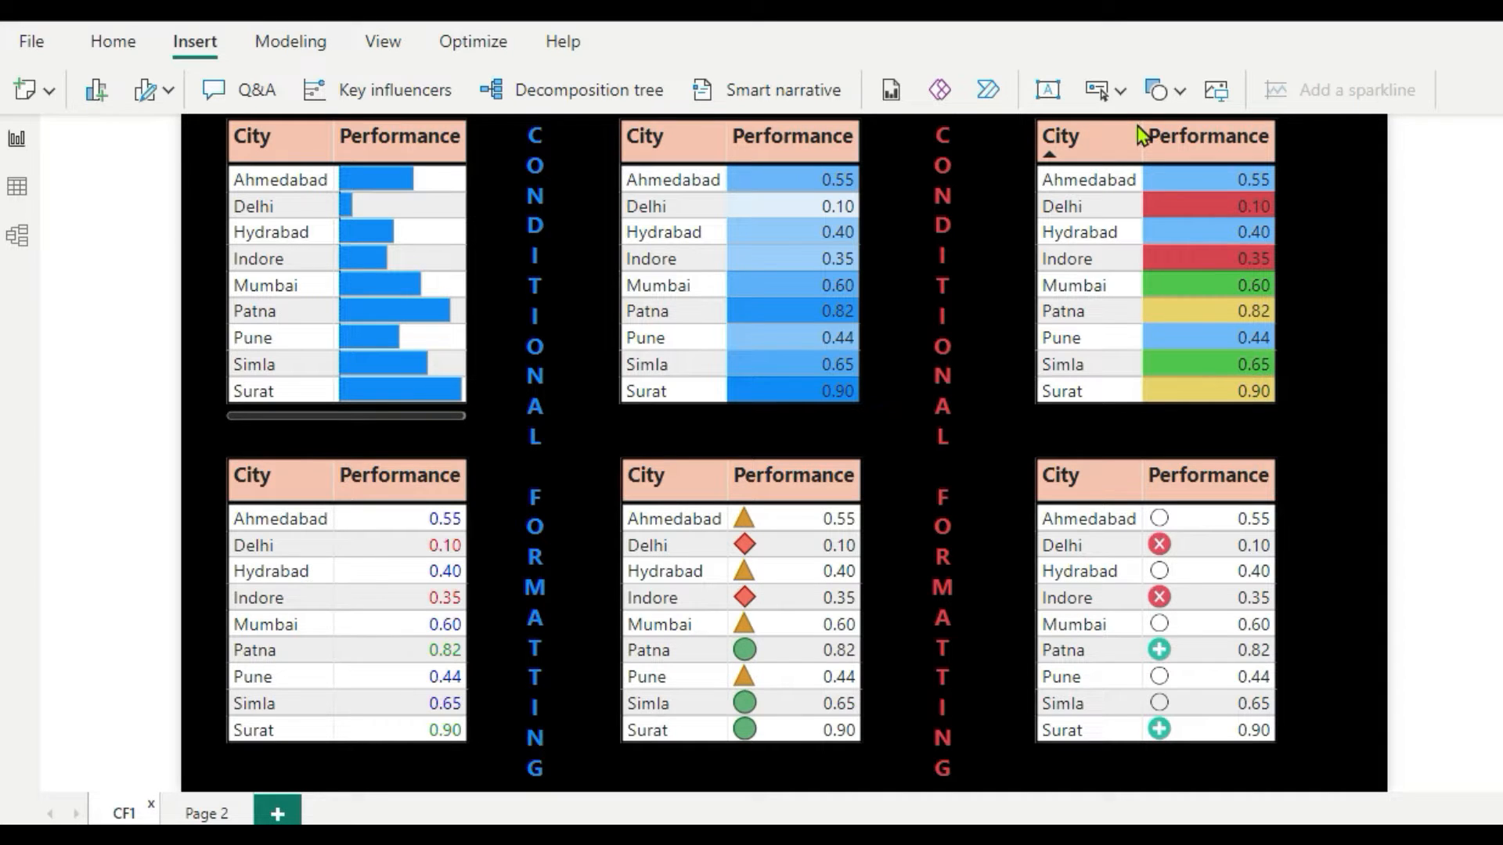
- Review the example tables on Page 2 and CF1 and the City and Performance source data, ending on the blank Page 1
left_click(219, 815)
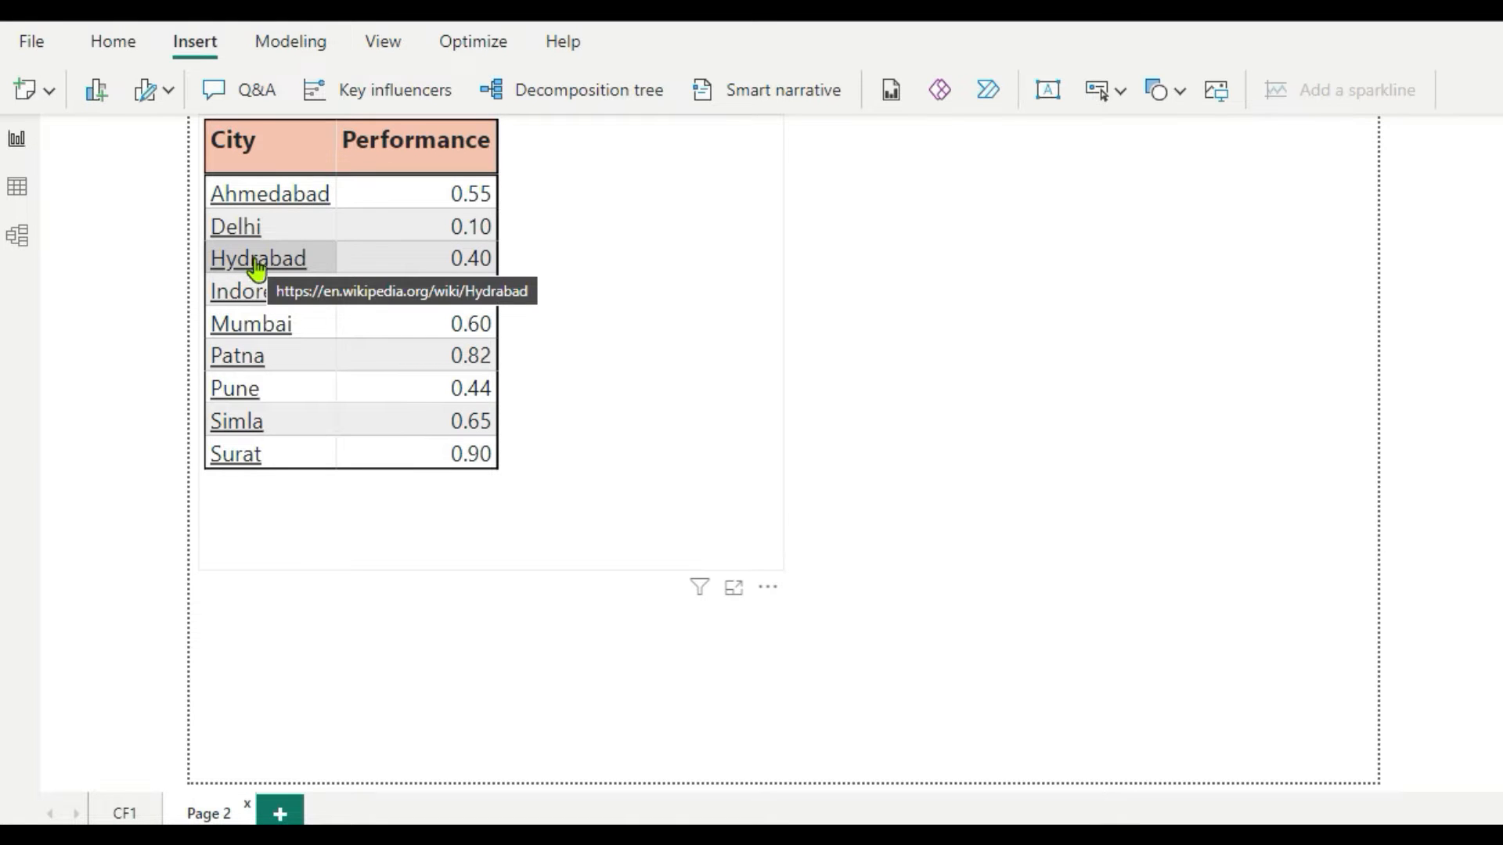
left_click(118, 814)
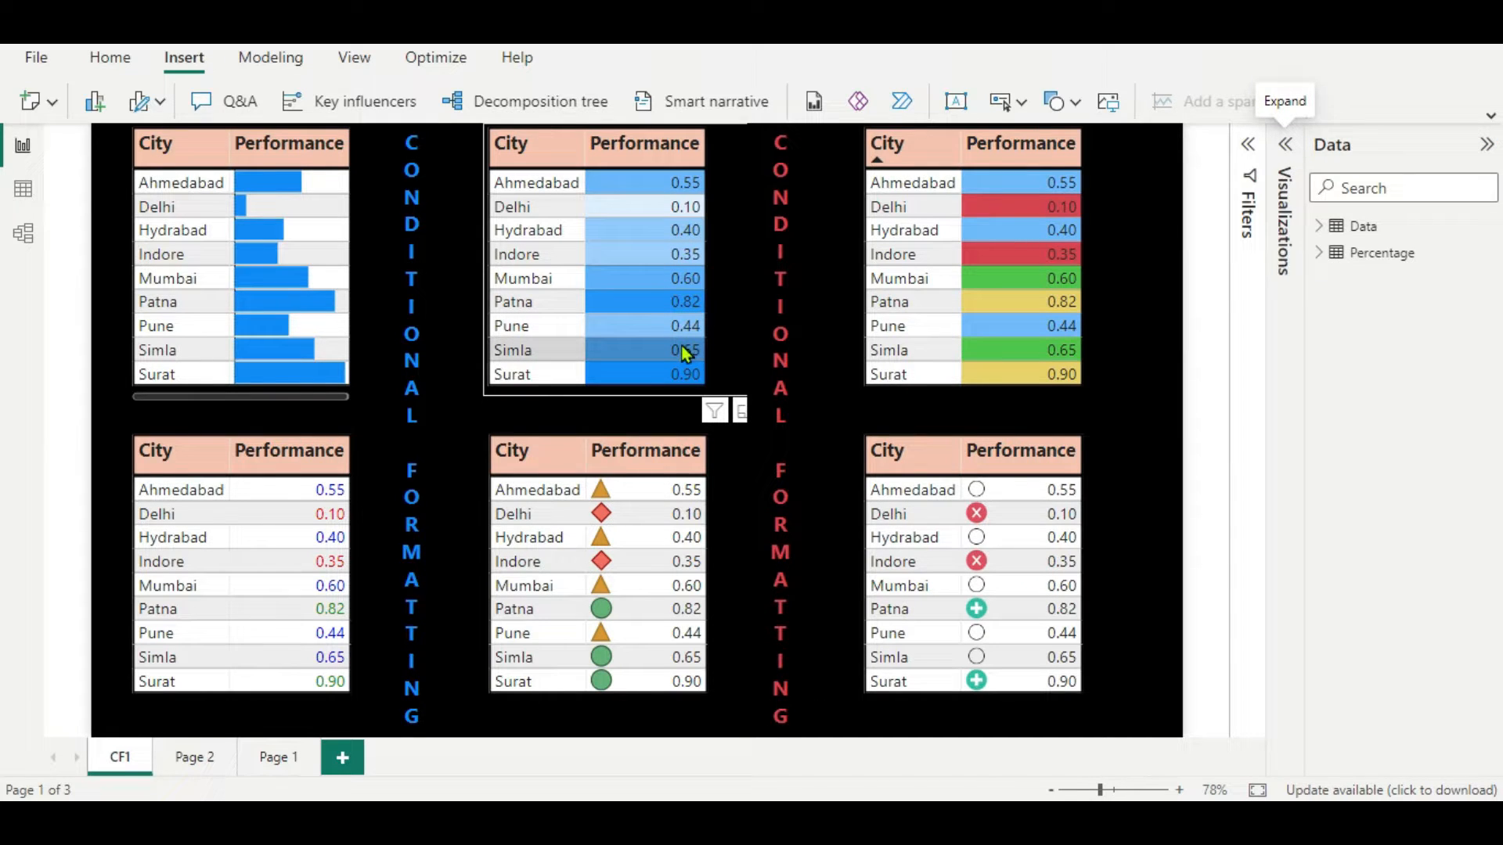
left_click(274, 757)
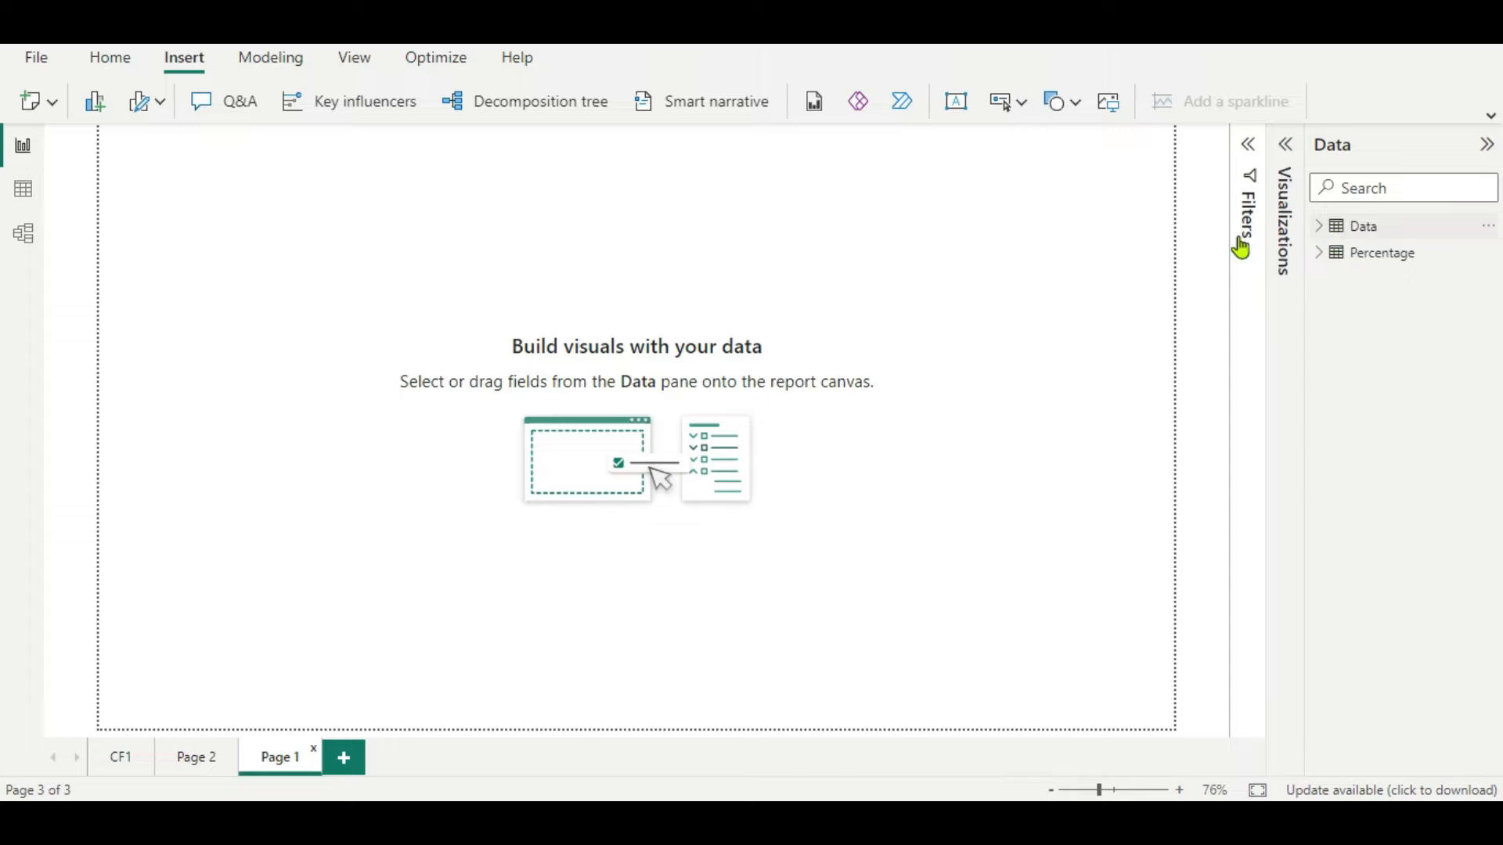
left_click(28, 194)
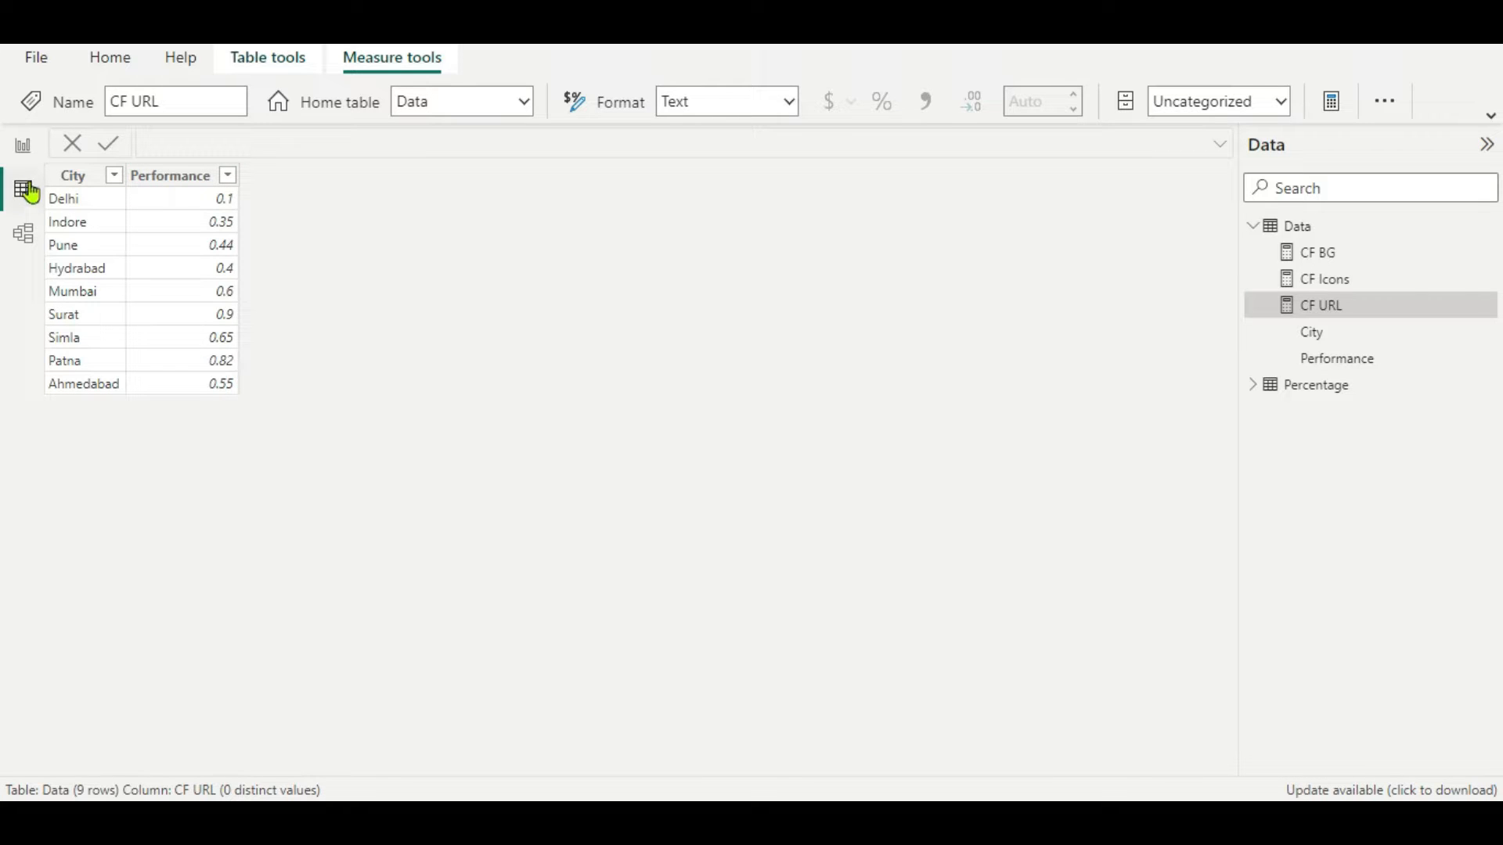
left_click(25, 151)
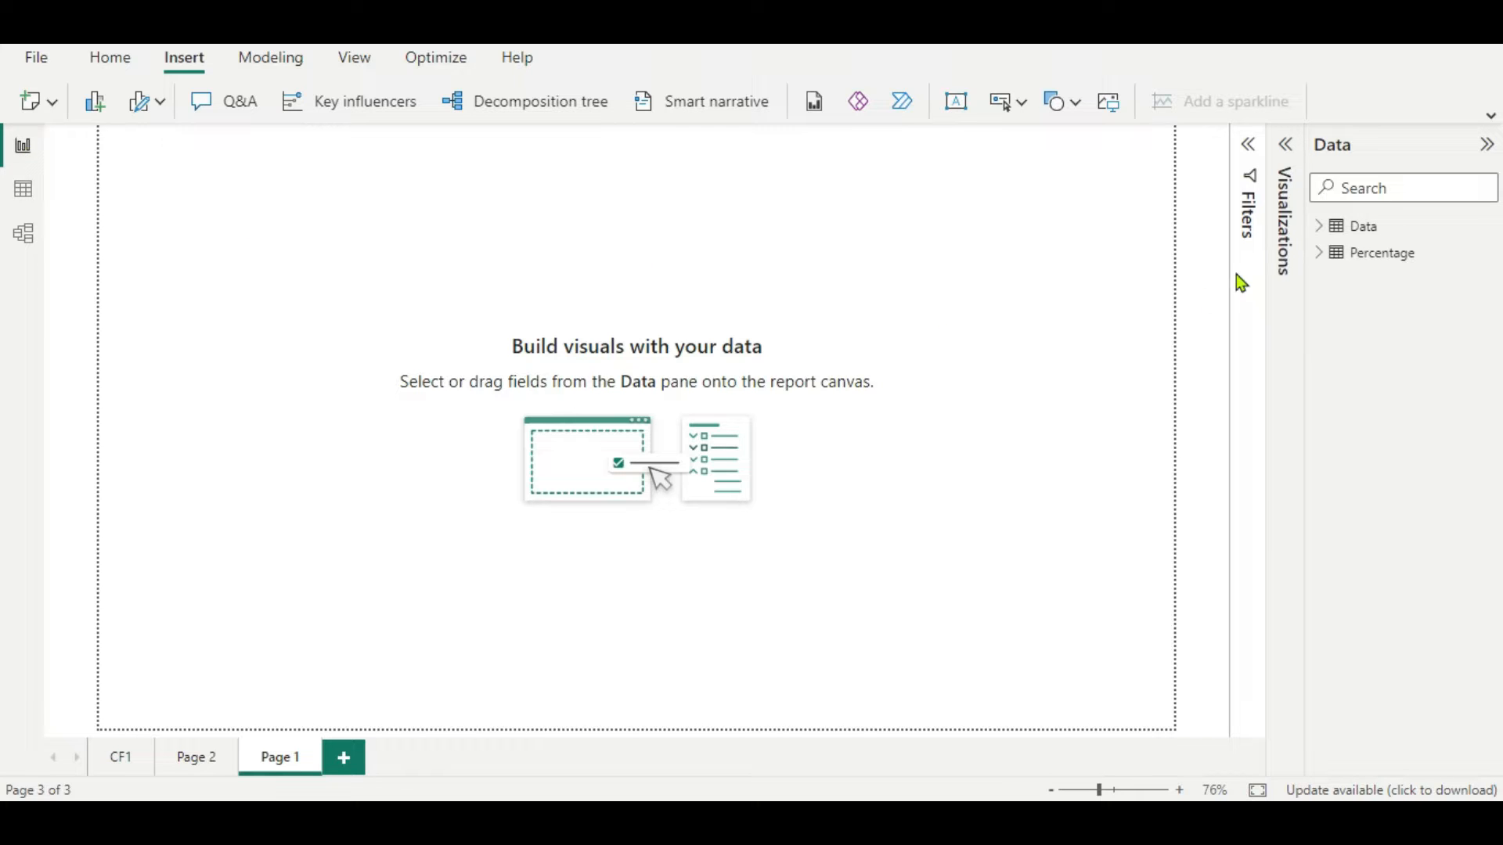
- Add an enlarged table visual to Page 1 showing the City and Performance fields from the Data table
left_click(1286, 146)
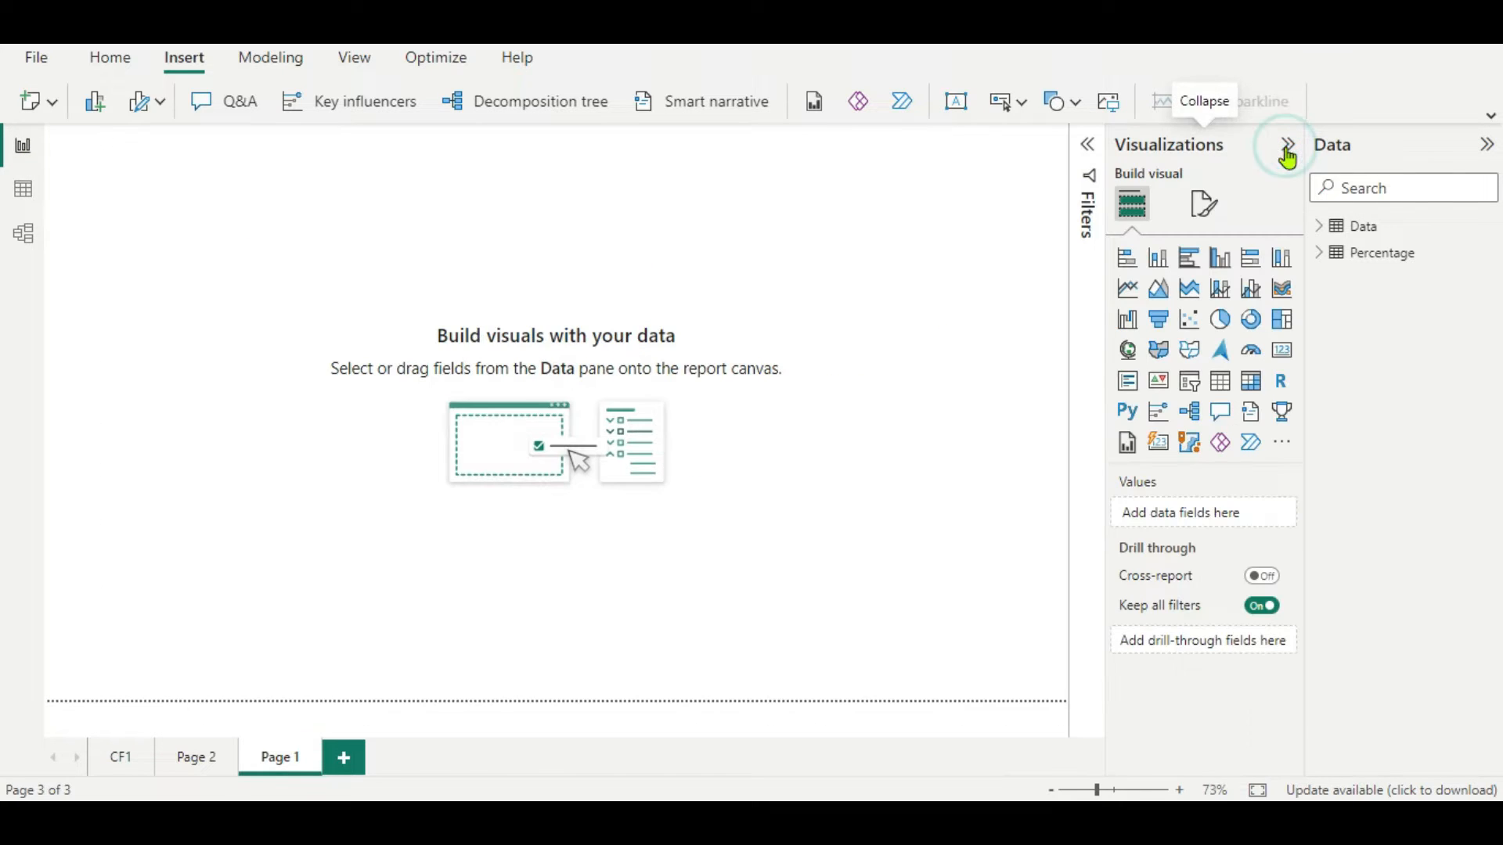
left_click(1221, 391)
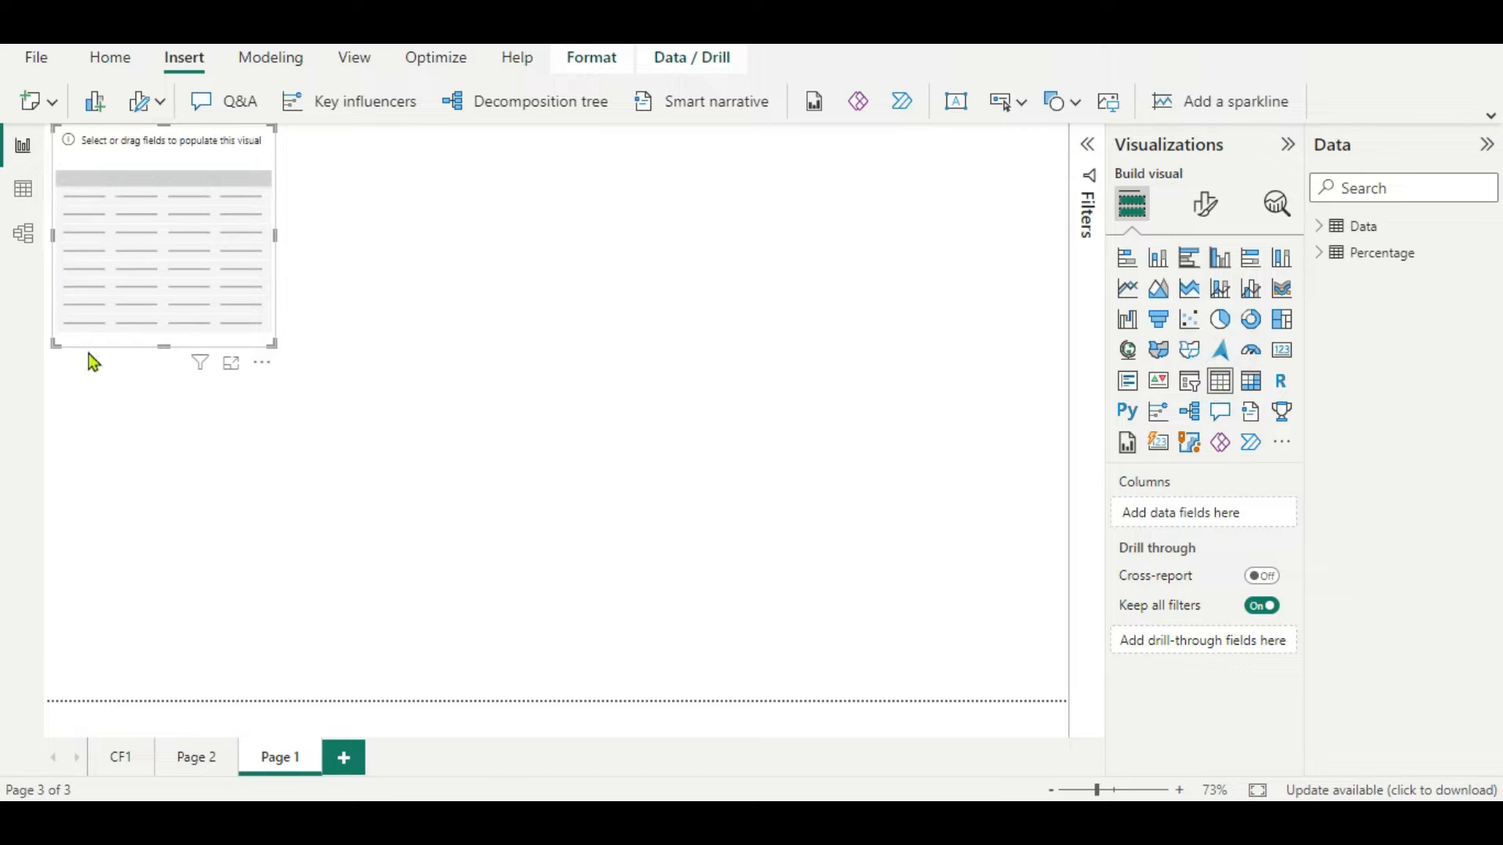
left_click_drag(273, 342, 429, 454)
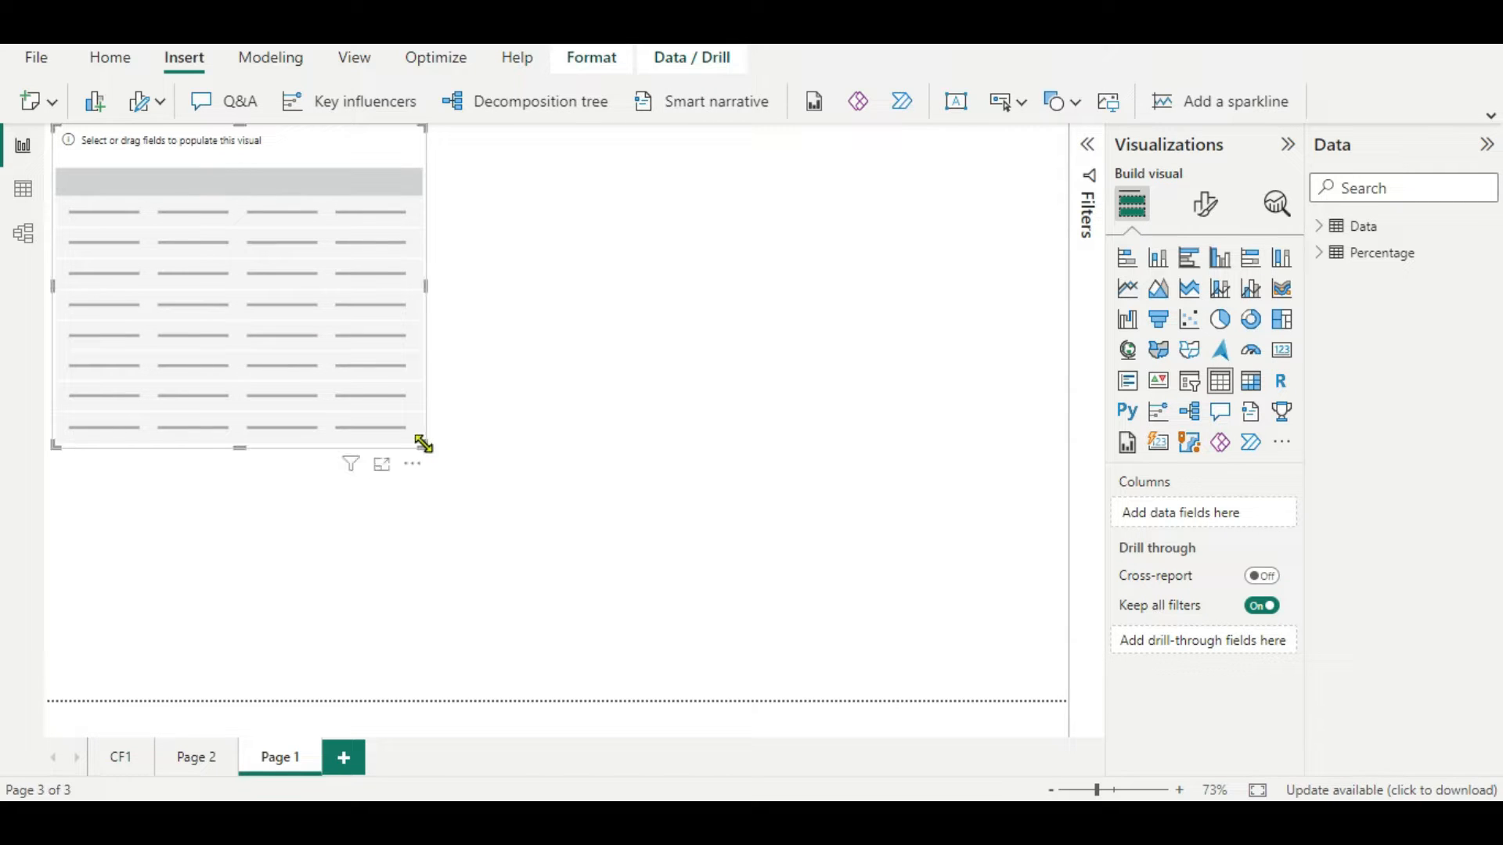
left_click(1319, 226)
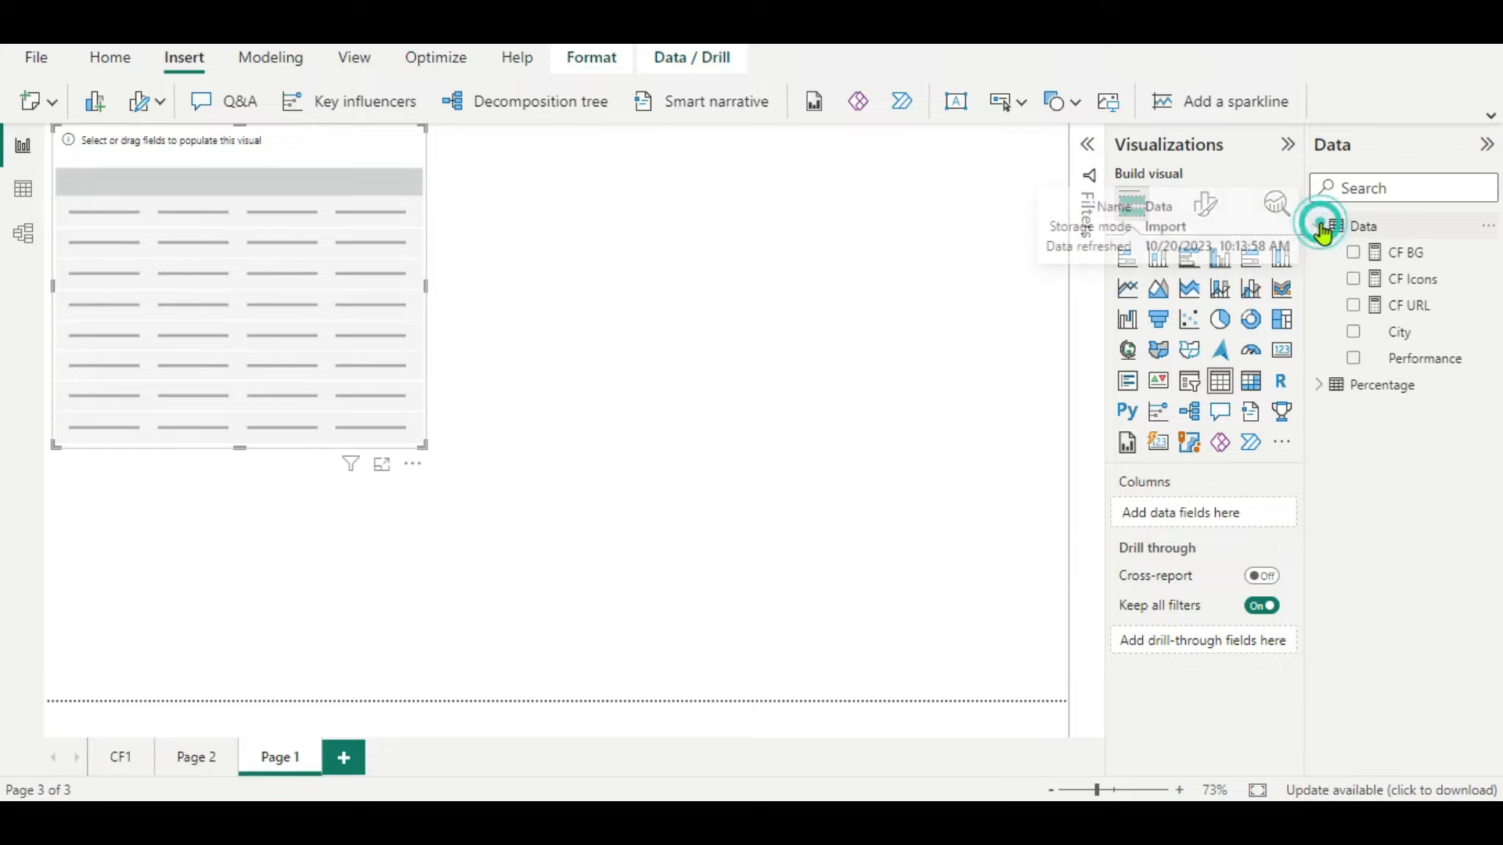
left_click(1353, 332)
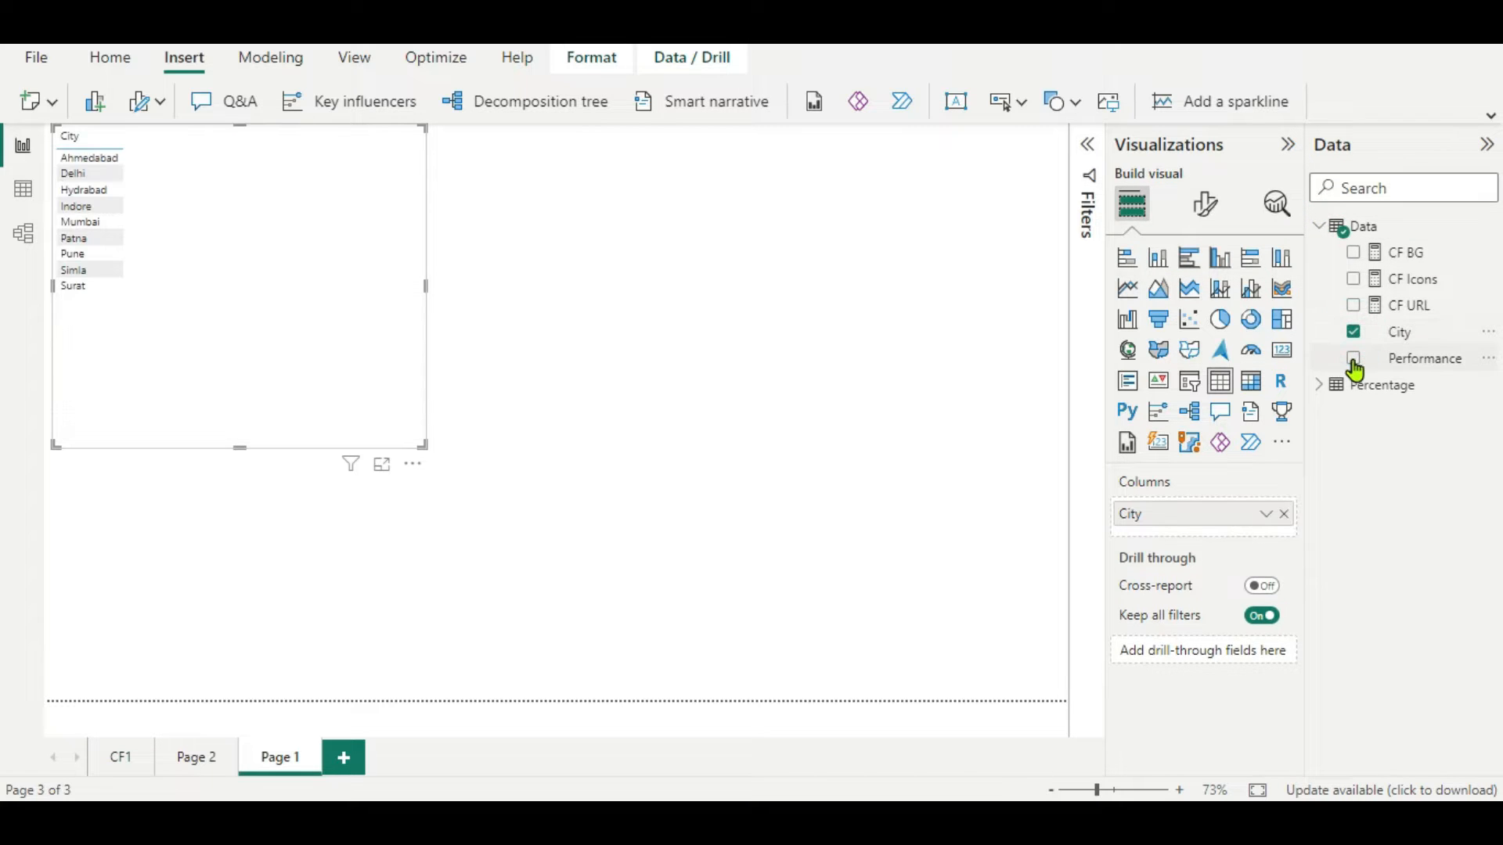
left_click(1353, 358)
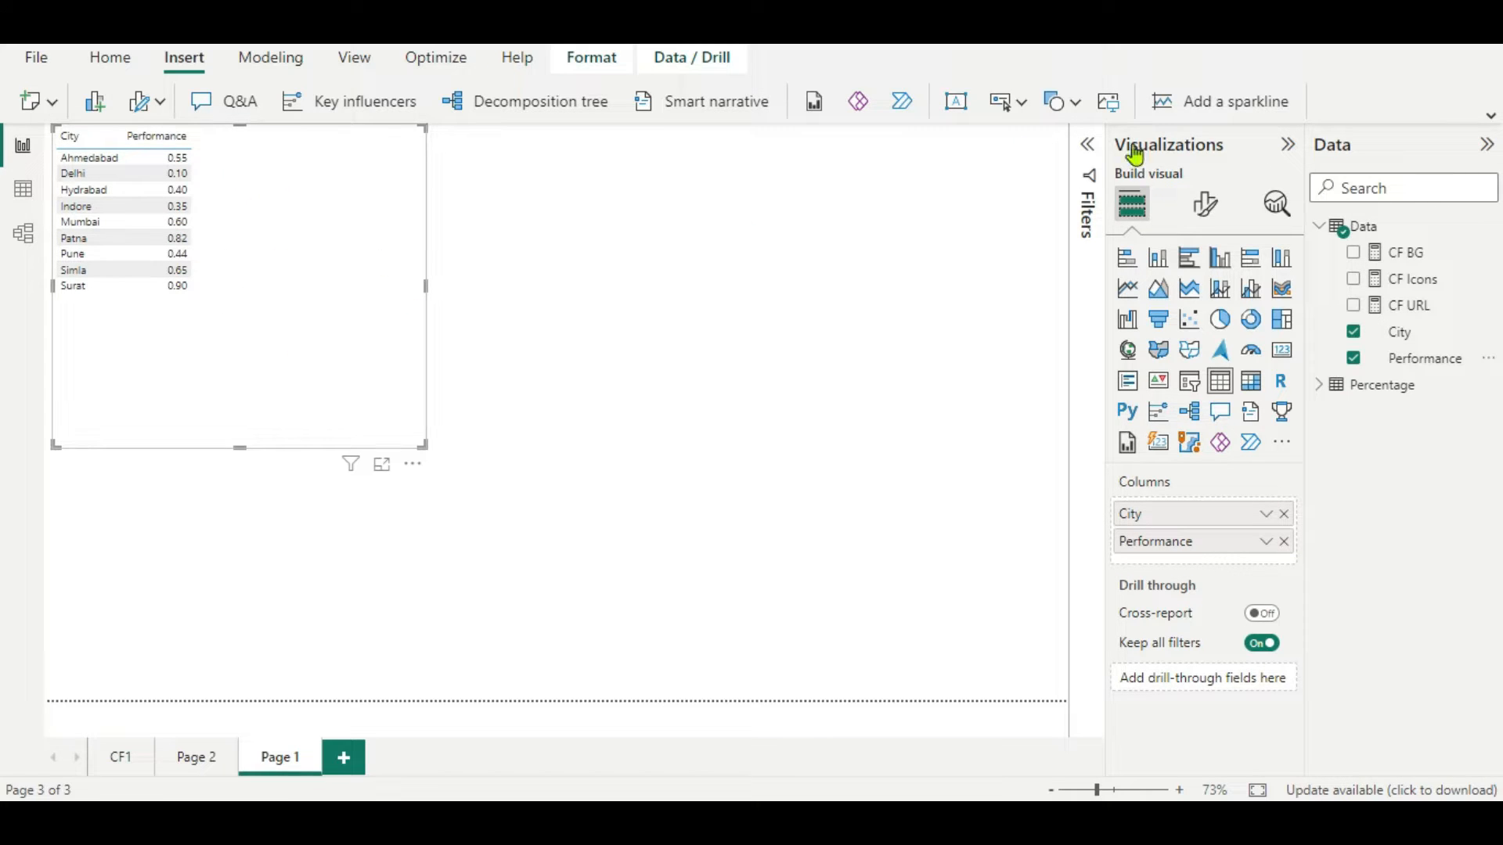
- Set the font size of the table's values to 16
left_click(1200, 207)
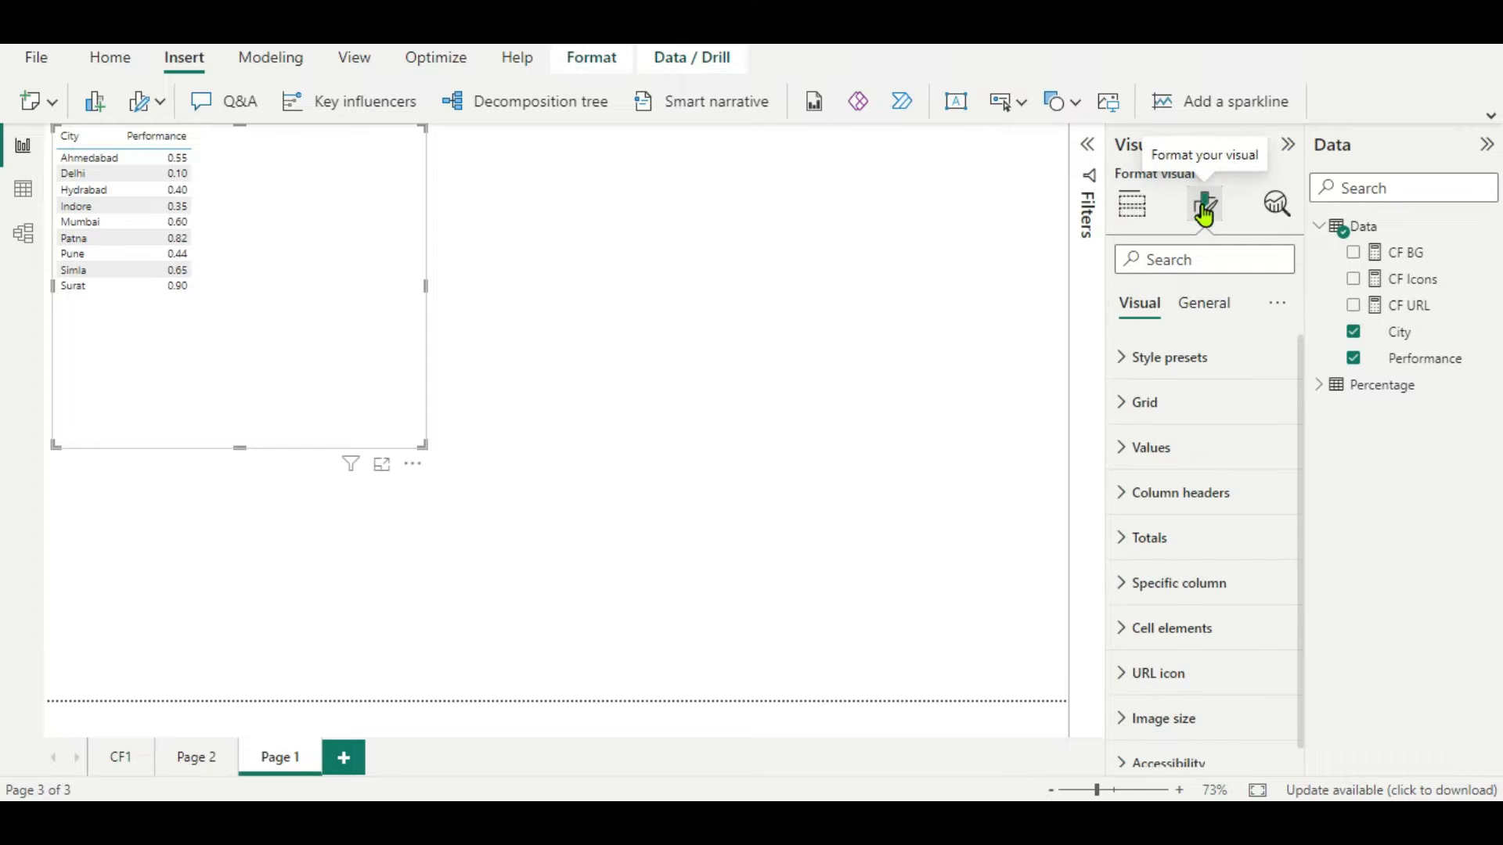
left_click(1121, 454)
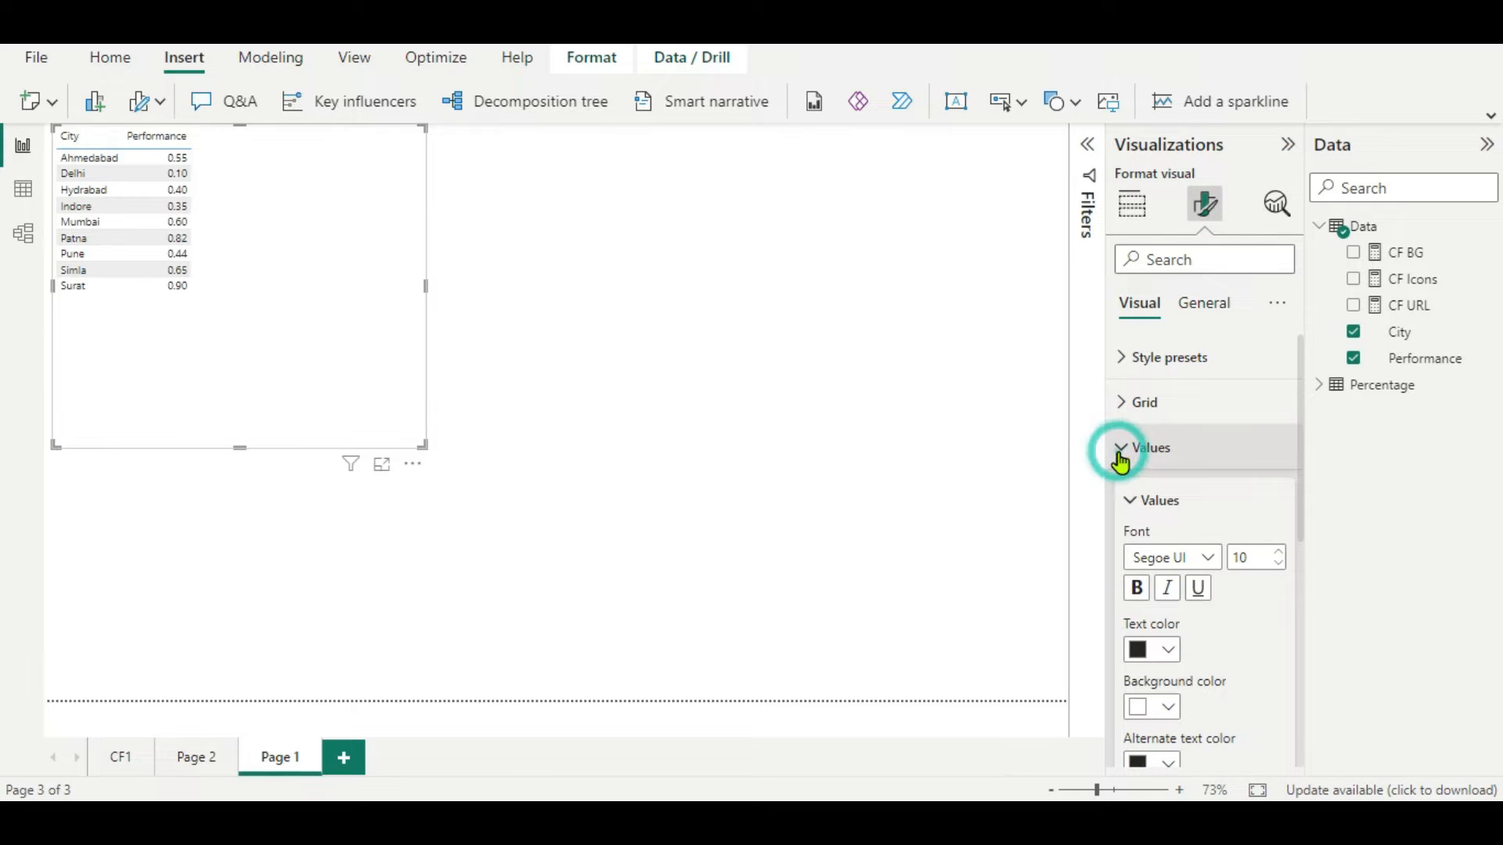
double_click(1258, 553)
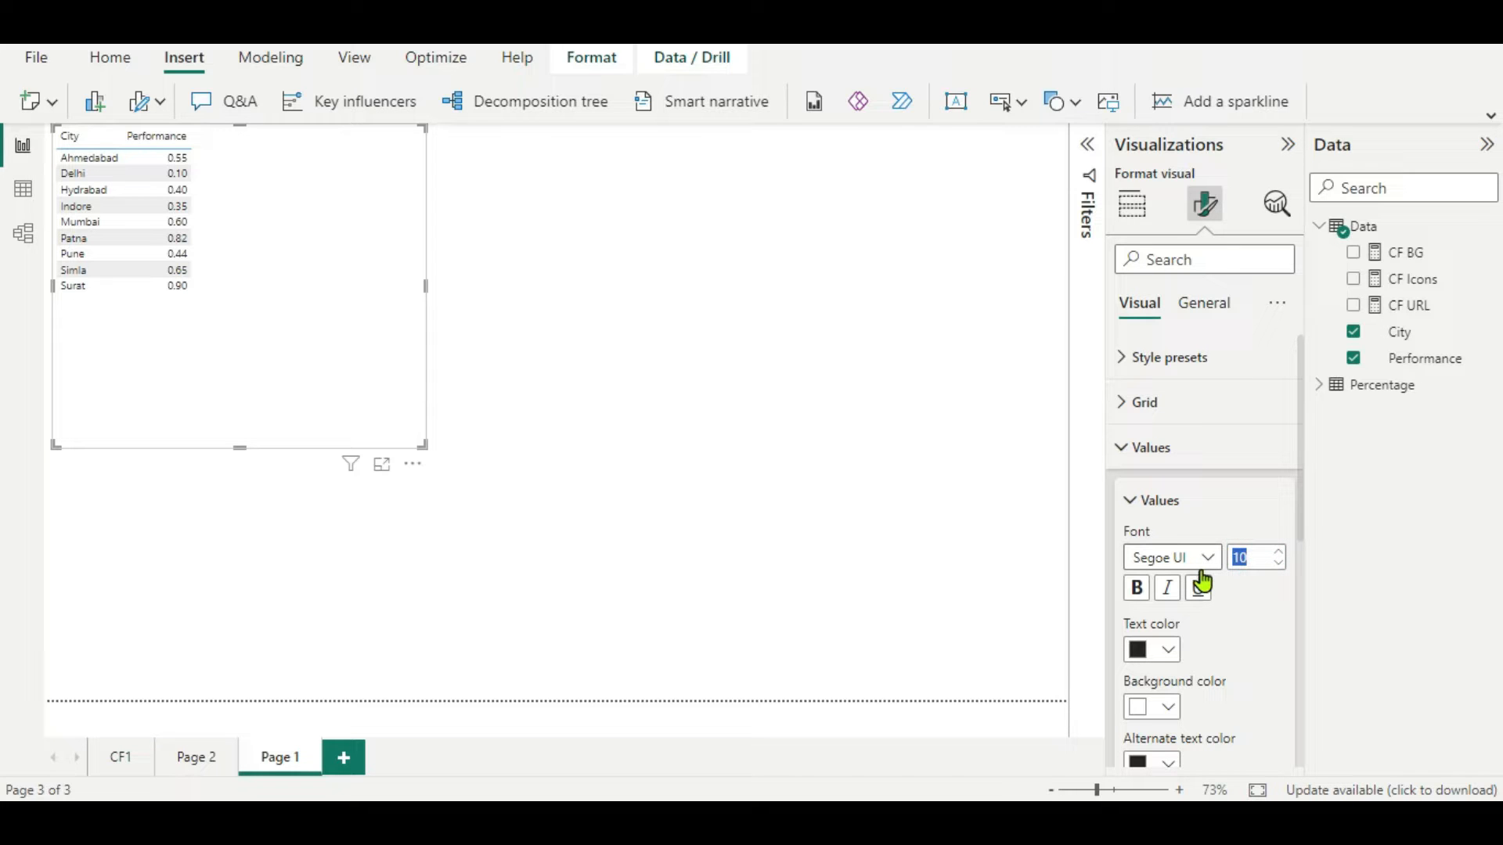
type("16")
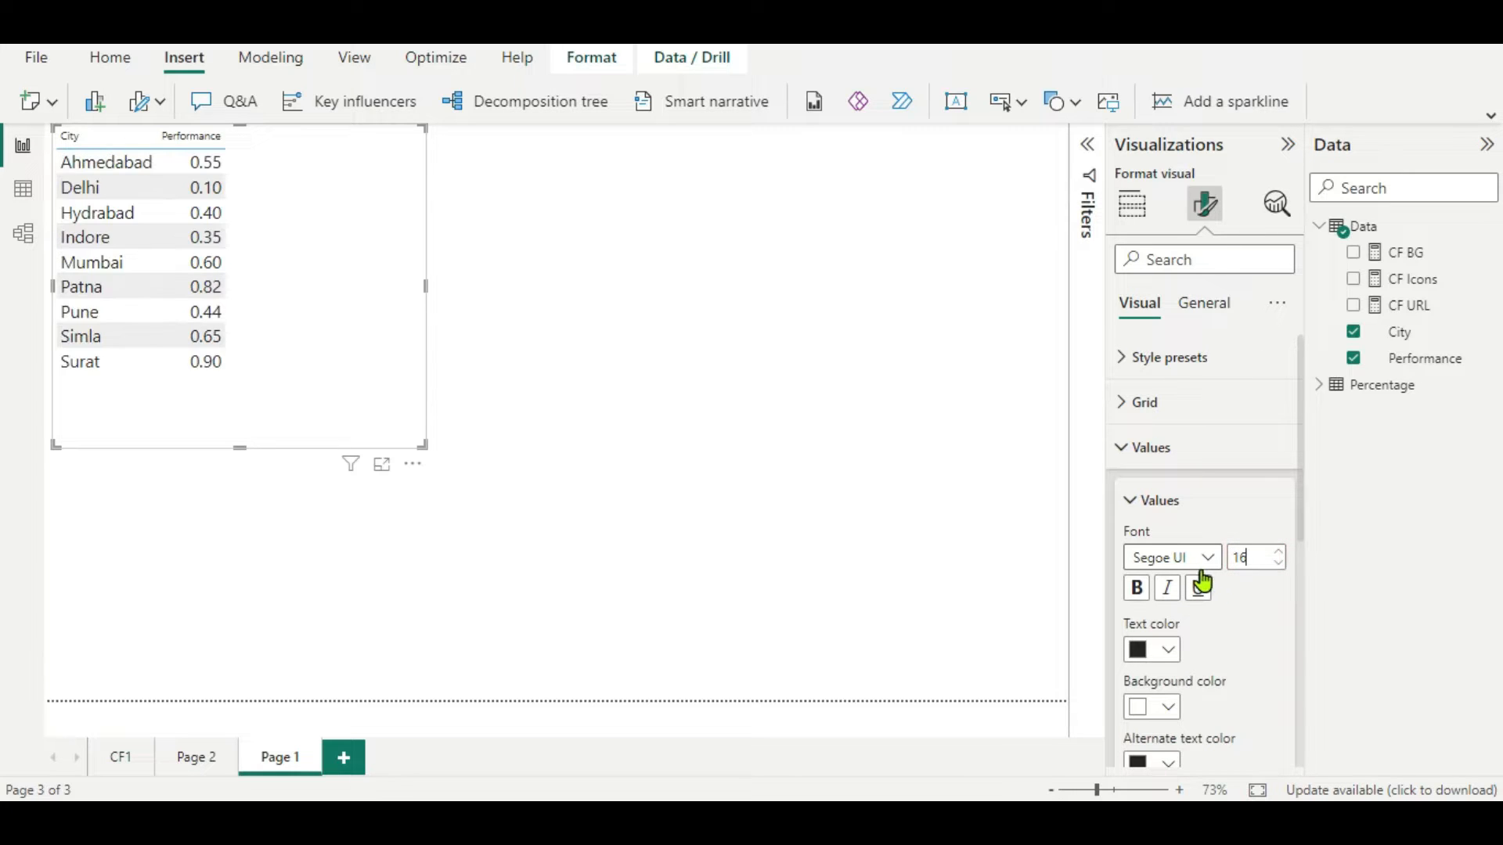
- Set the font size of the table's column headers to 20
scroll(1233, 669, "down", 3)
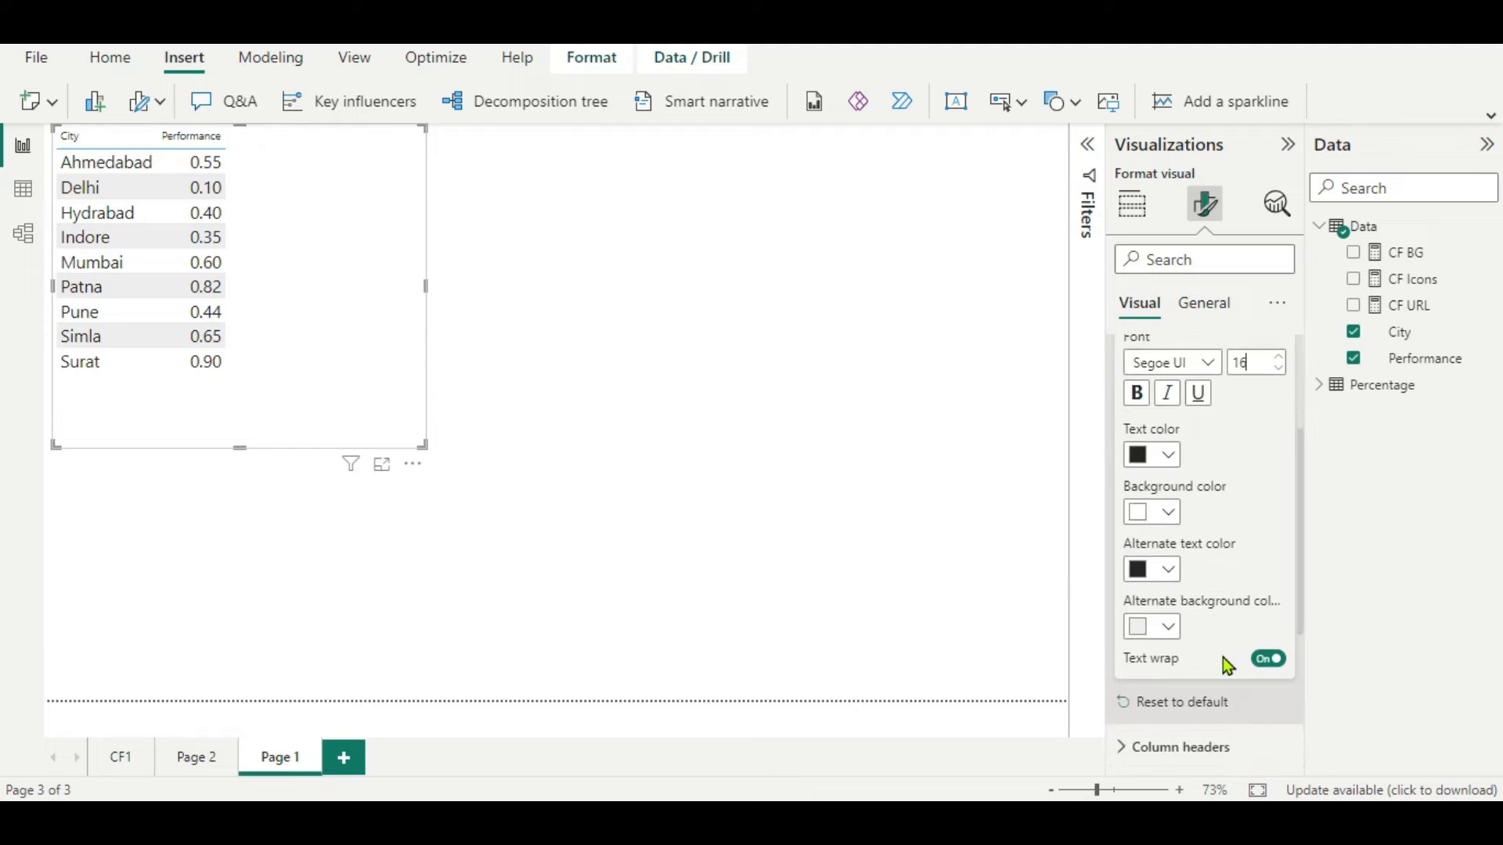
scroll(1223, 664, "down", 2)
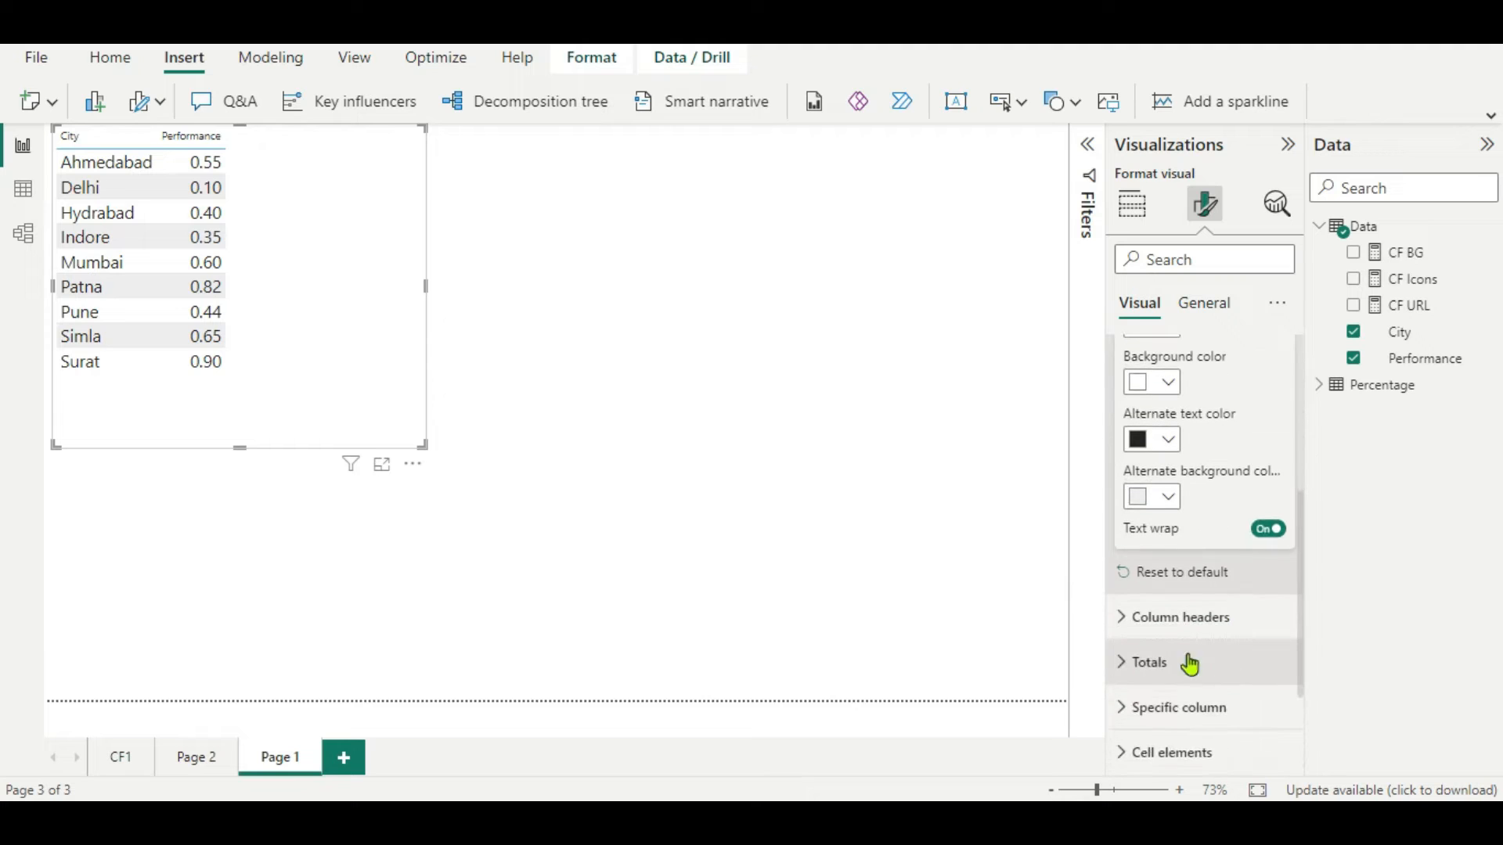
left_click(1124, 634)
scroll(1124, 626, "down", 2)
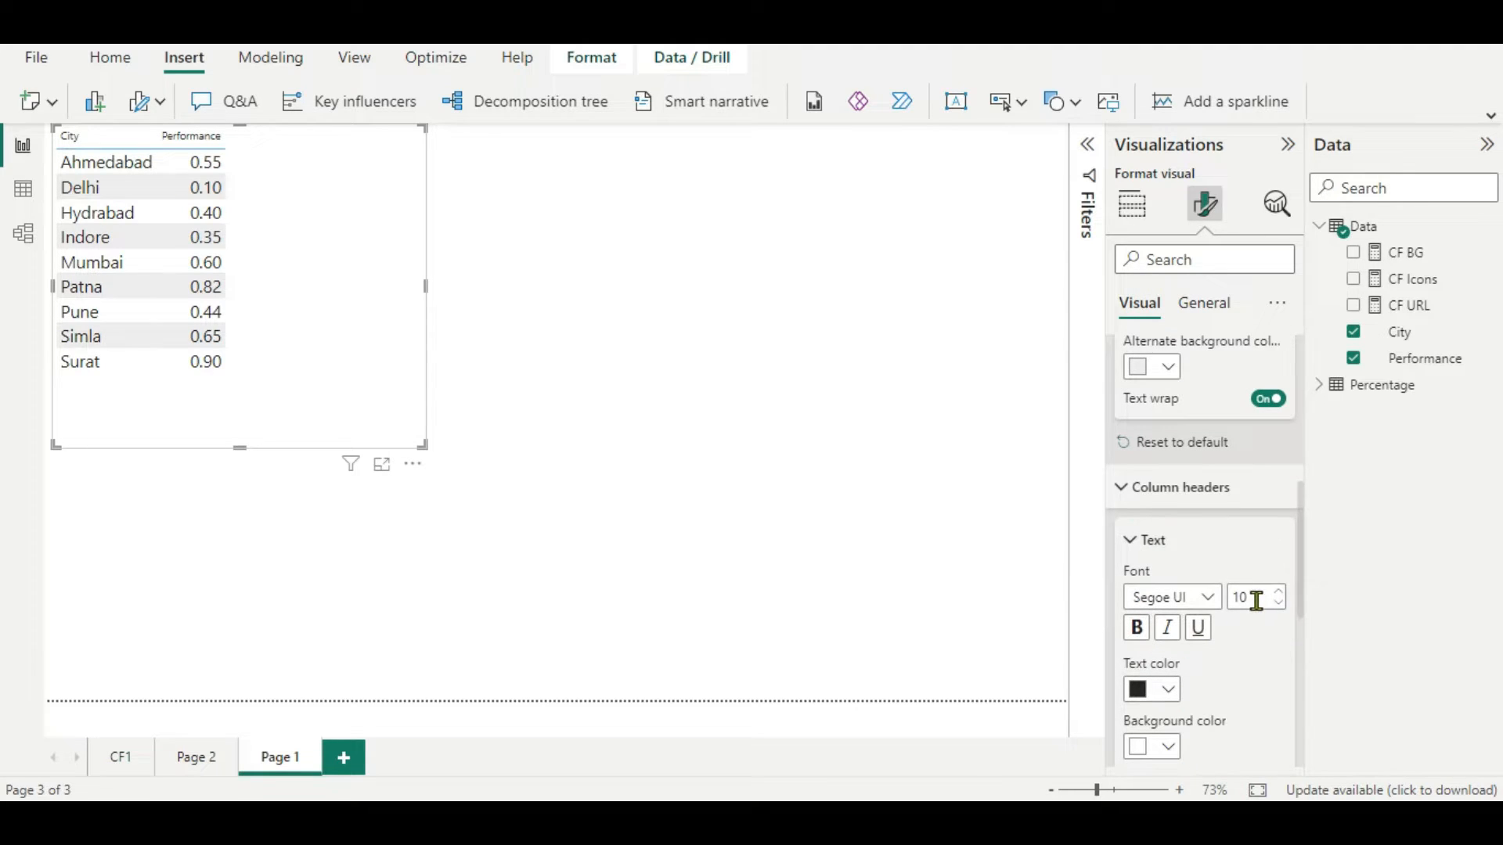
double_click(1255, 600)
type("20")
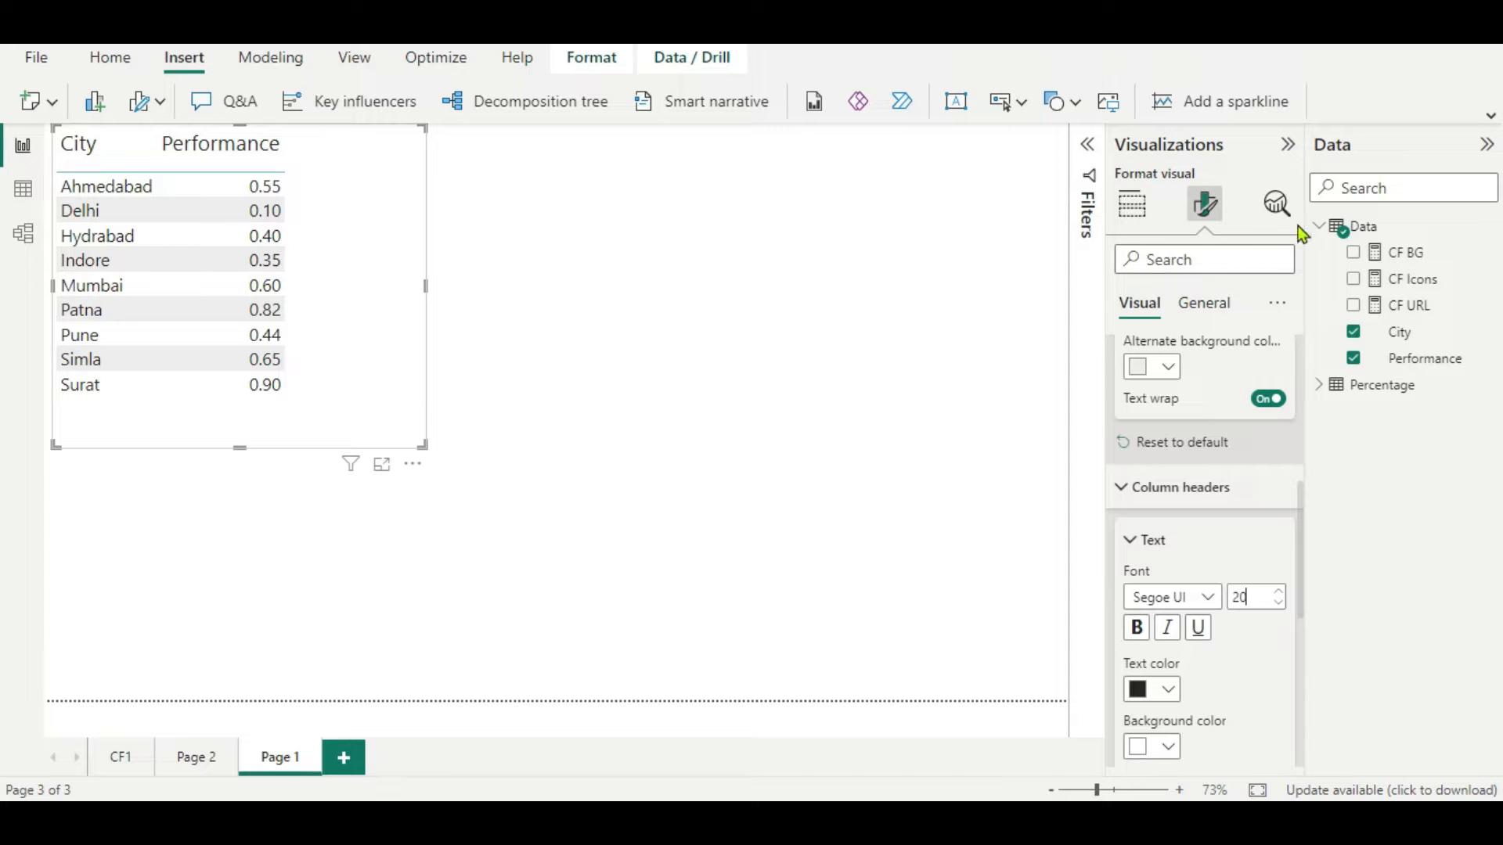
- Set up background color conditional formatting for the Performance column with the Gradient format style and Sum as the summarization
left_click(1129, 210)
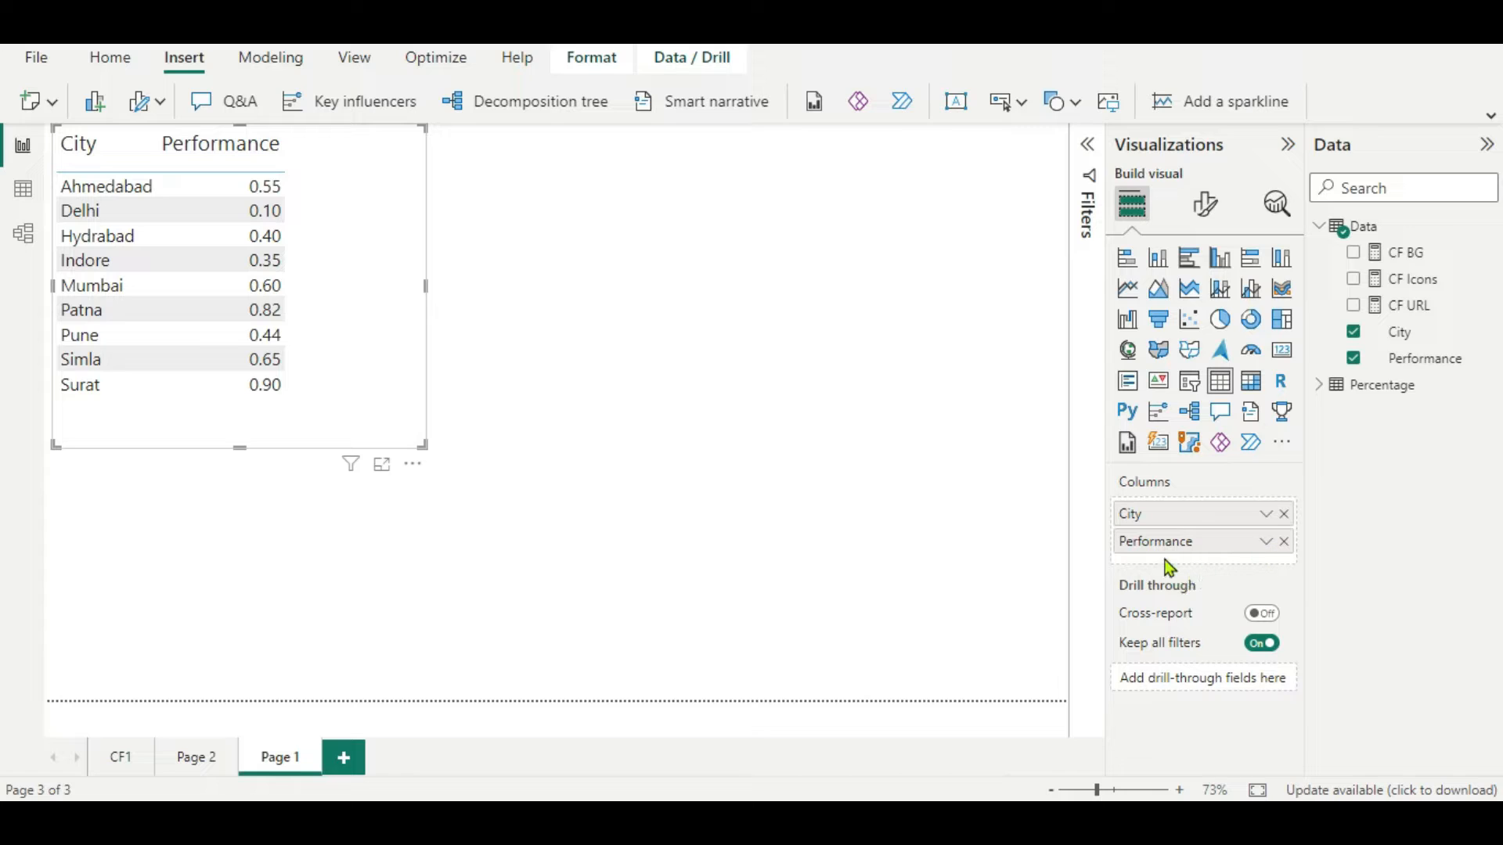
left_click(1266, 544)
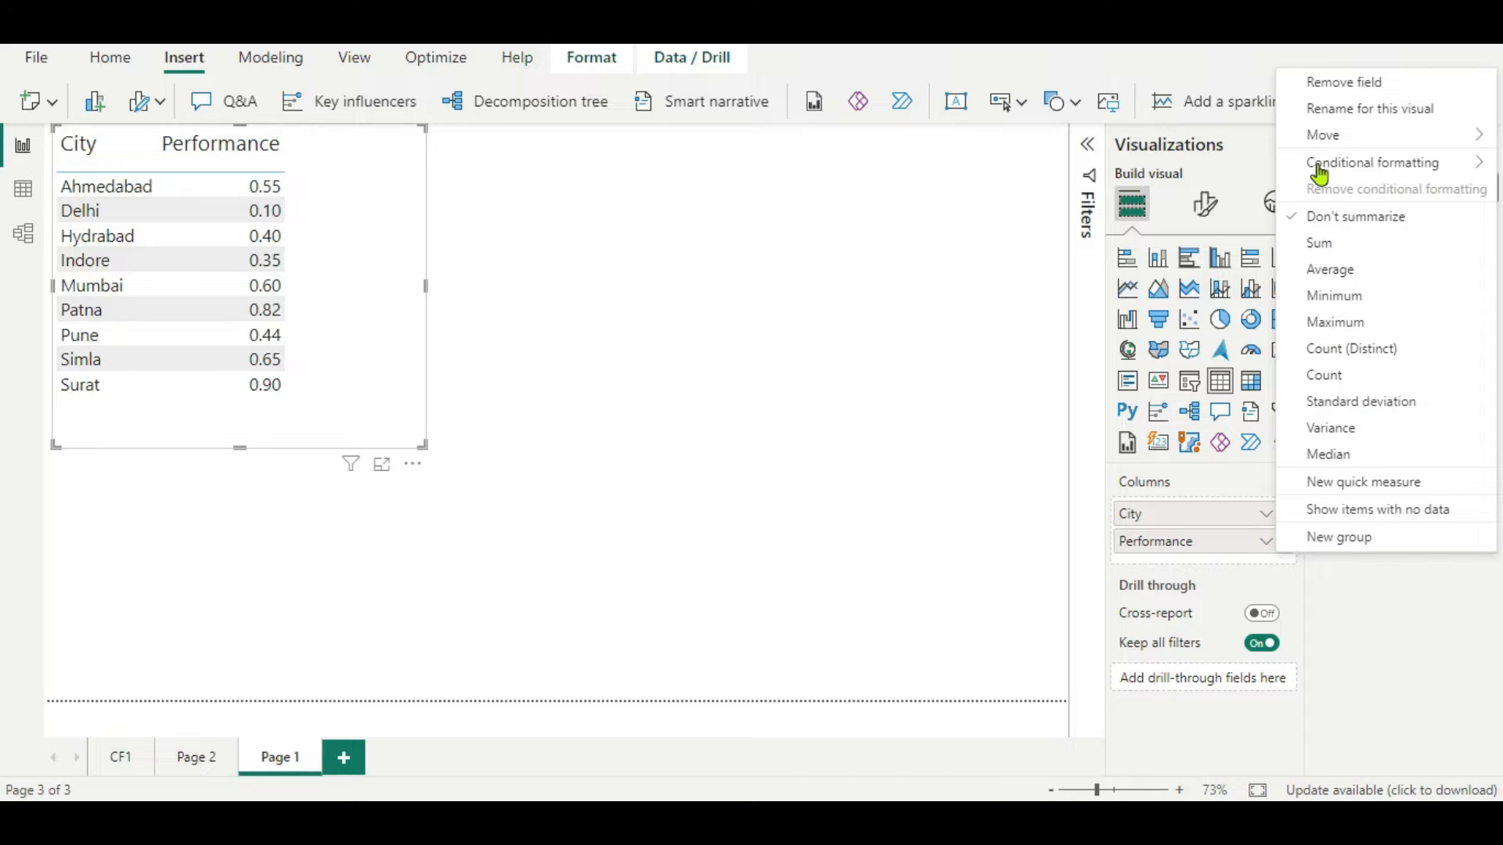
mouse_move(1323, 164)
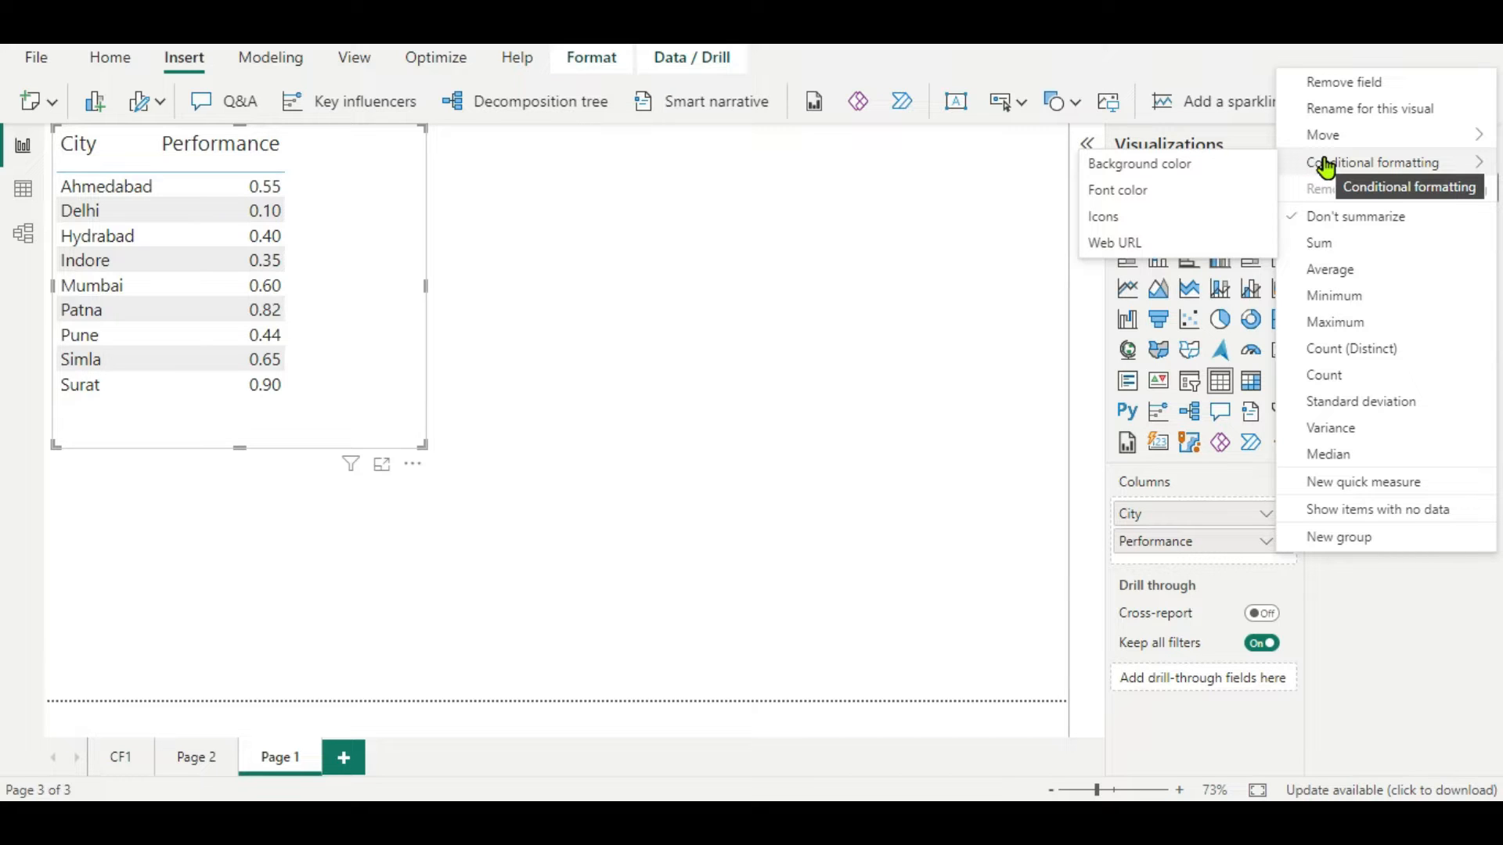
left_click(1186, 166)
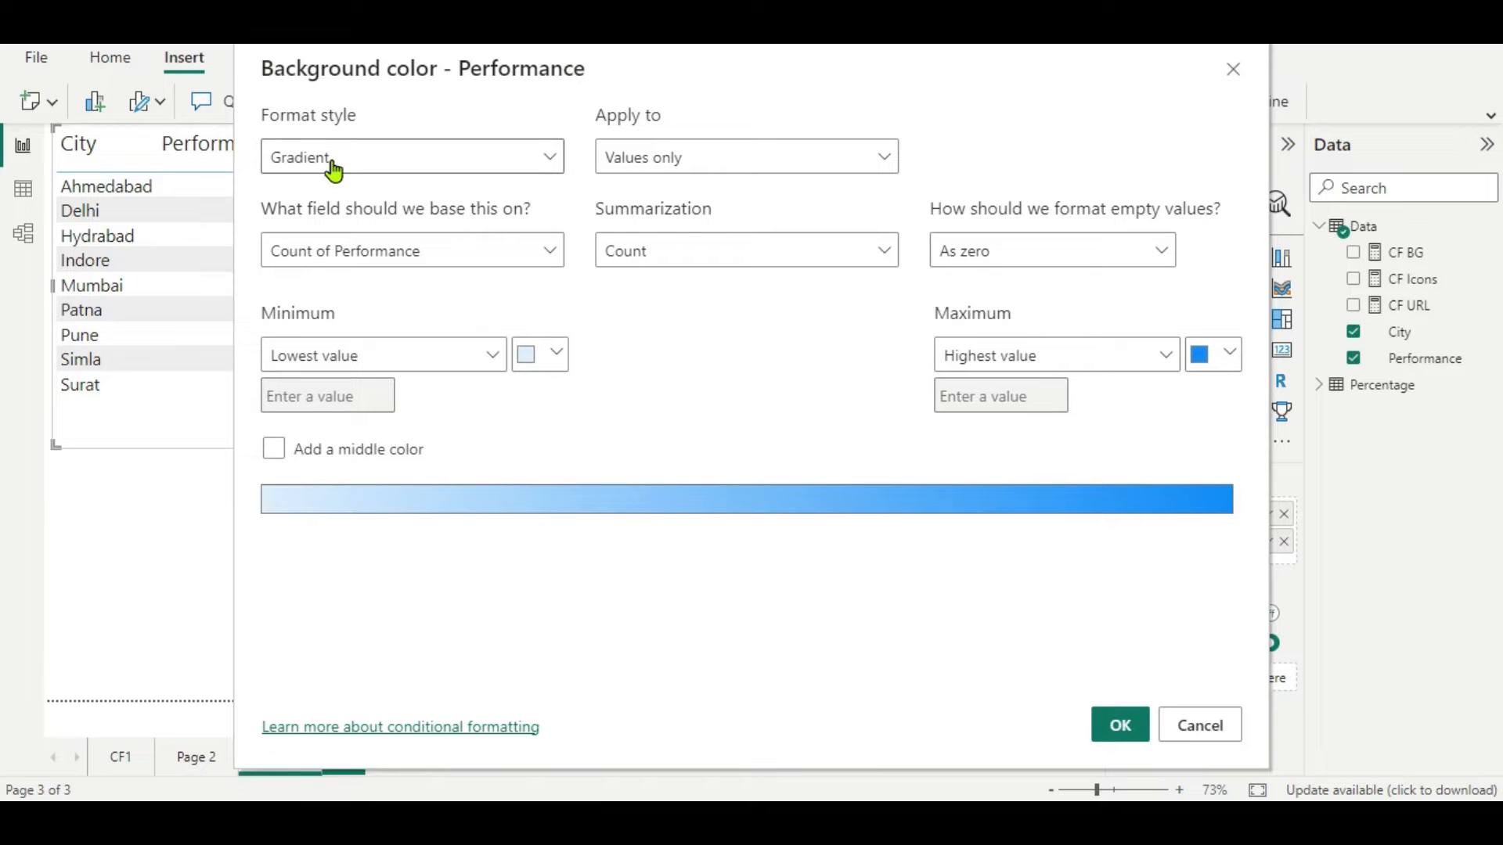
left_click(546, 160)
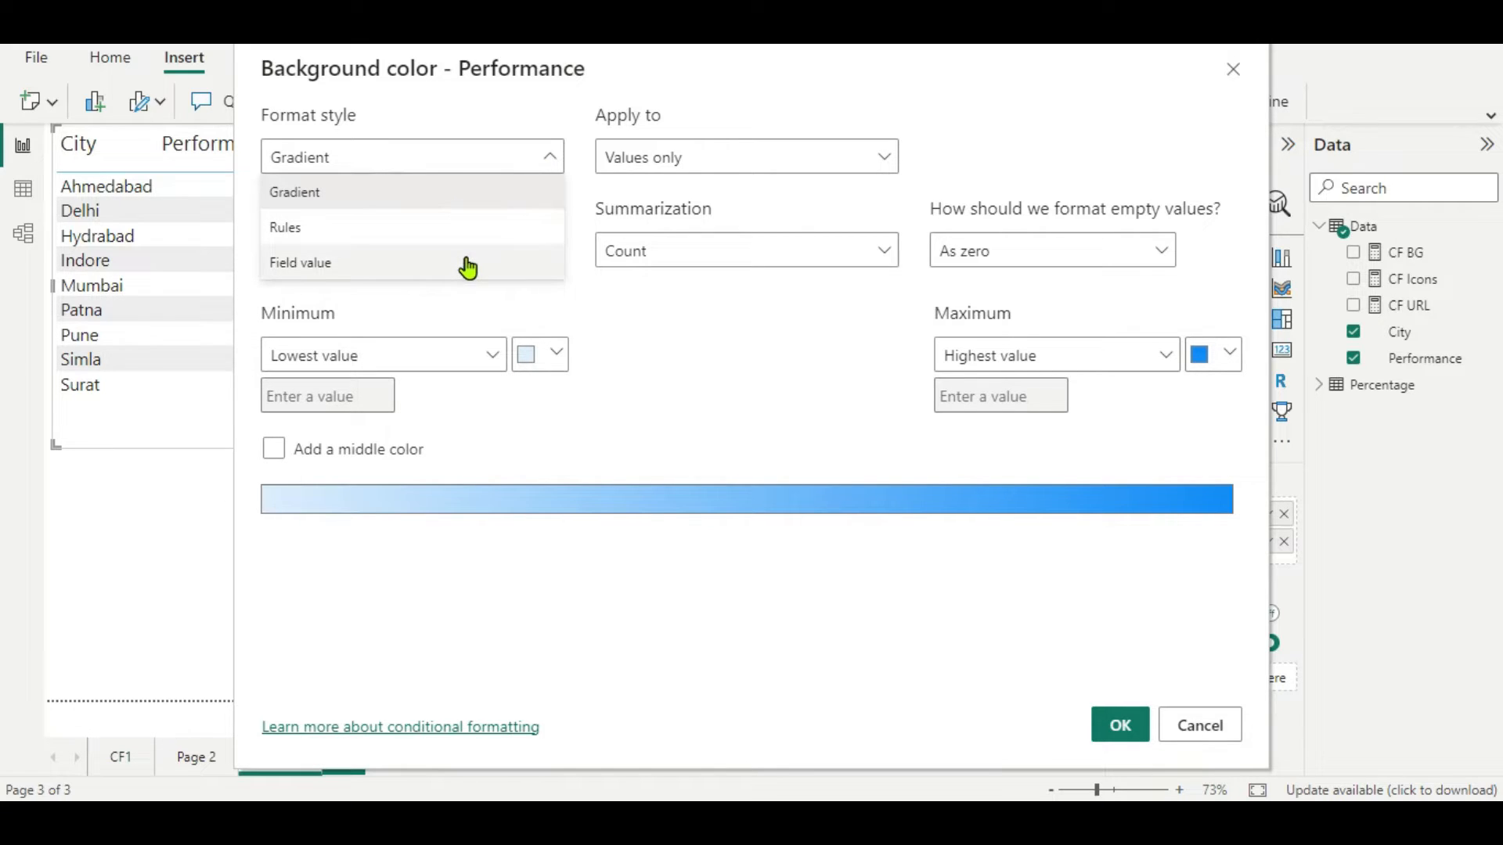
left_click(401, 192)
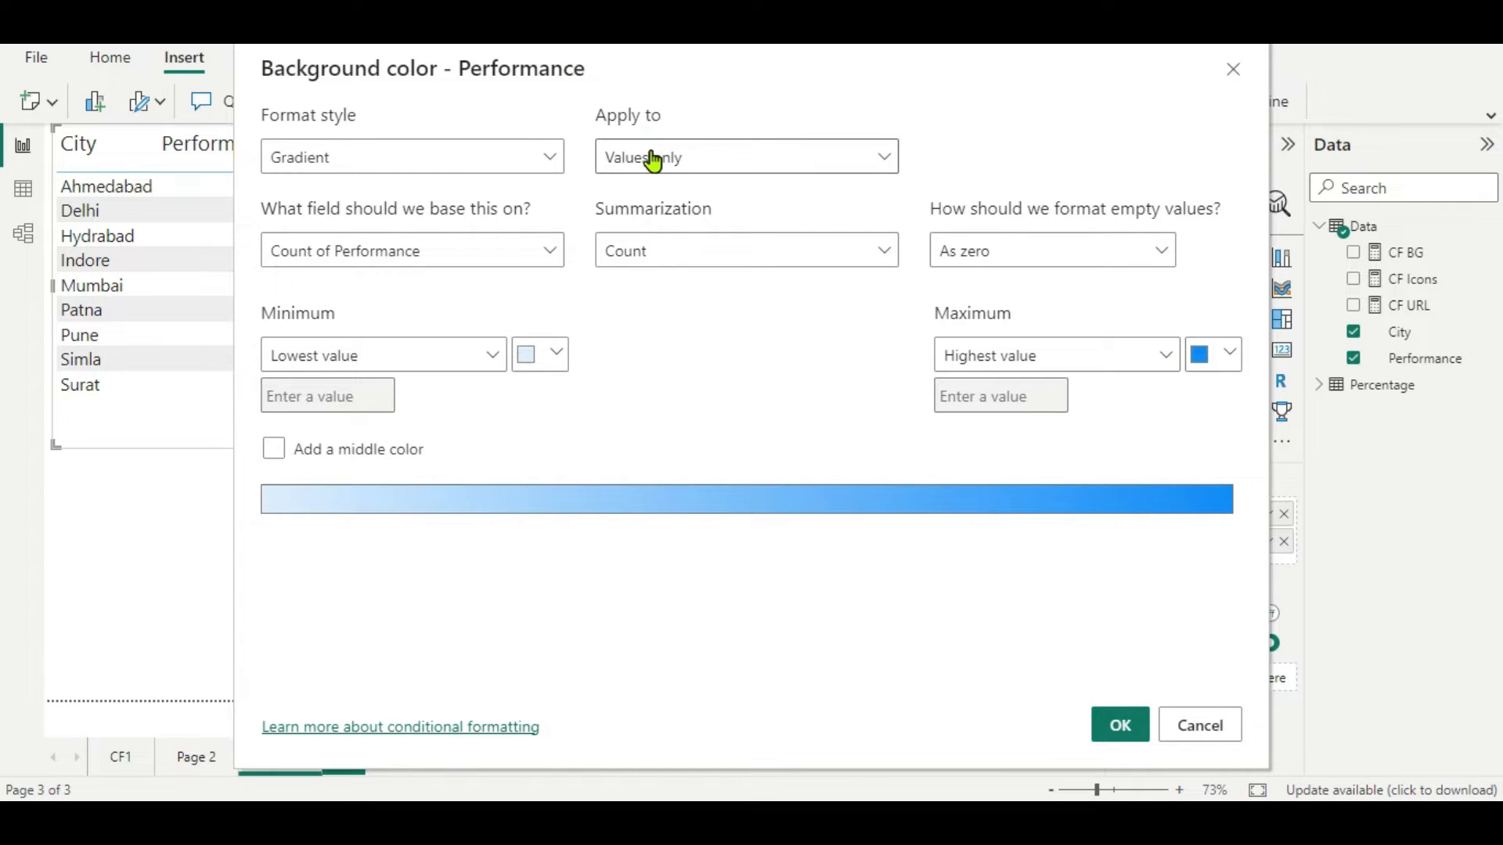
left_click(883, 254)
left_click(636, 288)
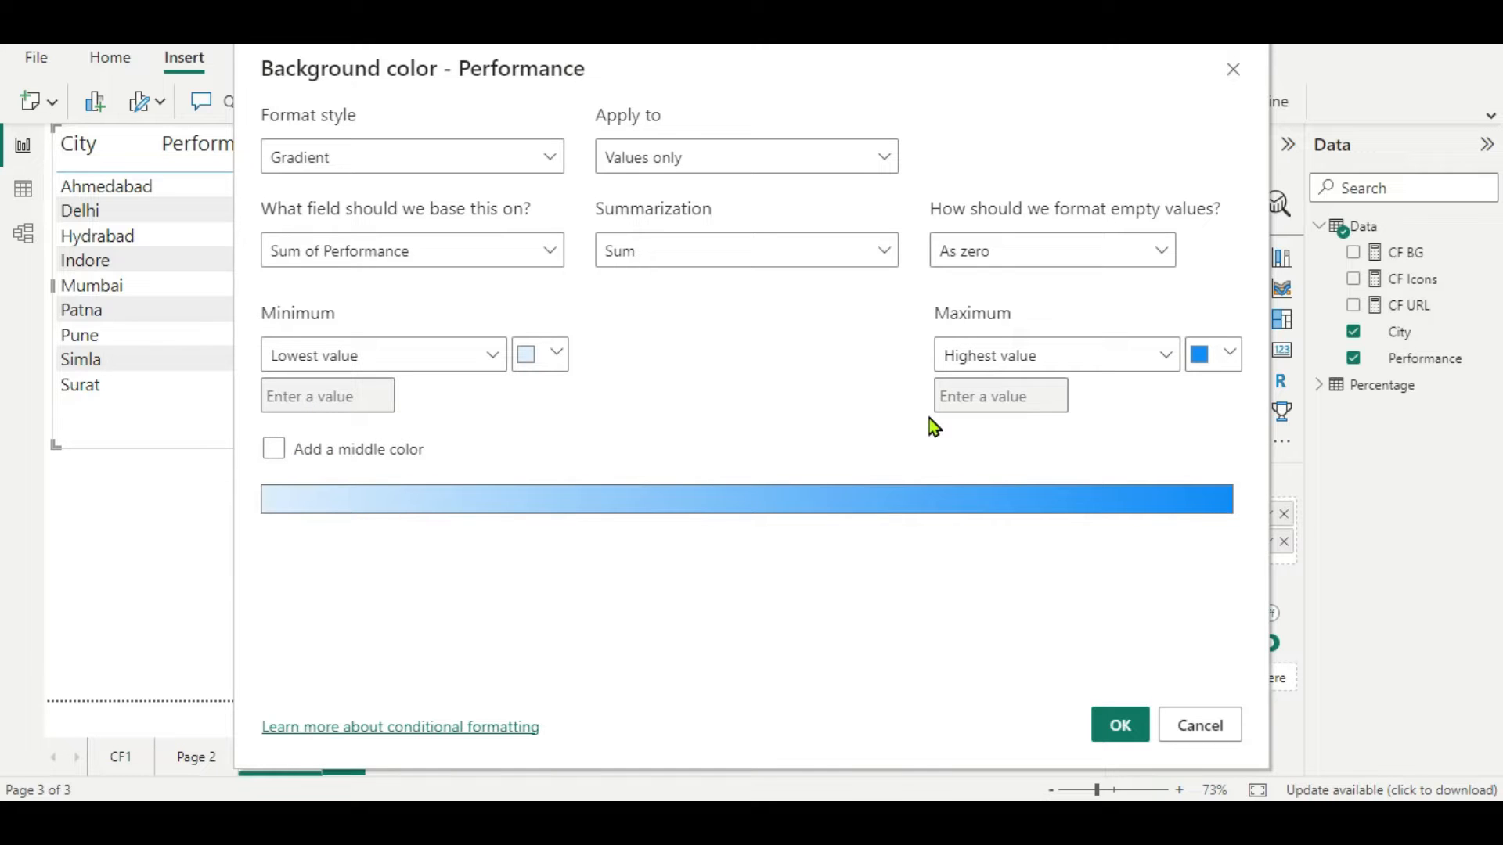
left_click(563, 358)
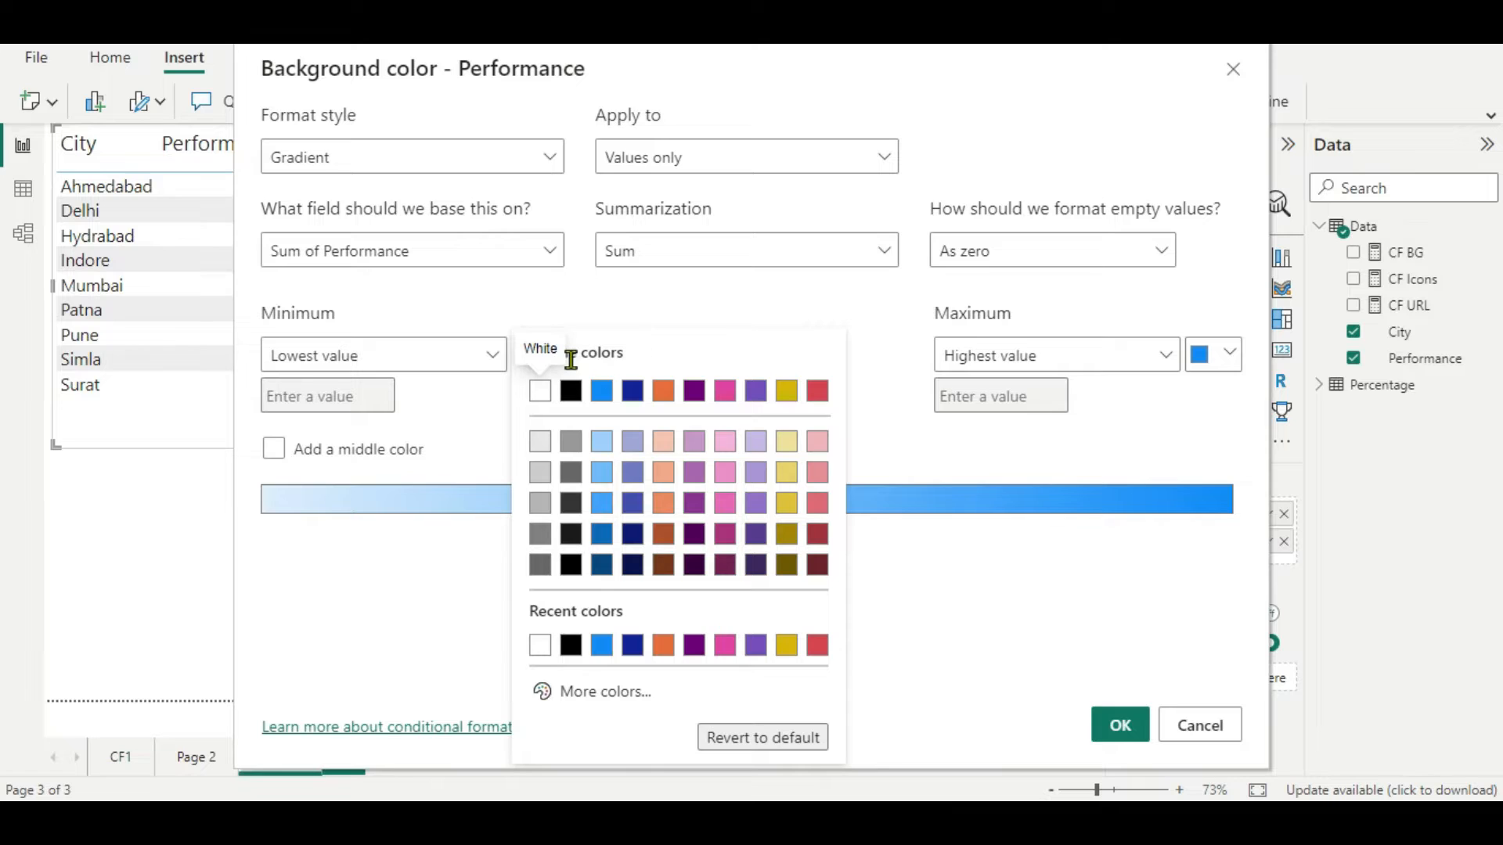
left_click(658, 315)
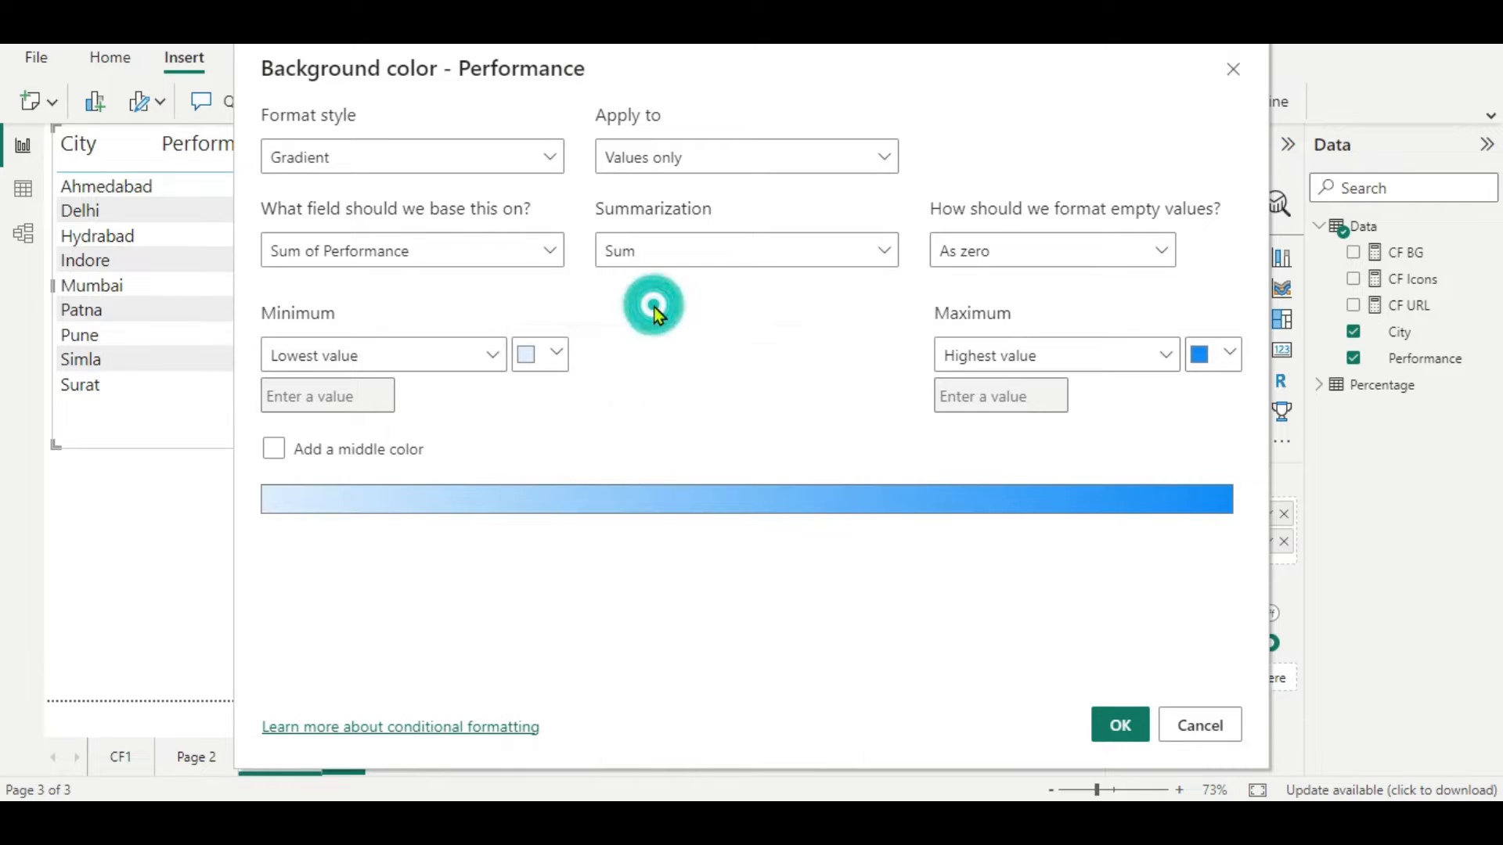
left_click(1240, 354)
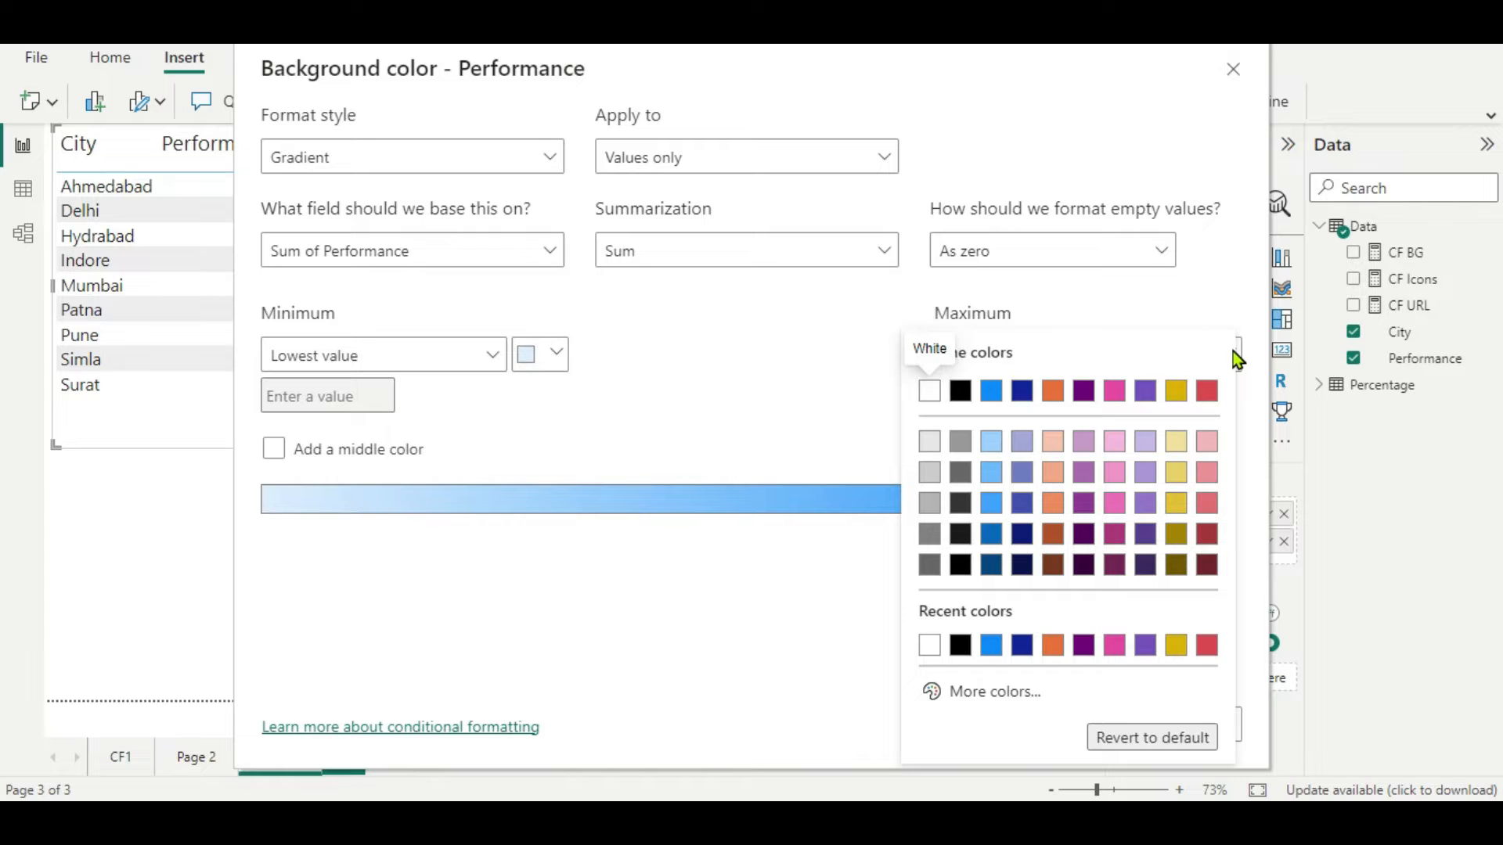
left_click(643, 445)
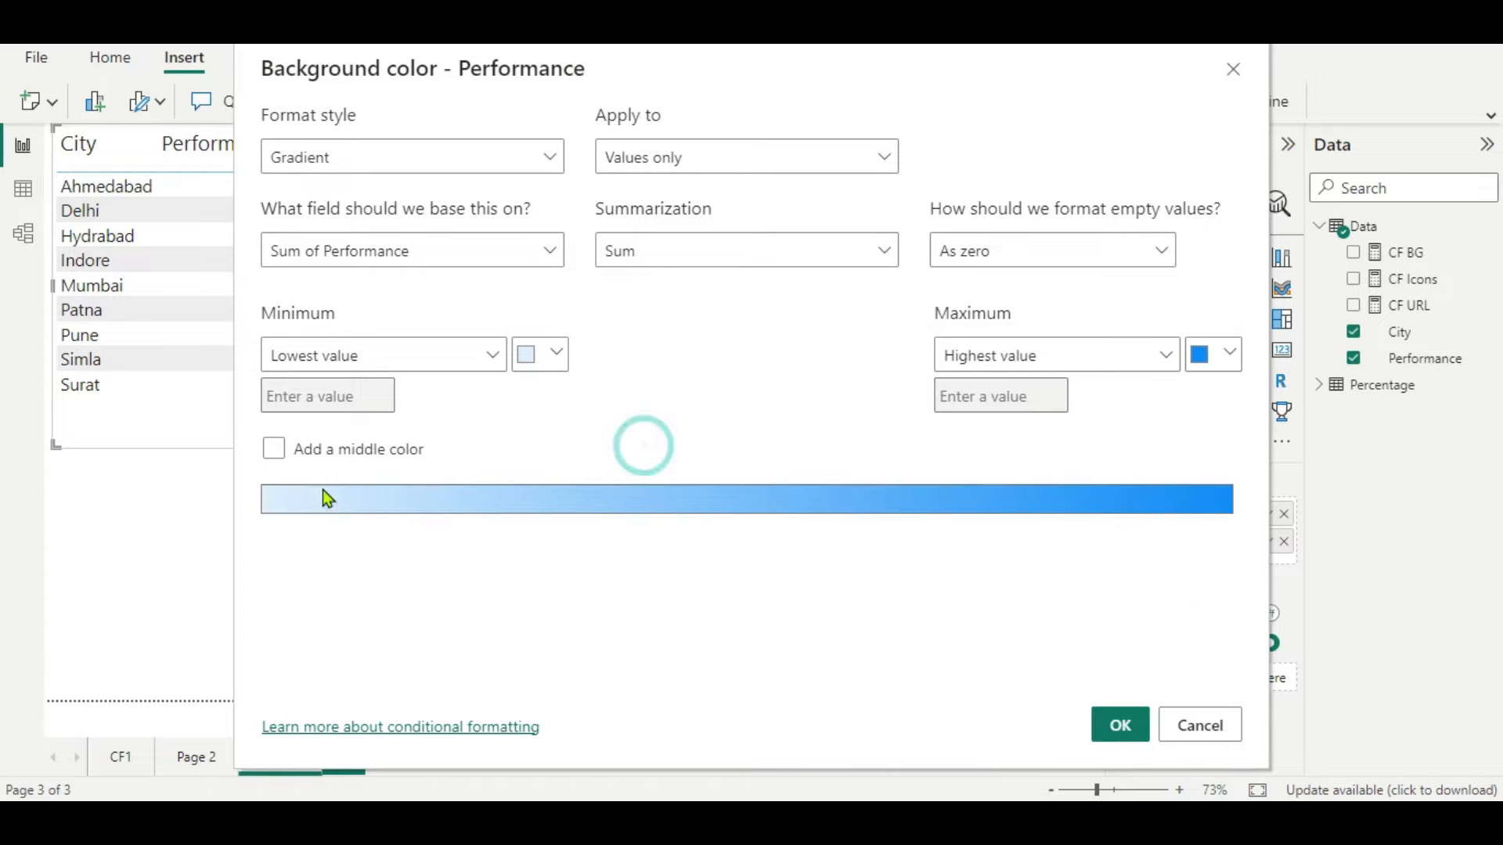
- Add a middle color to the Performance background gradient and apply the formatting to the table
left_click(273, 451)
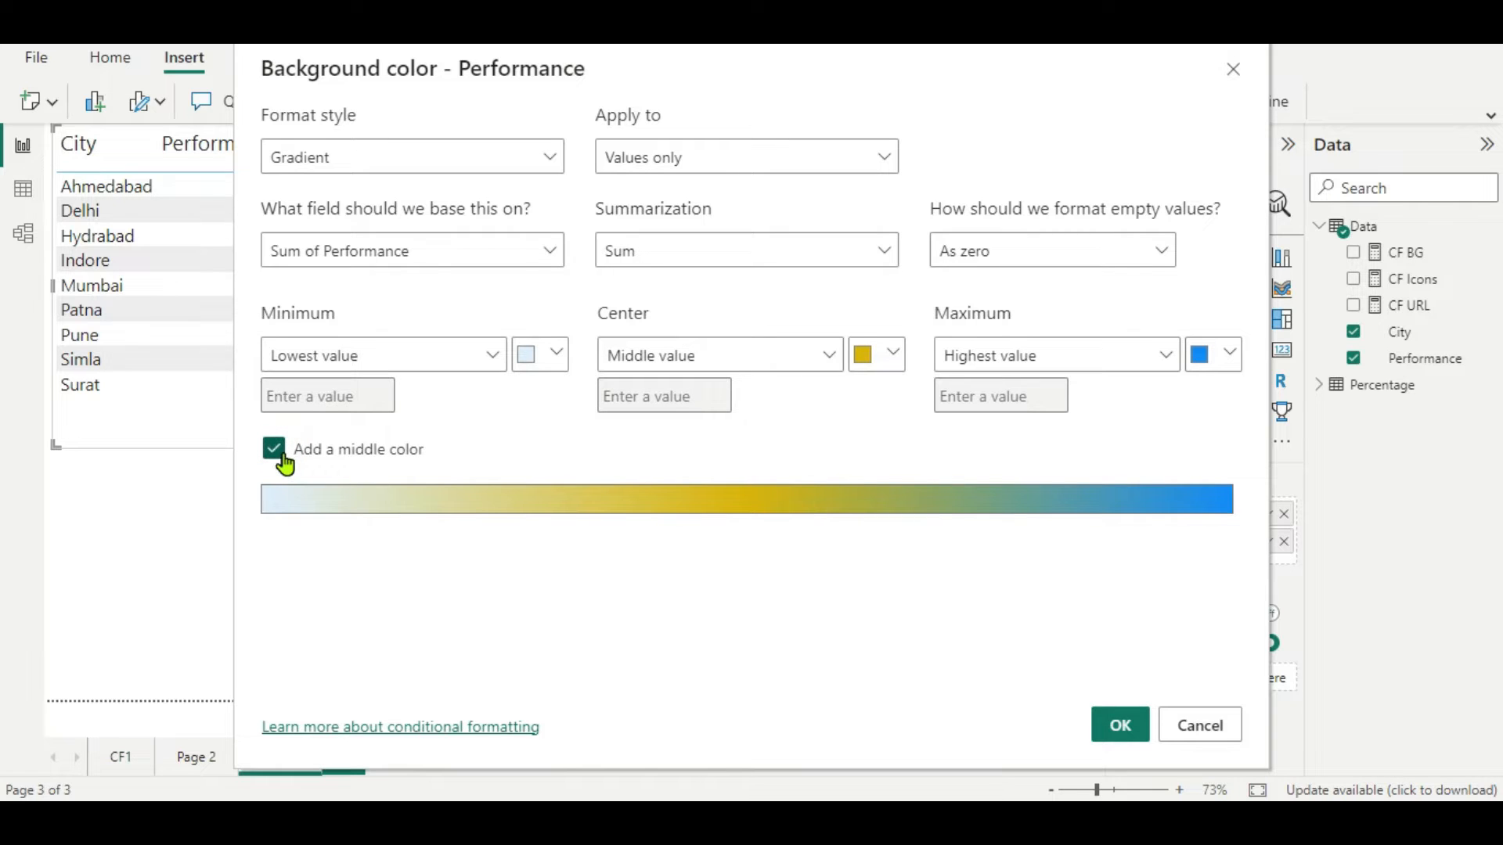
left_click(1121, 726)
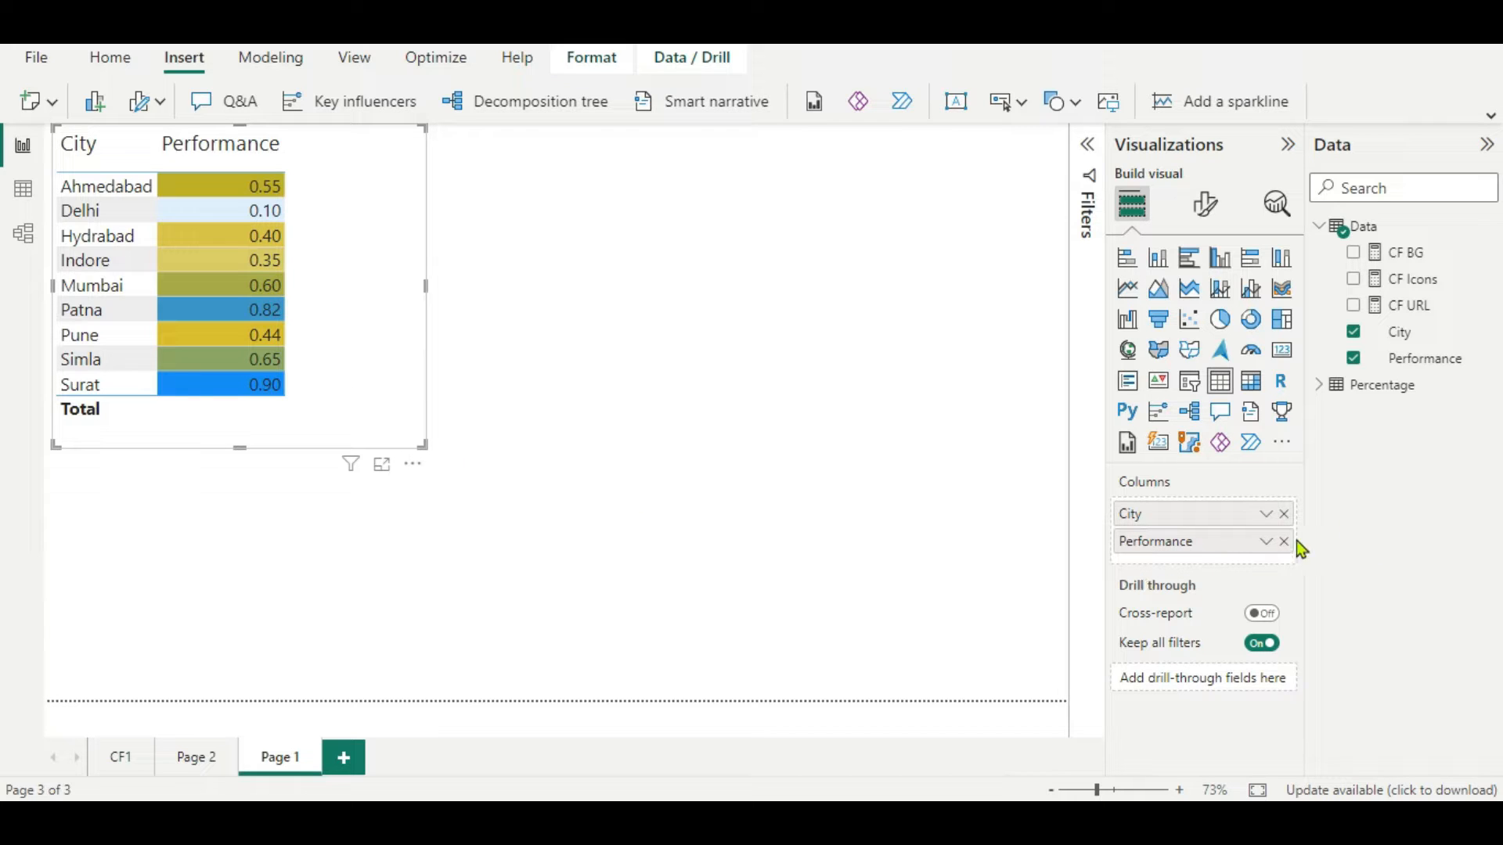
- Remove the middle color from the Performance column's background gradient and apply the two-color gradient
left_click(1266, 543)
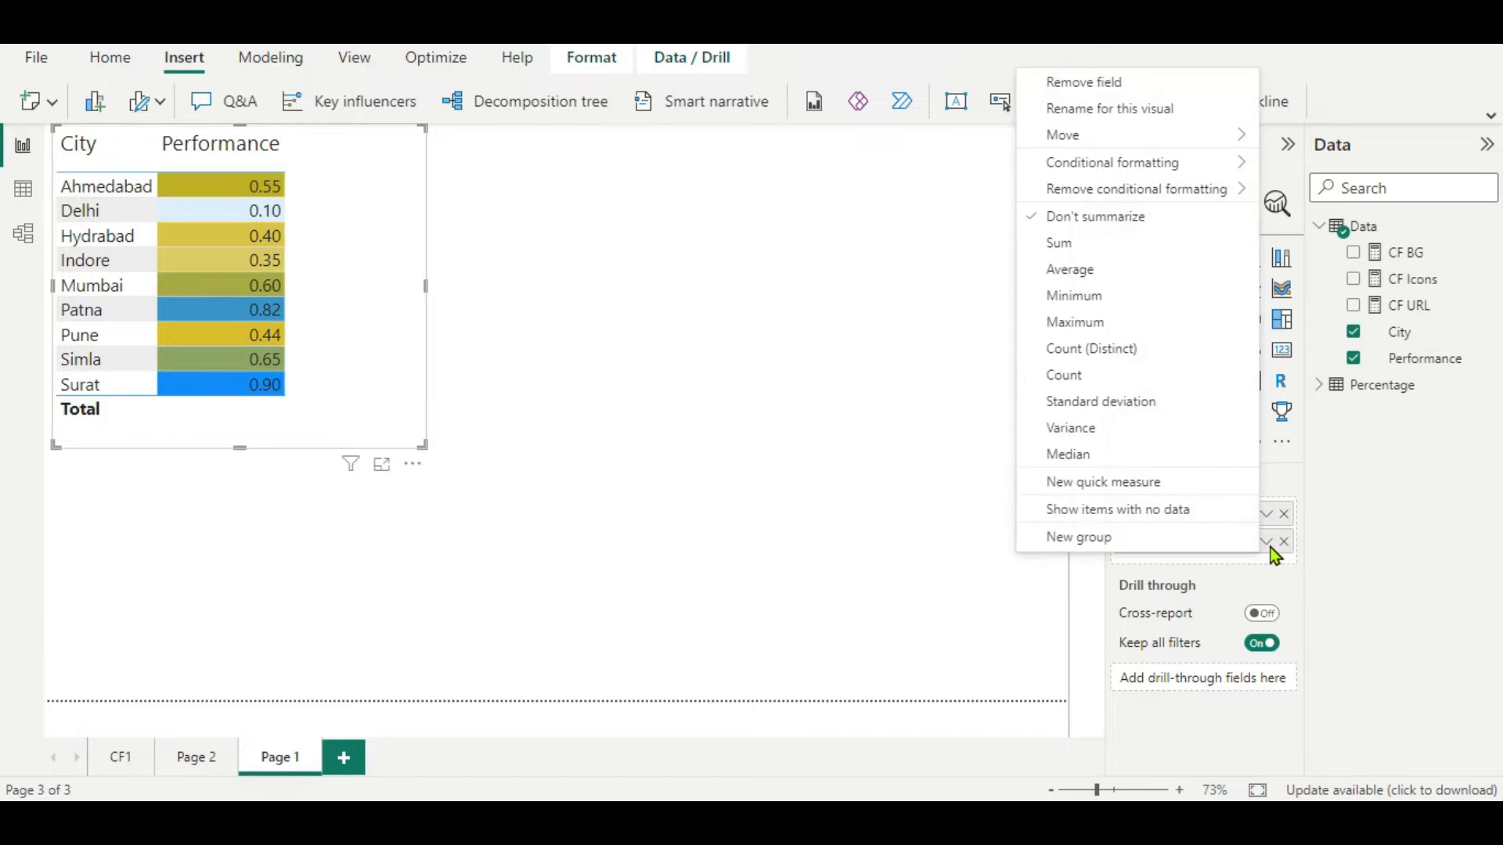
mouse_move(1092, 166)
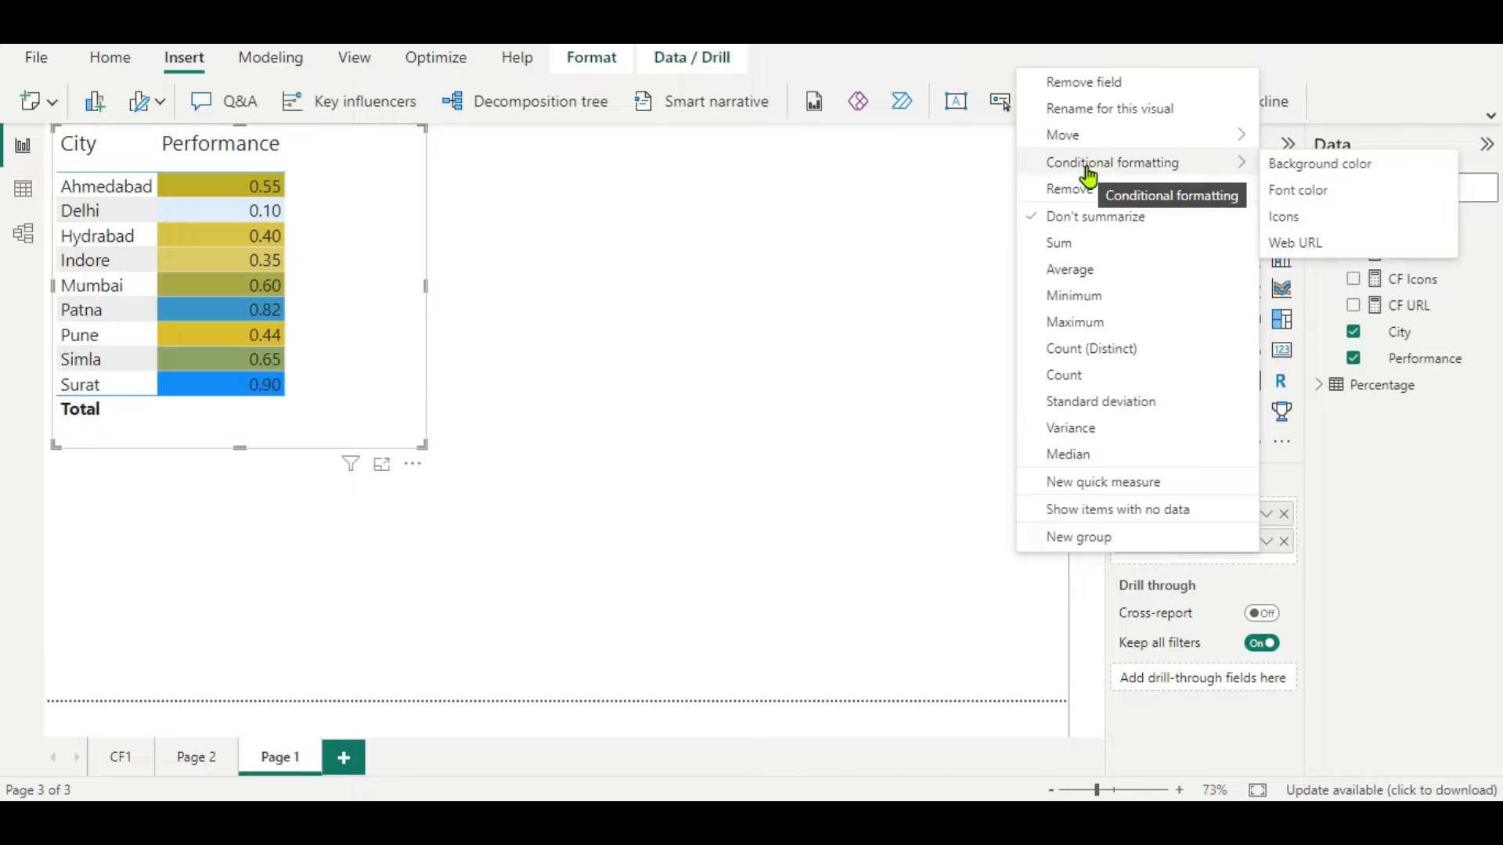
left_click(1290, 166)
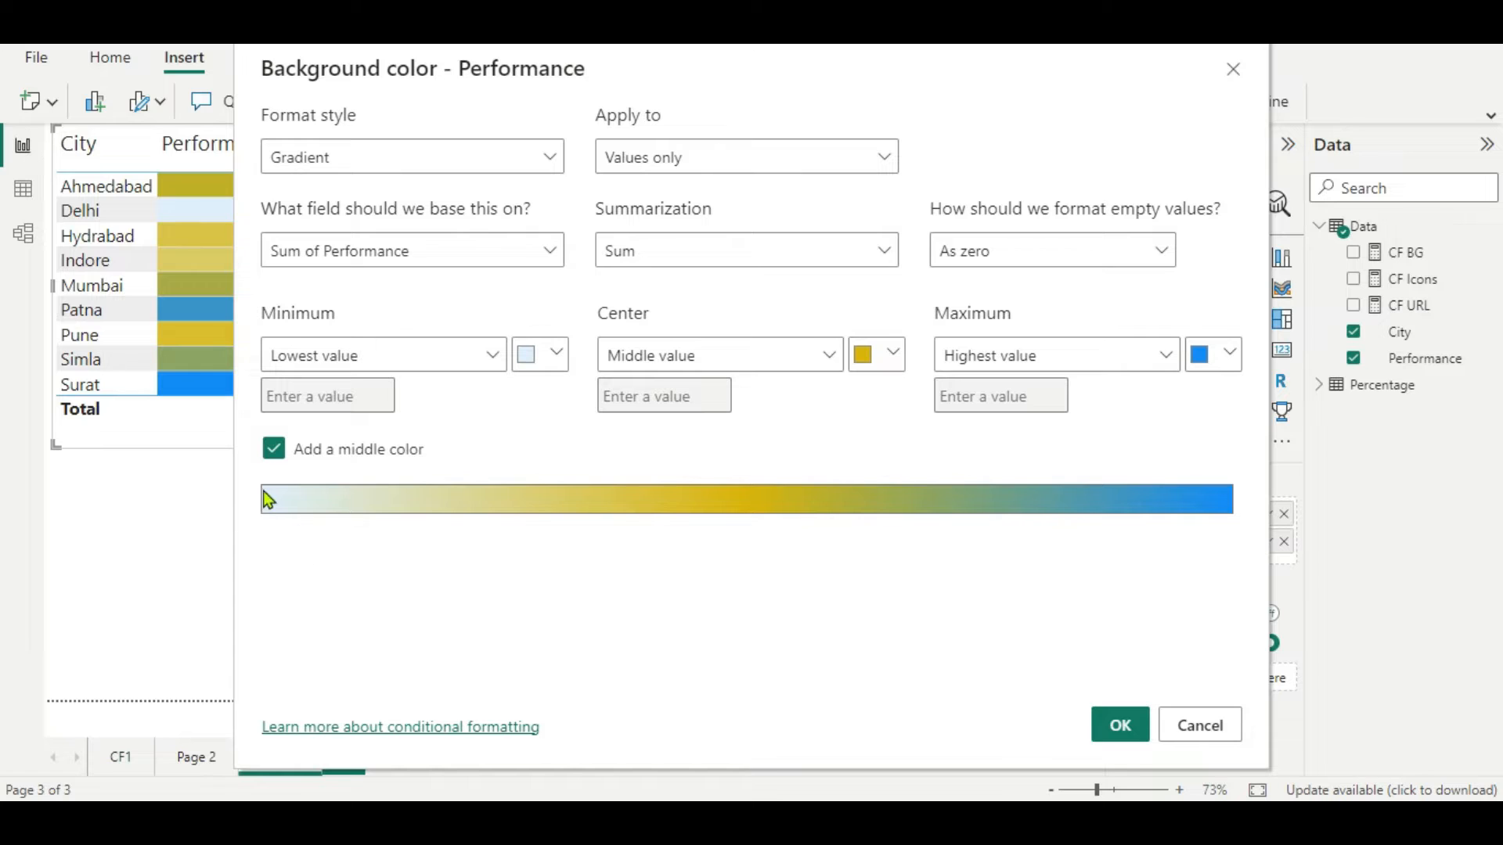
left_click(274, 449)
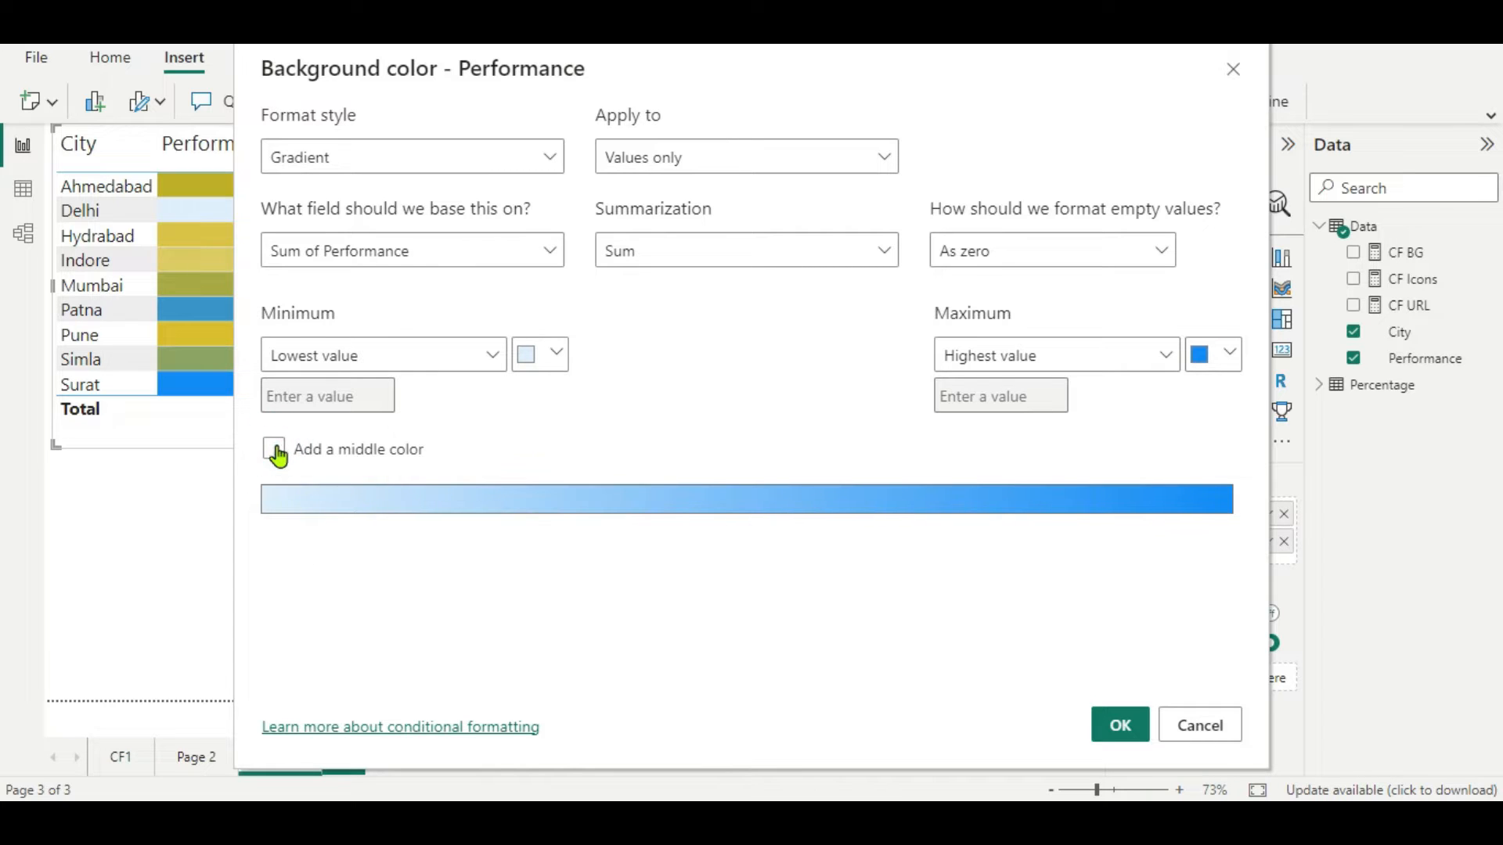
left_click(1120, 727)
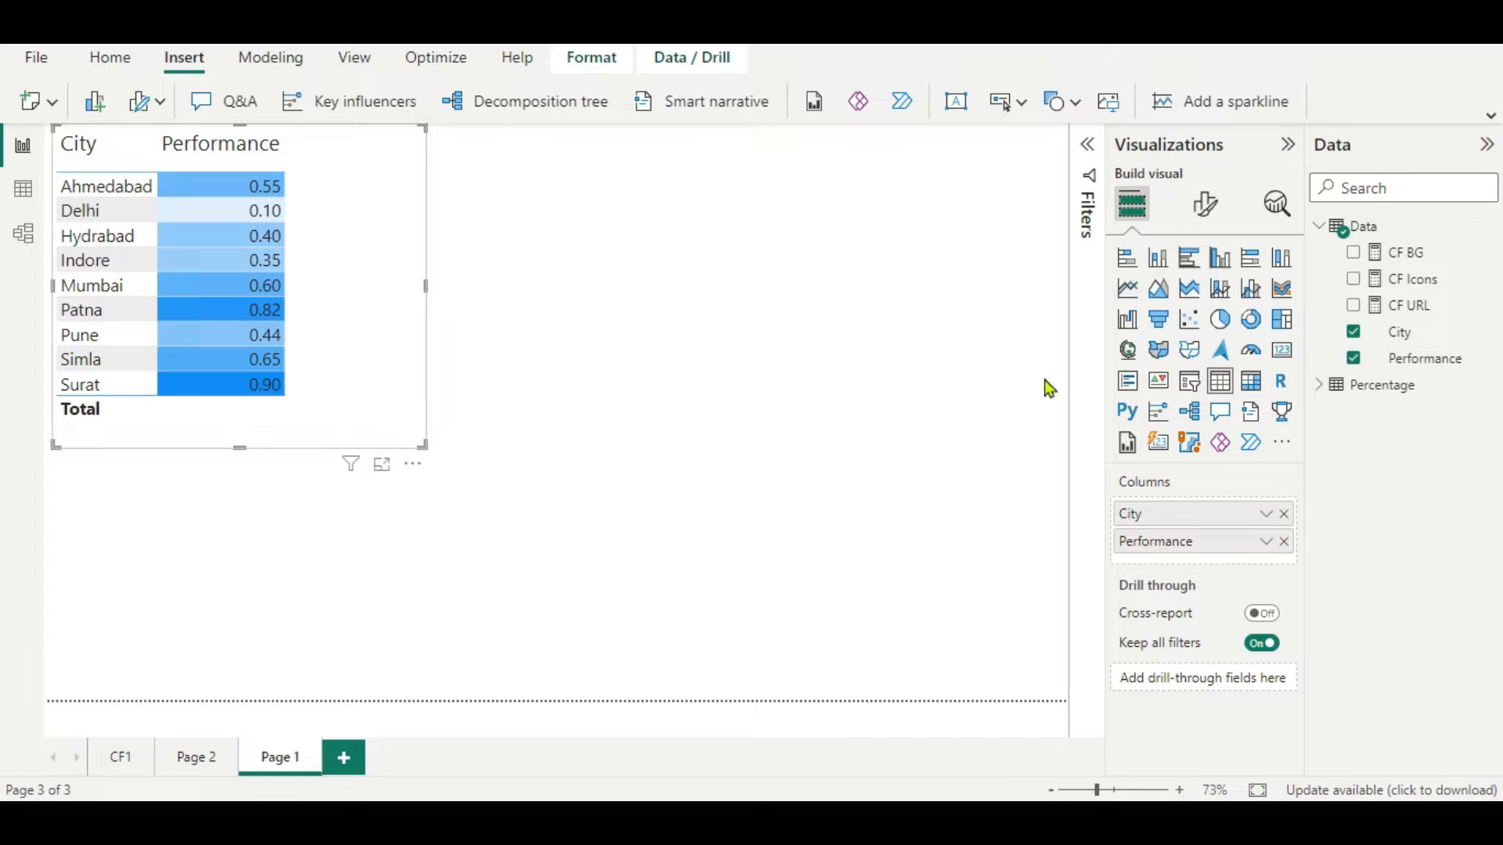
- Turn off the totals row of the City and Performance table
left_click(1206, 208)
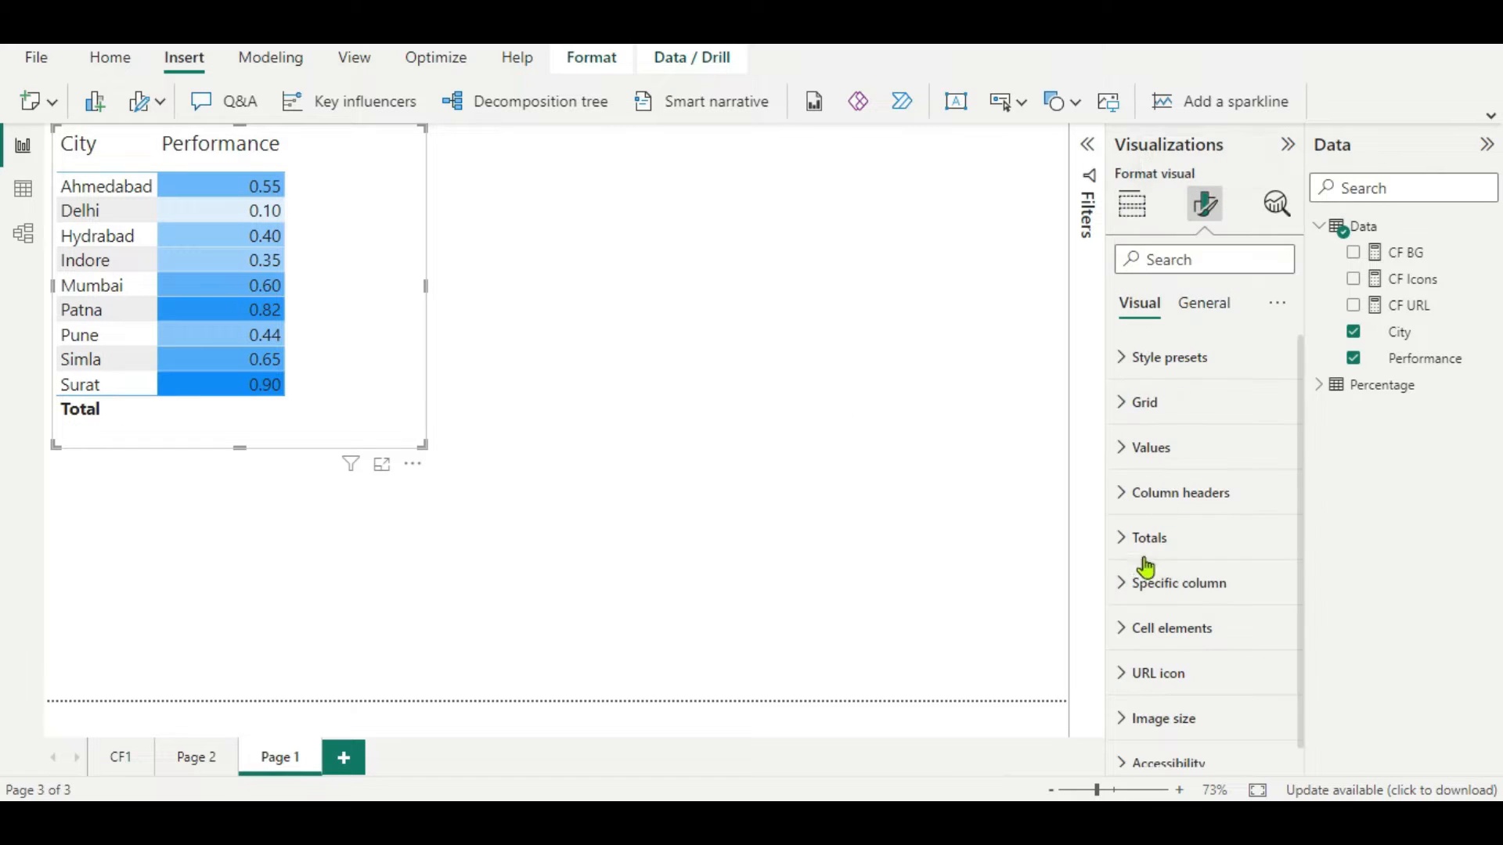
left_click(1121, 538)
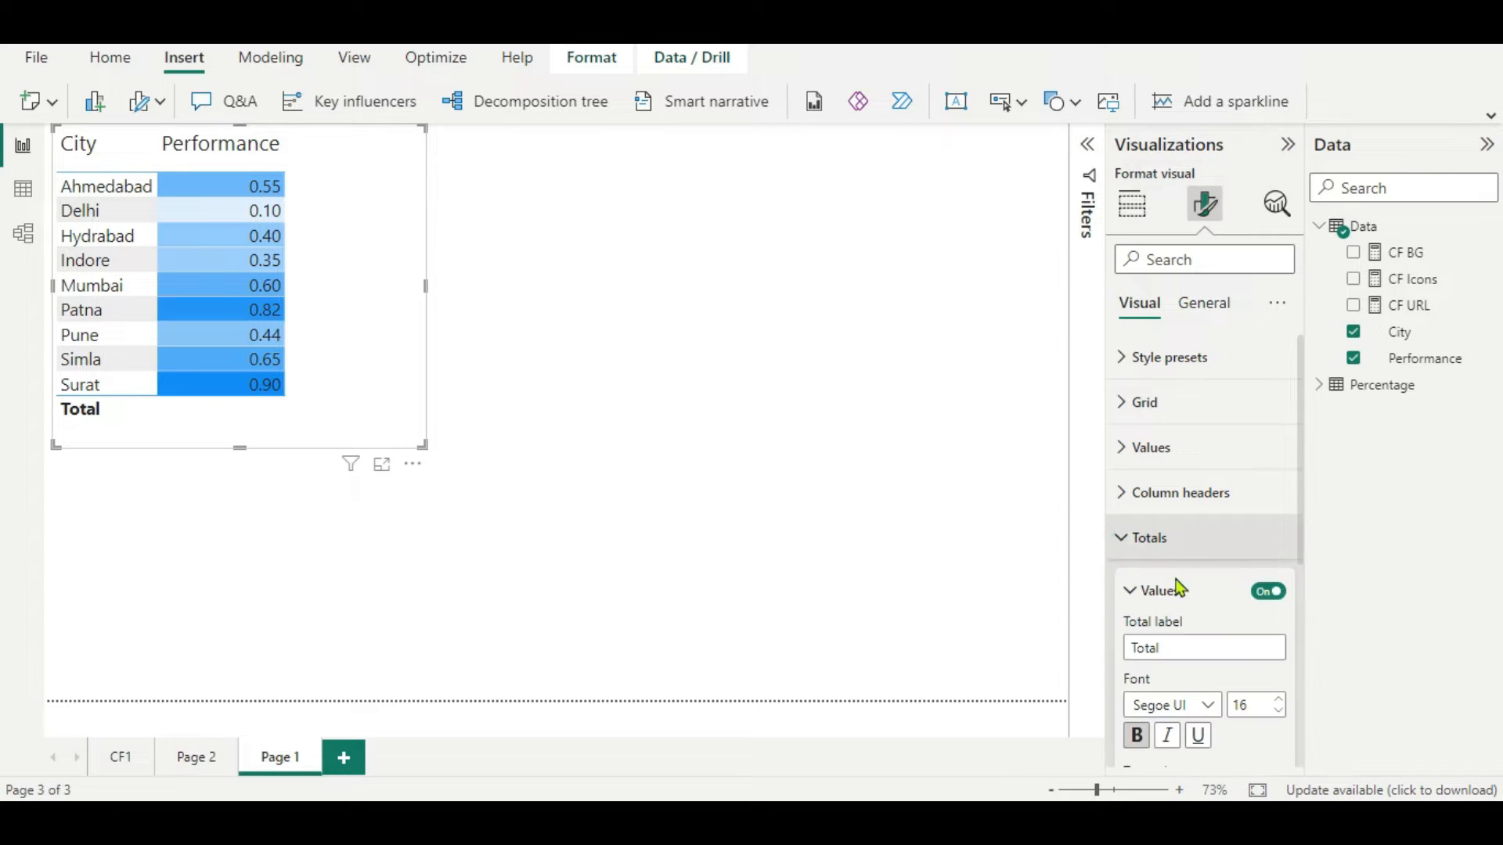
left_click(1270, 593)
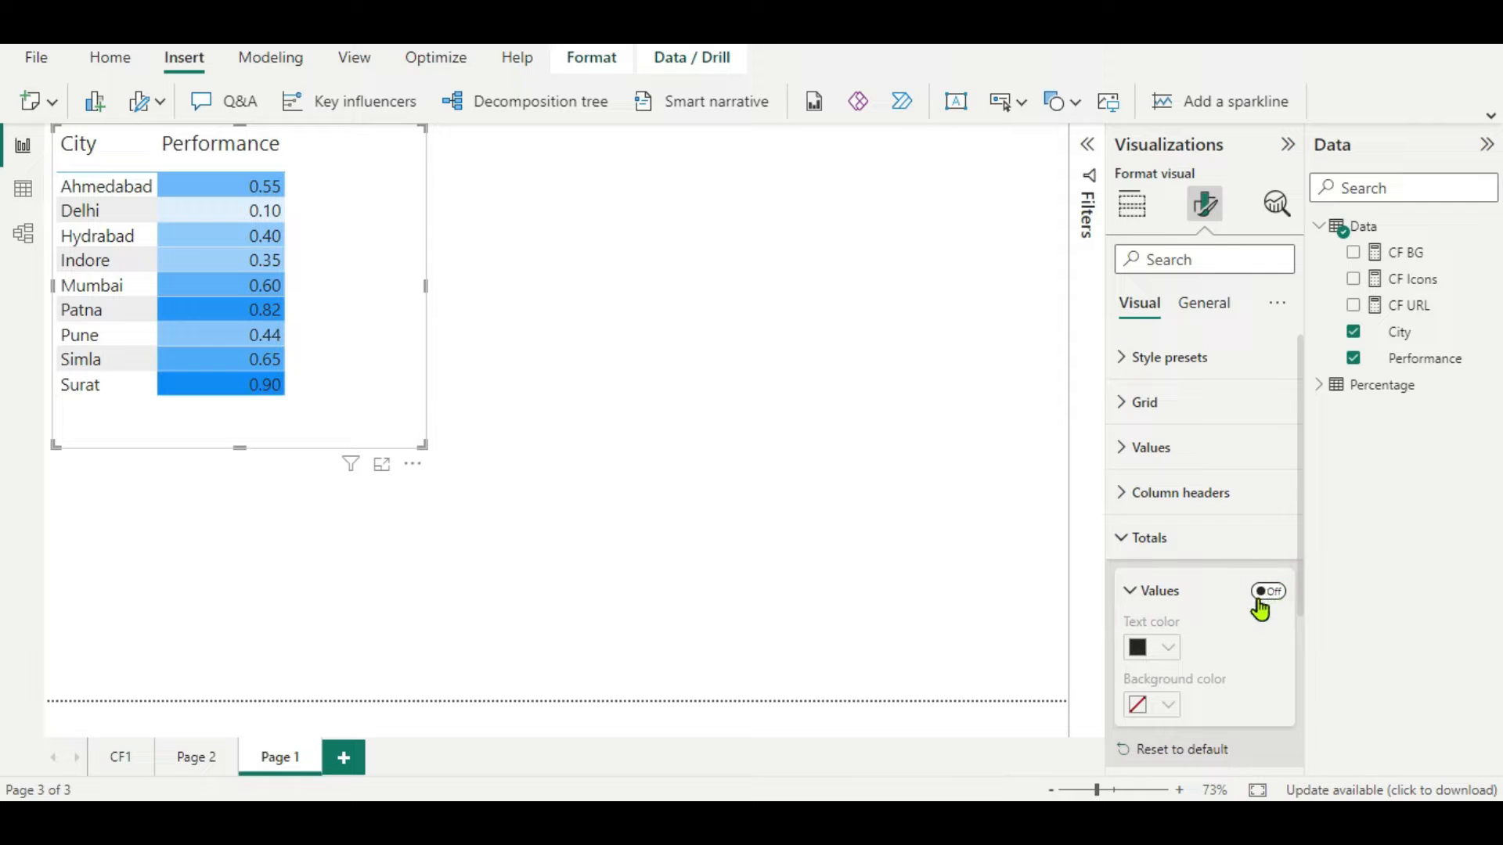
- Add top, bottom, left and right borders to all sections of the table grid
scroll(1192, 603, "down", 2)
scroll(1191, 603, "down", 1)
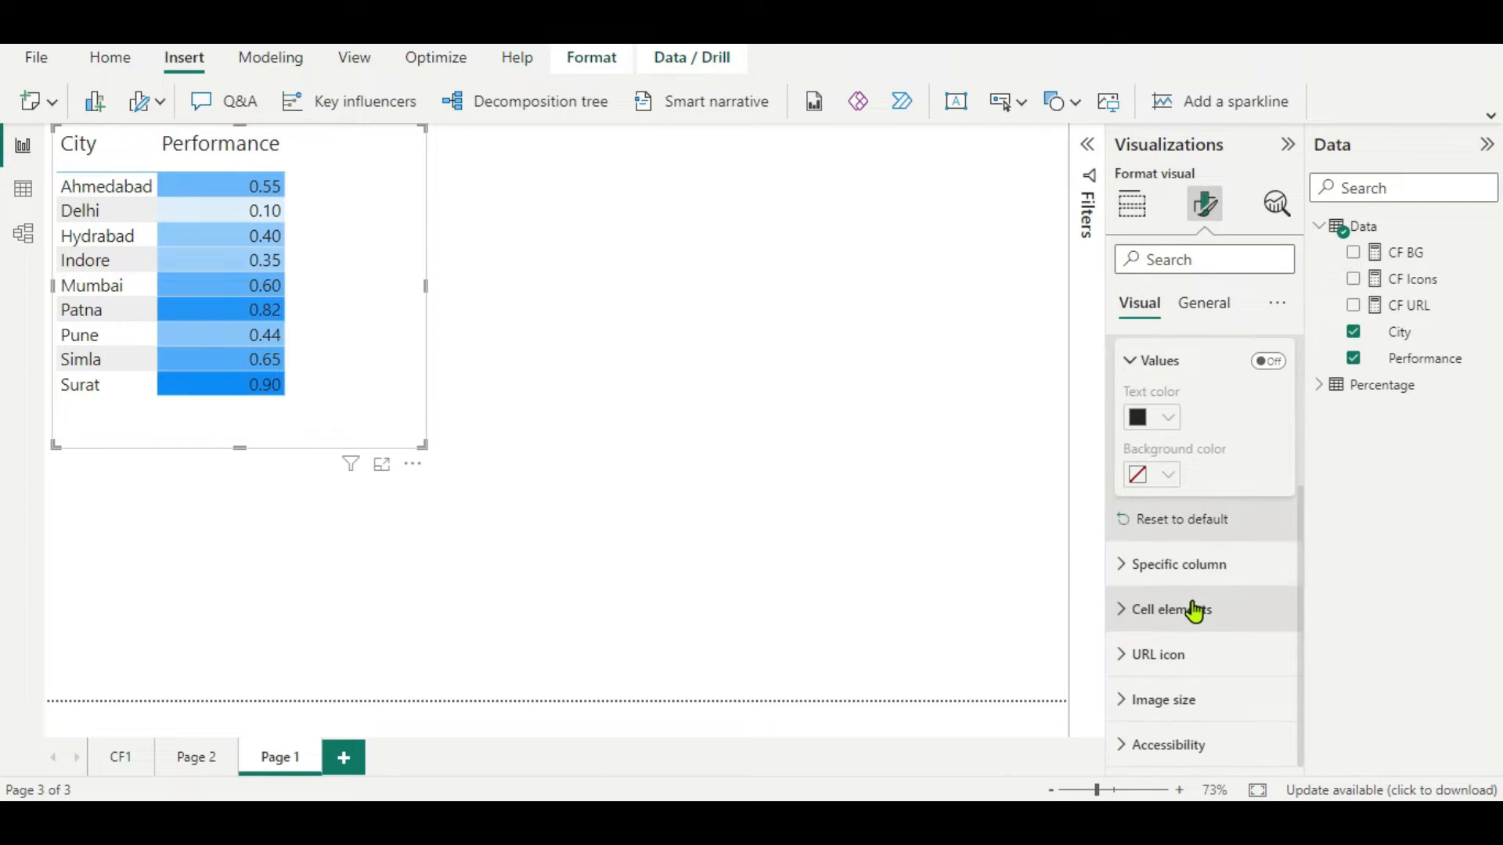
scroll(1191, 603, "up", 2)
scroll(1192, 606, "up", 1)
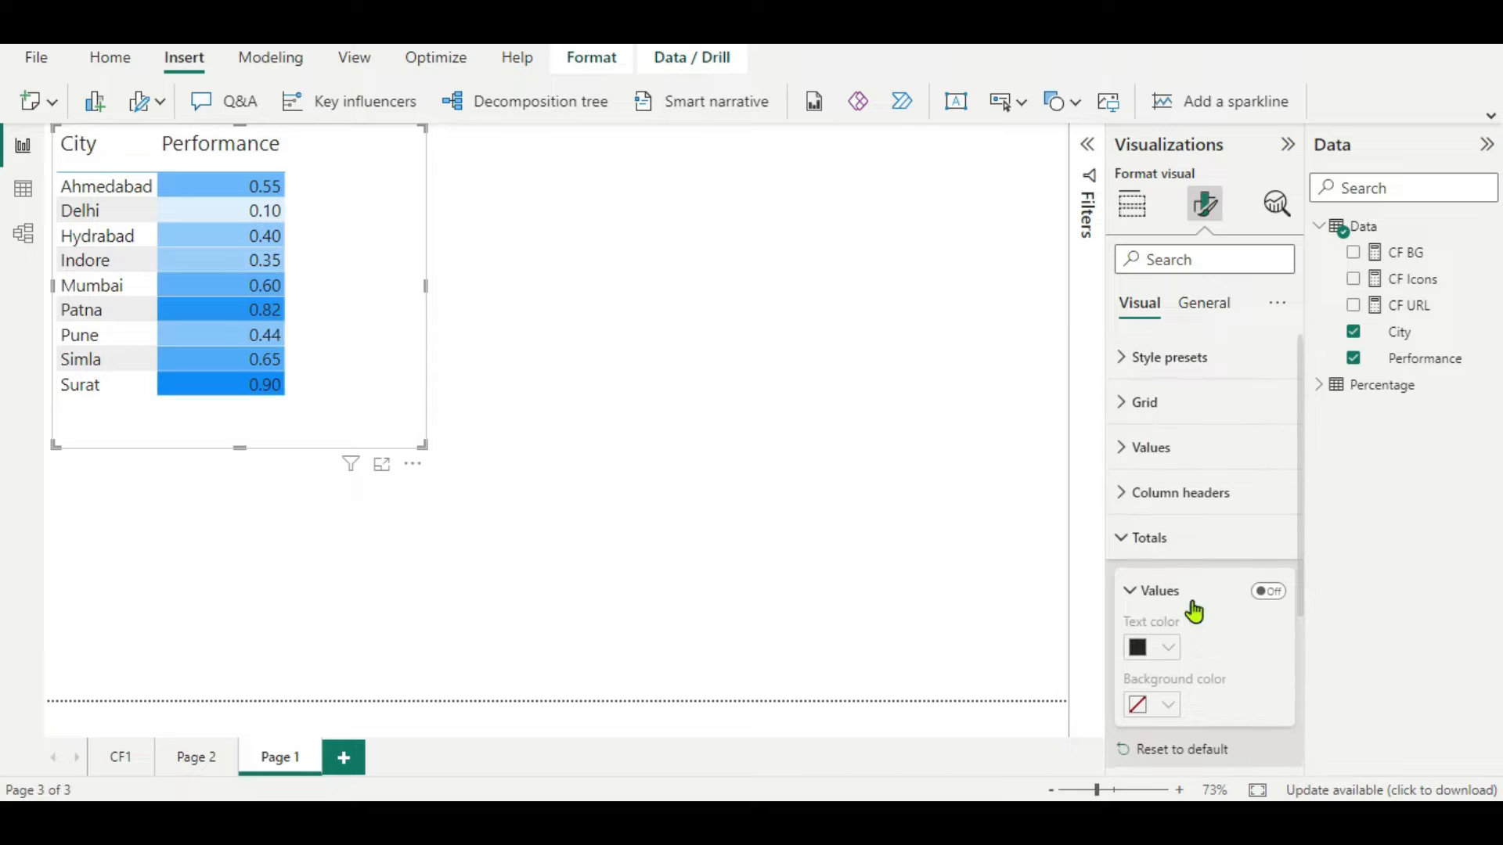
left_click(1119, 447)
scroll(1174, 531, "down", 4)
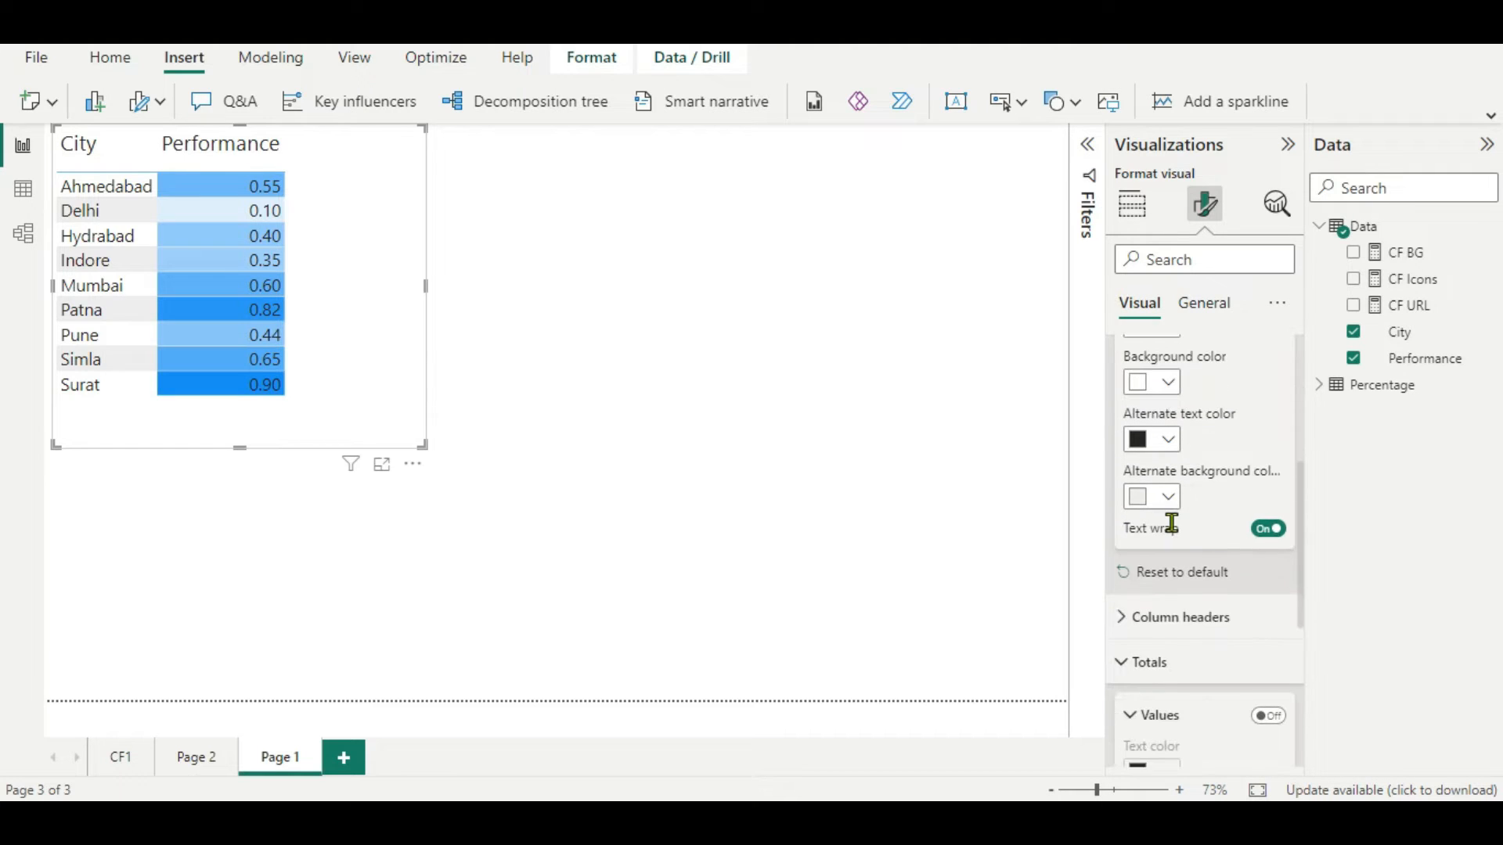
scroll(1172, 524, "up", 4)
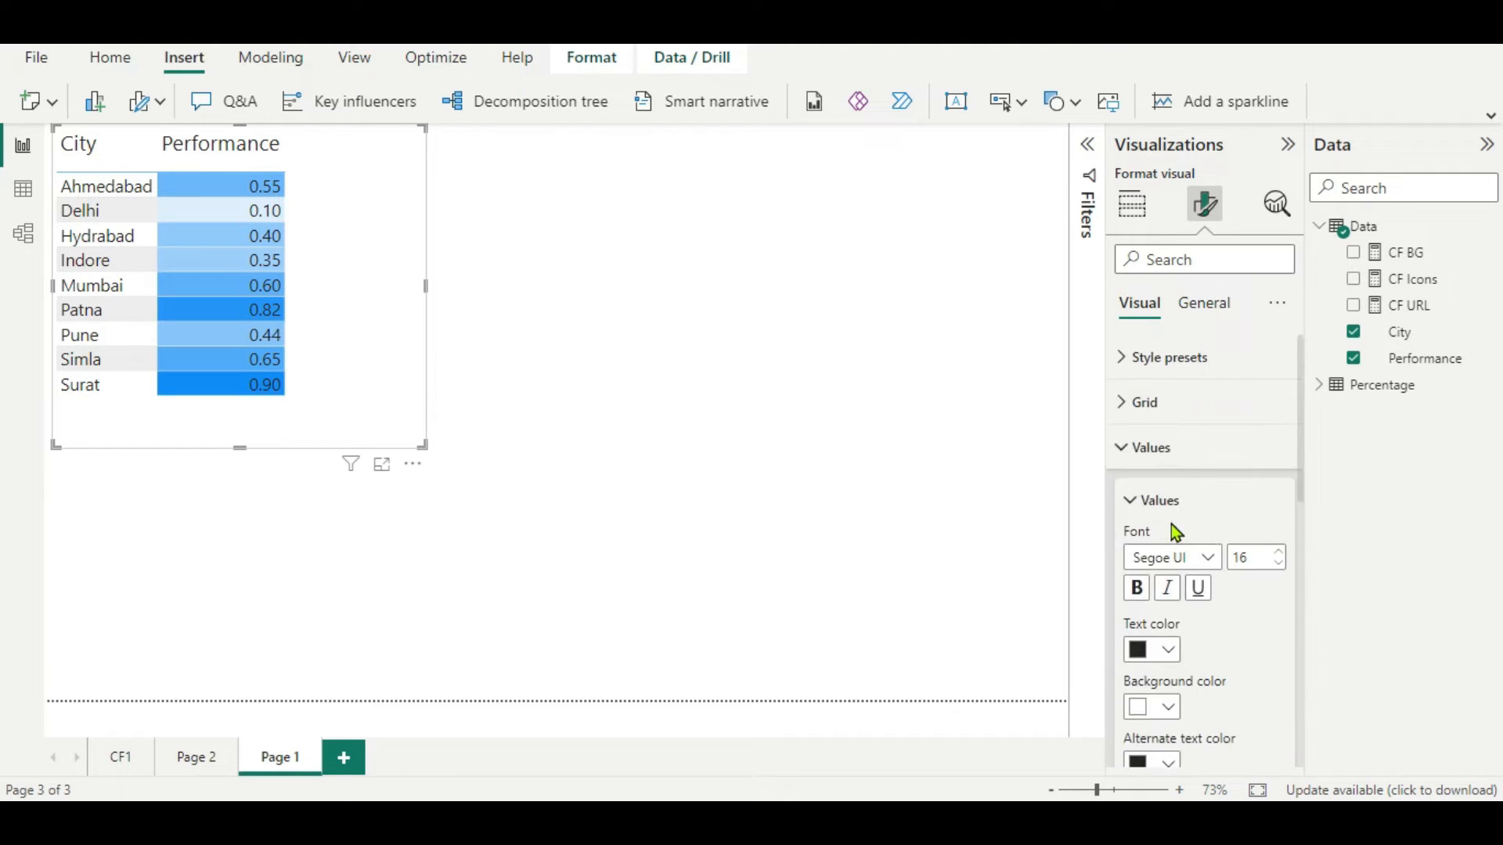
left_click(1133, 423)
scroll(1152, 451, "down", 3)
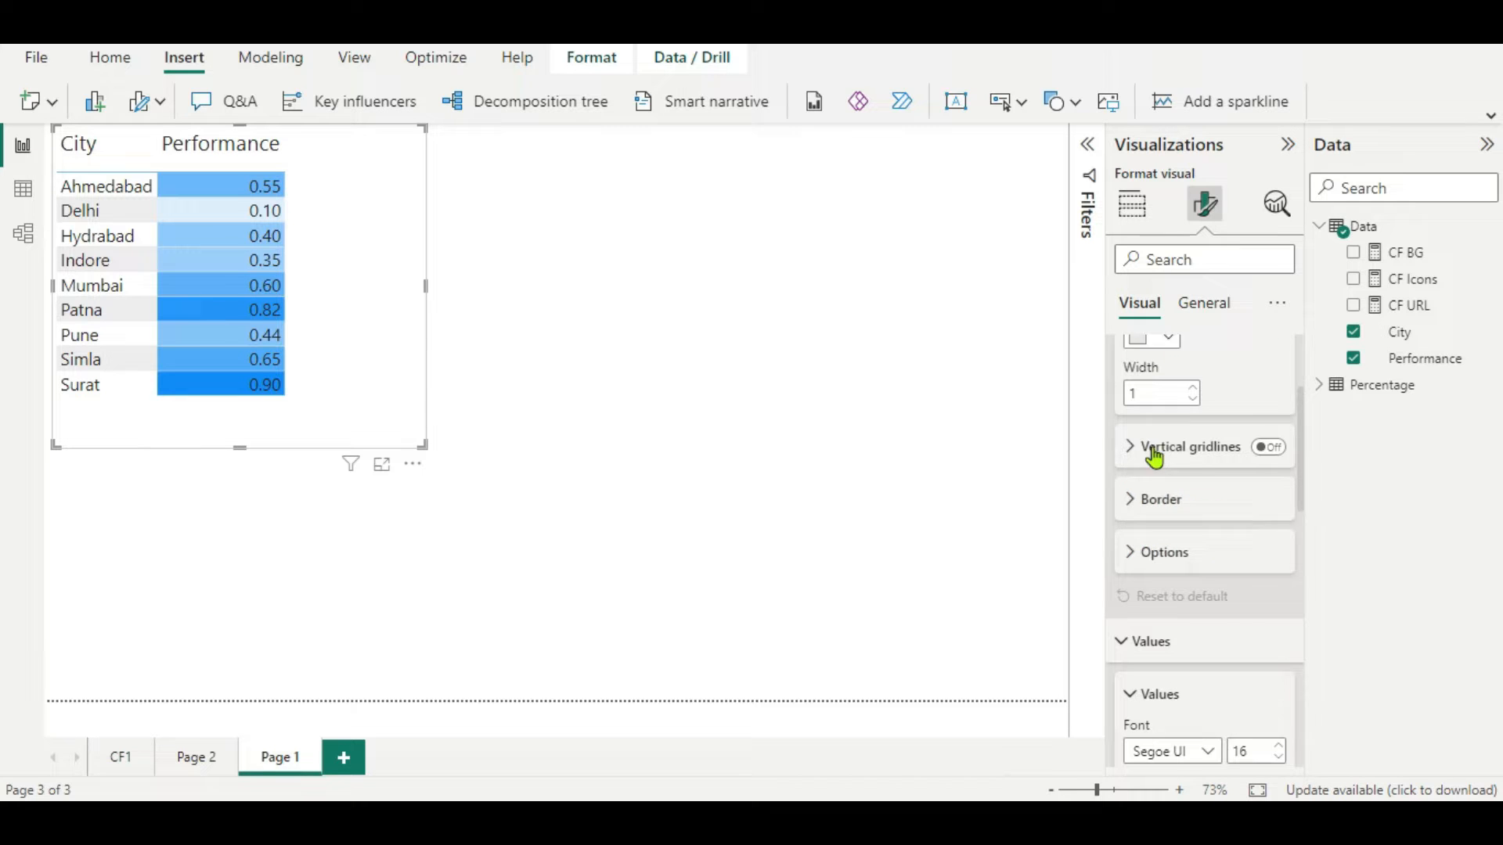
left_click(1138, 493)
scroll(1184, 523, "down", 1)
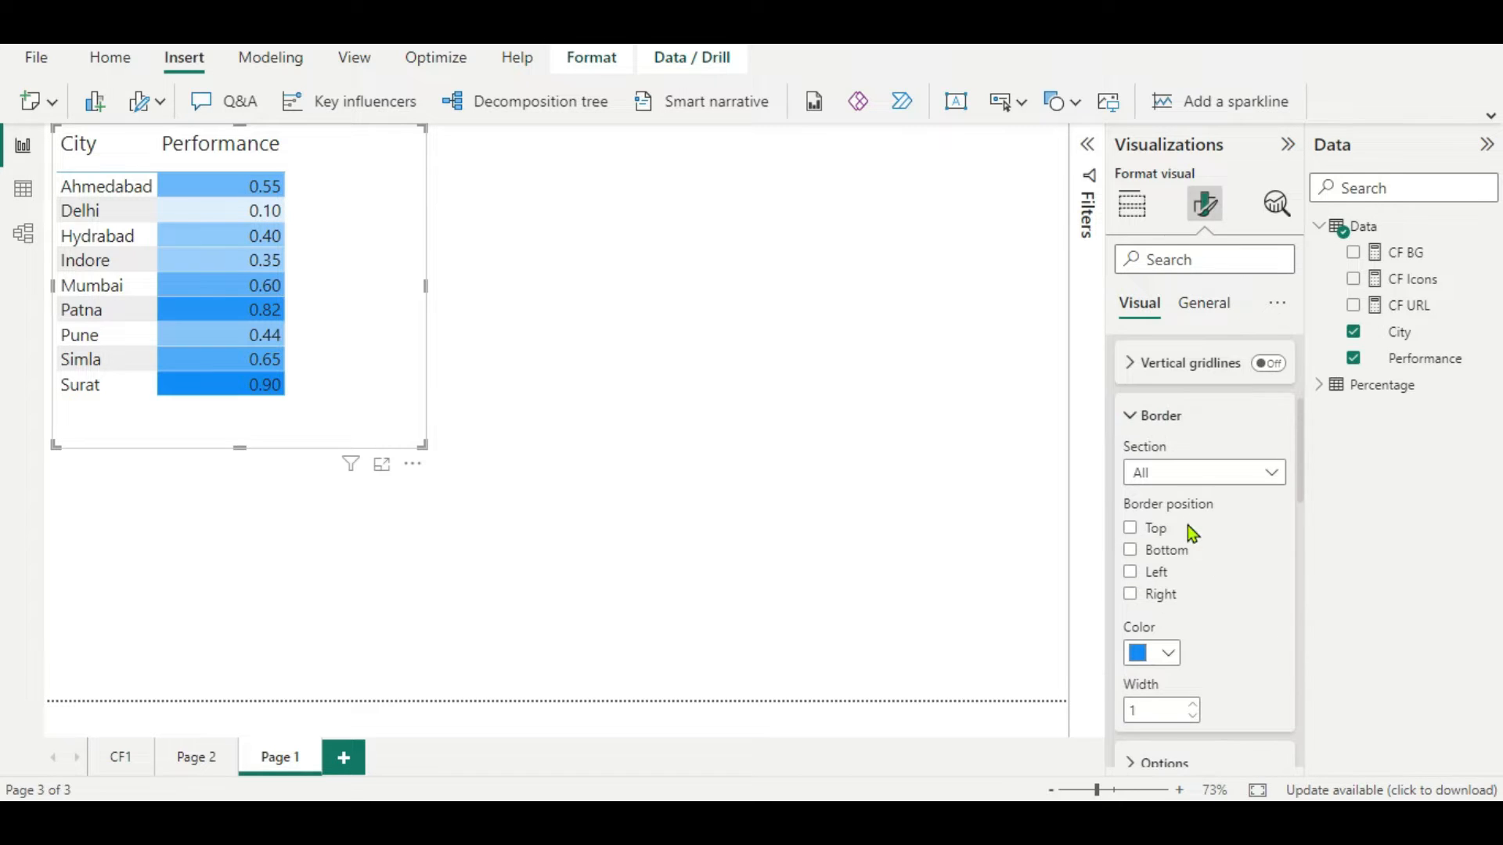
left_click(1130, 528)
left_click(1130, 551)
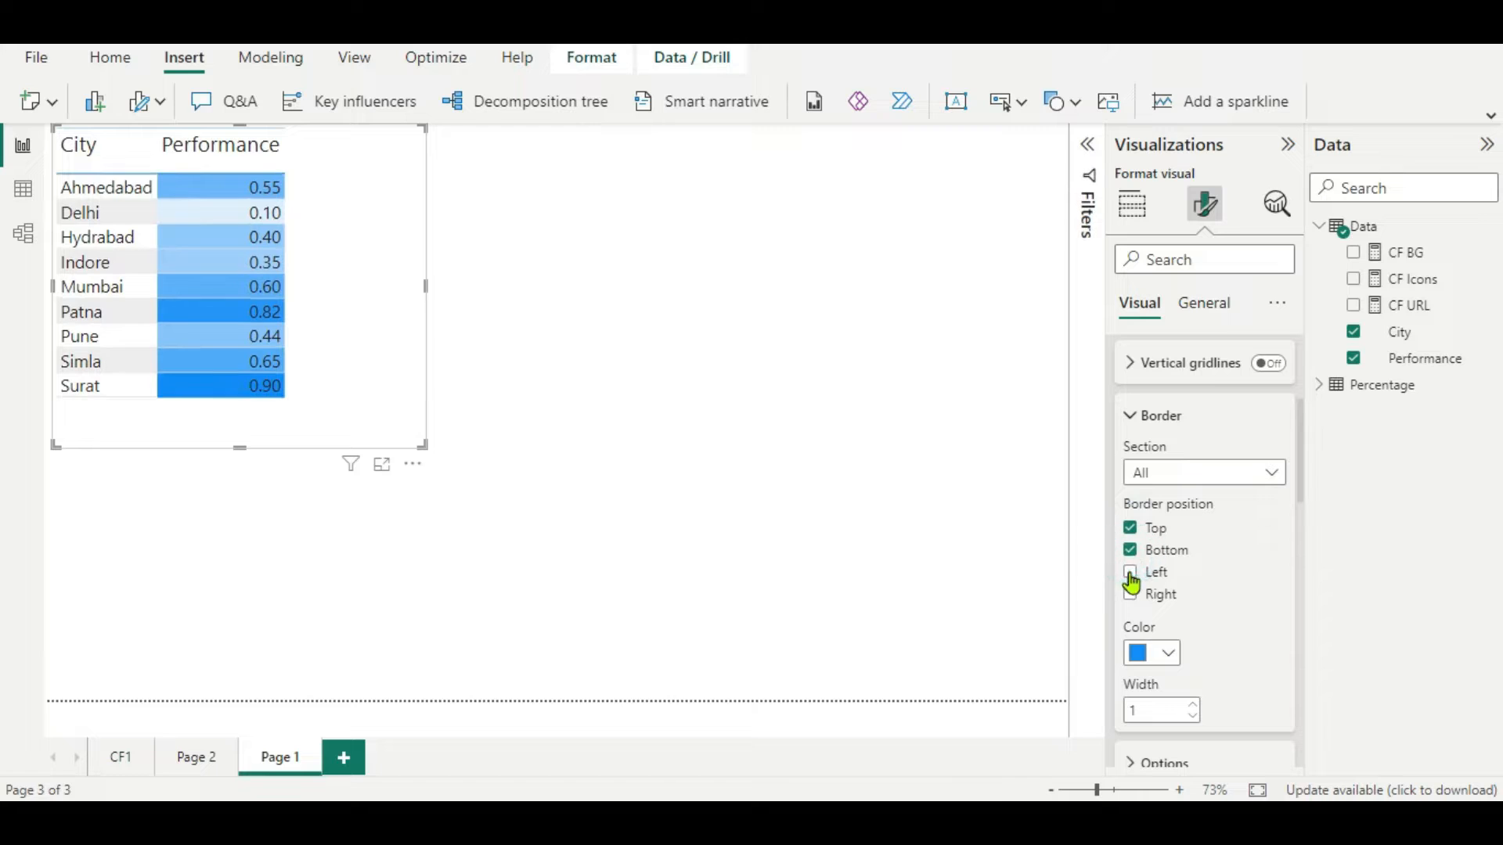
left_click(1129, 573)
left_click(1131, 595)
- Set the color of the table's grid borders to near-black
scroll(1167, 603, "down", 1)
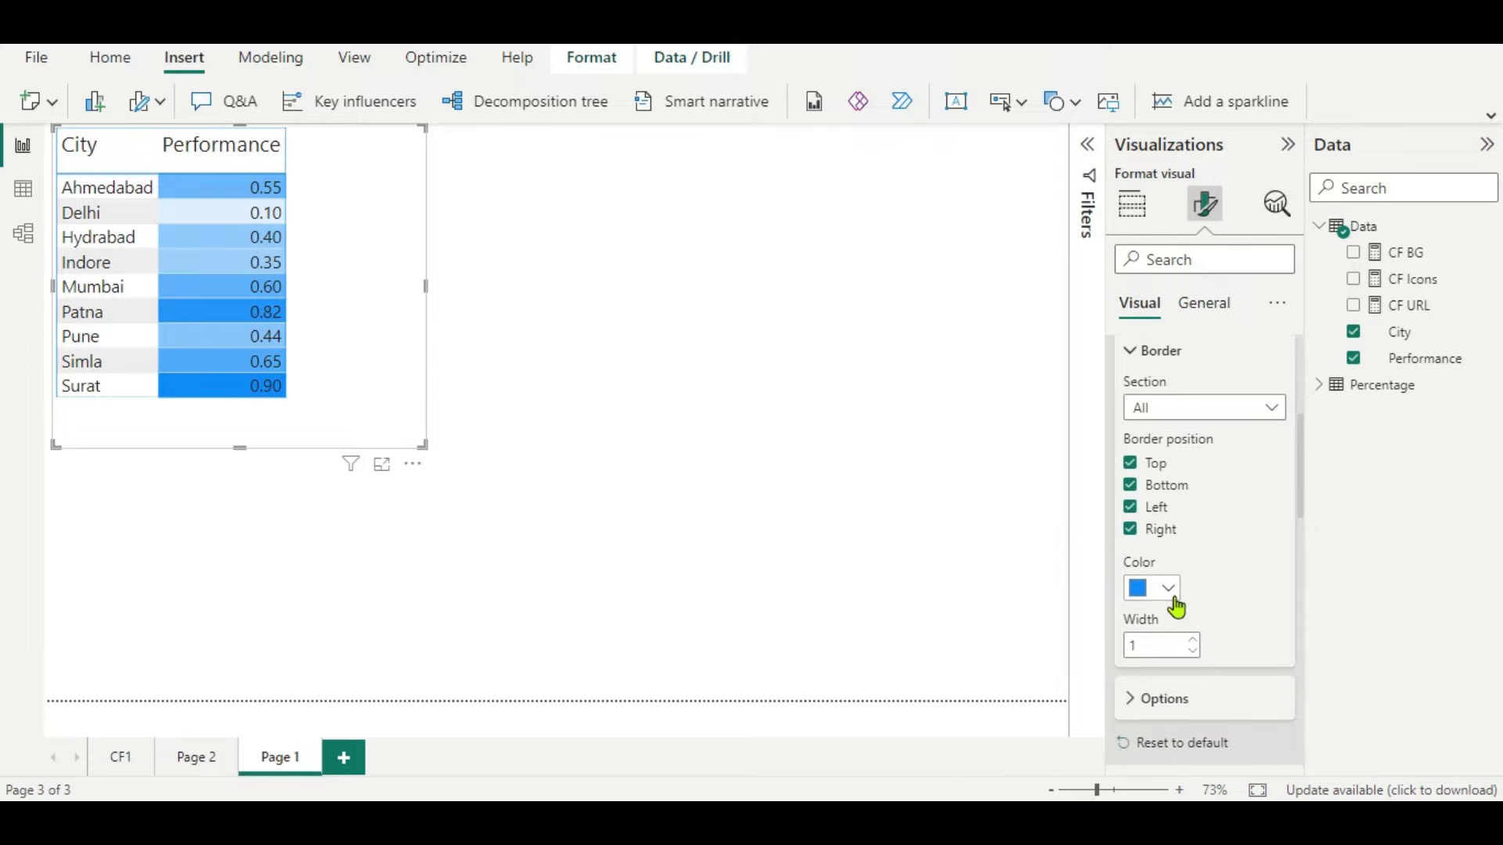
left_click(1166, 589)
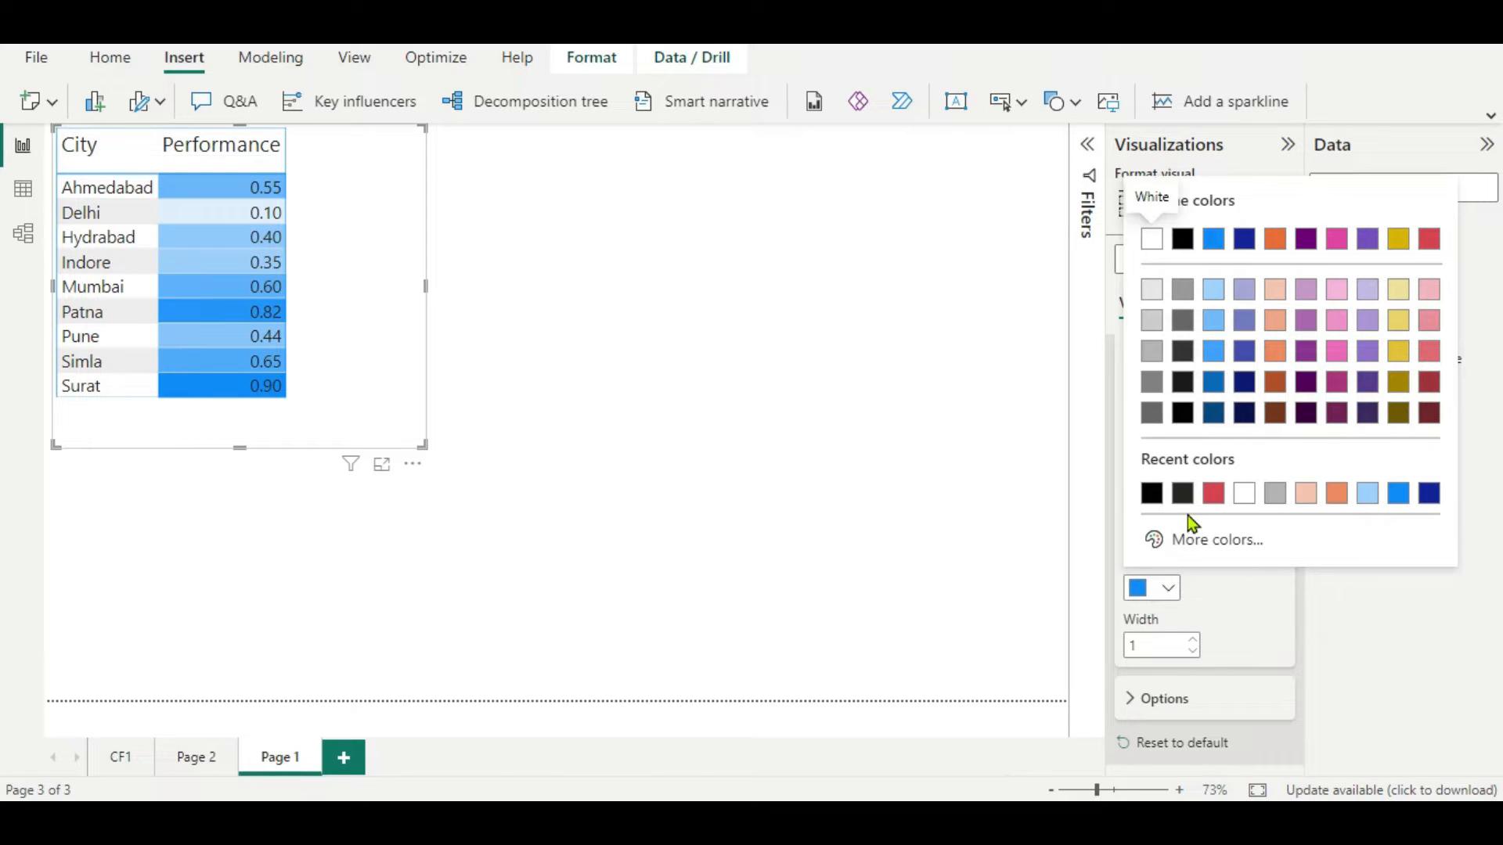
left_click(1182, 494)
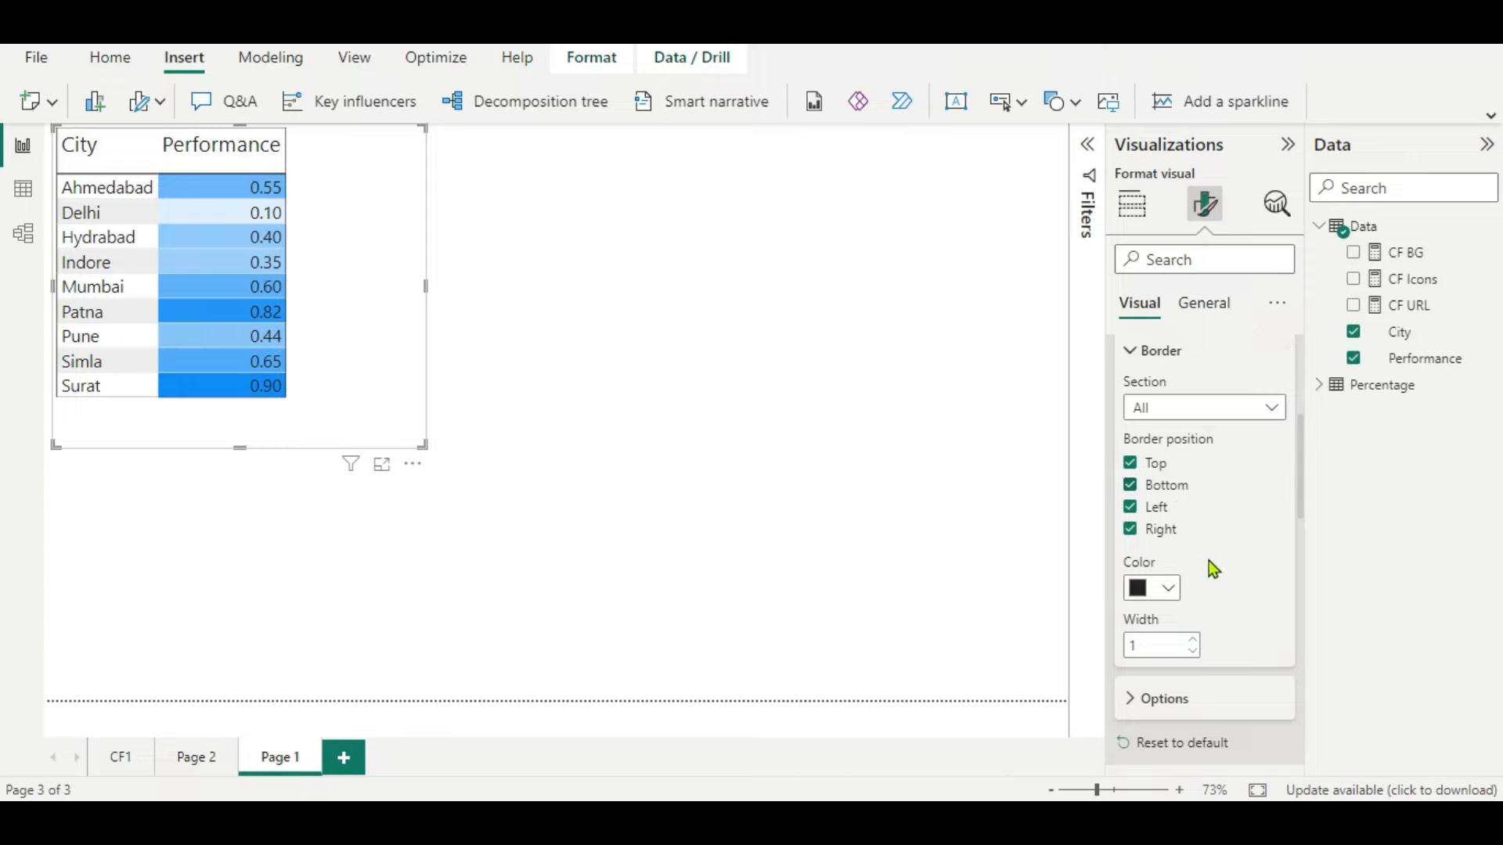
- Give the table's column headers a light orange background and make their text bold
scroll(1193, 562, "down", 5)
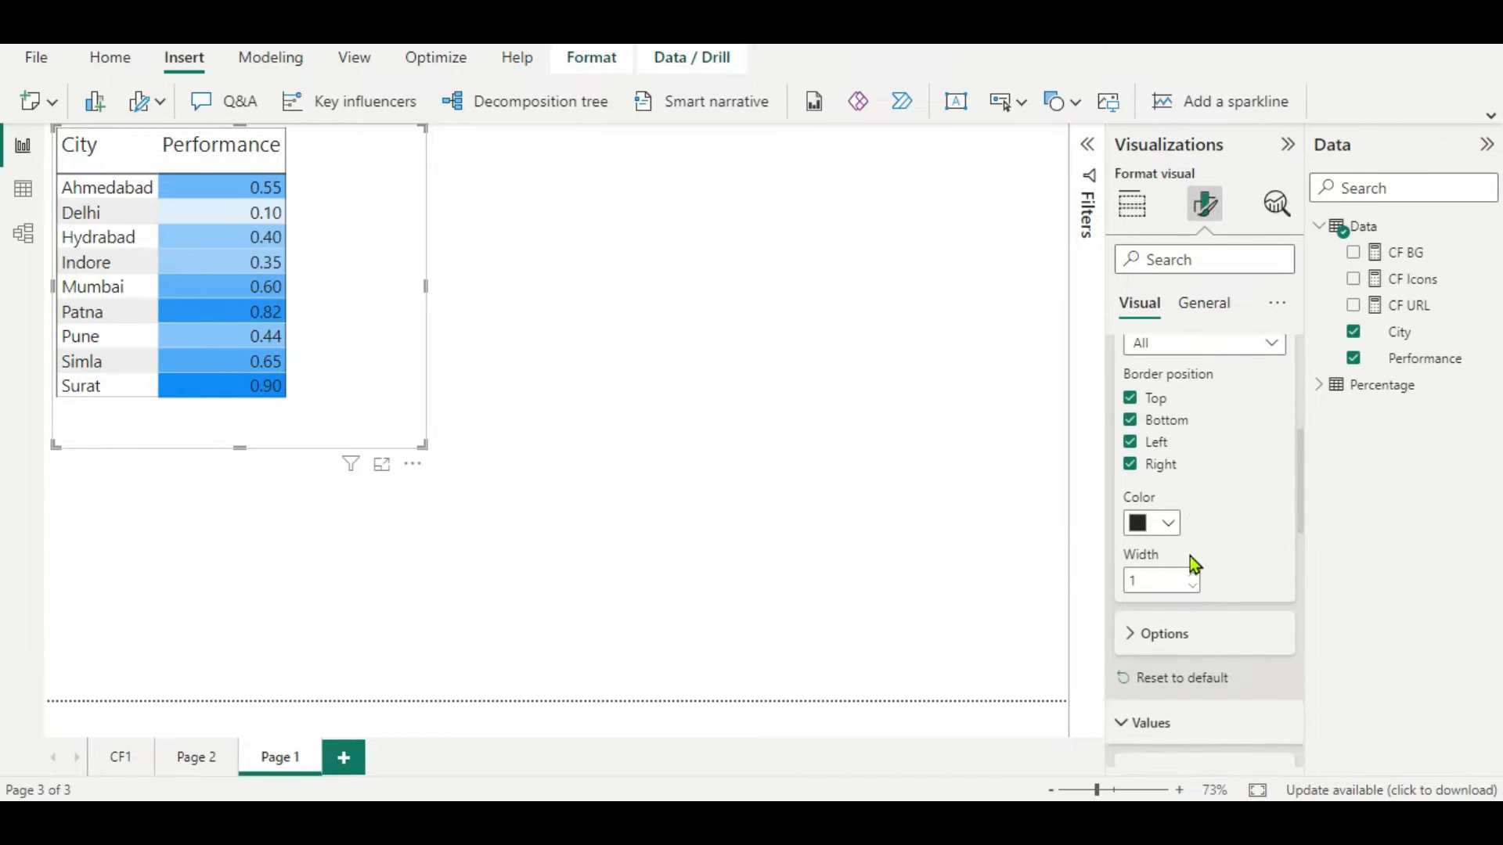
scroll(1192, 565, "down", 4)
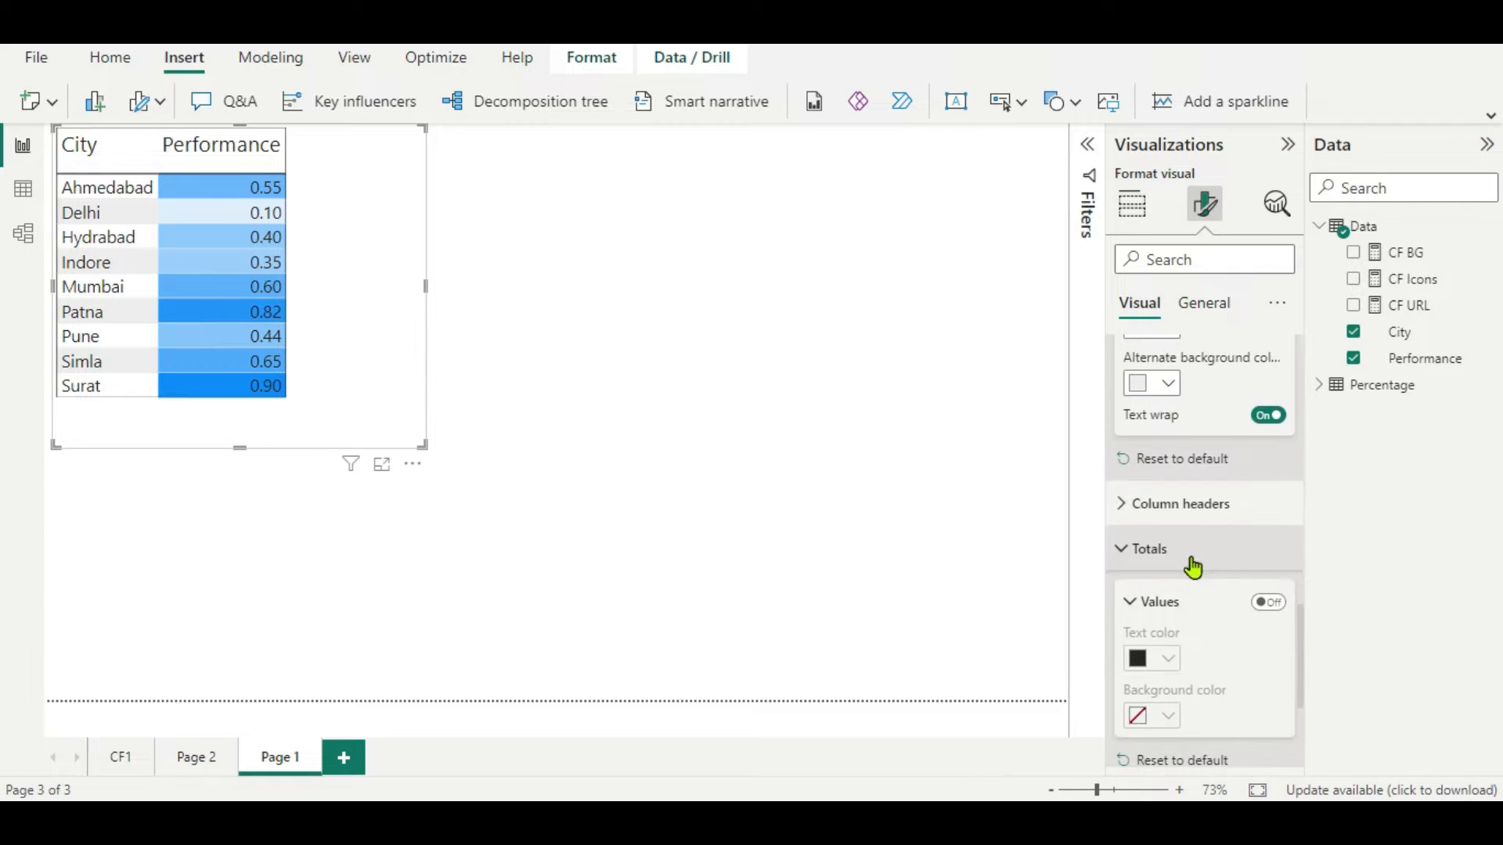
left_click(1126, 513)
scroll(1141, 543, "down", 3)
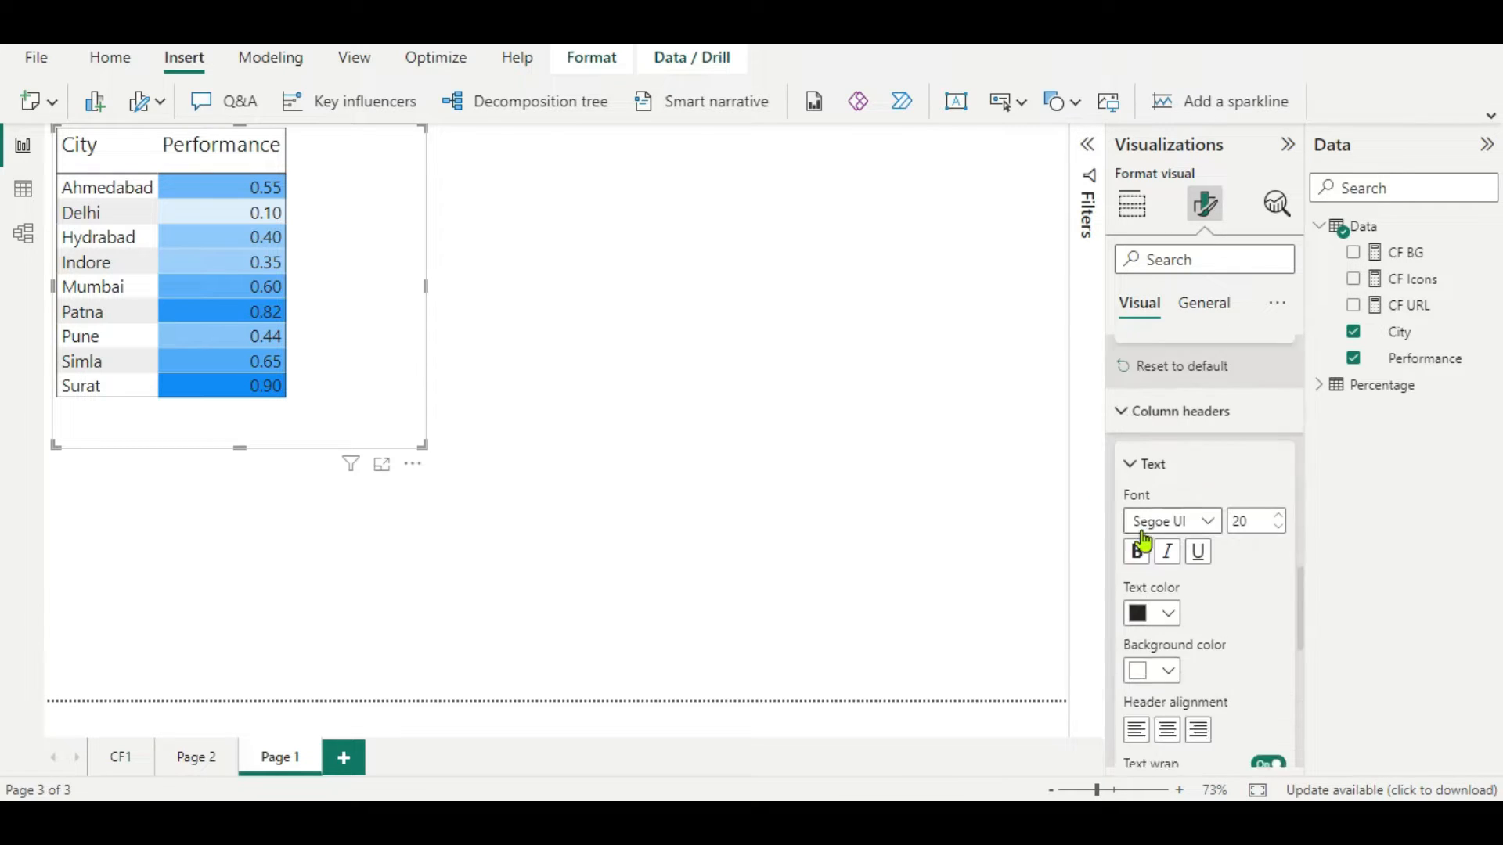
scroll(1193, 617, "down", 1)
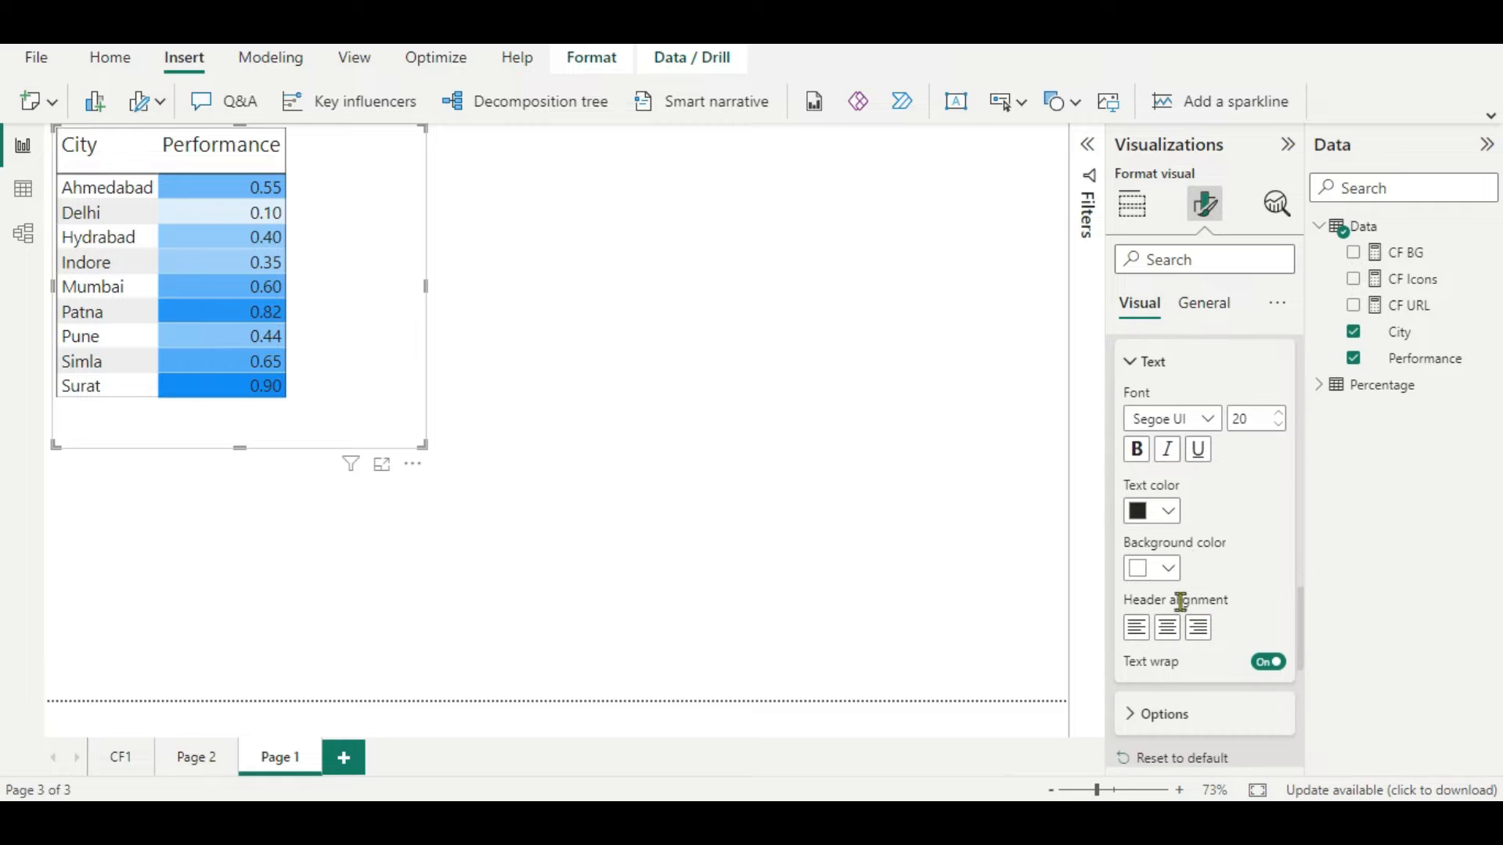
left_click(1168, 571)
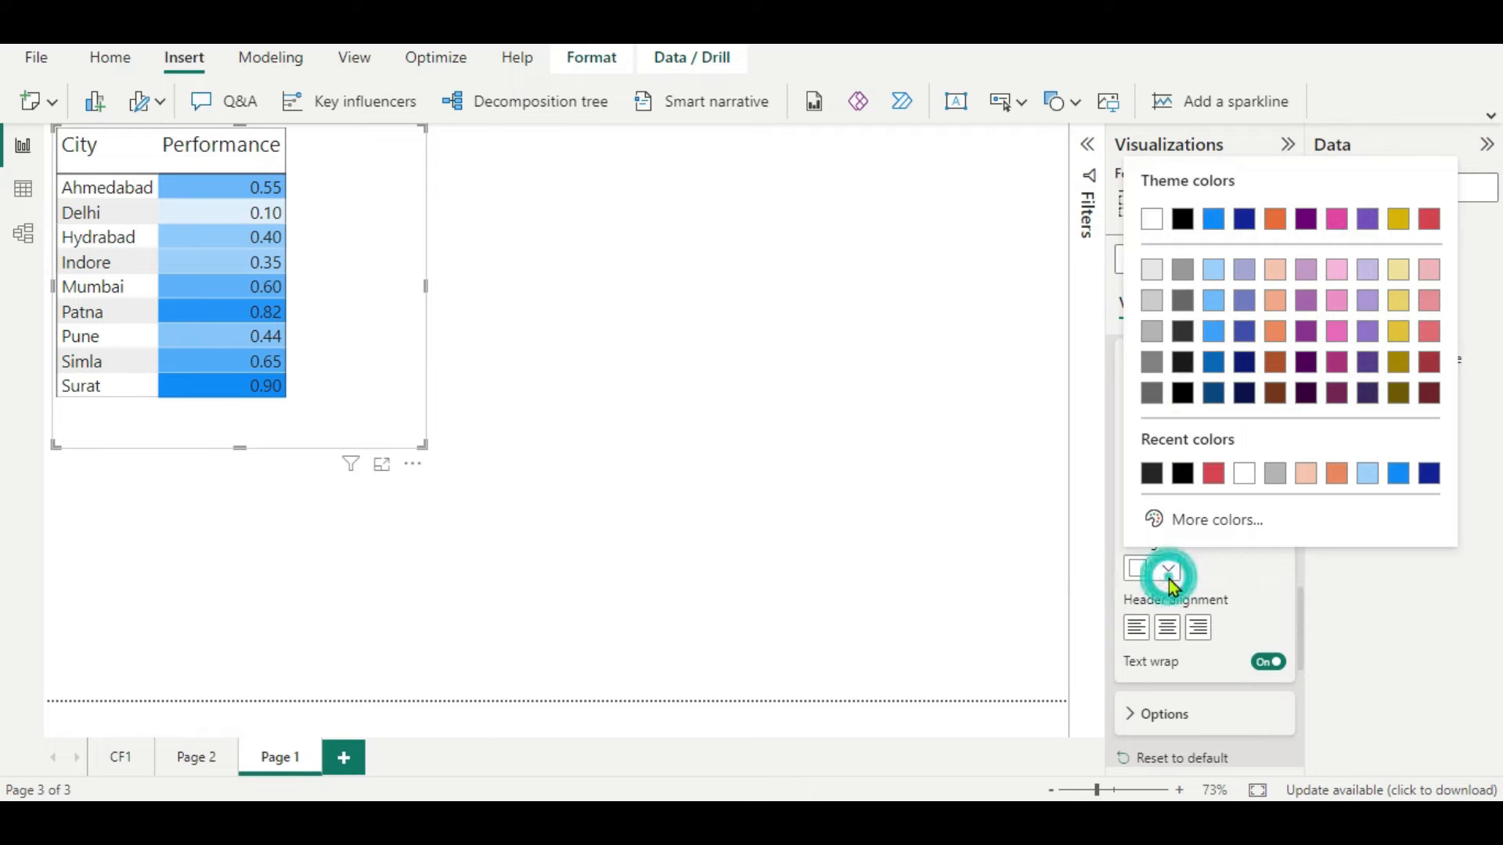
left_click(1275, 302)
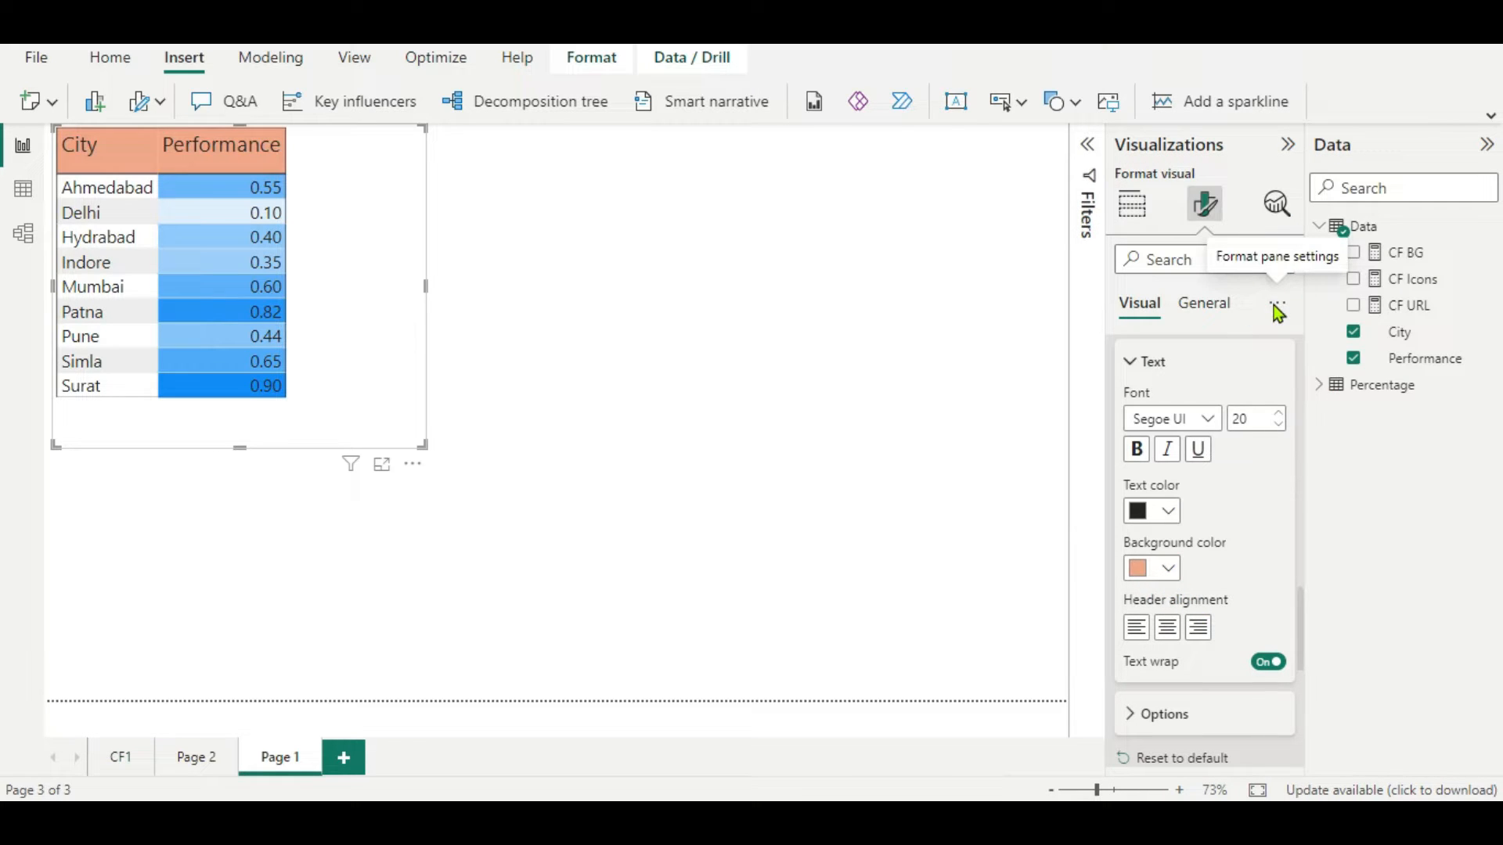
left_click(1137, 452)
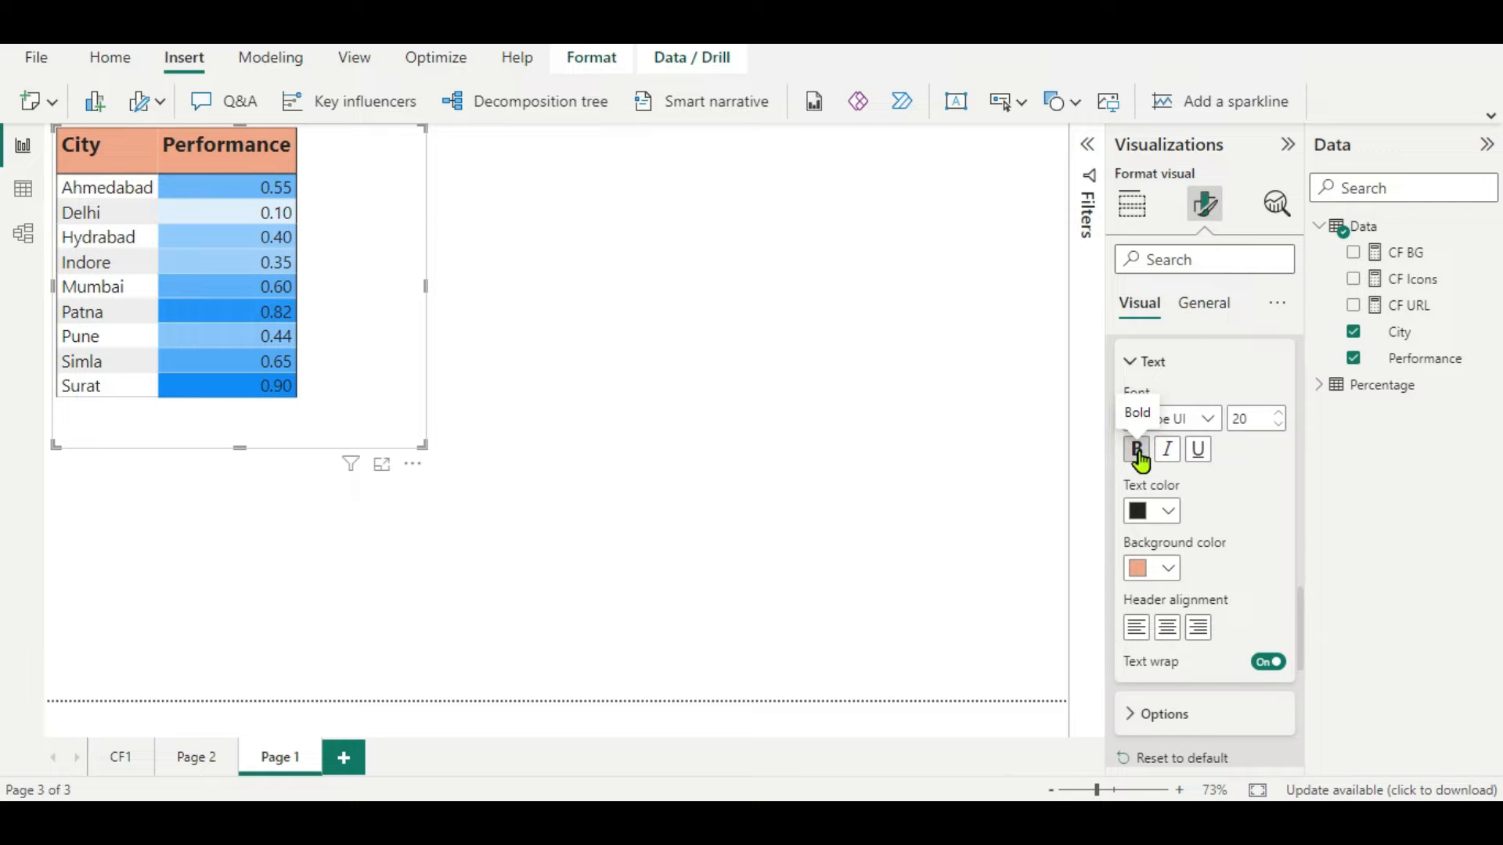
left_click(797, 511)
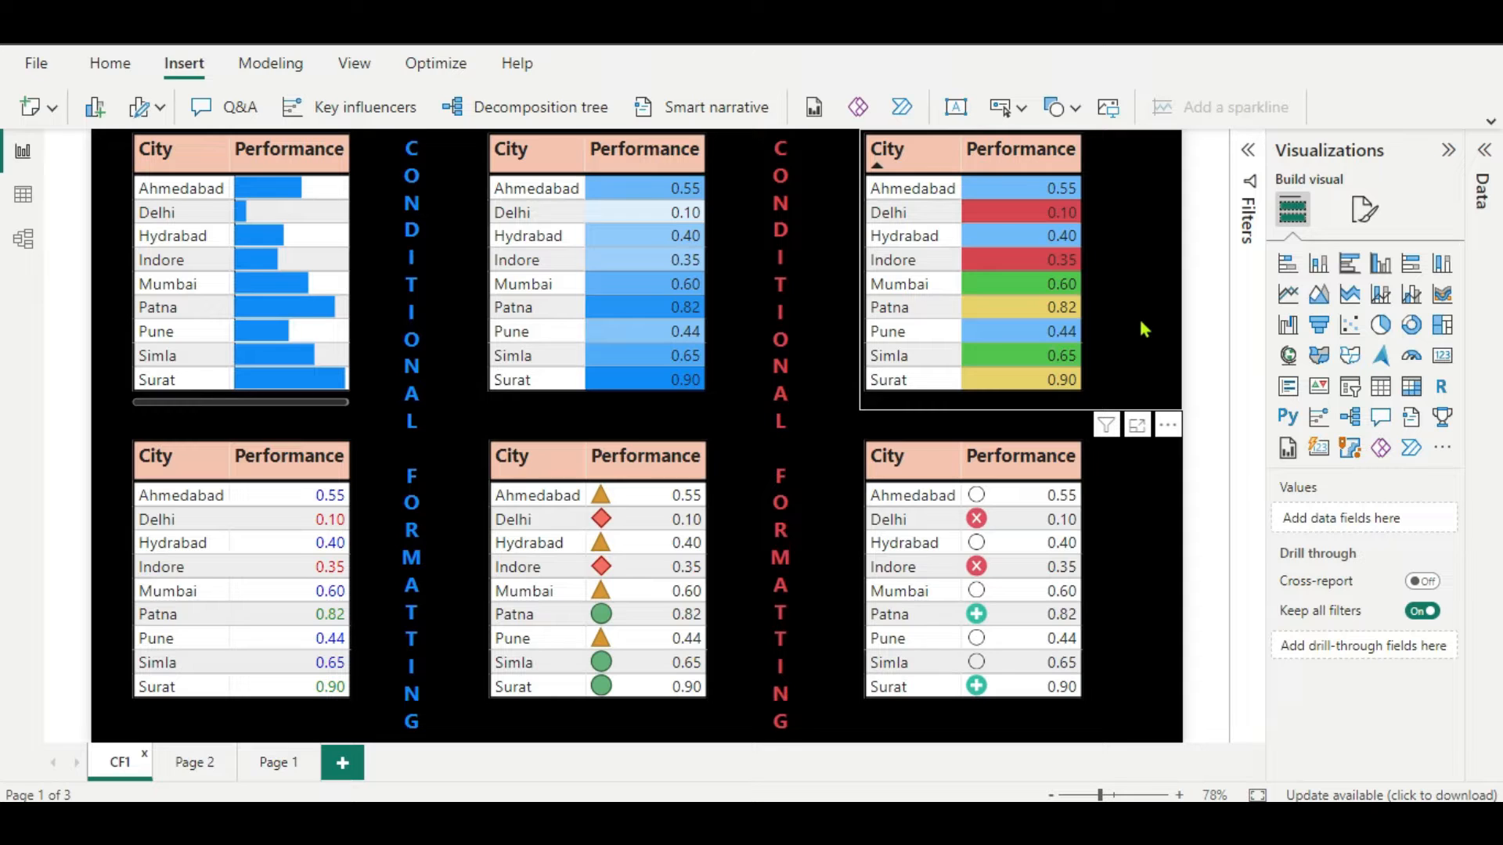
- Duplicate the formatted table on Page 1 and place the copy to the right of the original
left_click(266, 762)
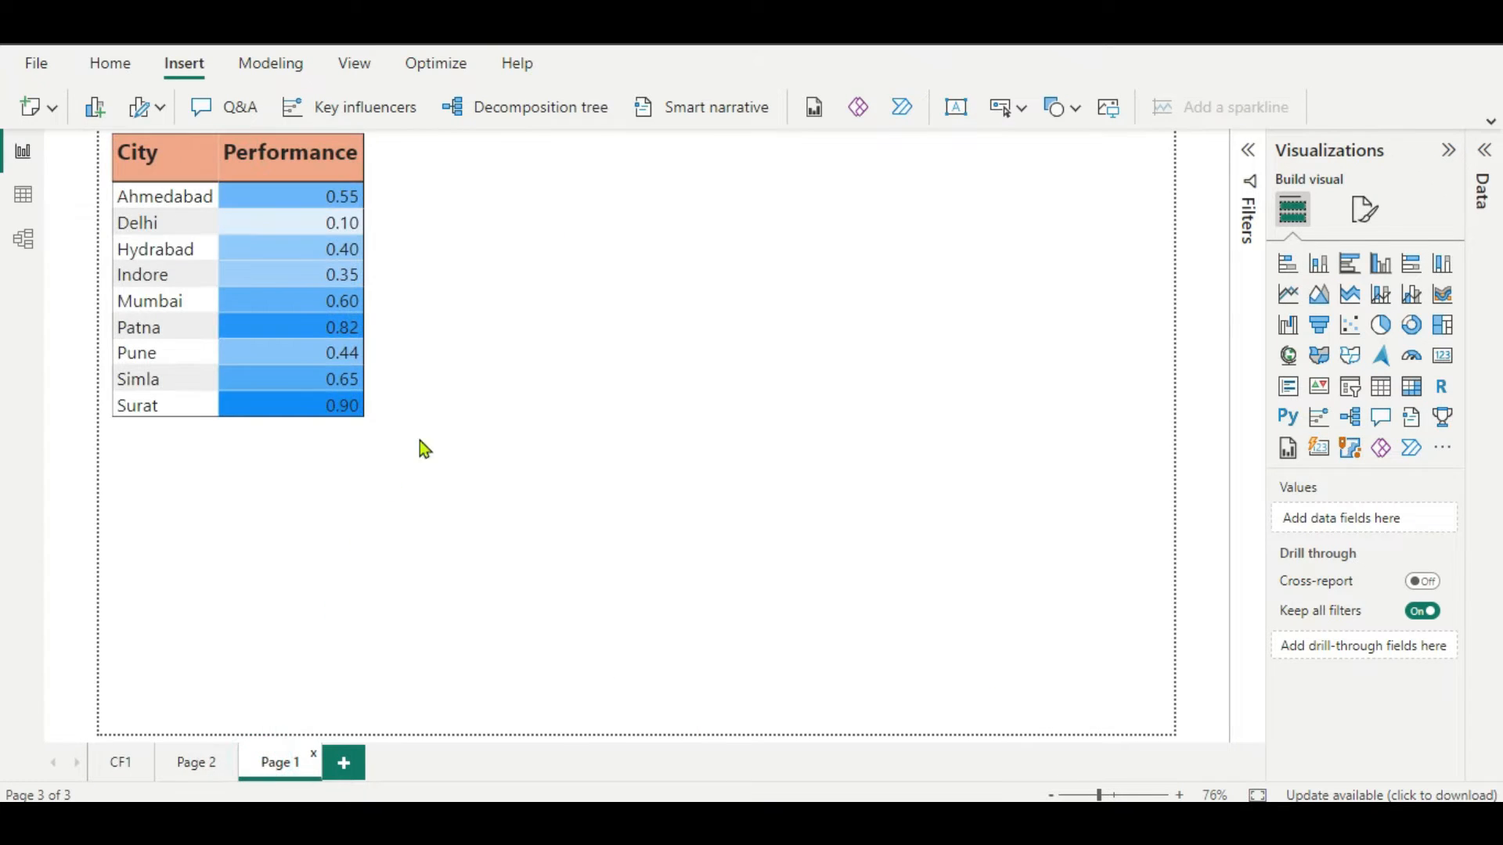
left_click(431, 395)
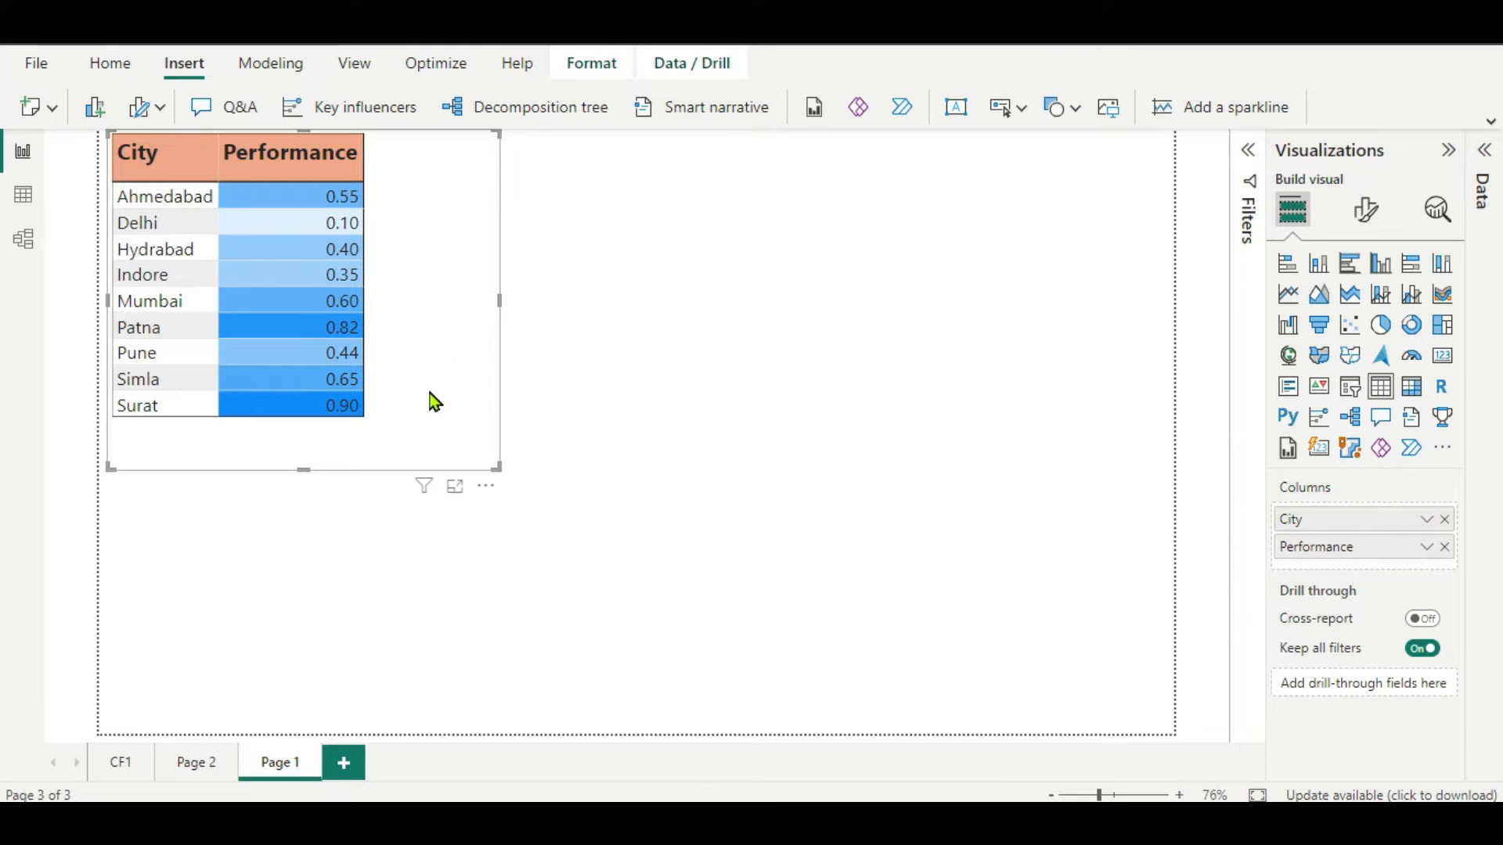
key("ctrl+c")
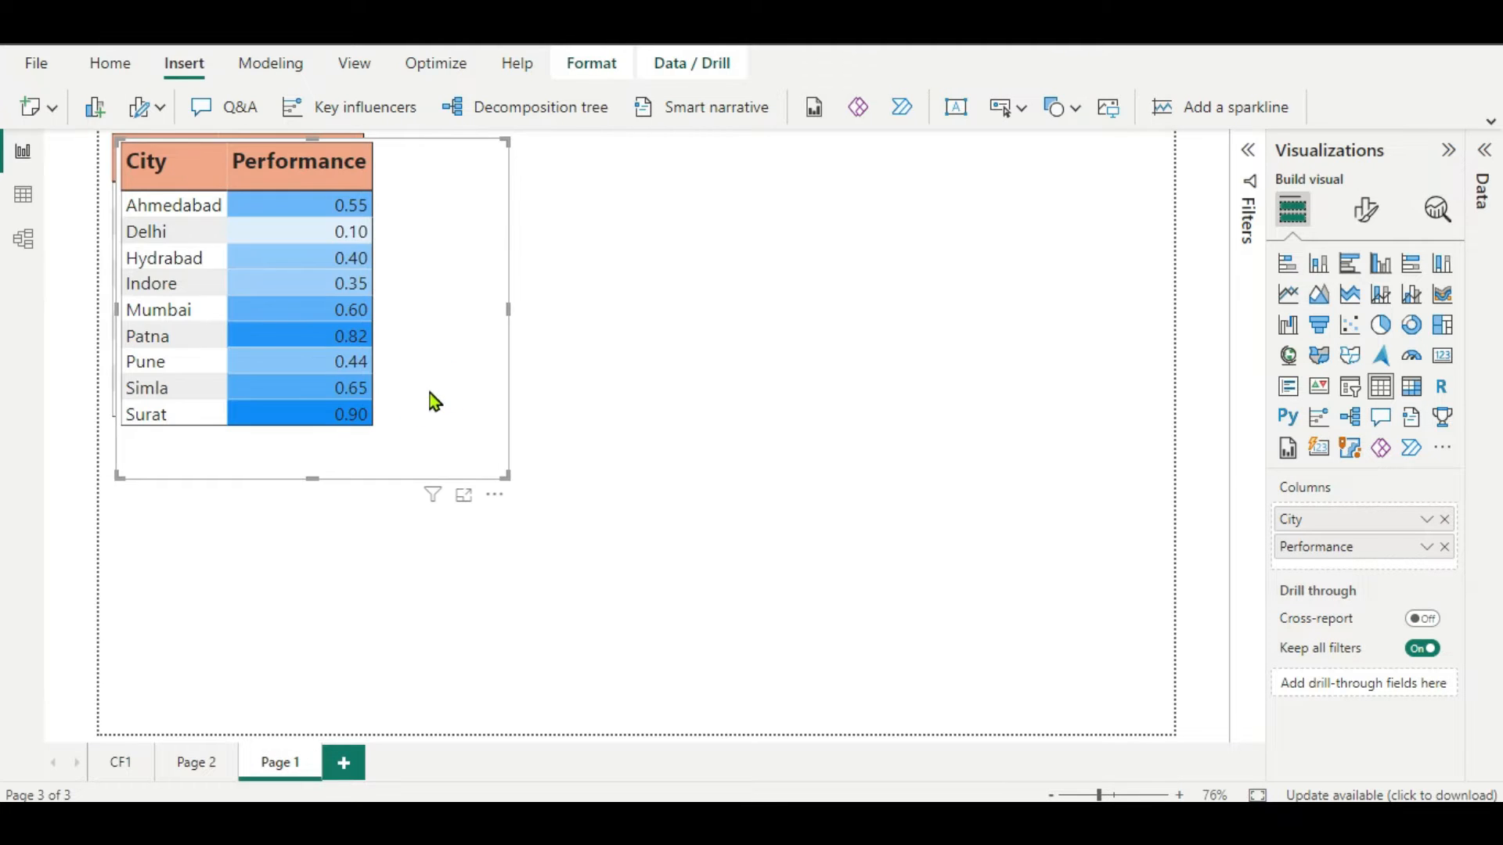
key("ctrl+v")
left_click(865, 407)
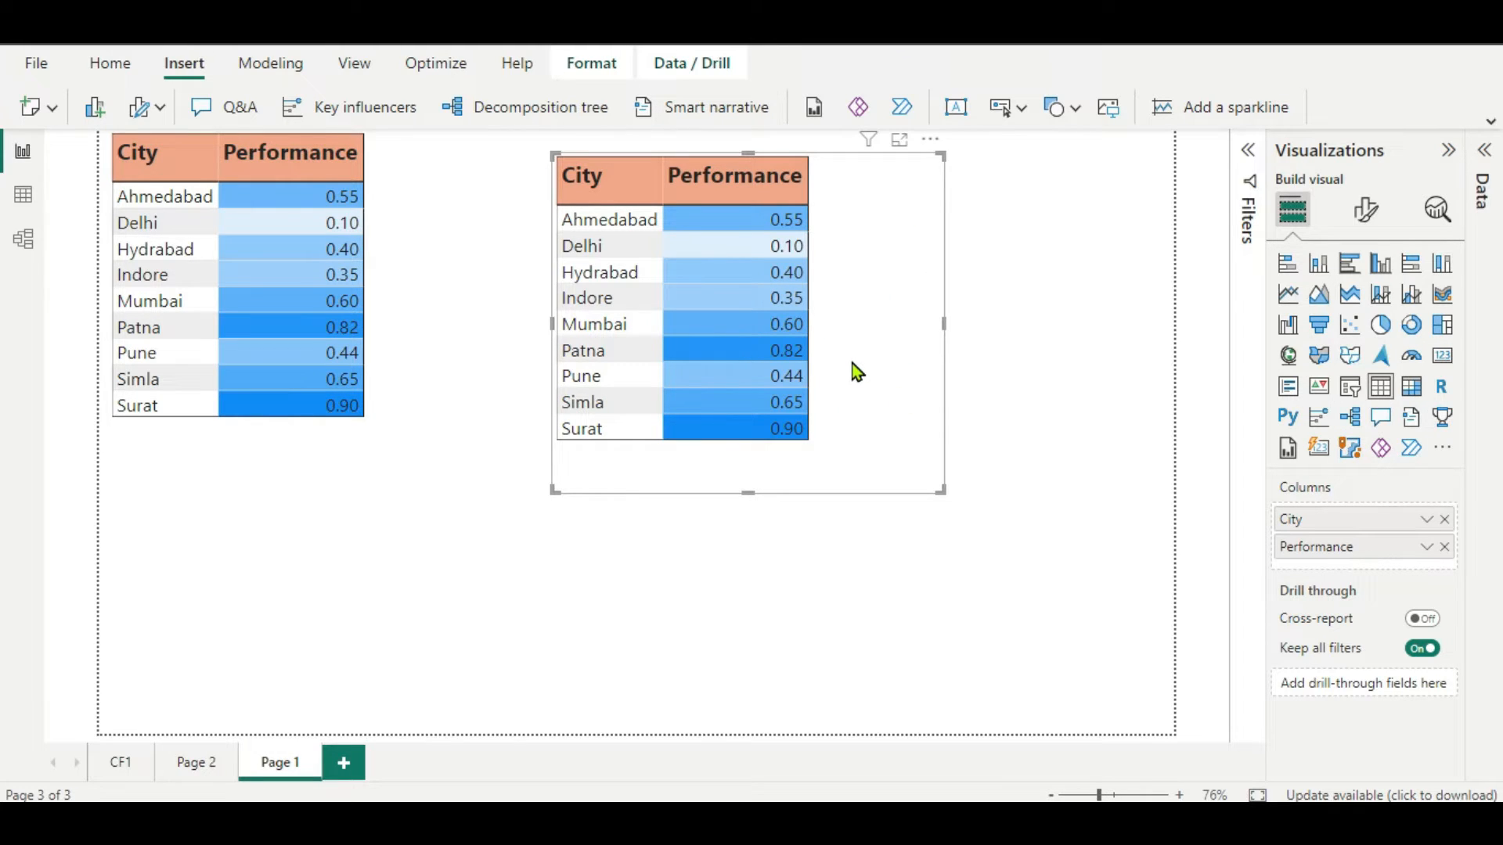
- Remove the background color conditional formatting from the Performance column of the copied table
left_click(1436, 548)
mouse_move(1249, 202)
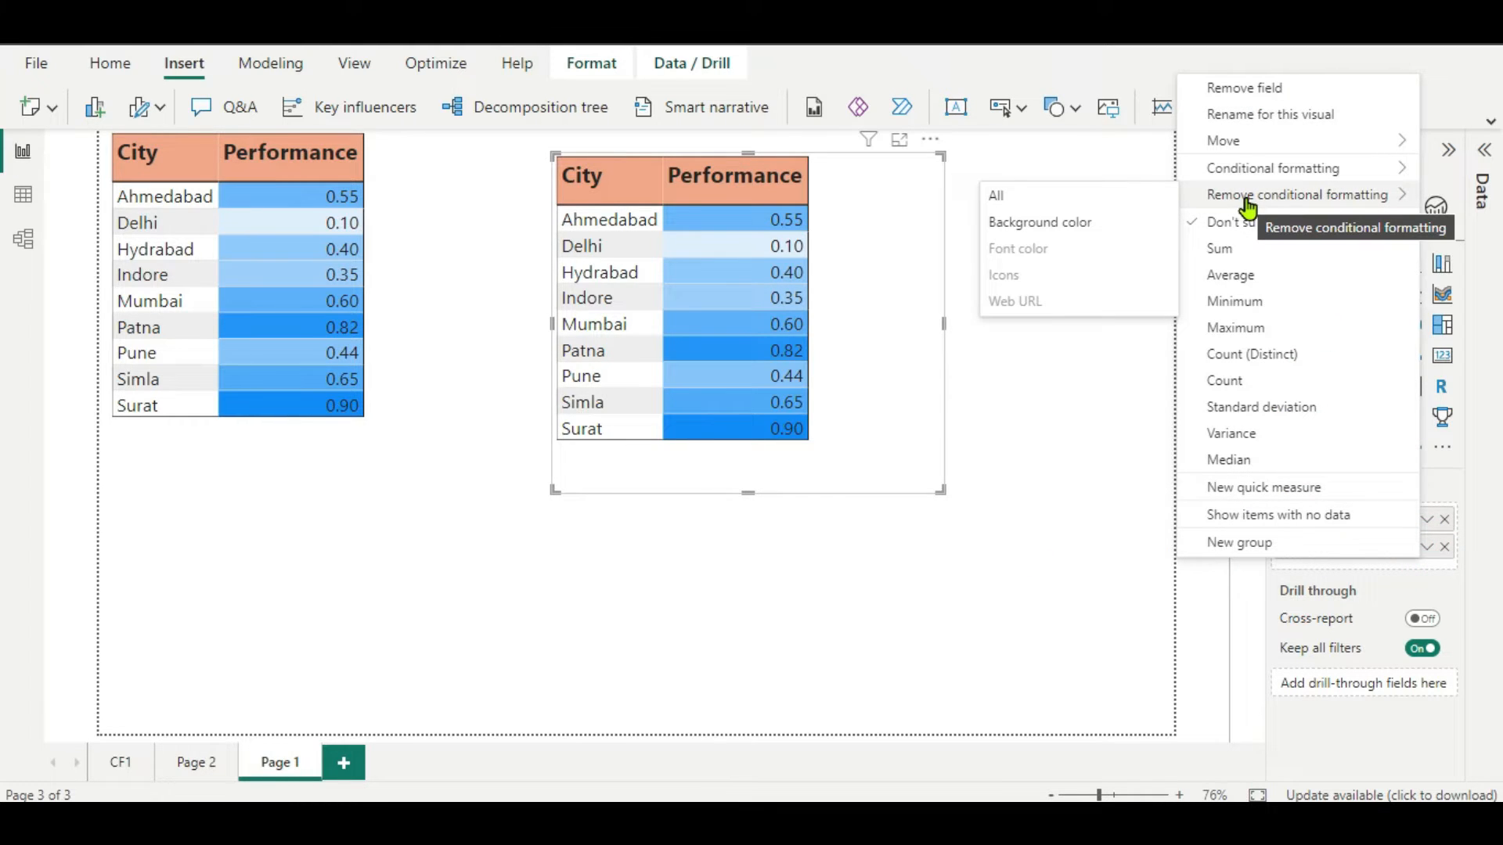
left_click(1044, 227)
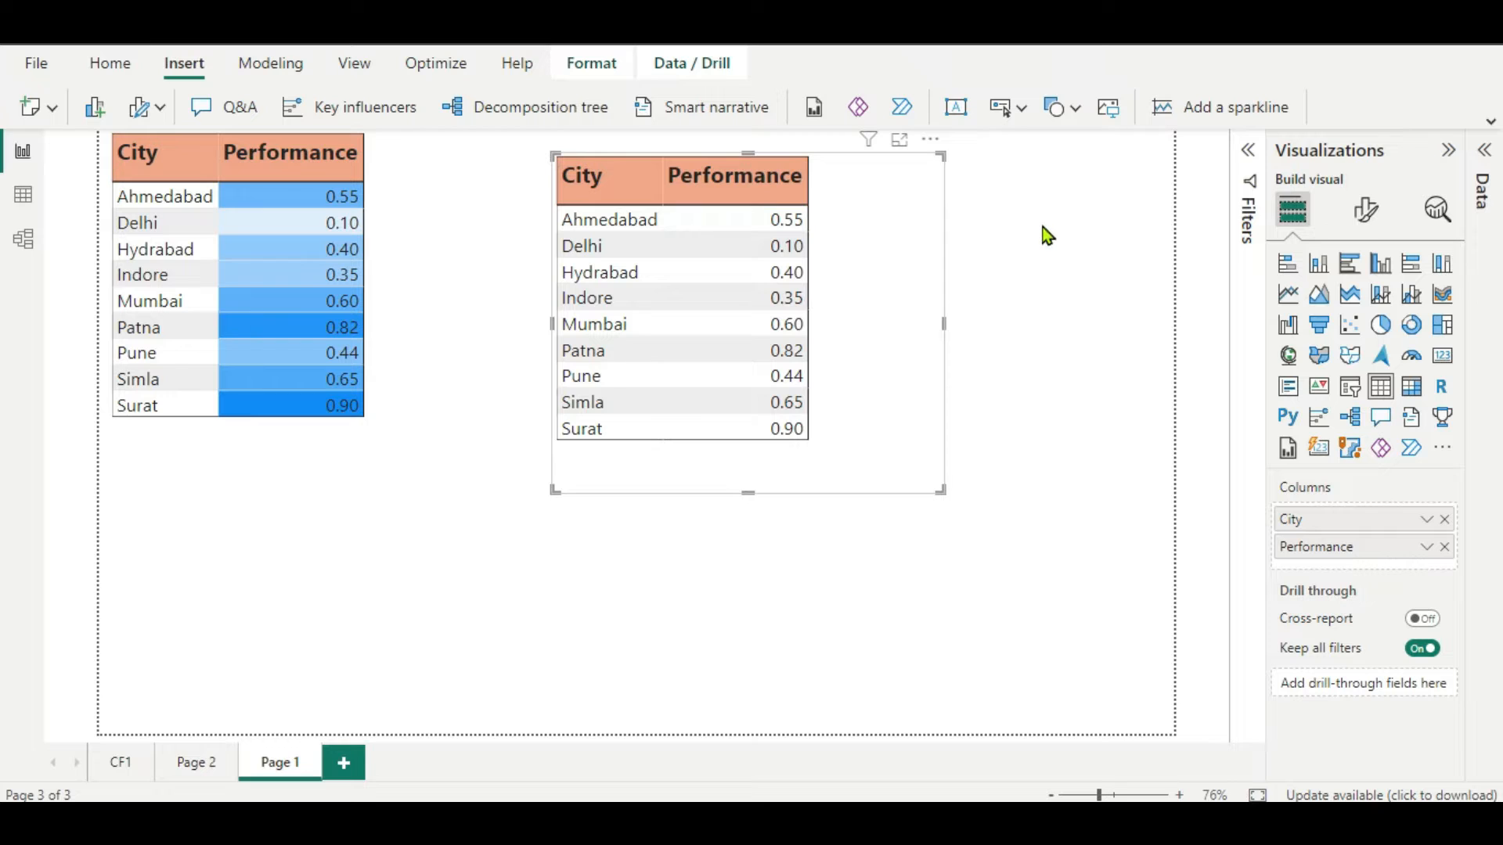
- Start background color conditional formatting for the copied table's Performance column, using the Rules format style and Sum summarization
left_click(1429, 559)
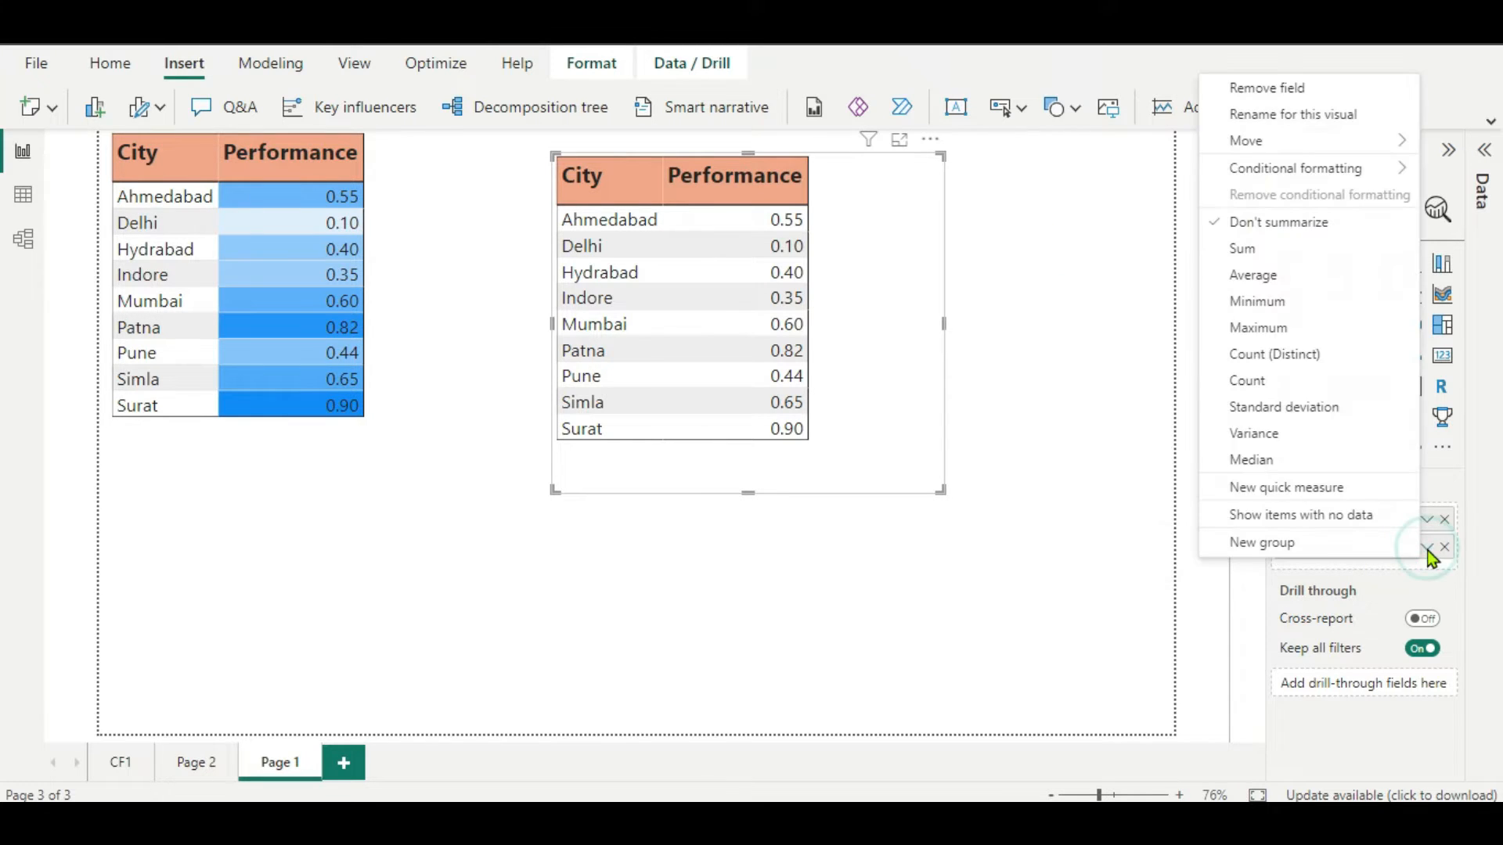
left_click(1262, 171)
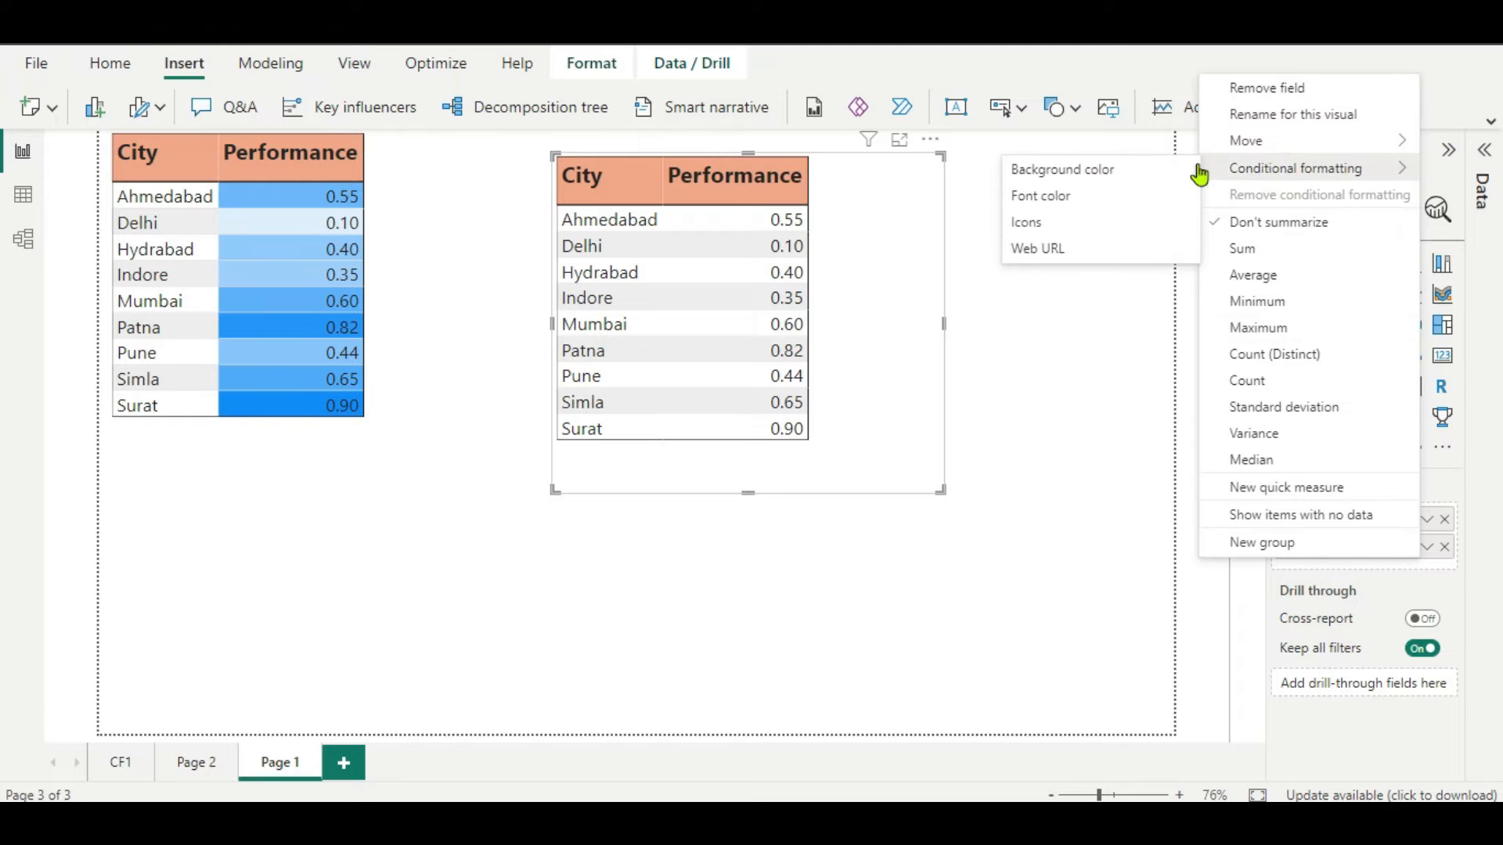
left_click(1059, 169)
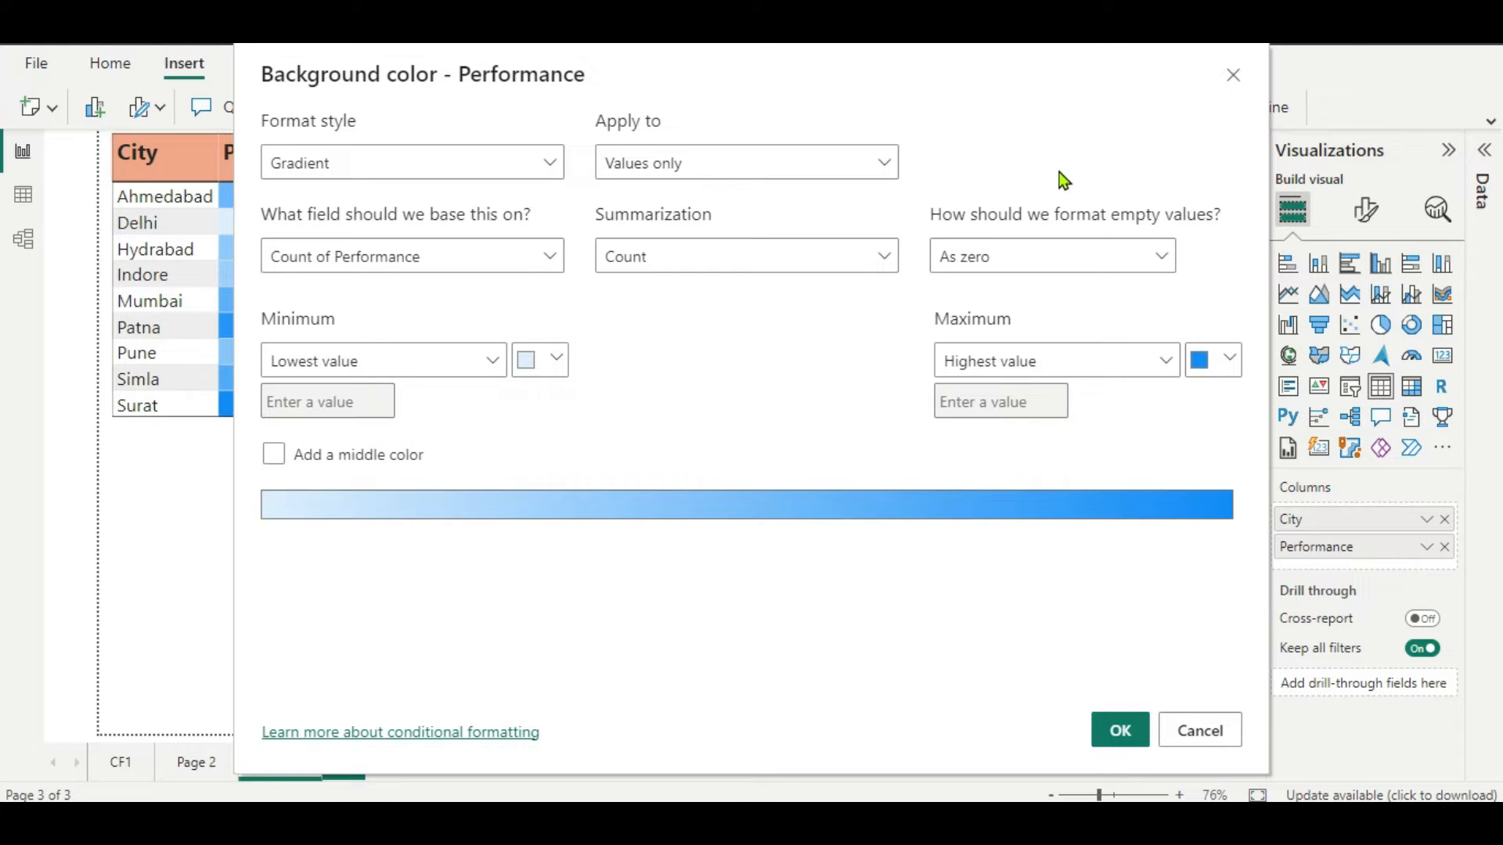
left_click(546, 174)
left_click(363, 232)
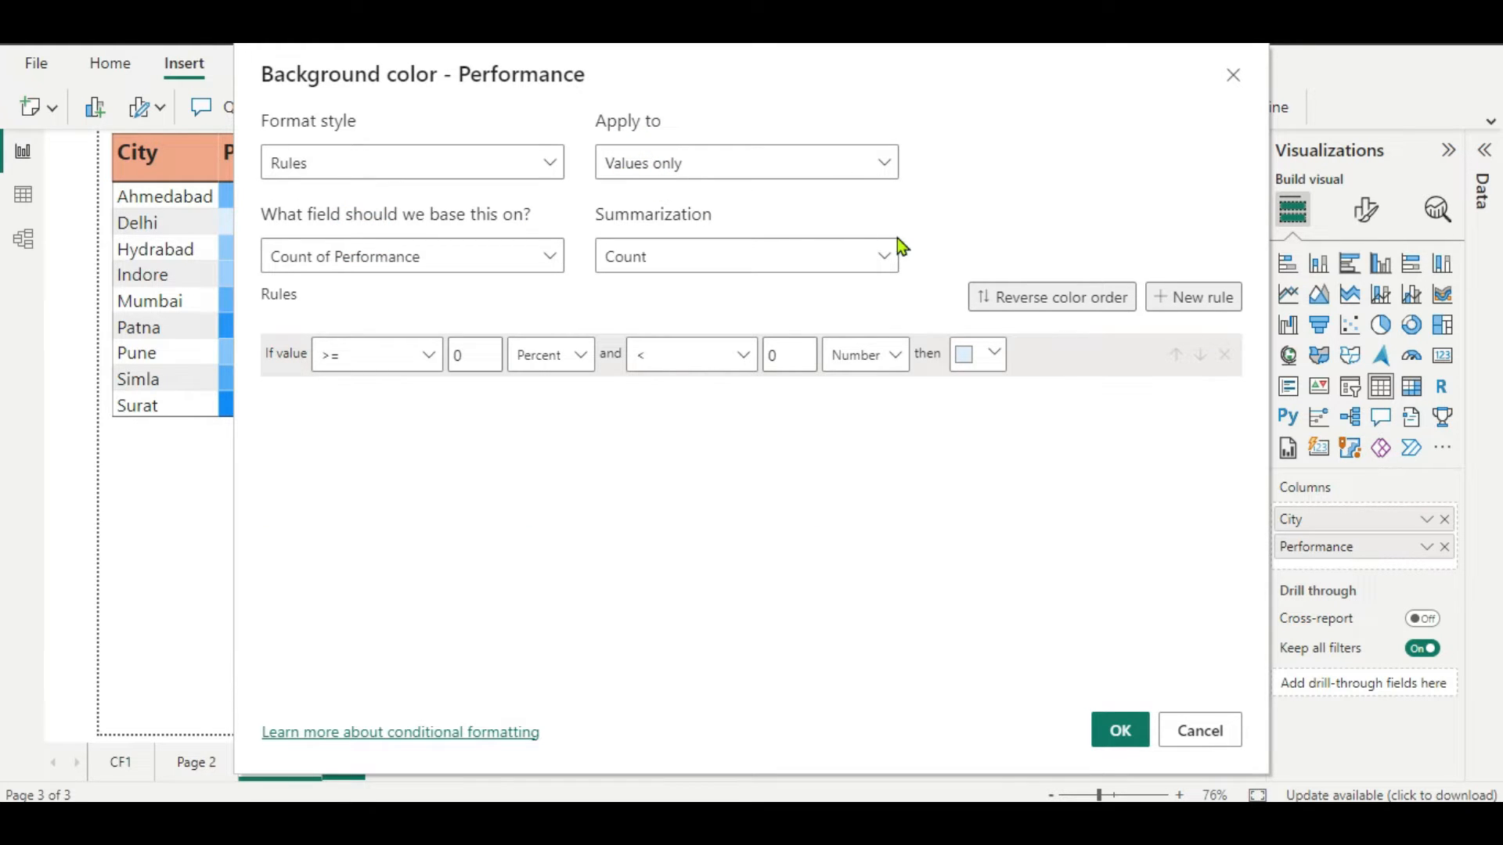
left_click(884, 258)
left_click(656, 290)
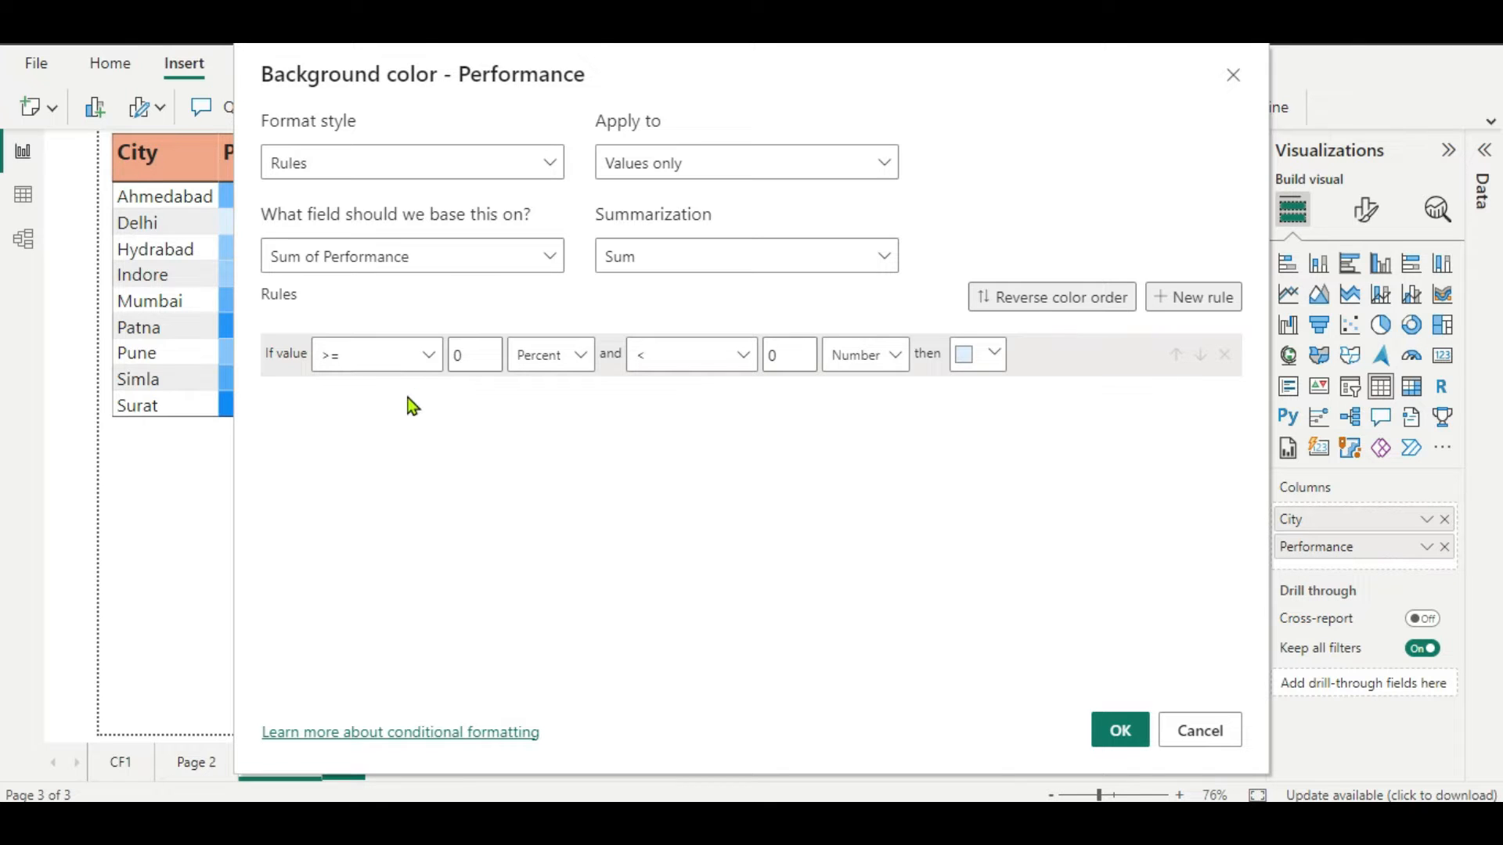
- Define the first rule to color number values from Min to below 0.4 red (#D64550)
left_click(476, 360)
key("BackSpace")
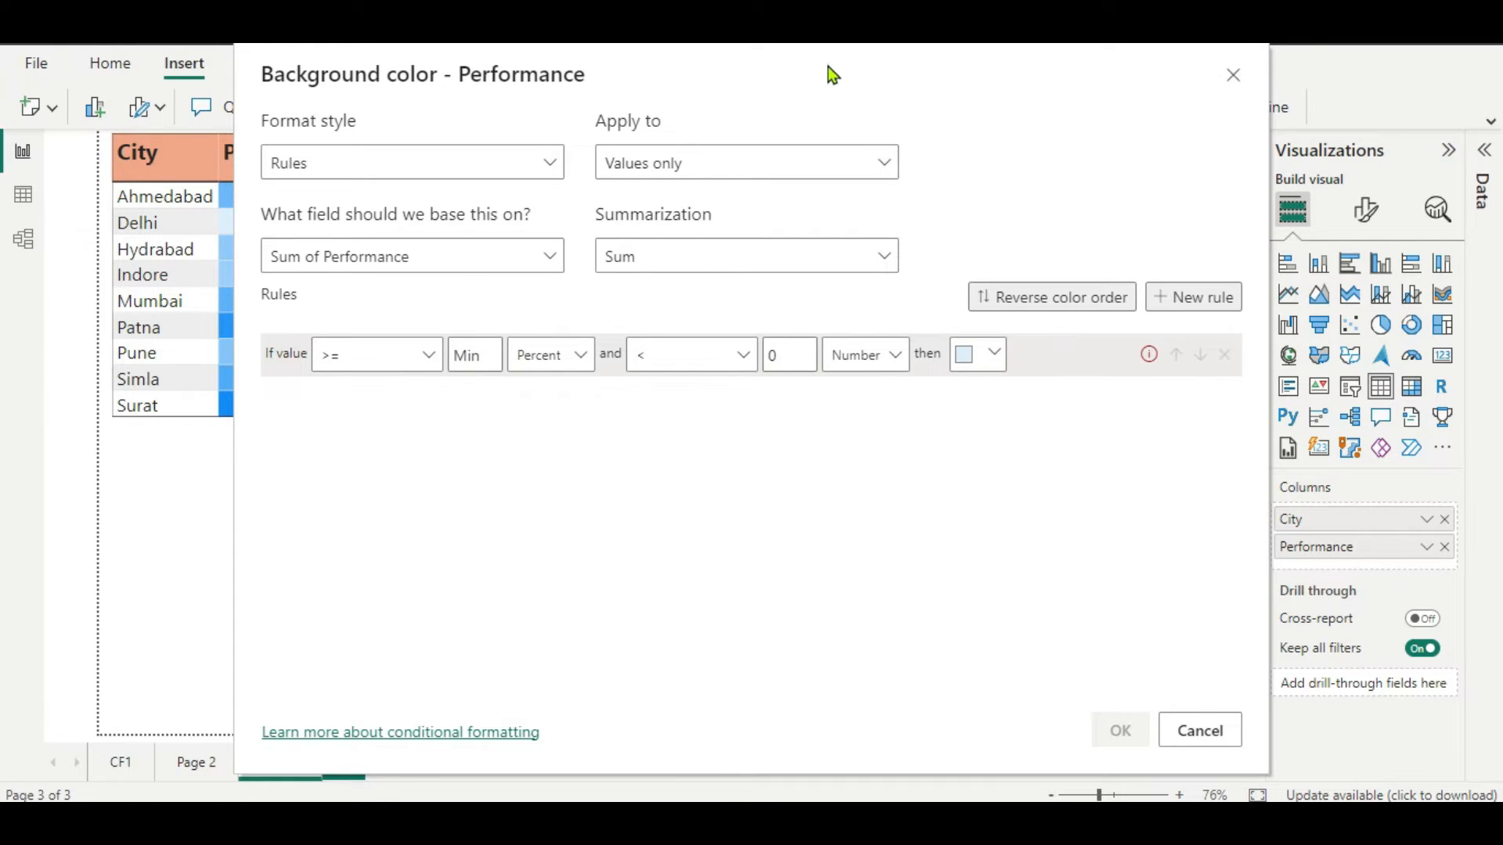
left_click_drag(832, 76, 1042, 43)
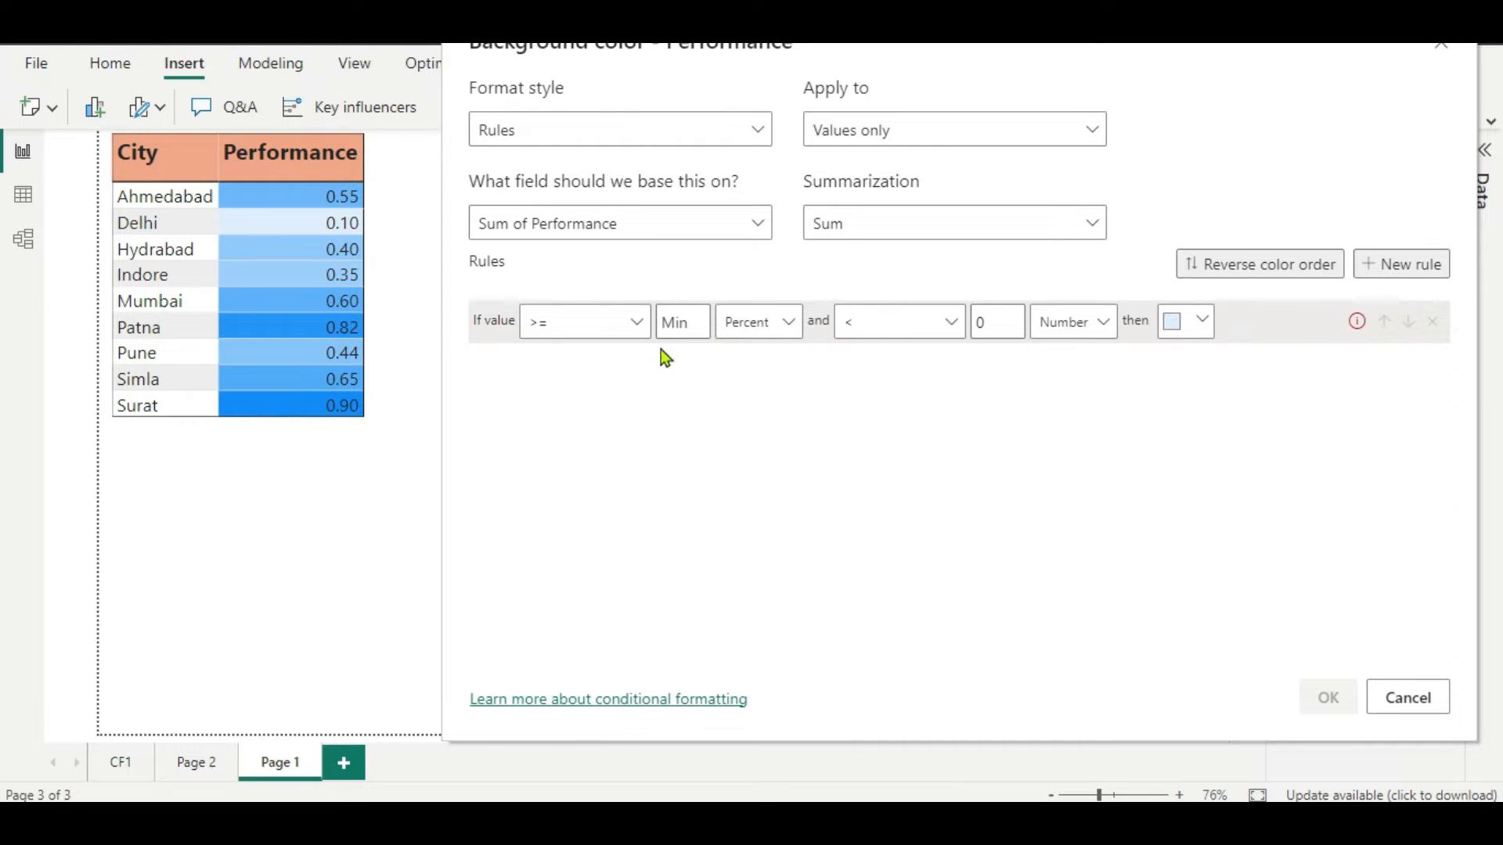
left_click(787, 321)
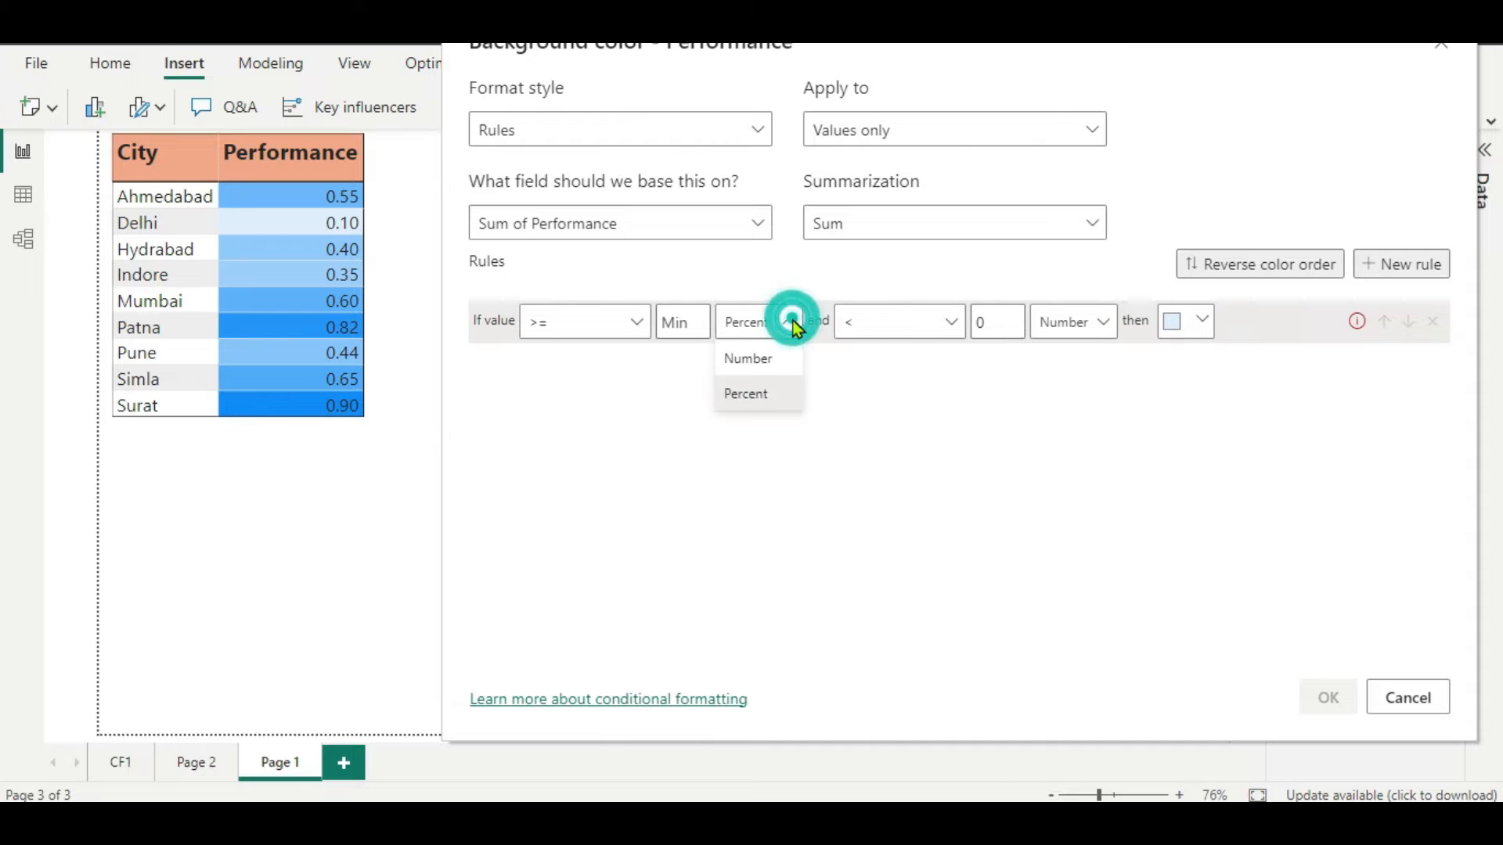
left_click(770, 360)
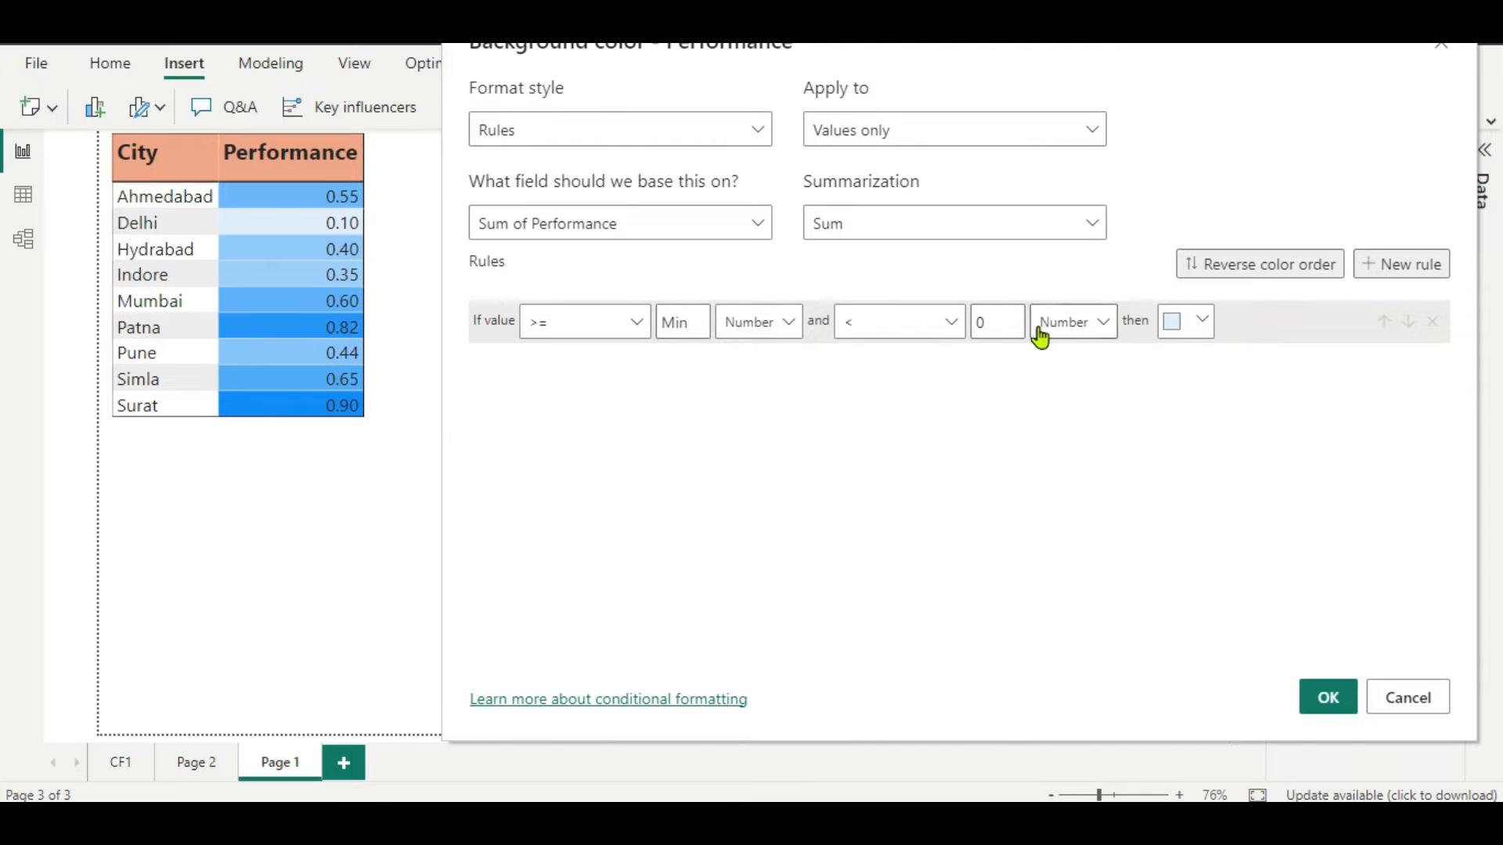
left_click(995, 320)
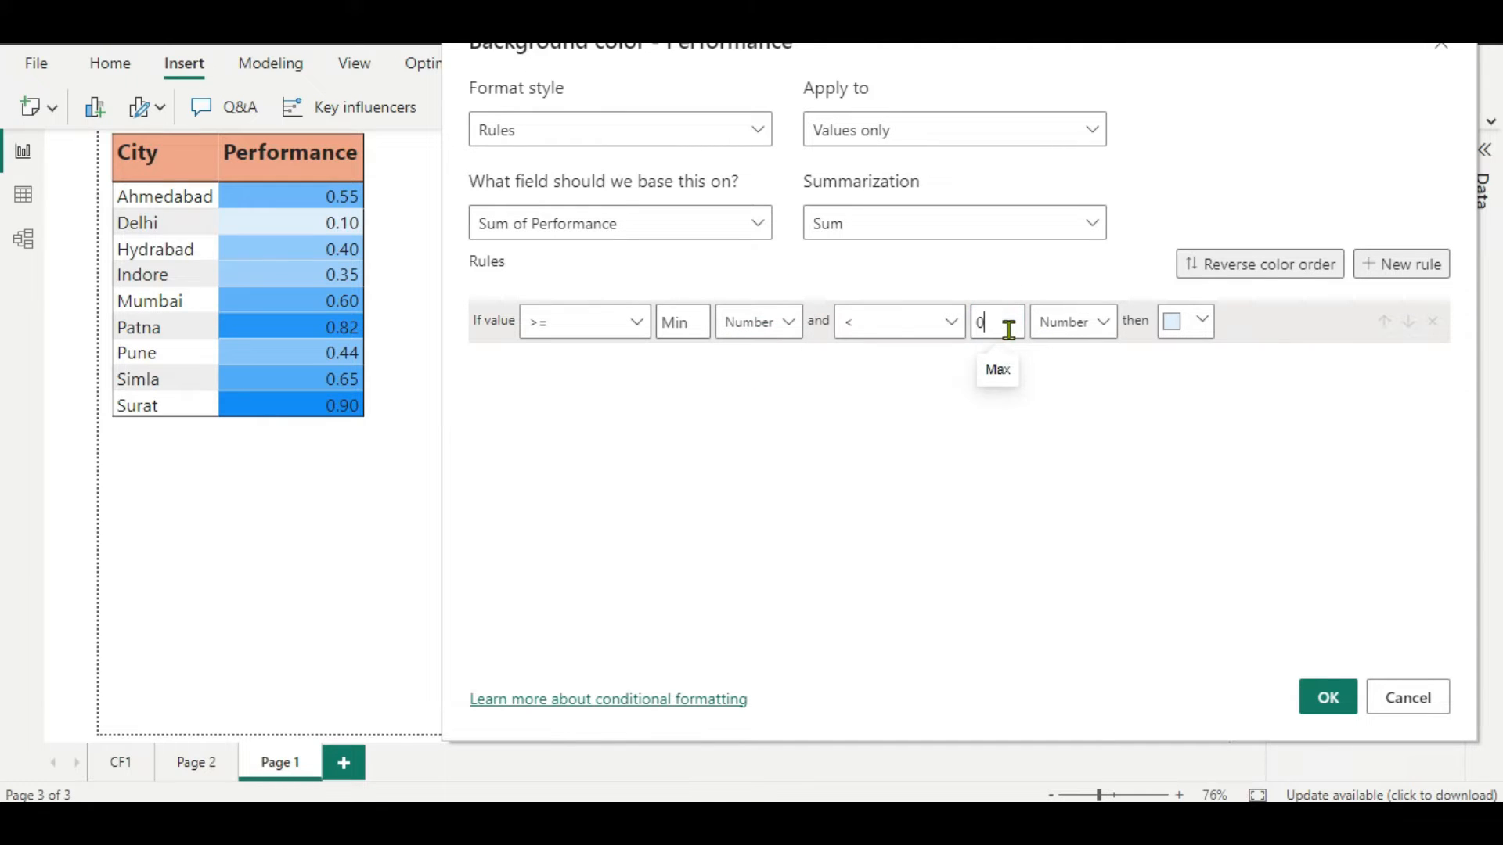
type(".4")
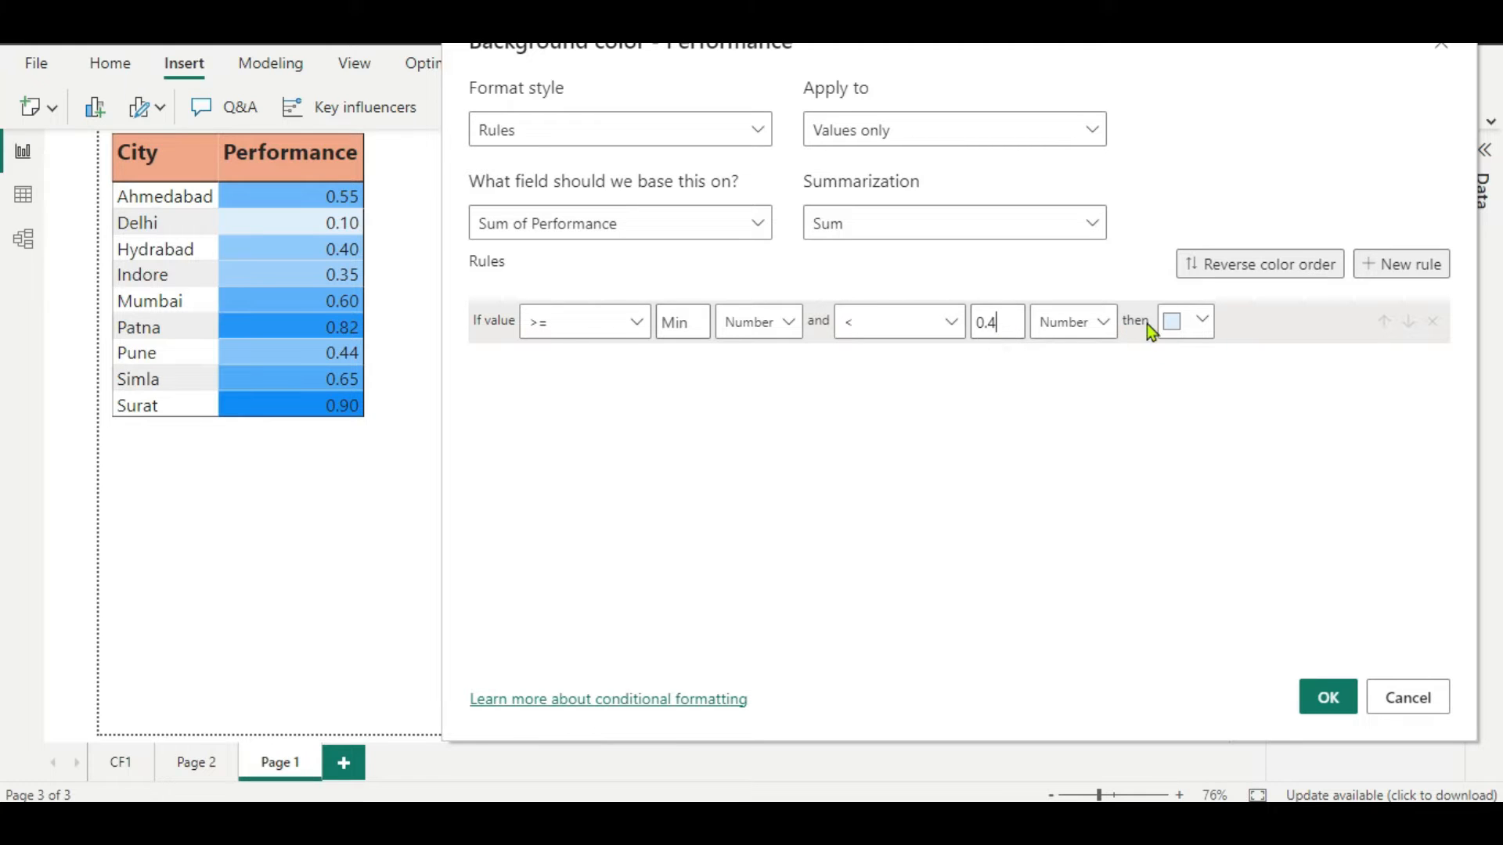
left_click(1202, 319)
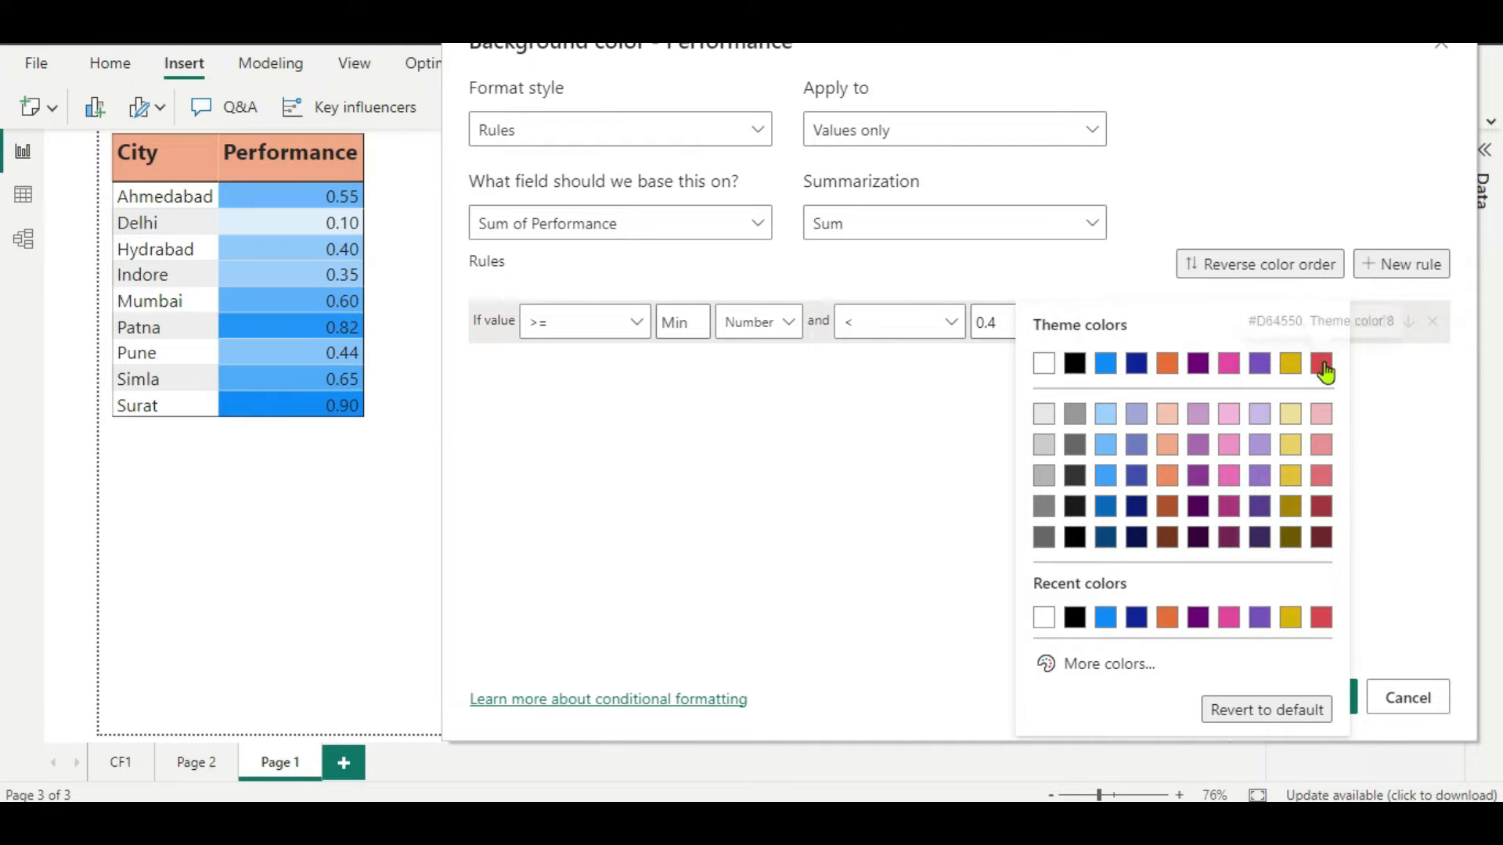
left_click(1322, 362)
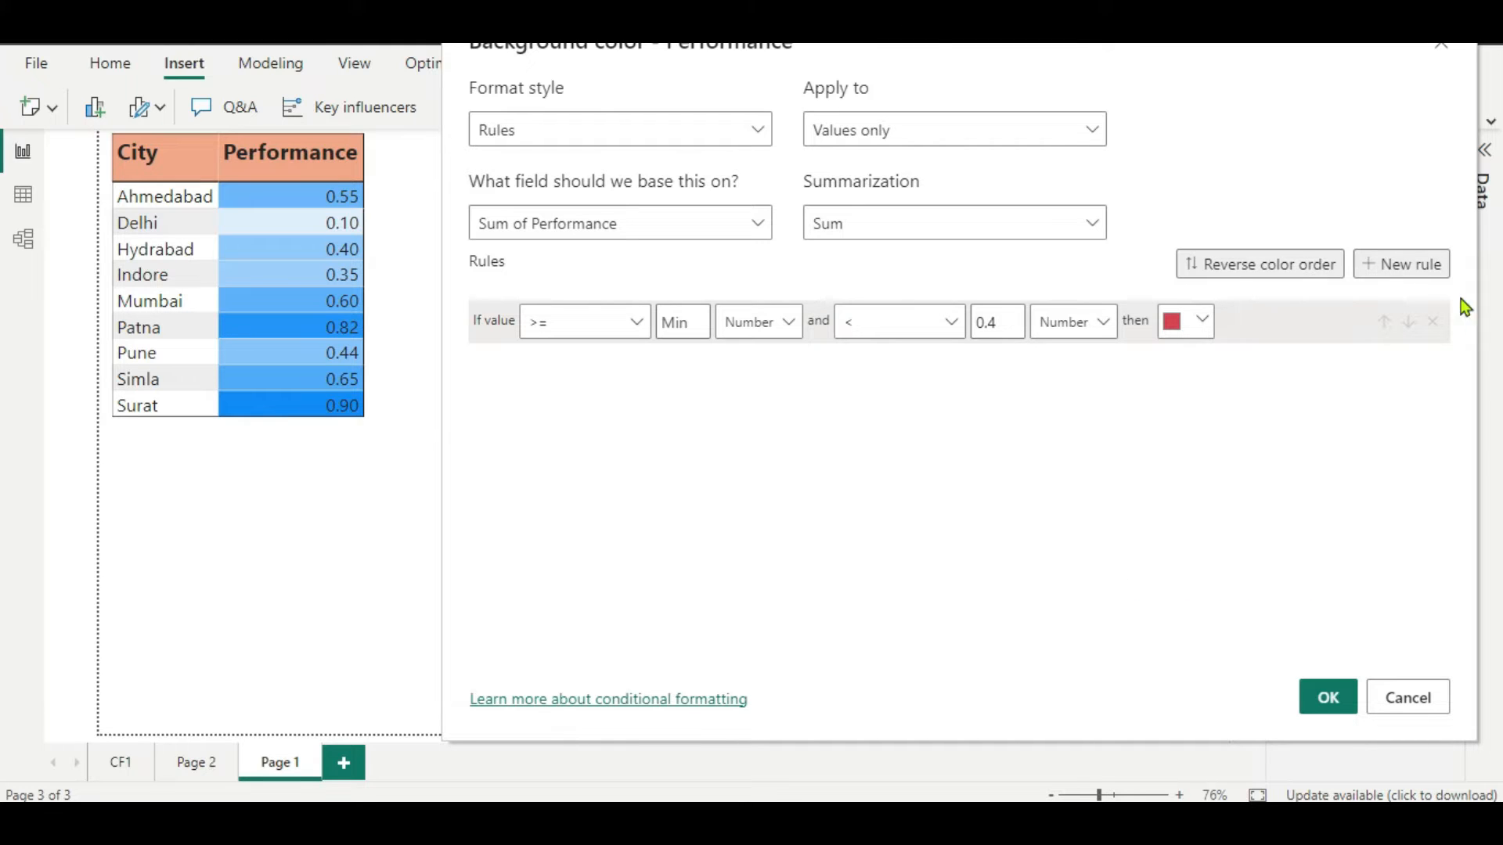
- Add a second rule with limits >= 0.4 and < 0.6, and give it the theme's bright blue
left_click(1397, 276)
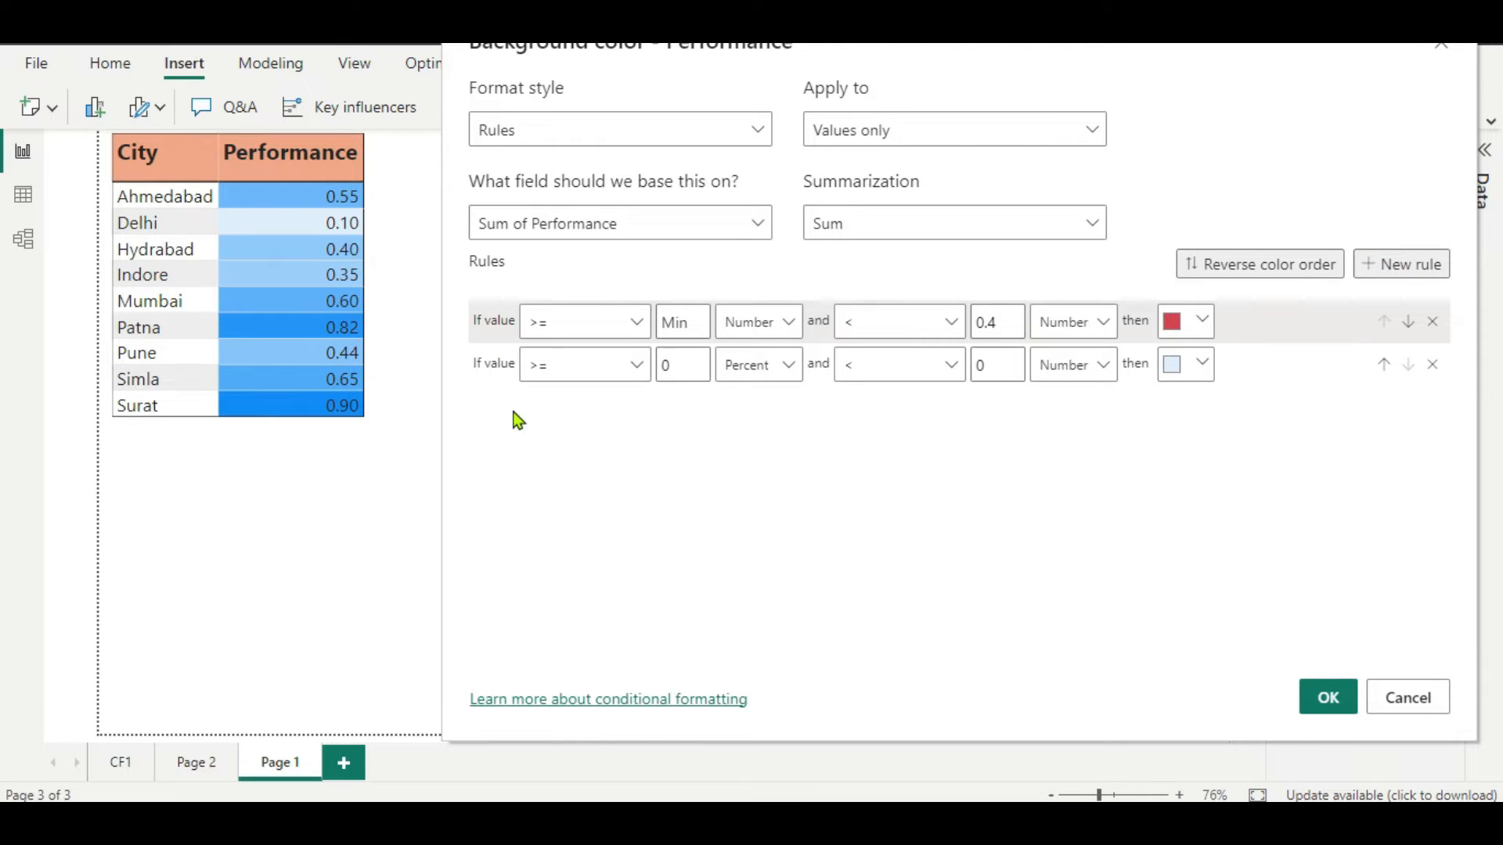
left_click(672, 366)
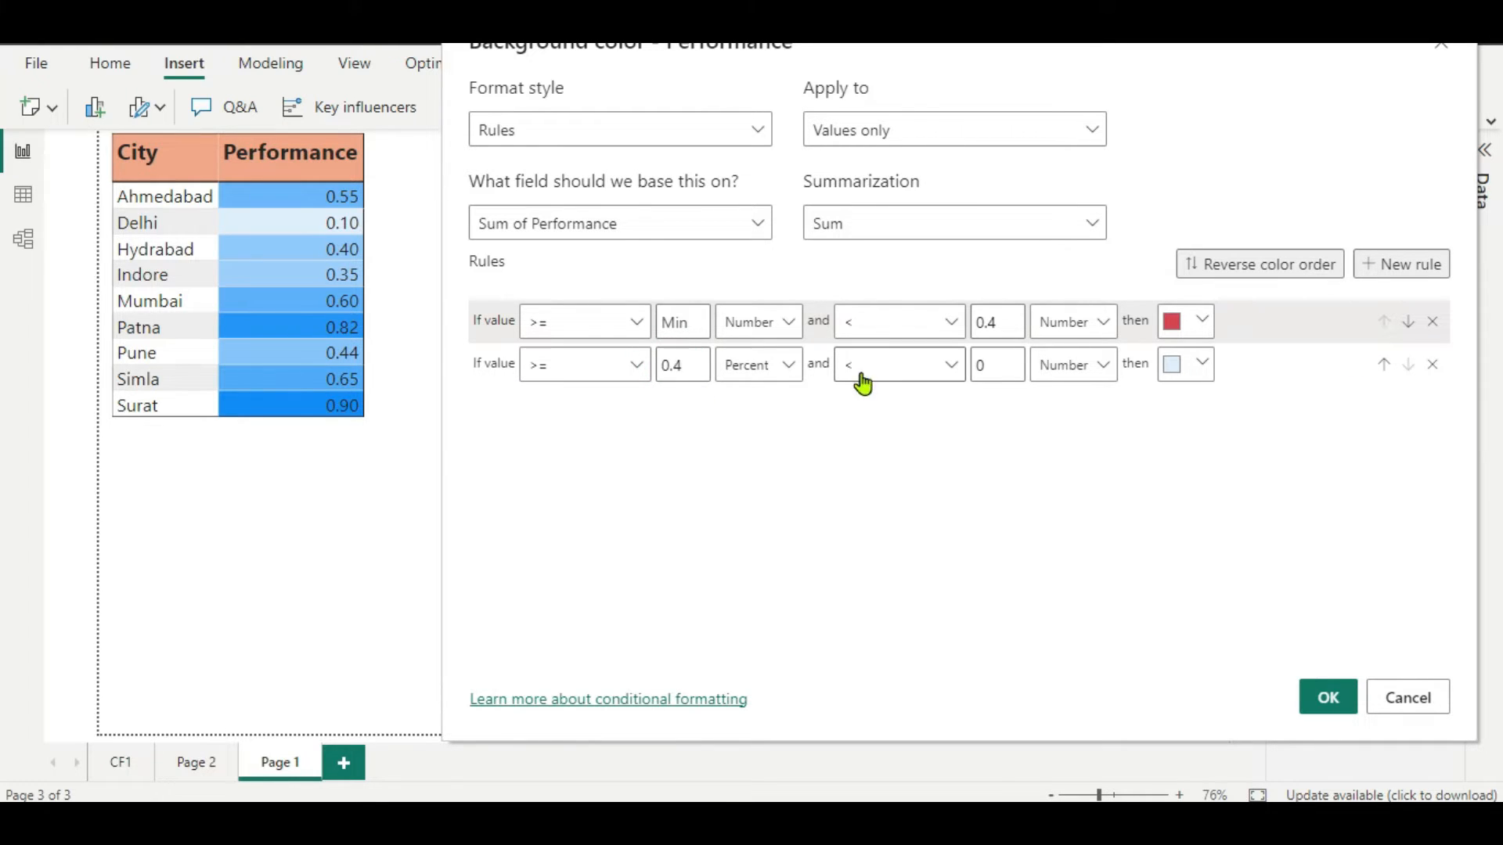
left_click(996, 364)
key("BackSpace")
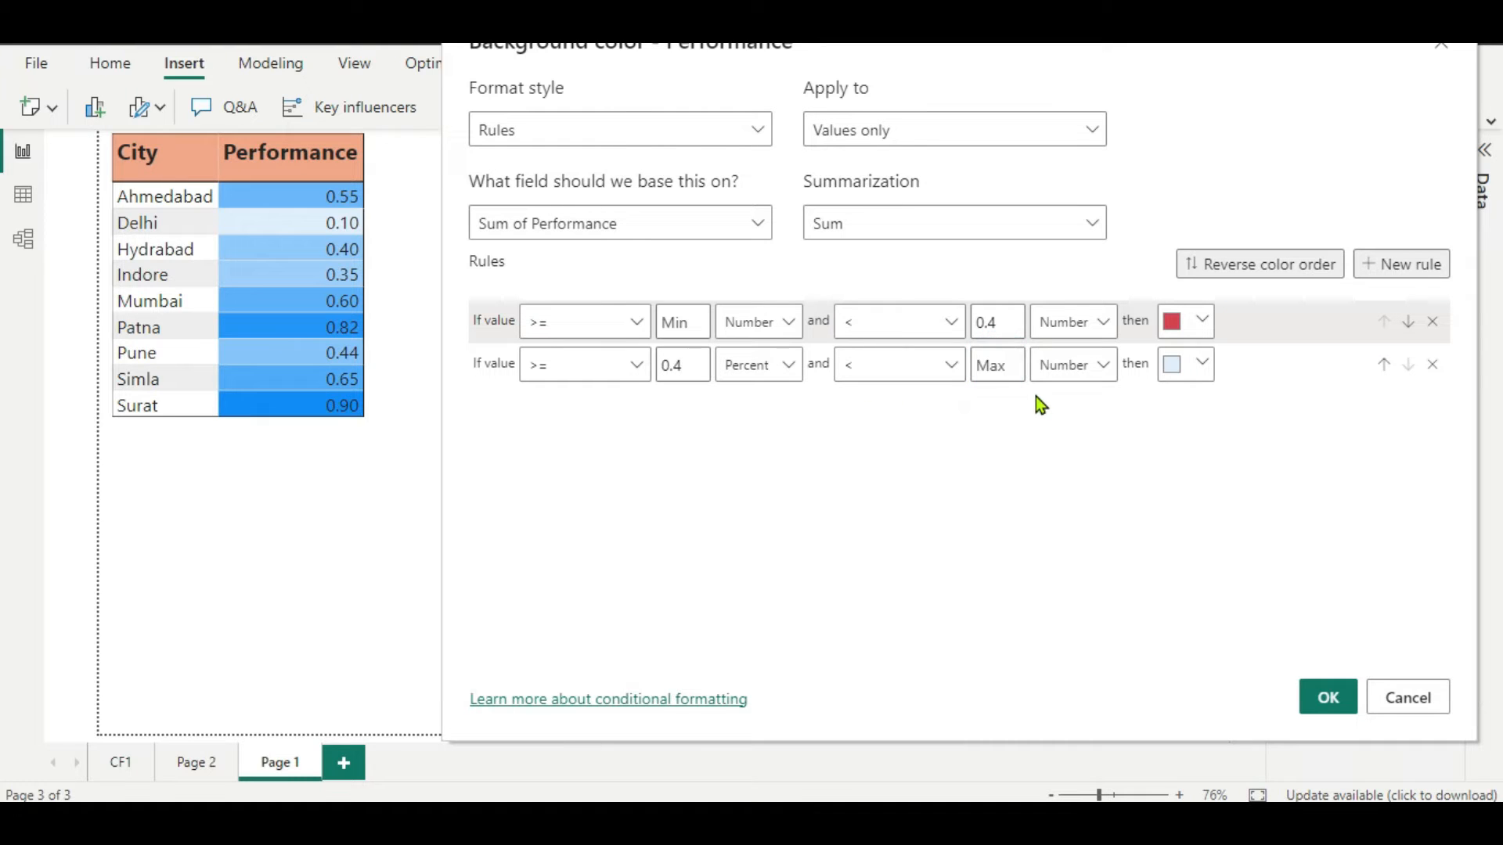
type("0.6")
left_click(1204, 366)
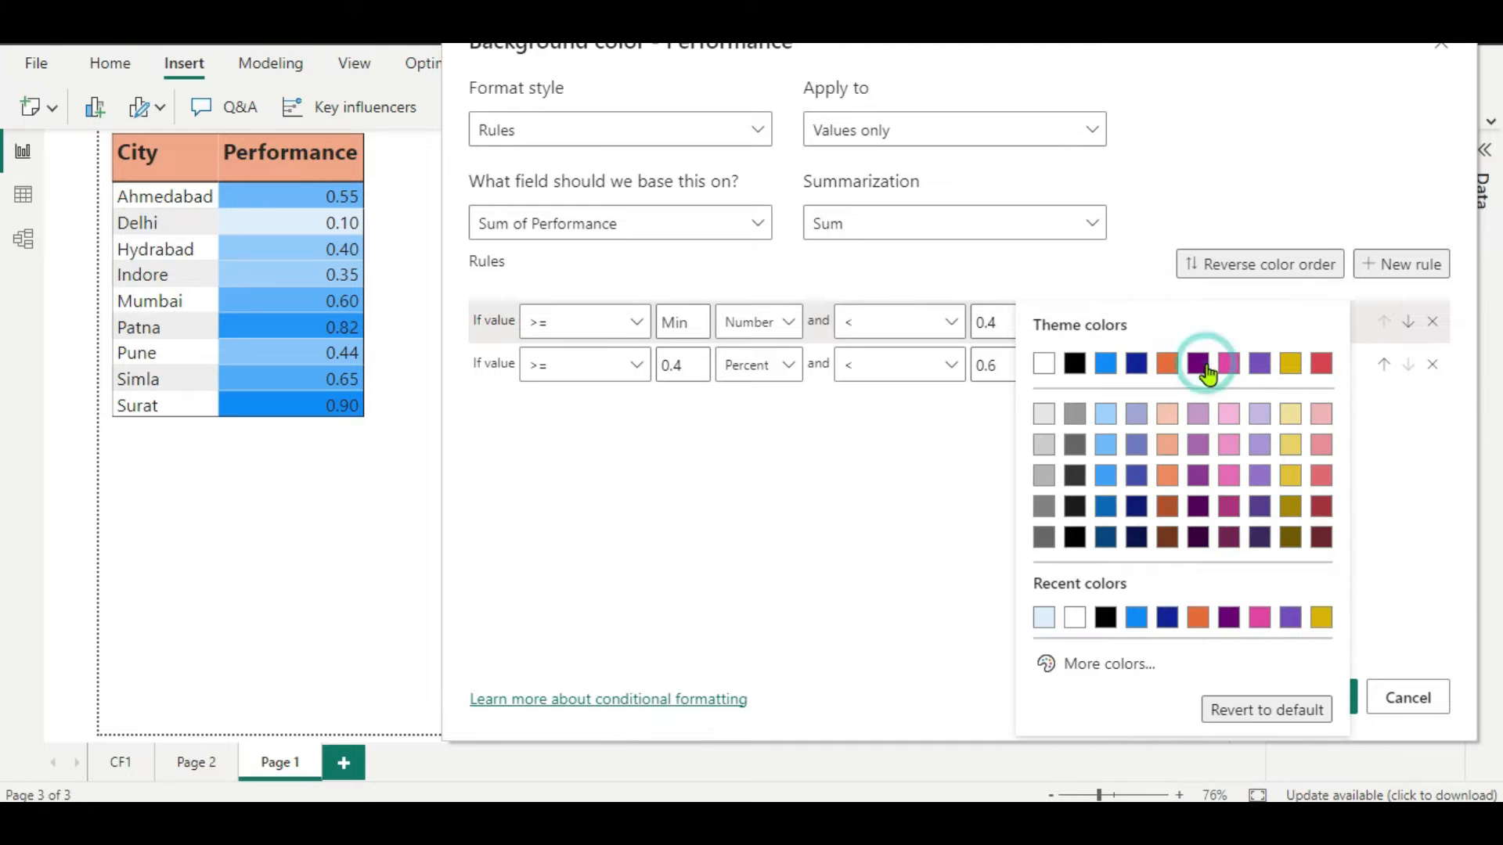
left_click(1107, 363)
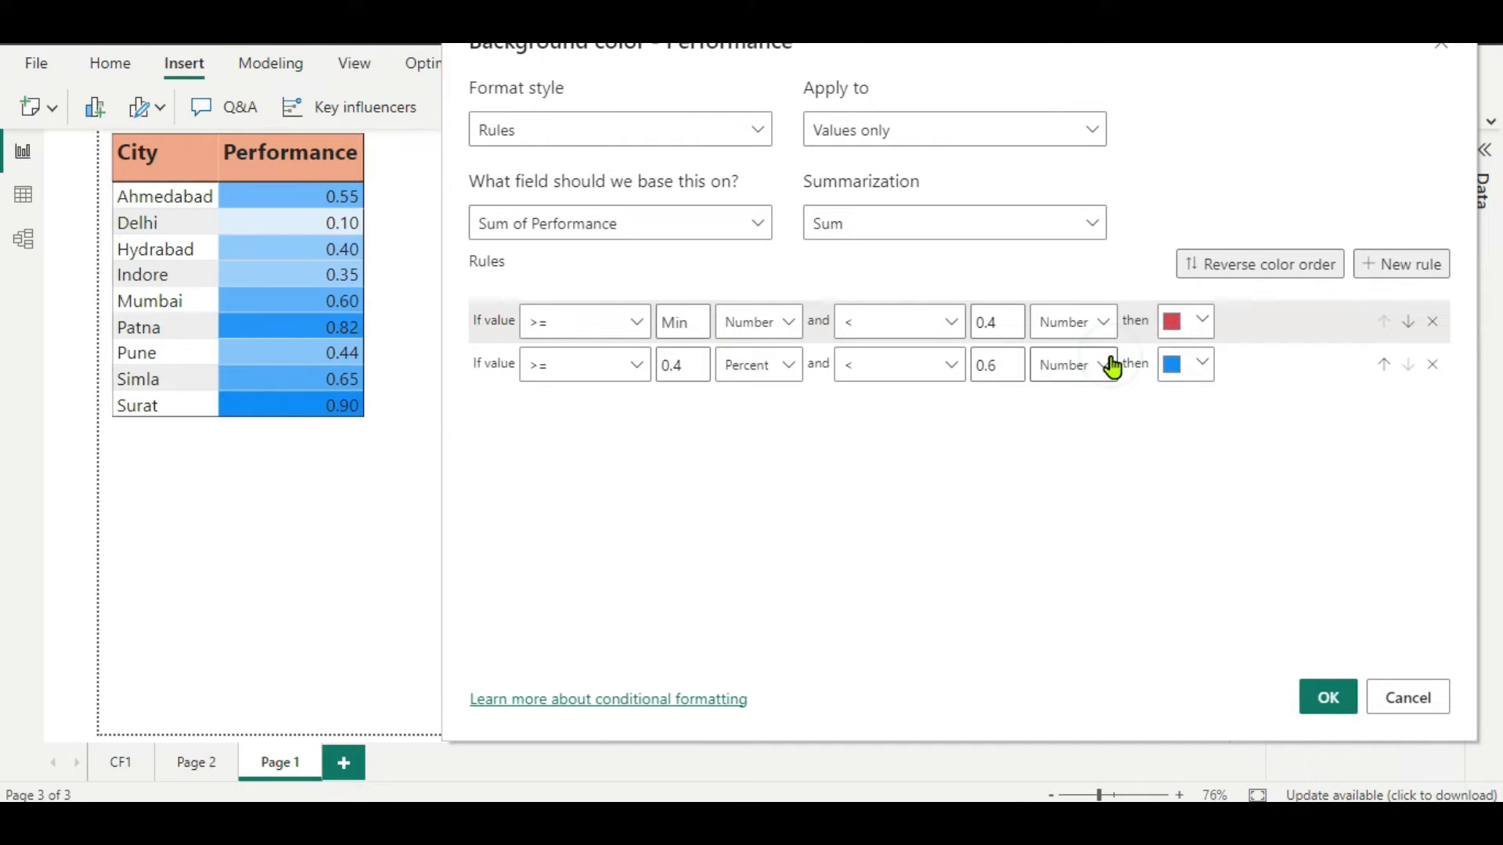
- Add a third rule with limits >= 0.6 and < 0.8
left_click(1384, 277)
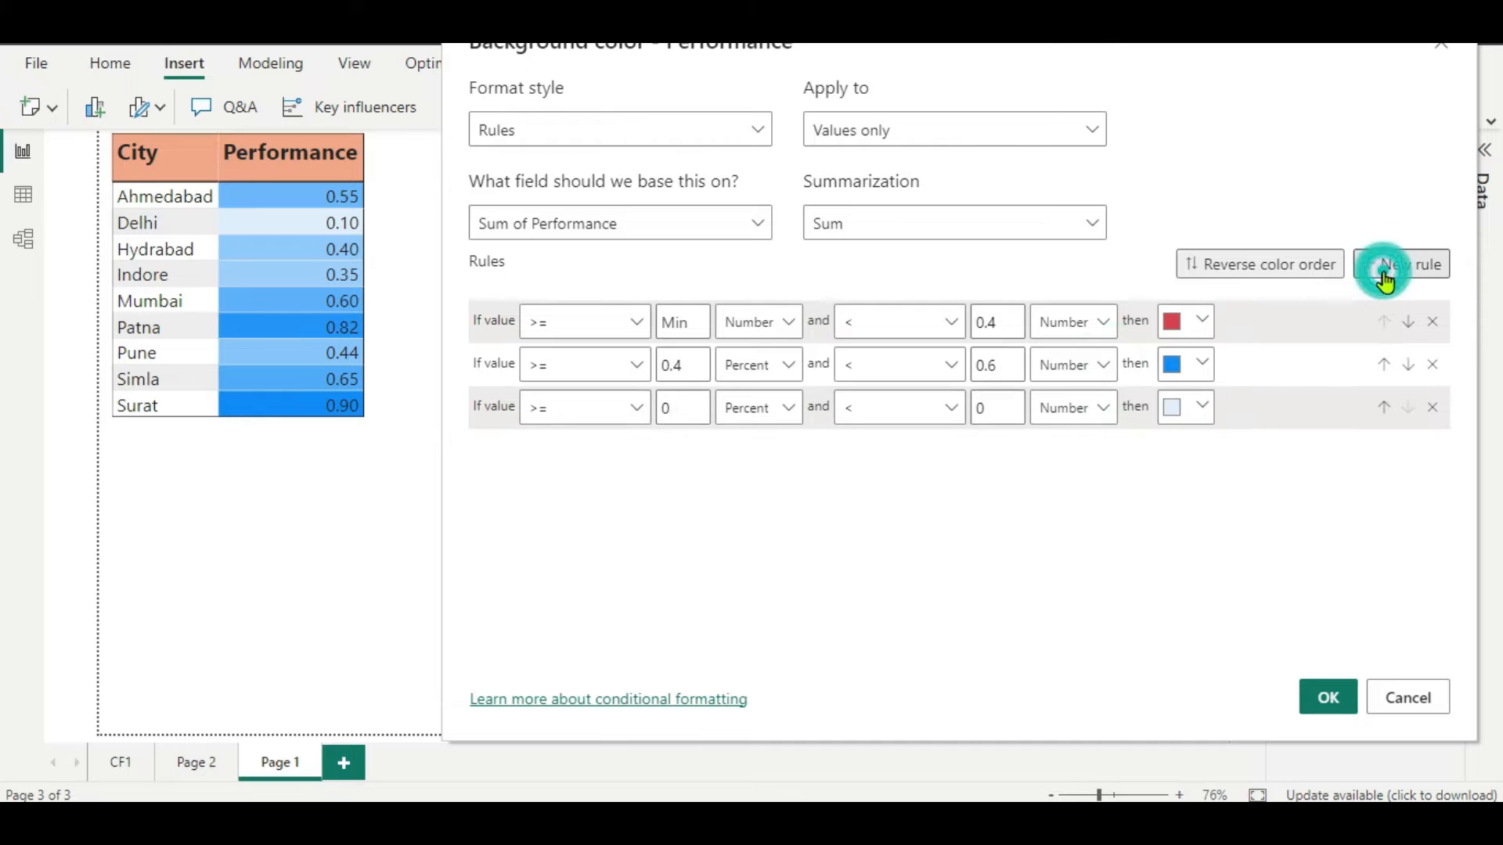
left_click(689, 413)
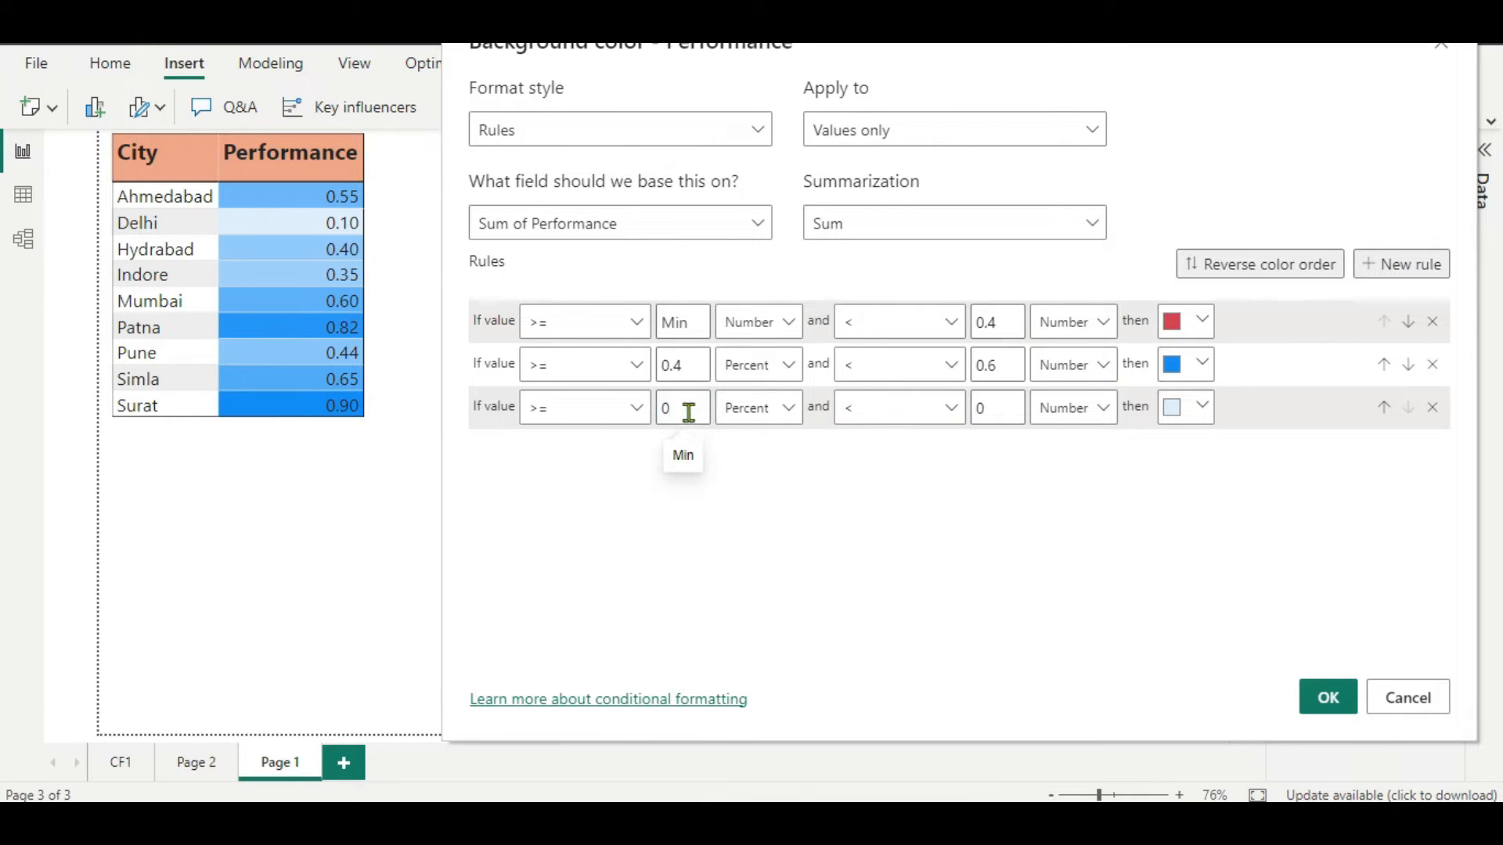
type(".6")
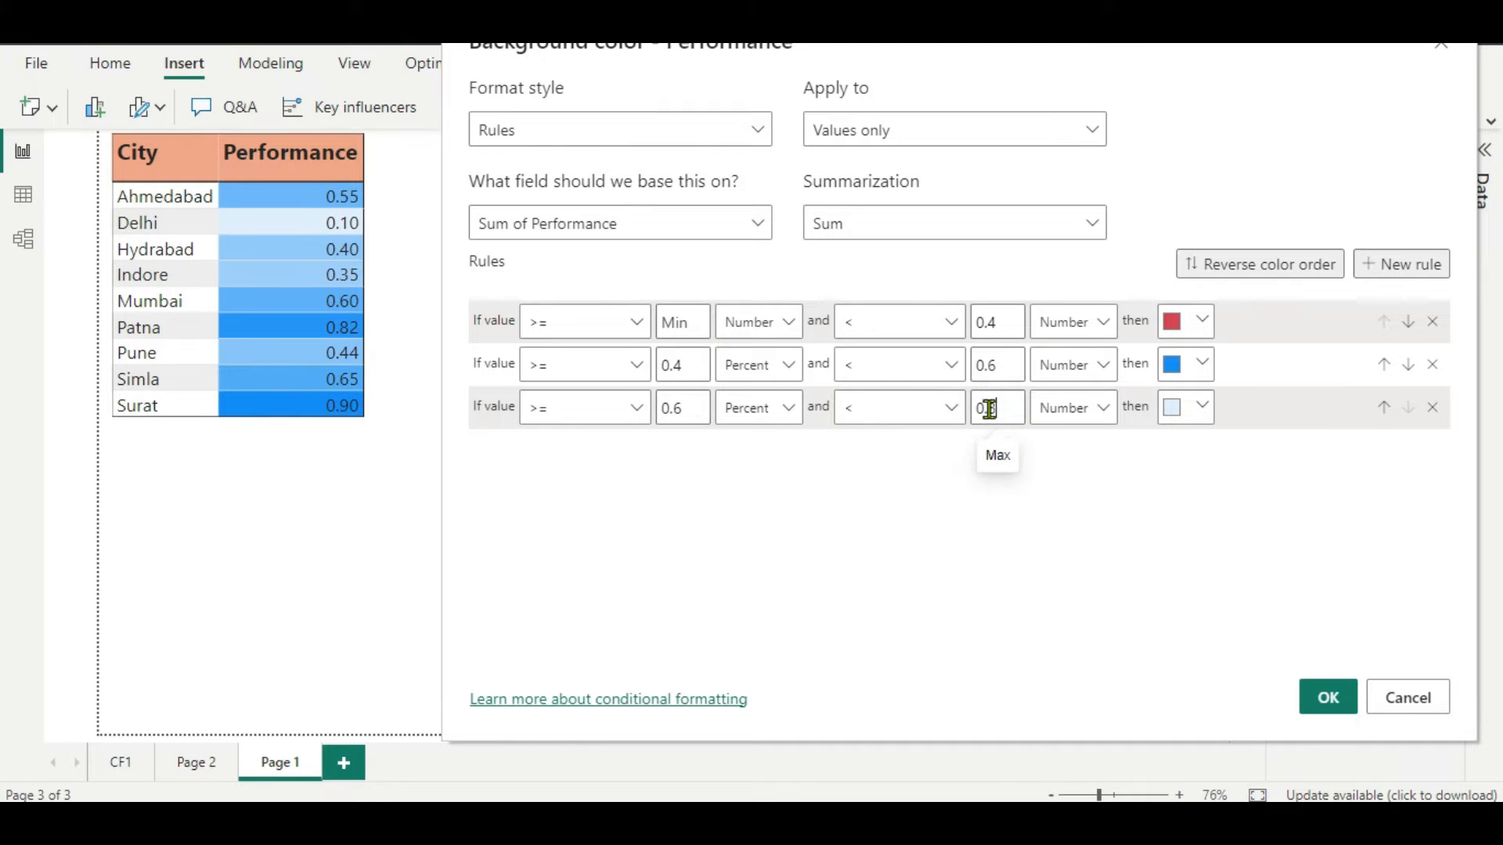
left_click(989, 410)
type(".8")
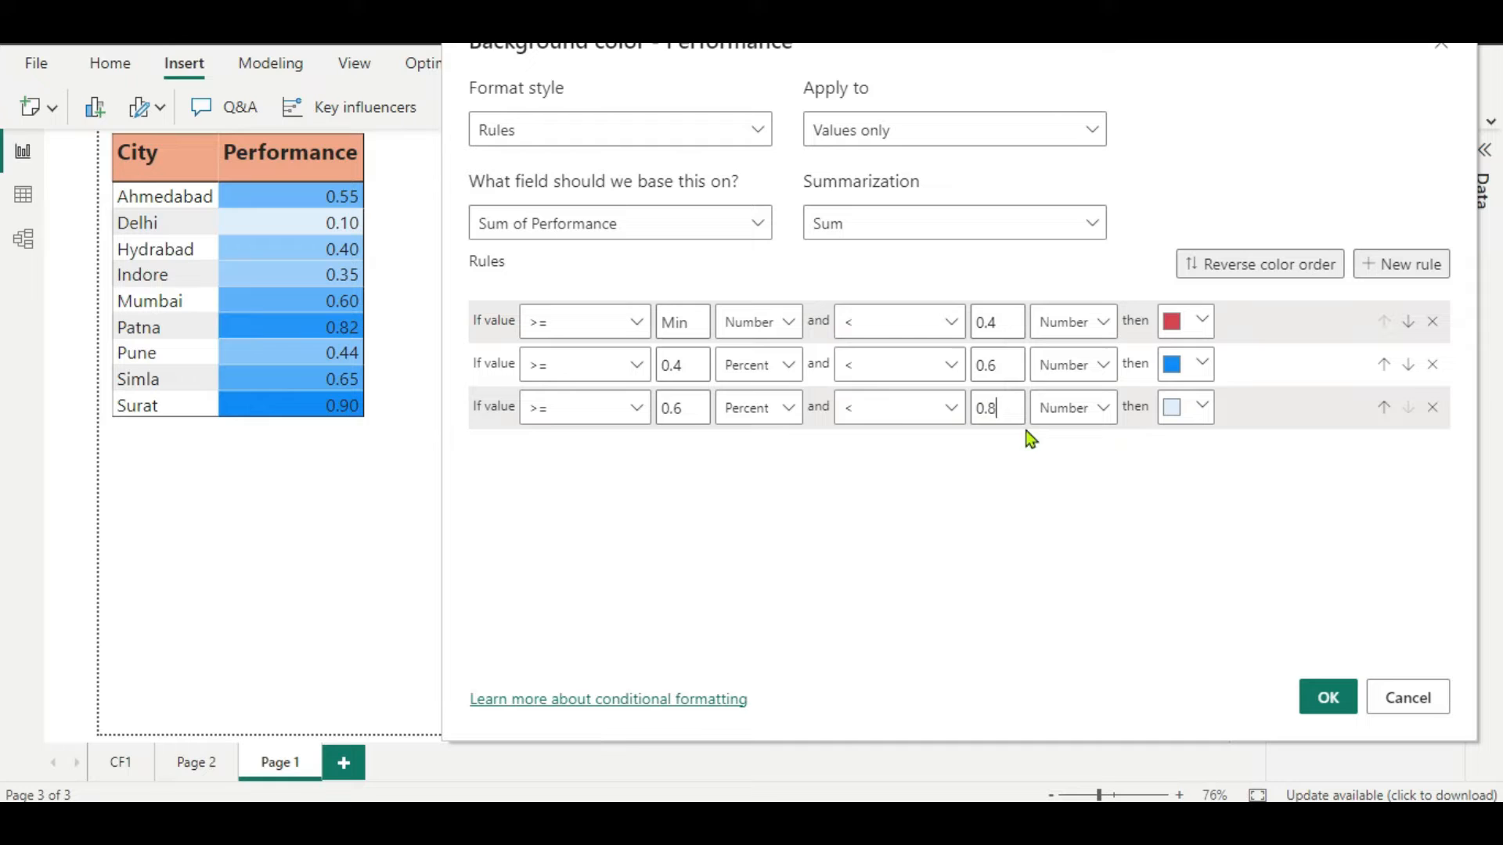
- Switch the lower limits of the second and third rules to the Number type
left_click(782, 363)
left_click(763, 399)
left_click(784, 409)
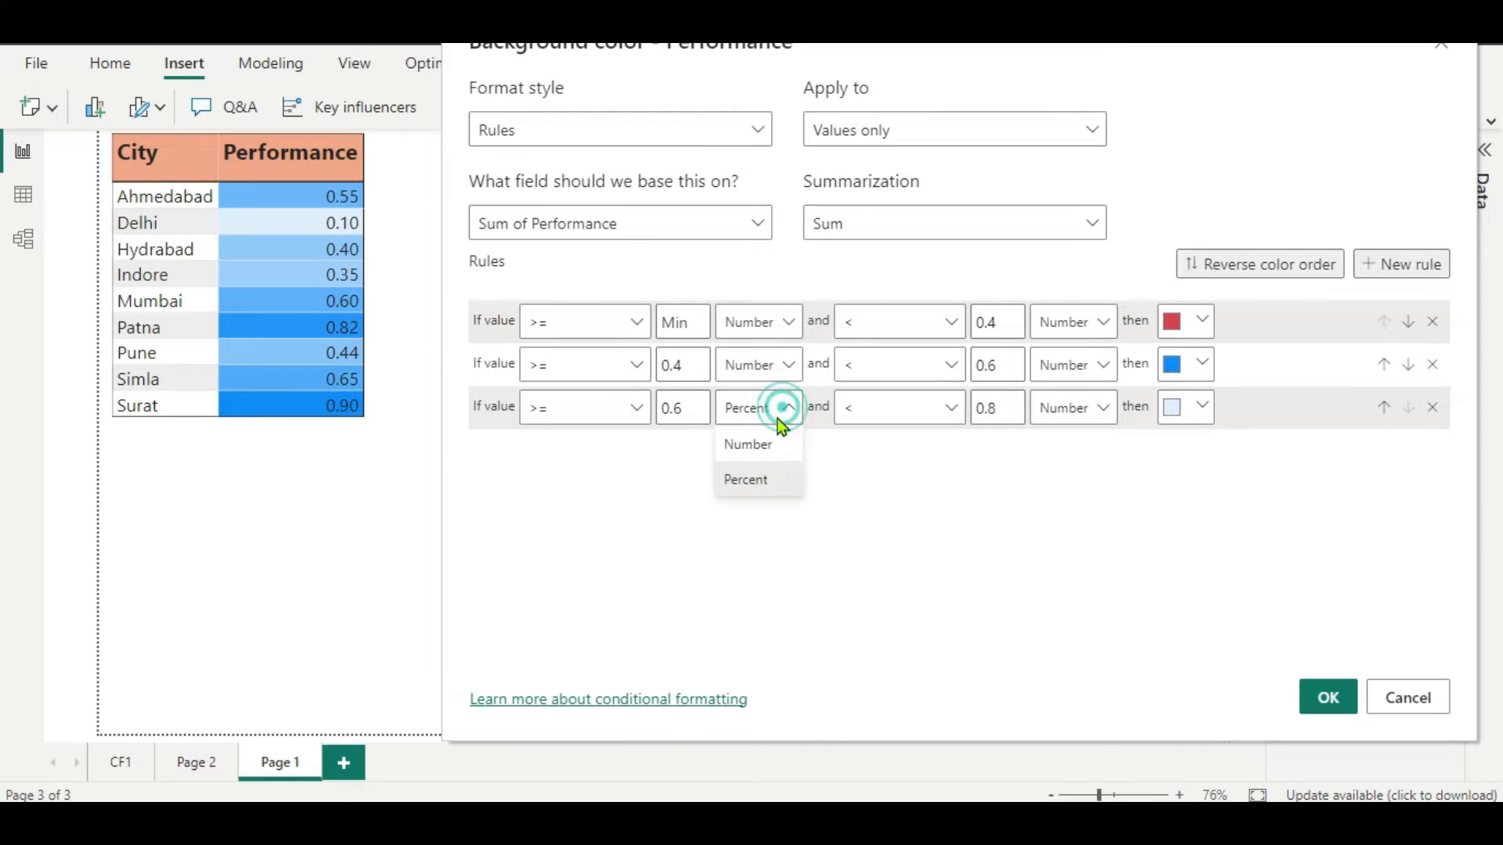
left_click(764, 440)
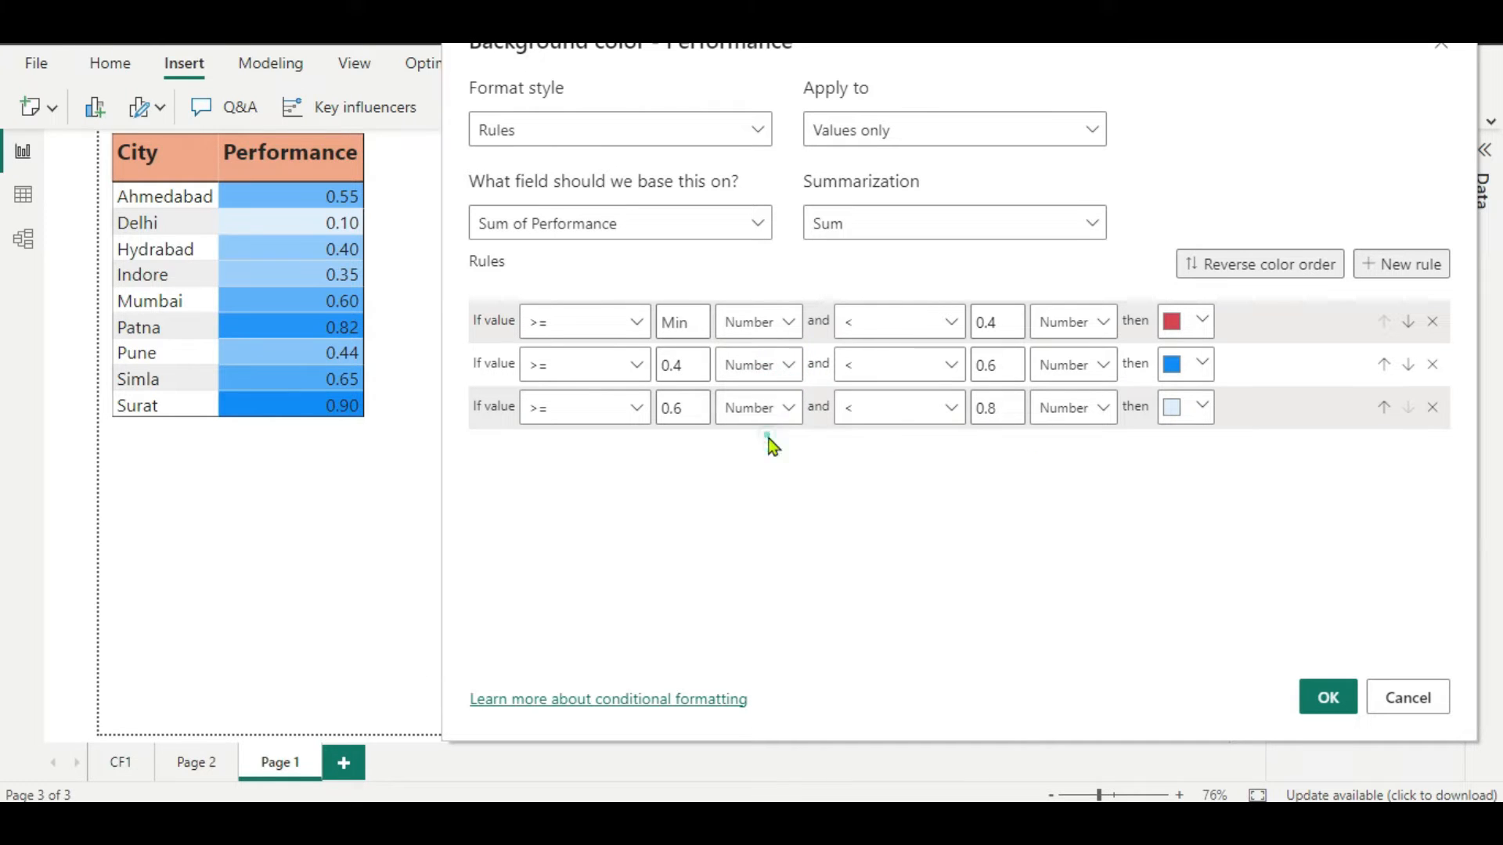
- Give the third rule the custom green color #4AB13C
left_click(1205, 409)
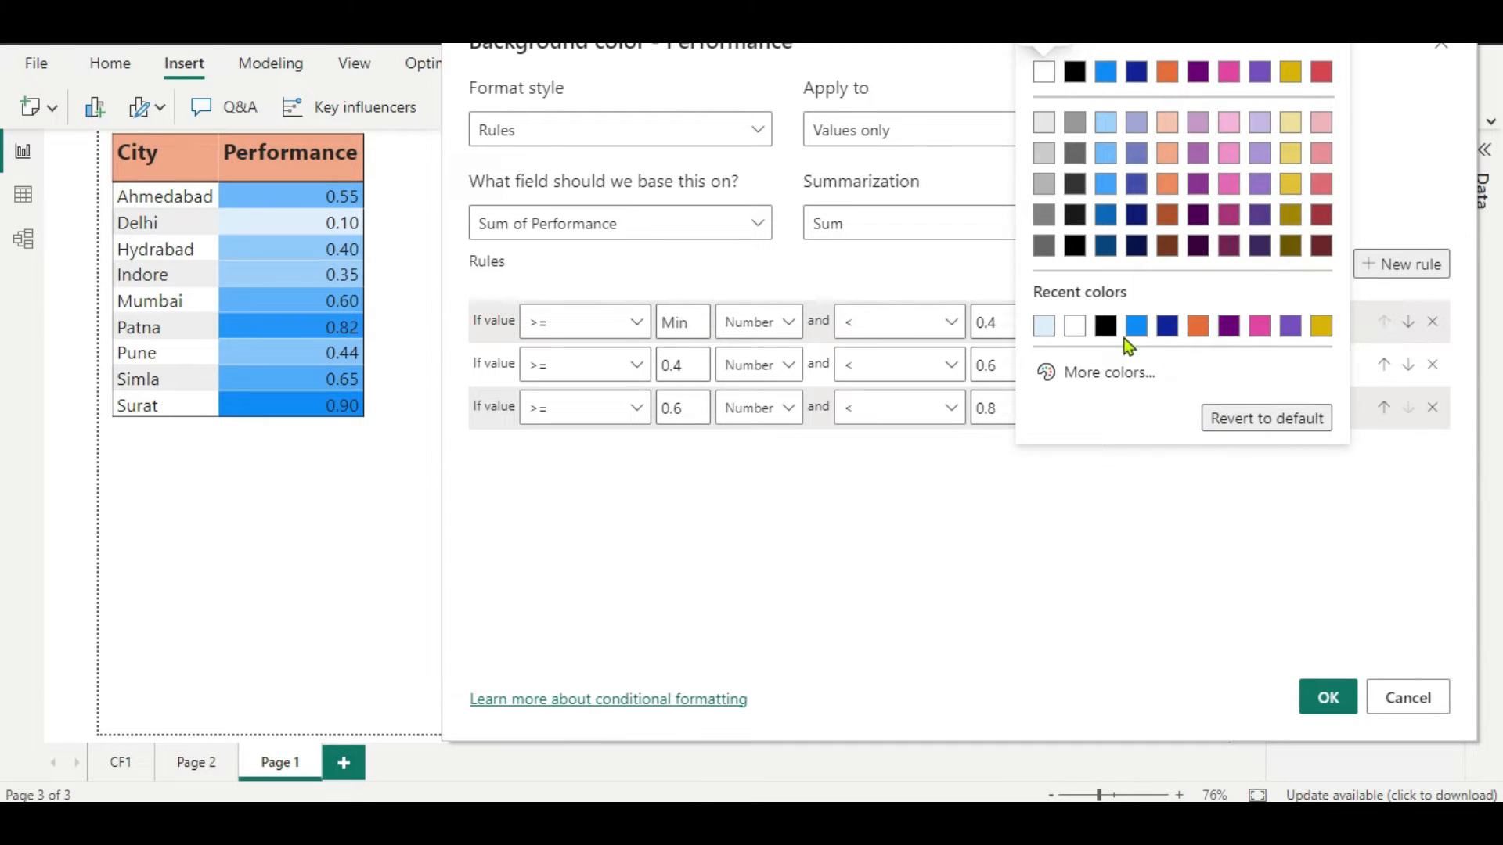
left_click(1090, 379)
left_click(1127, 297)
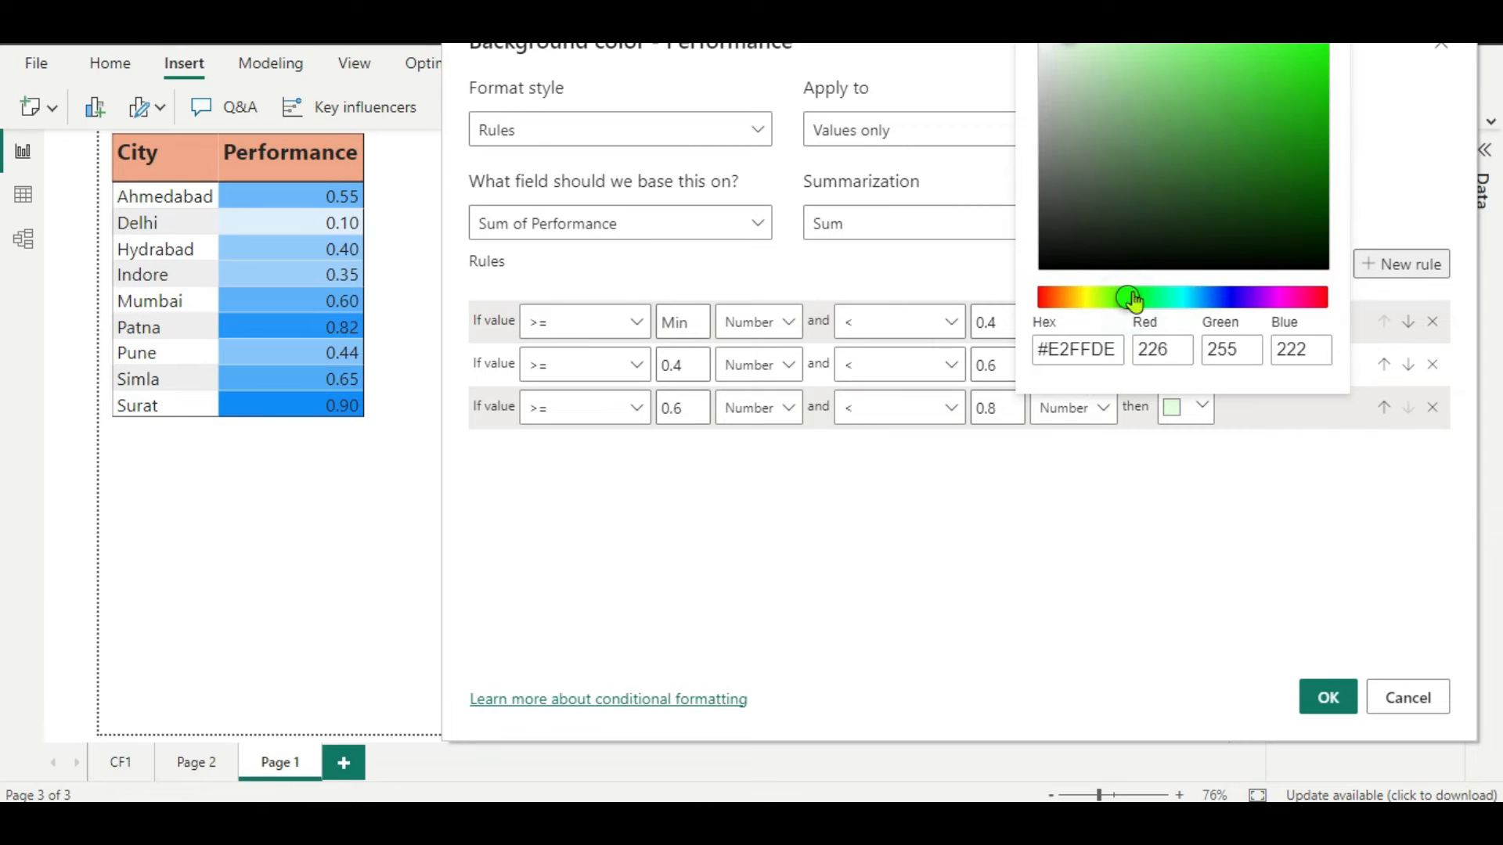
left_click(1222, 102)
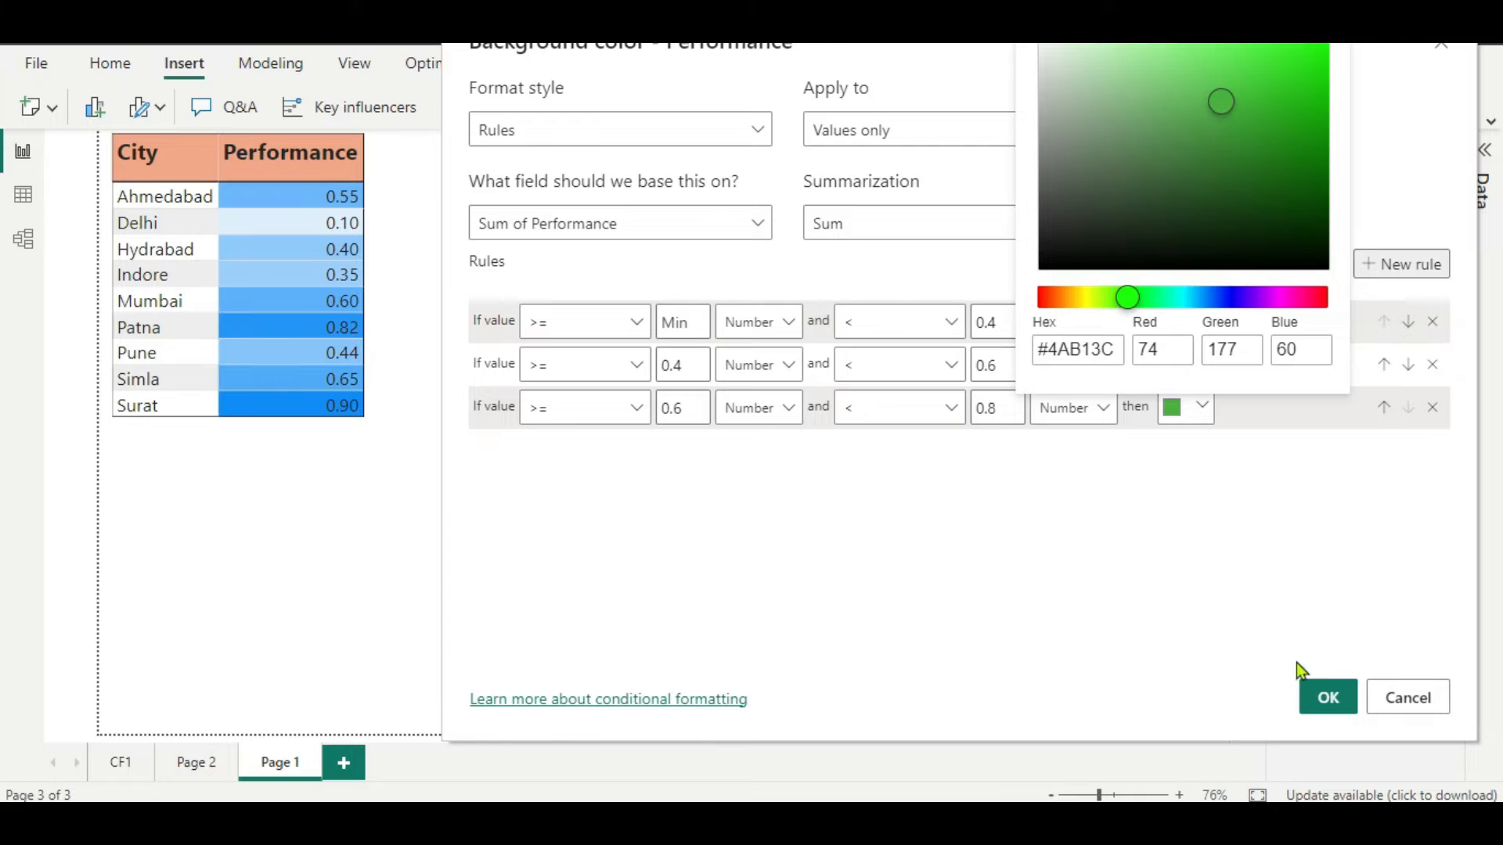
left_click(1237, 465)
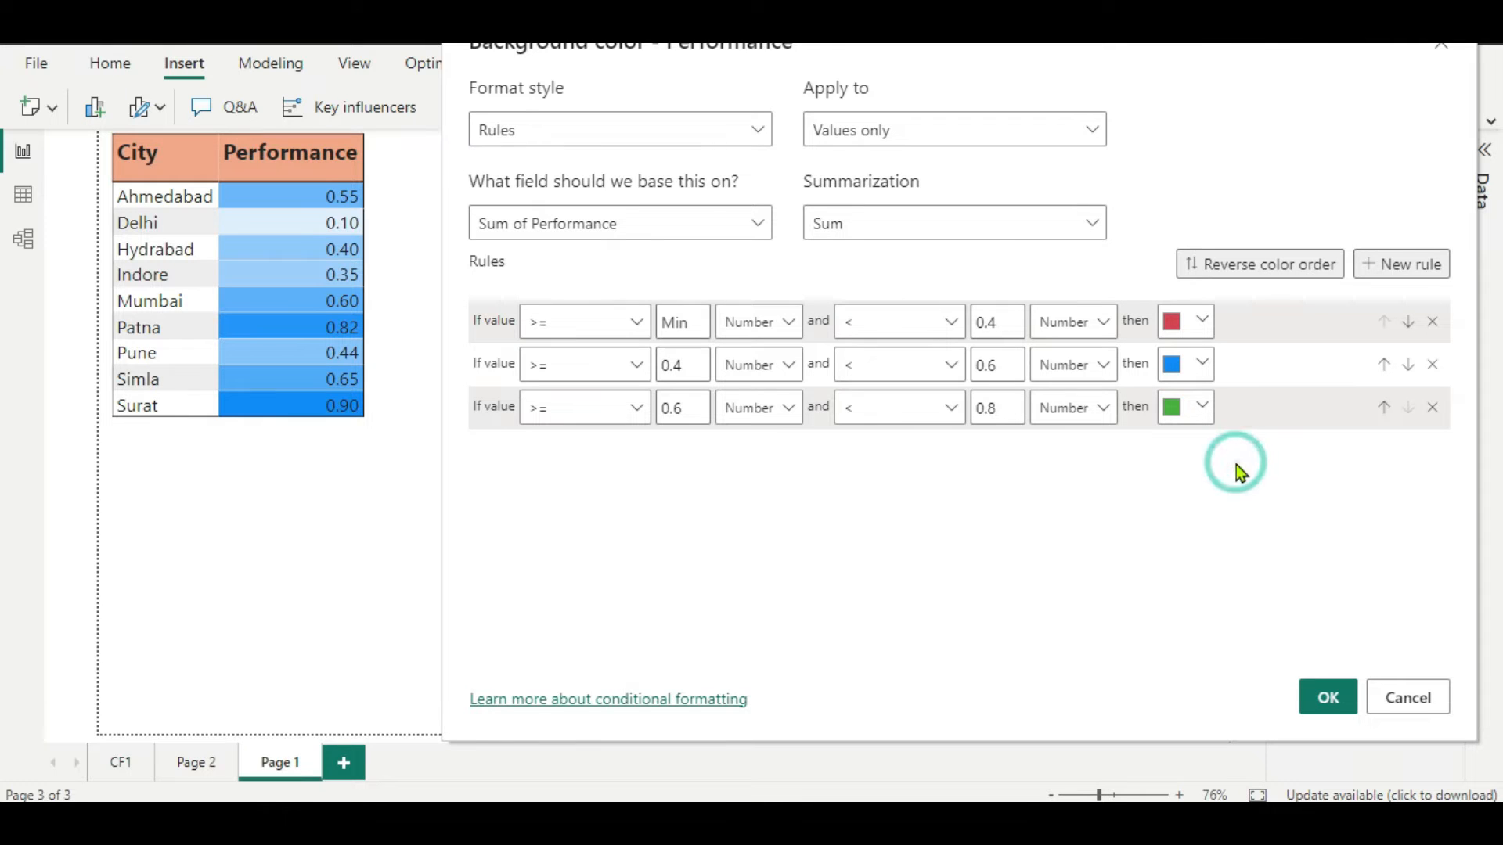
- Add a fourth rule with limits >= 0.8 and < Max, and color it golden yellow
left_click(1391, 280)
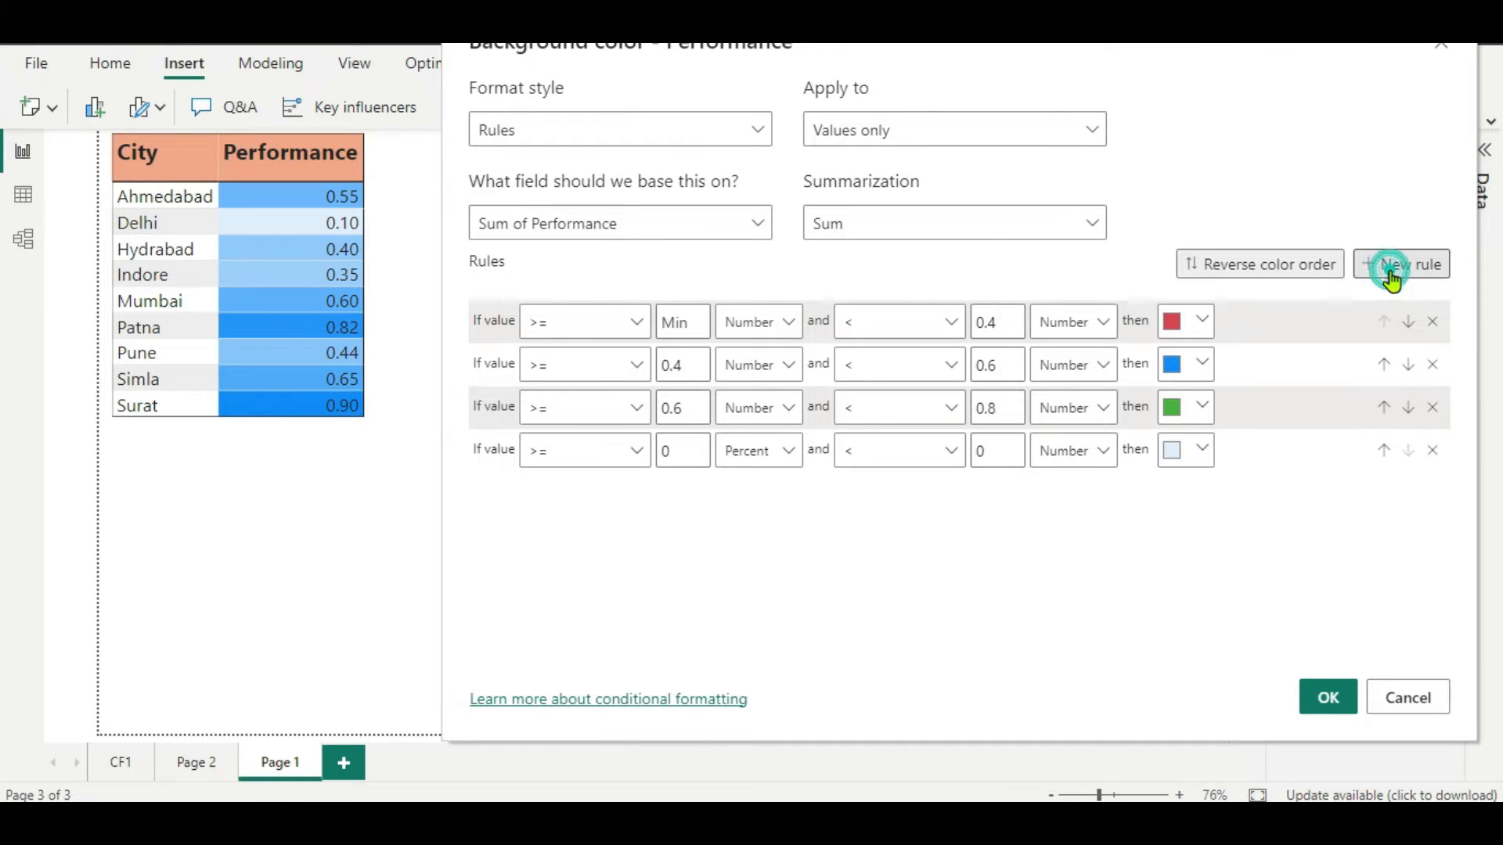
left_click(678, 448)
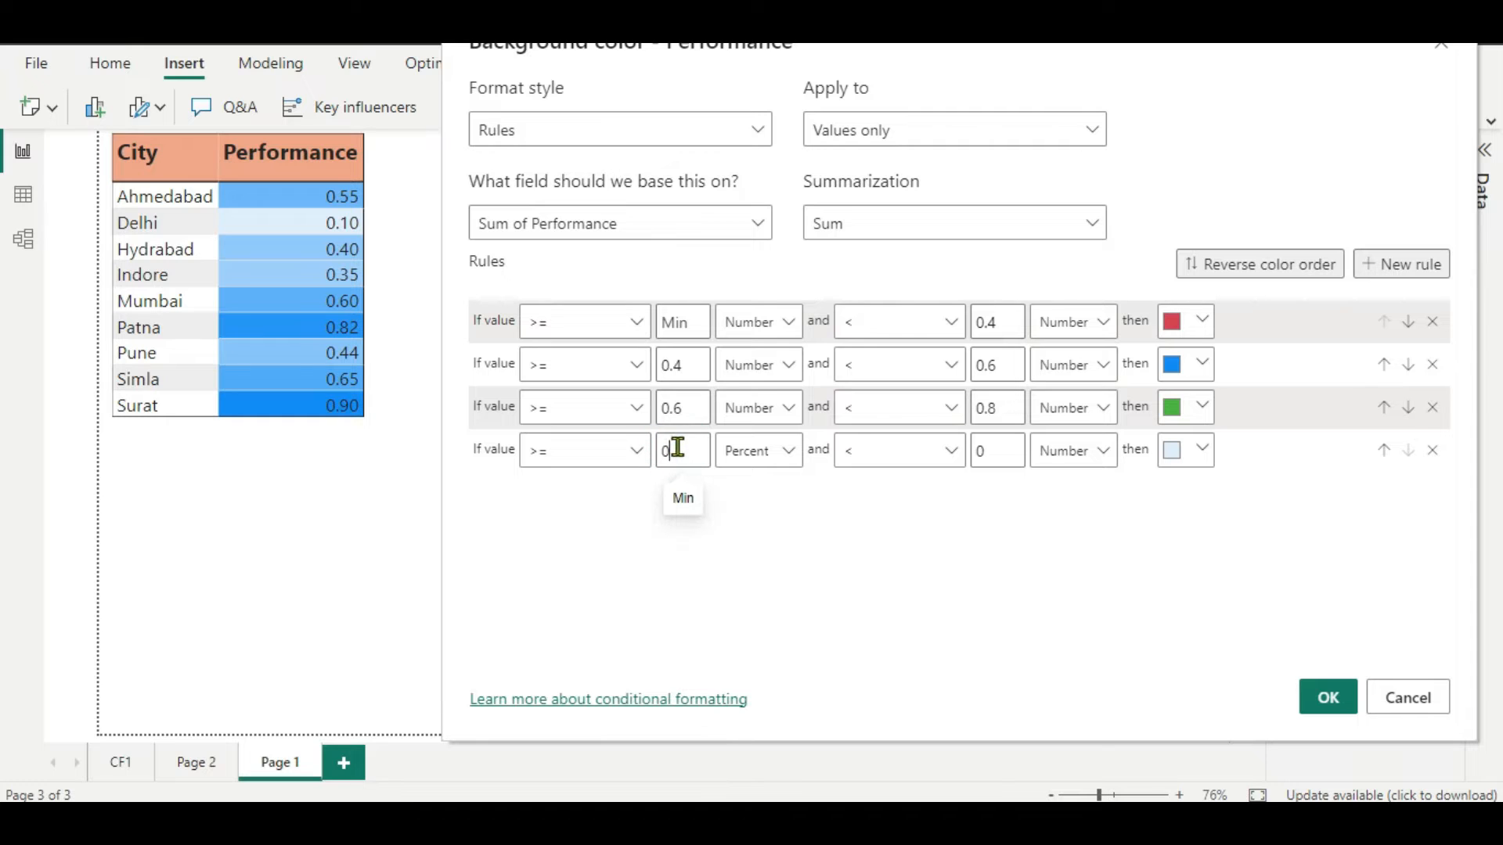
type(".8")
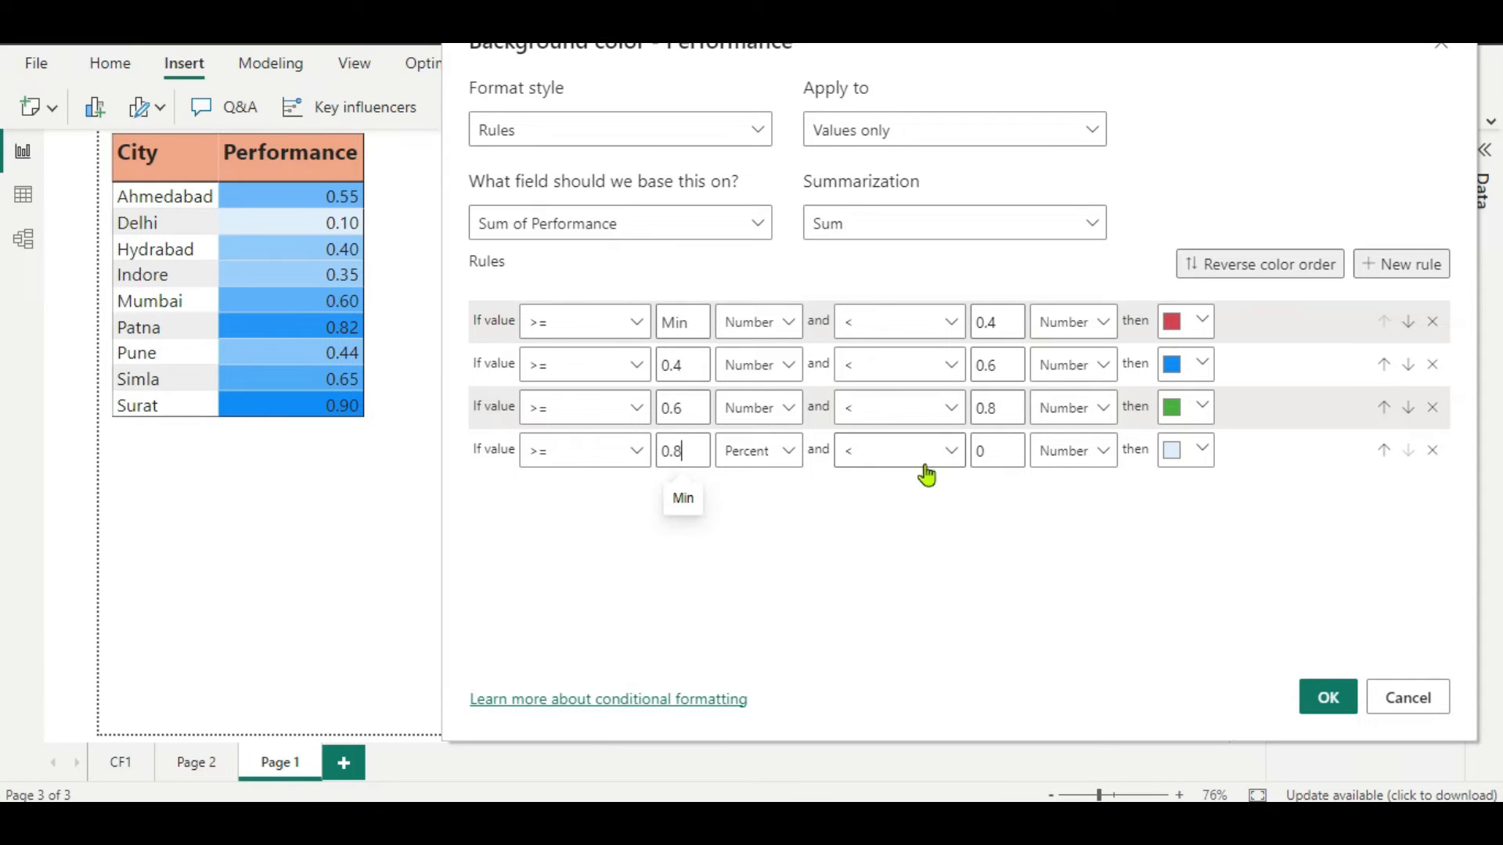
left_click(999, 456)
key("BackSpace")
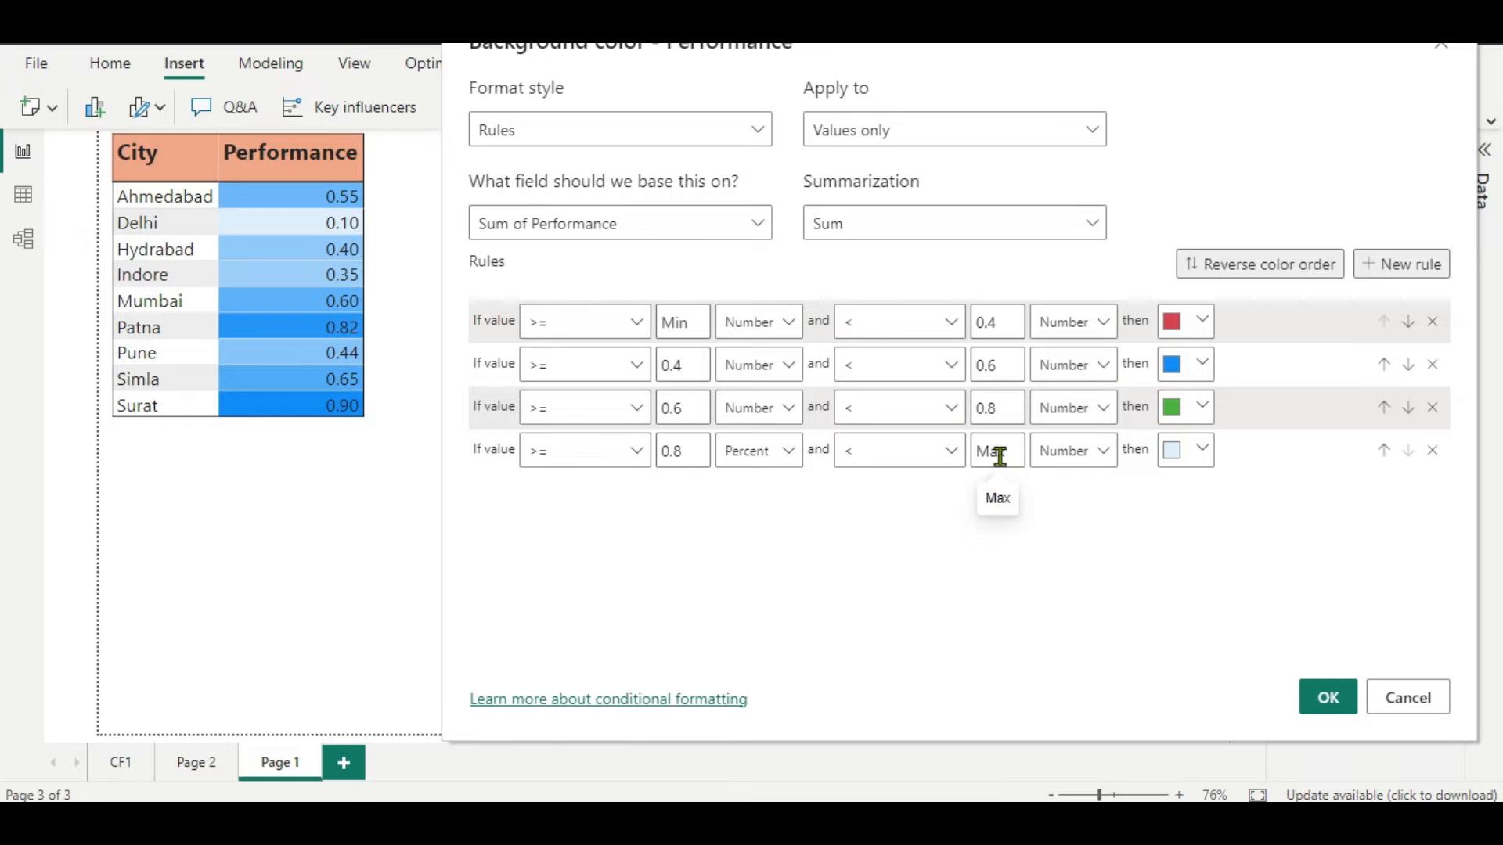
left_click(1202, 452)
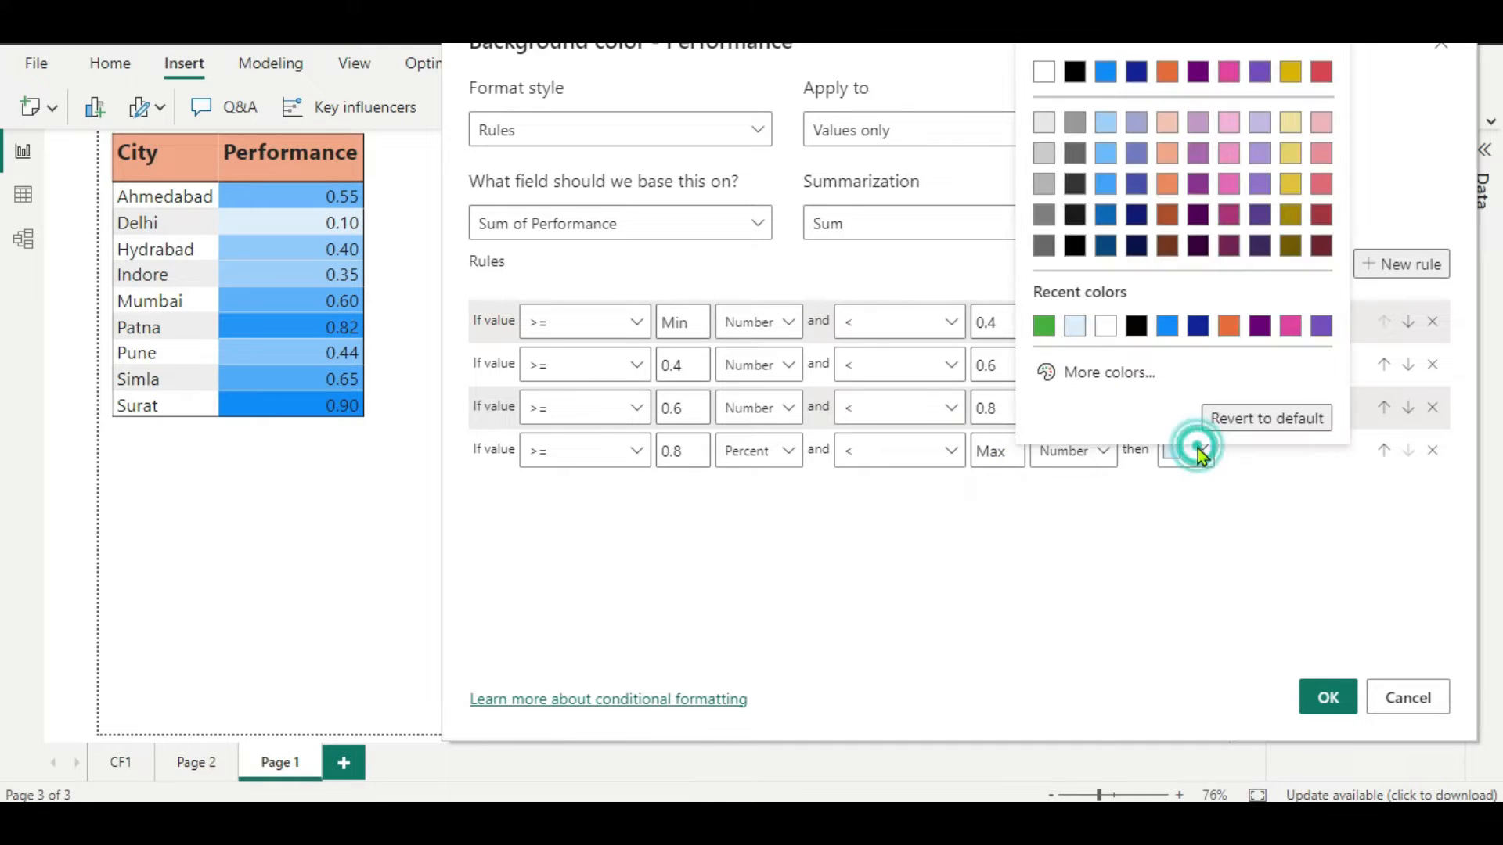
left_click(1289, 186)
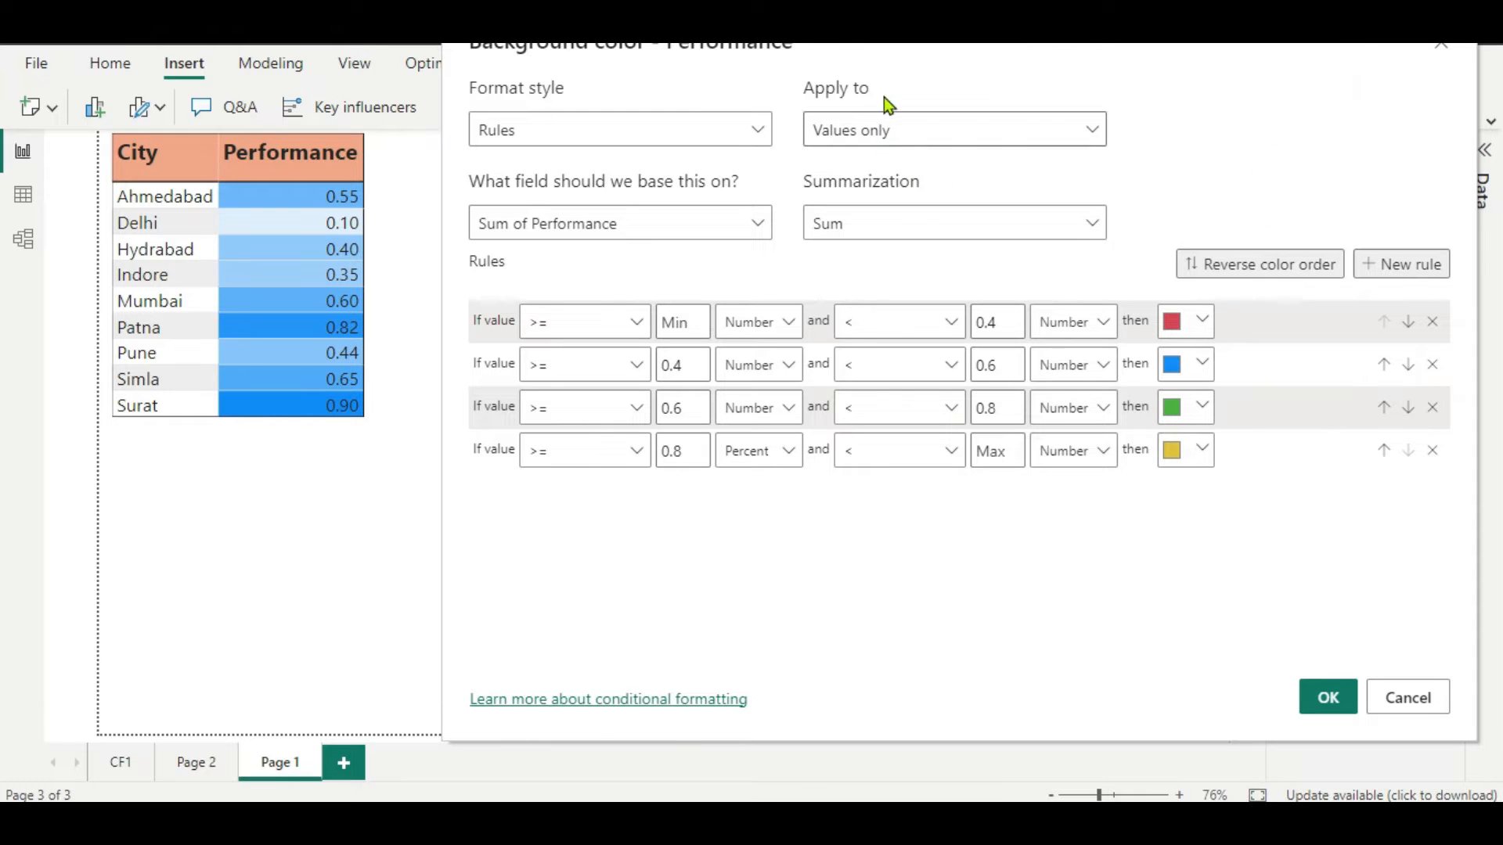
left_click_drag(845, 49, 917, 48)
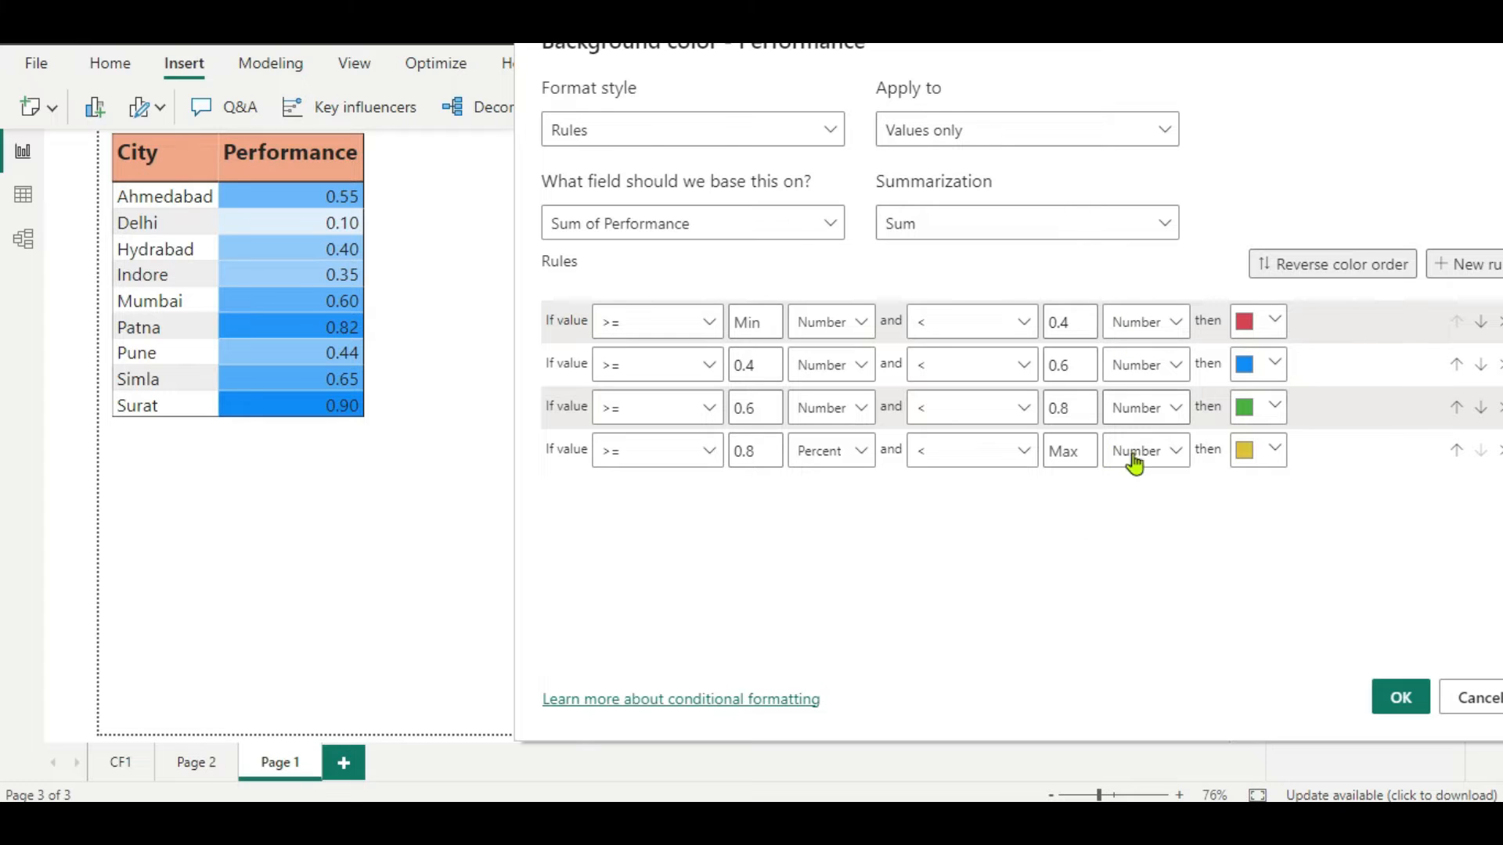
- Apply the four background color rules and reopen the Performance column's background color settings on the copied table
left_click(1395, 709)
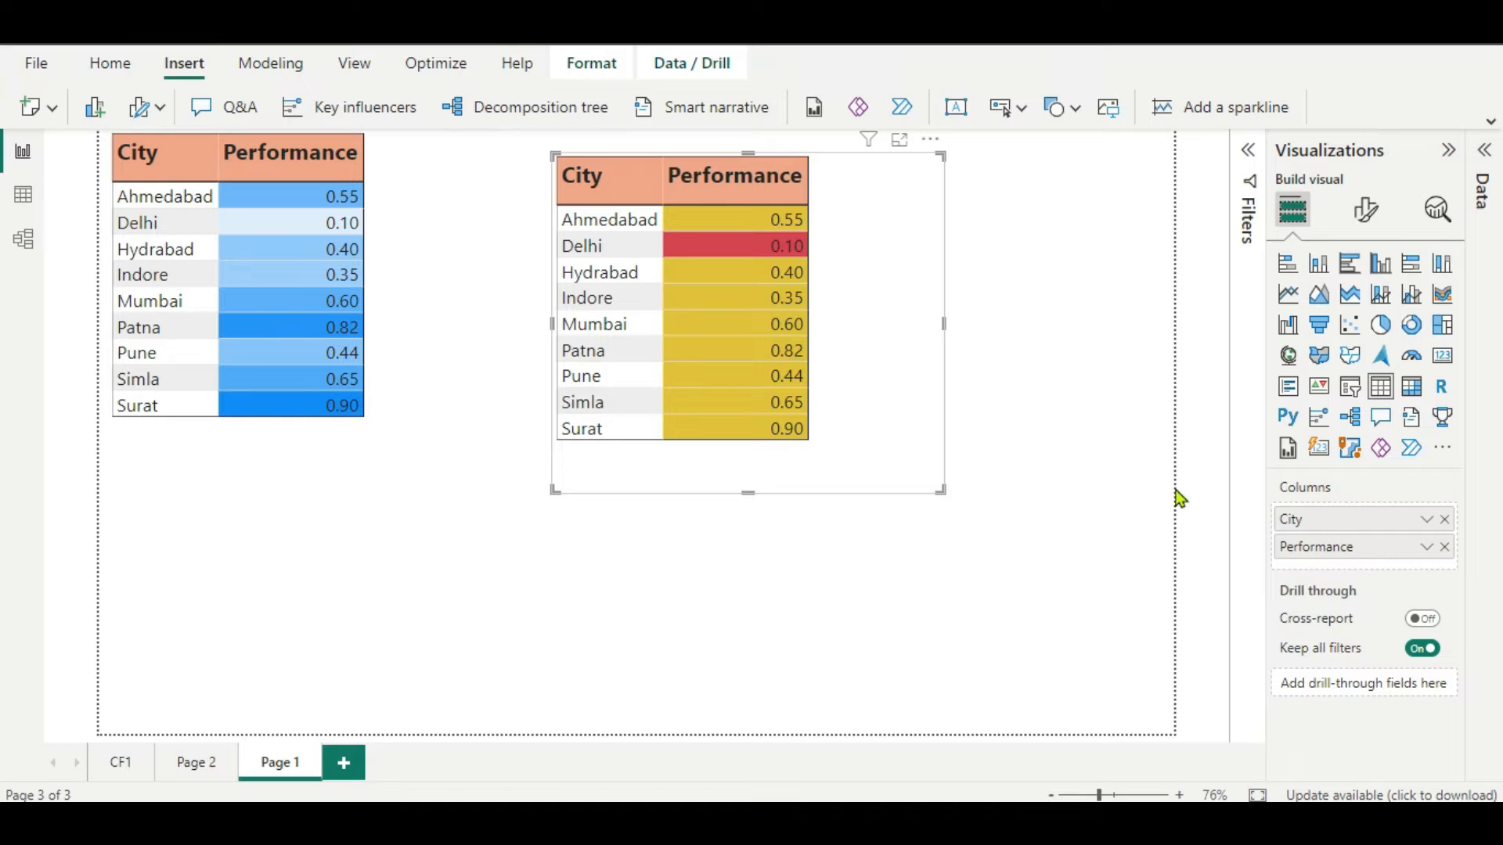
left_click(1425, 548)
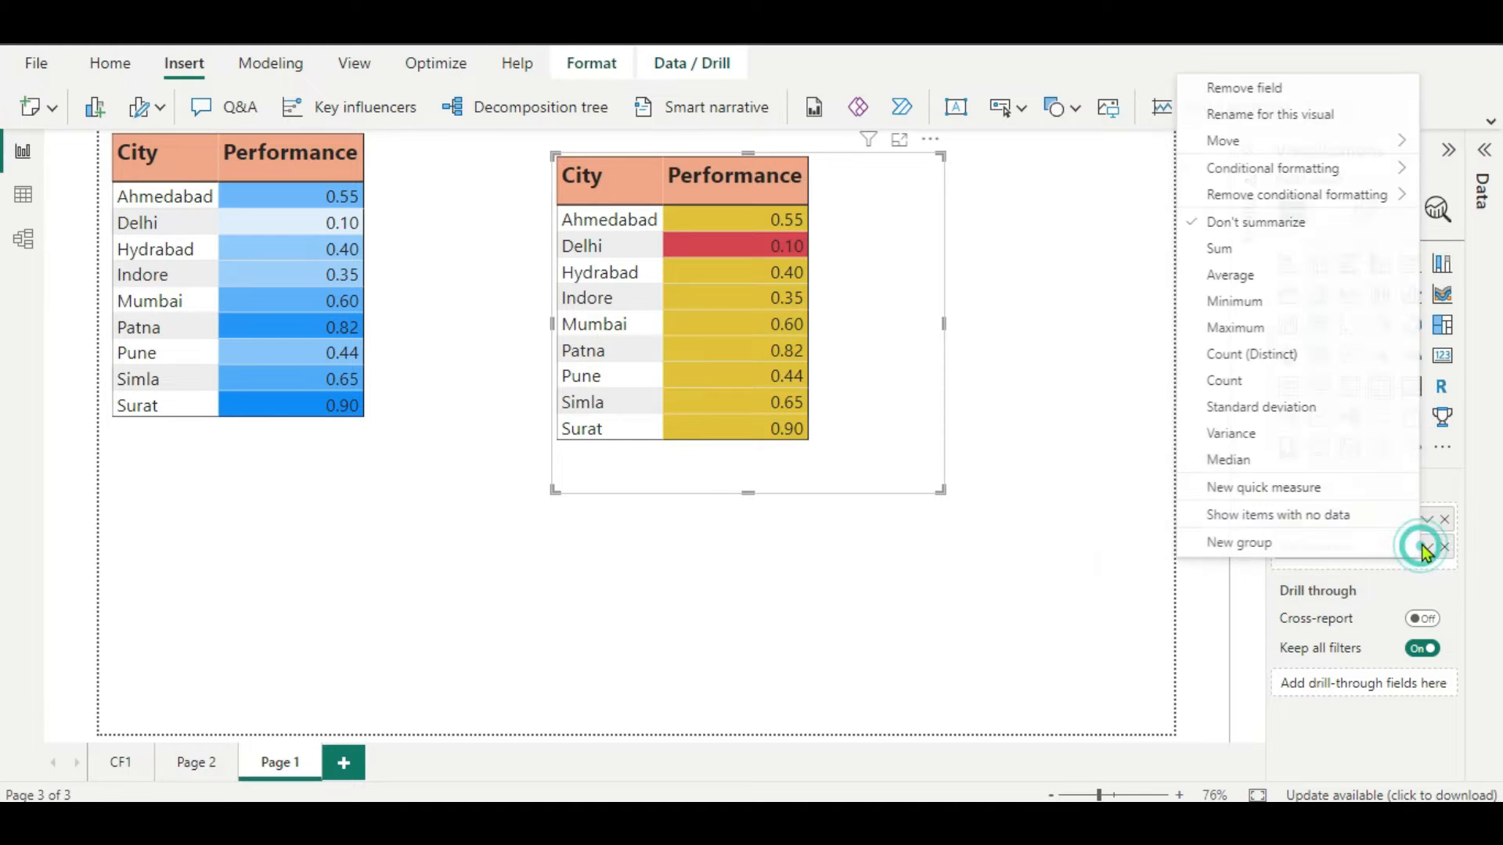
mouse_move(1255, 178)
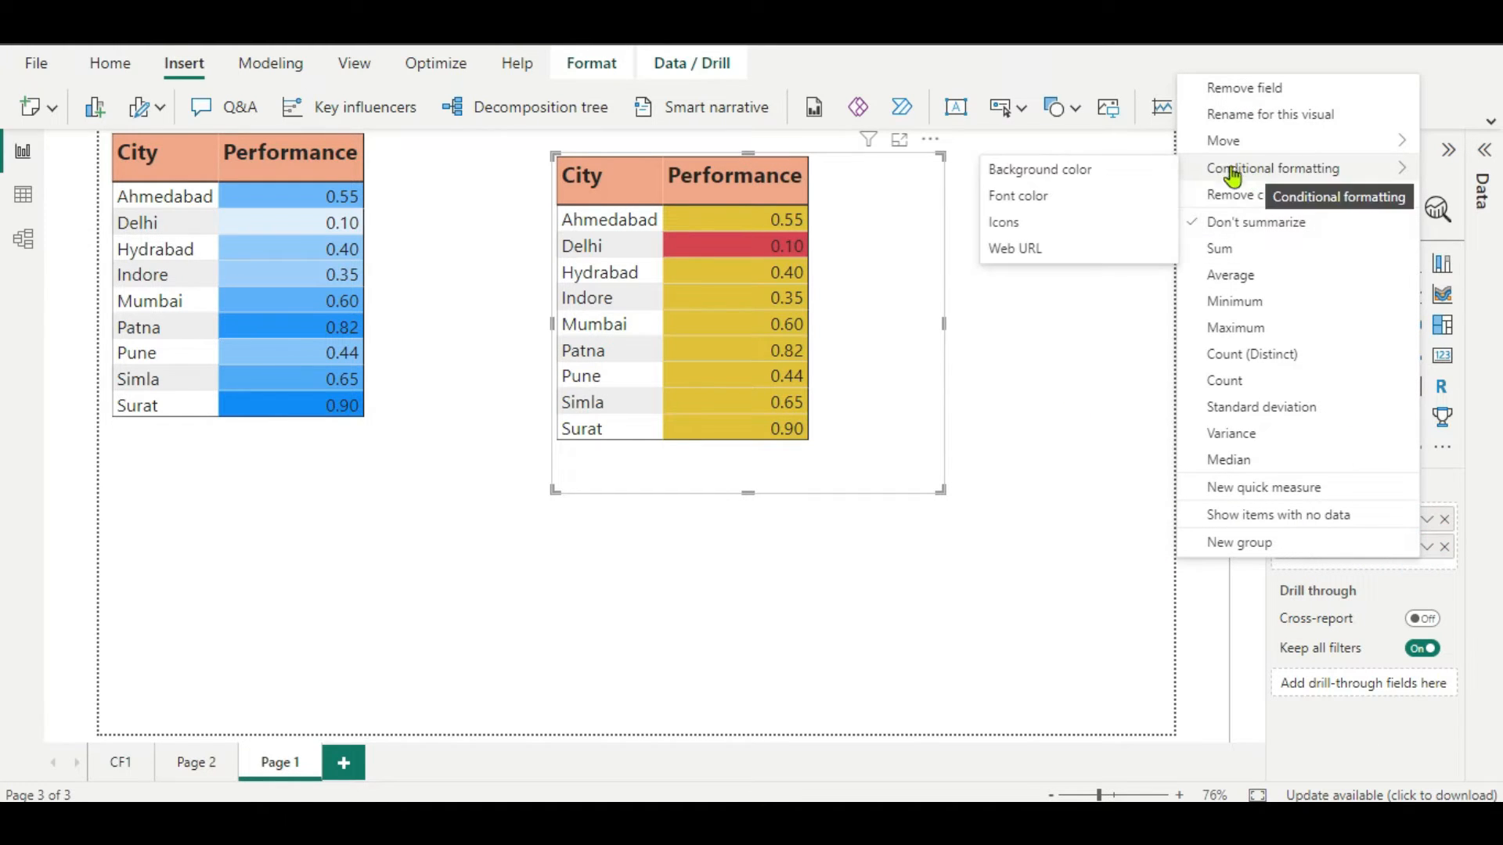
left_click(1071, 173)
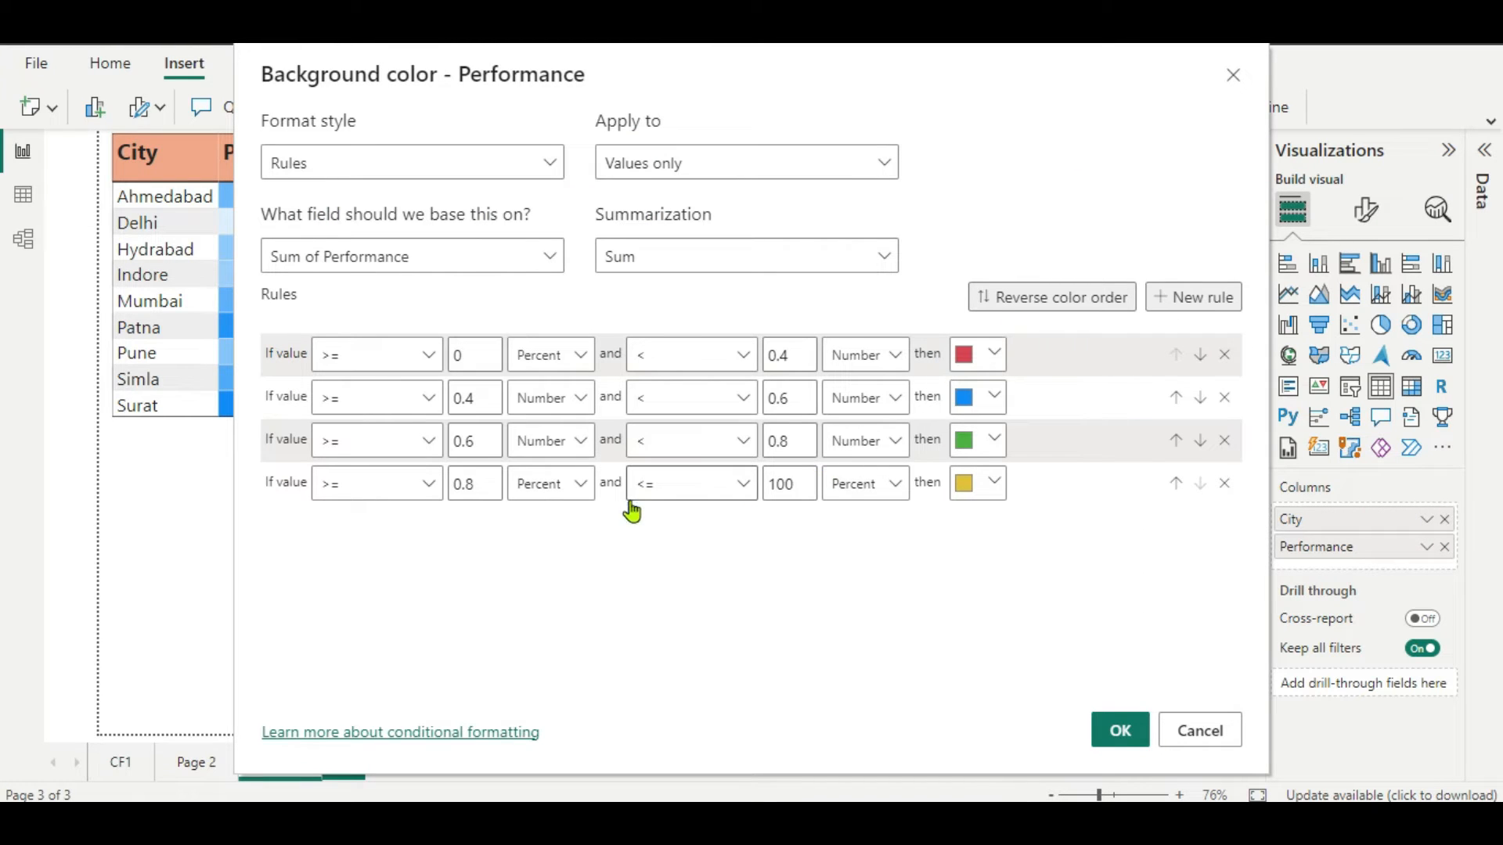
- Switch both limits of the fourth rule and the lower limit of the first rule to Number, and apply the rules
left_click(585, 483)
left_click(576, 517)
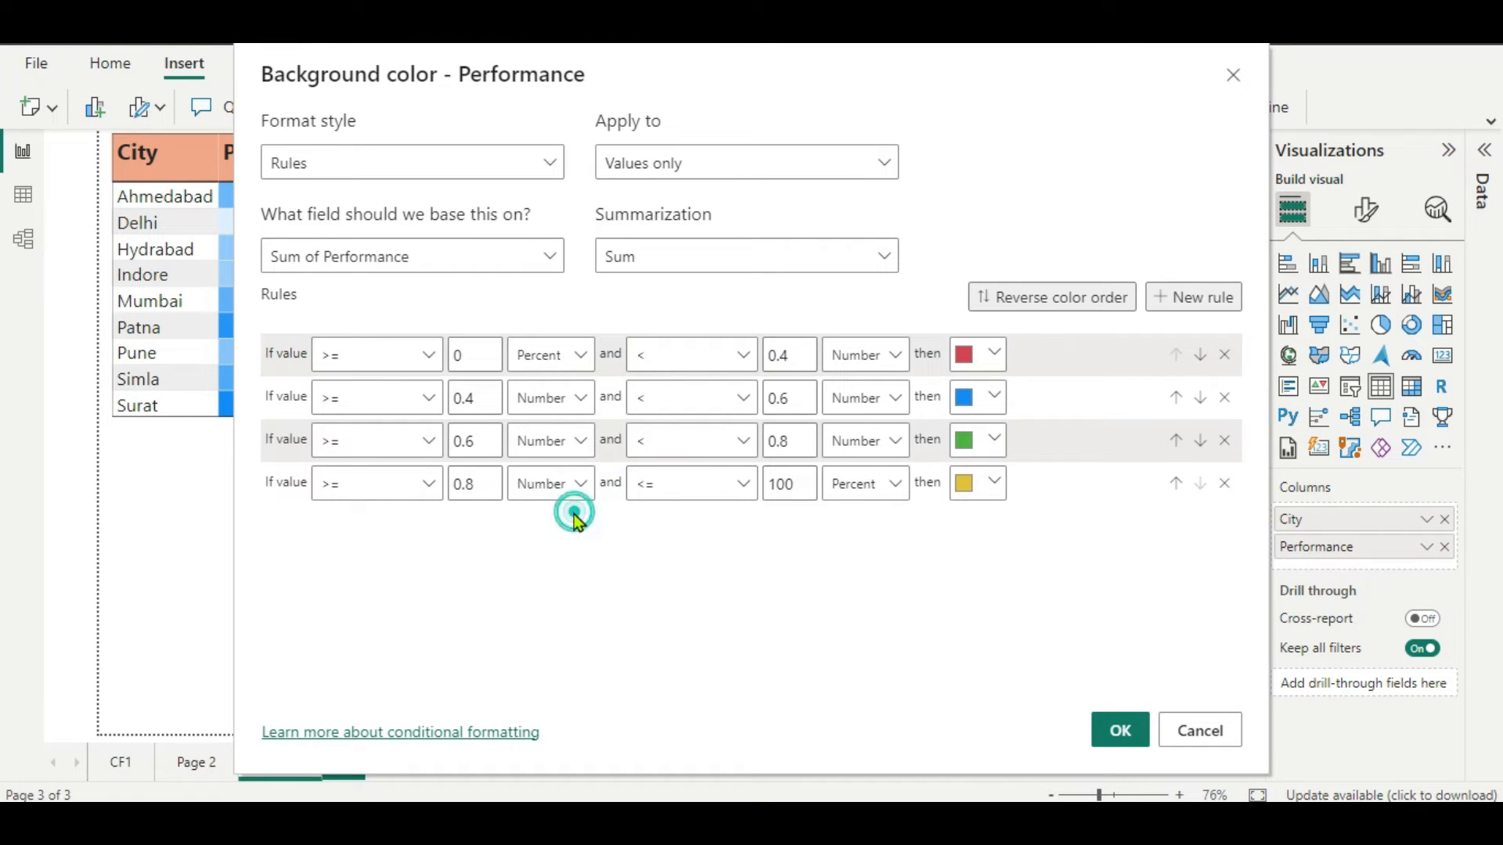
left_click(893, 486)
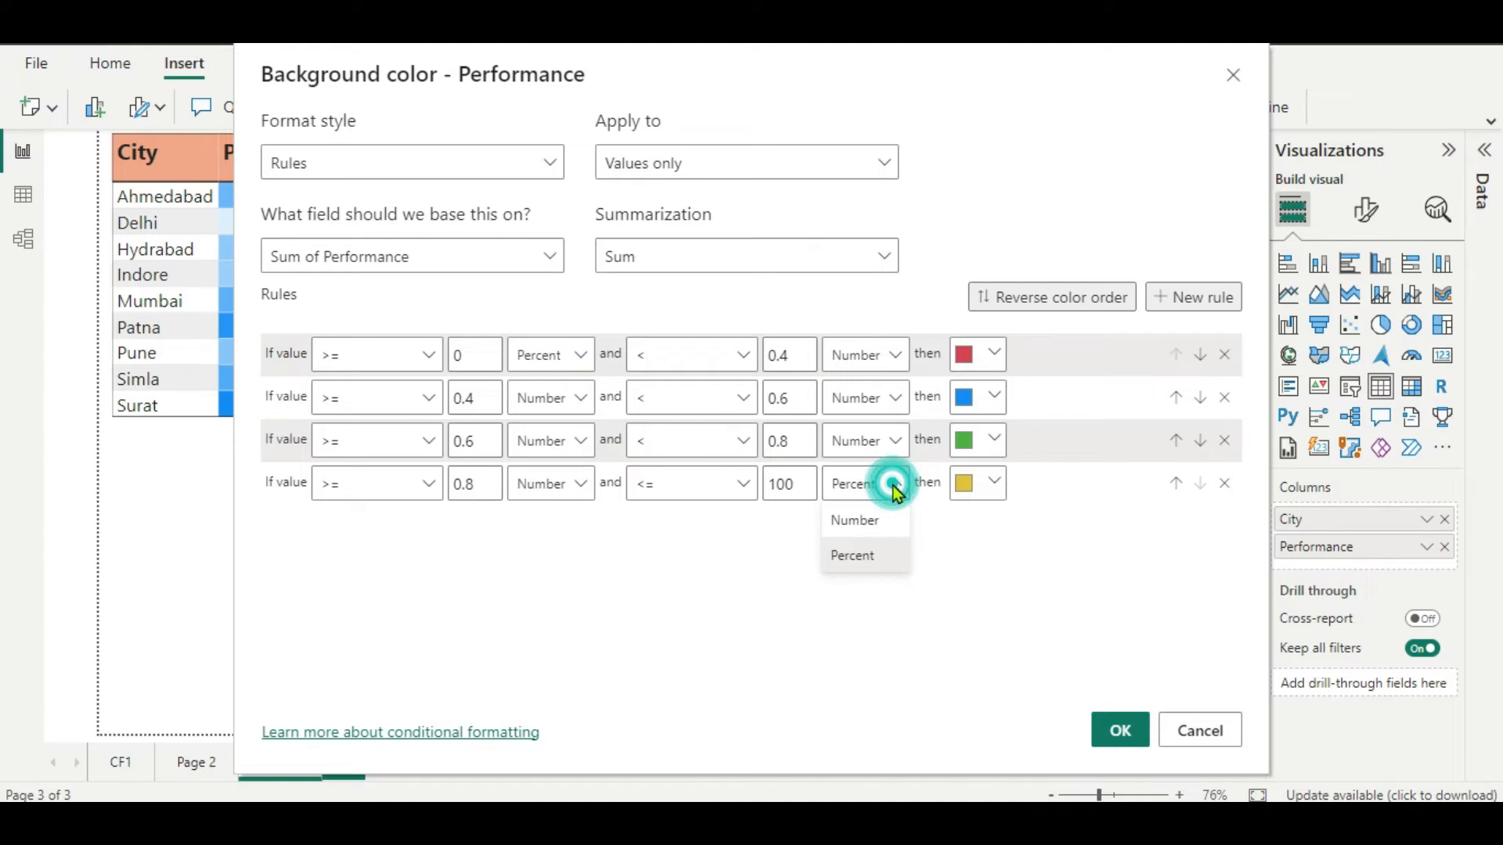
left_click(864, 517)
left_click(586, 358)
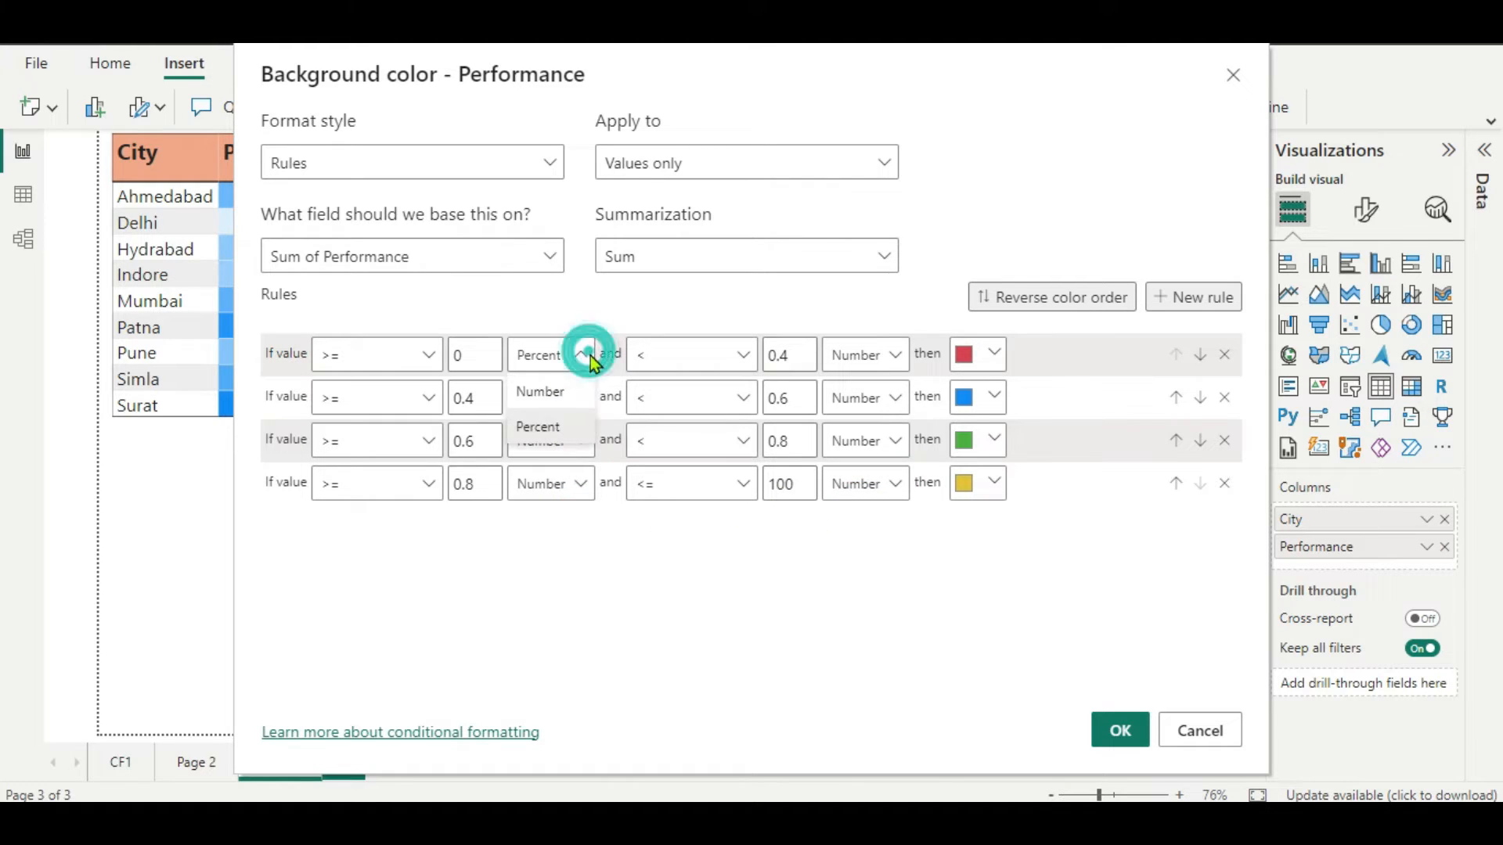
left_click(536, 395)
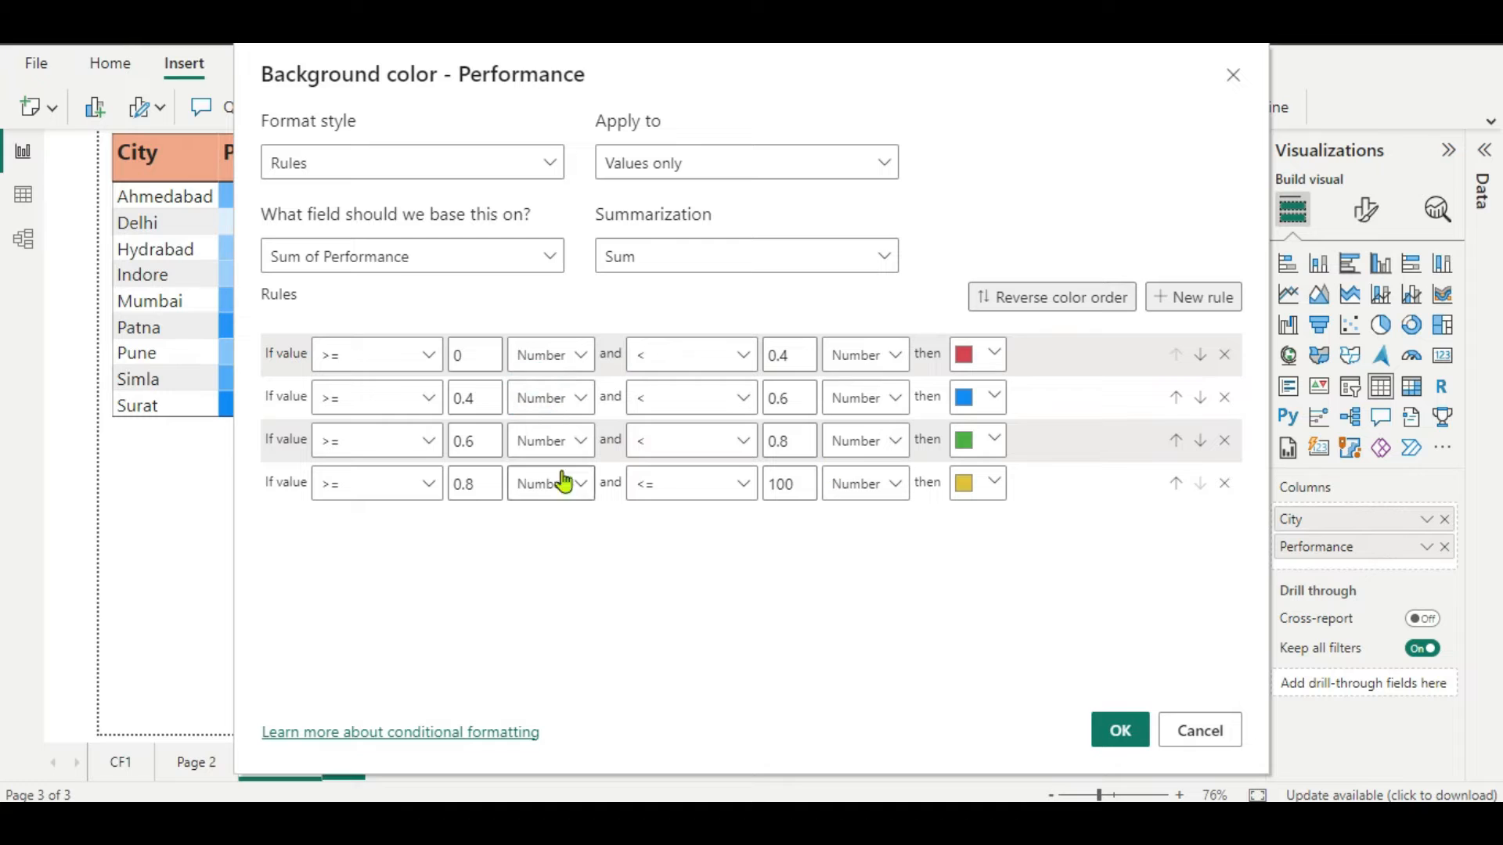
left_click(1110, 732)
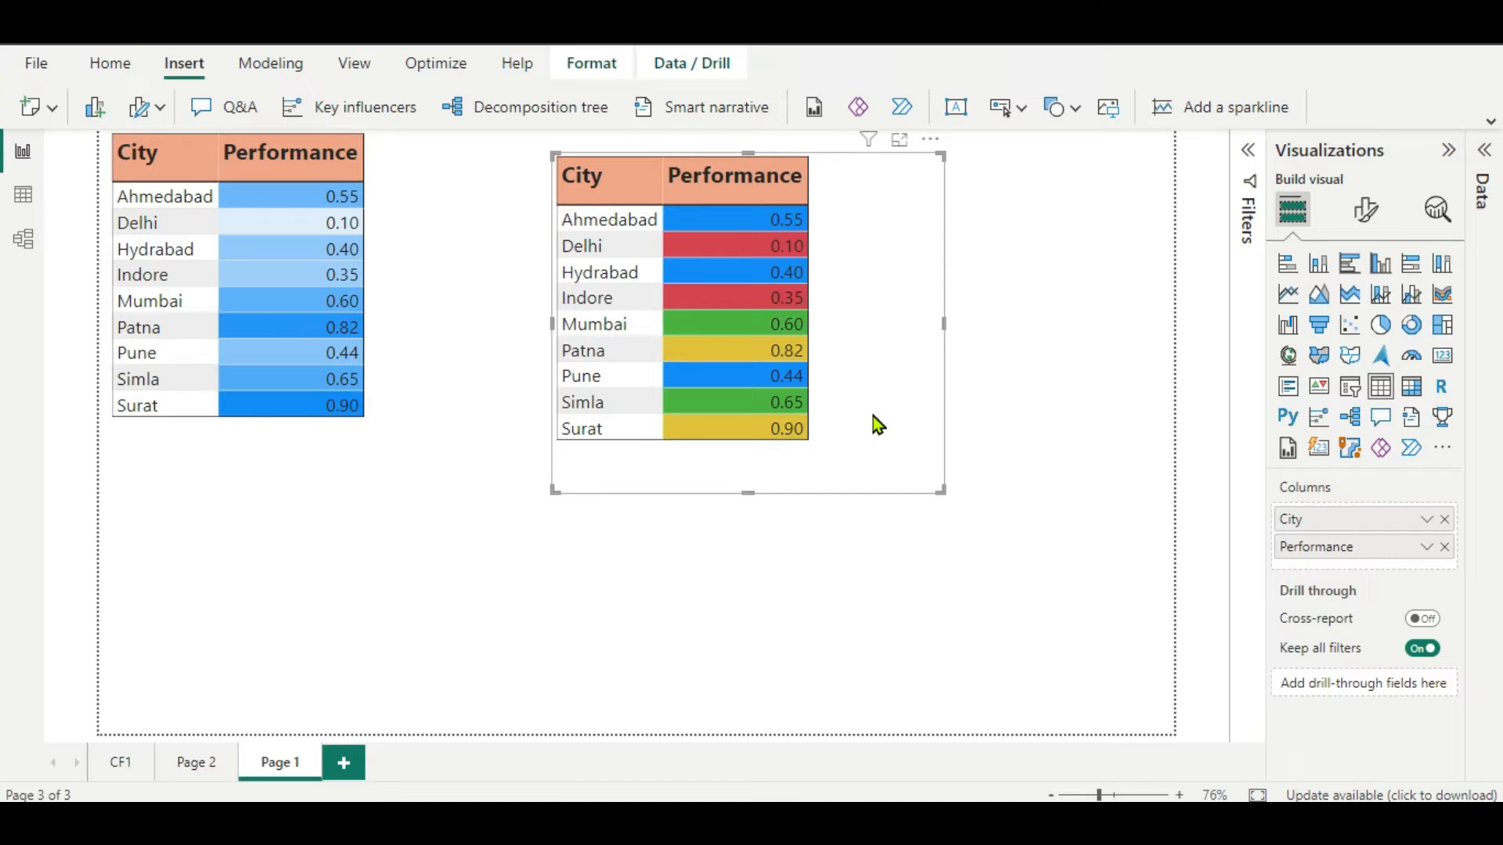
- Move the rule-colored table closer to the first table and view the Percentage table's data
left_click_drag(878, 245, 779, 213)
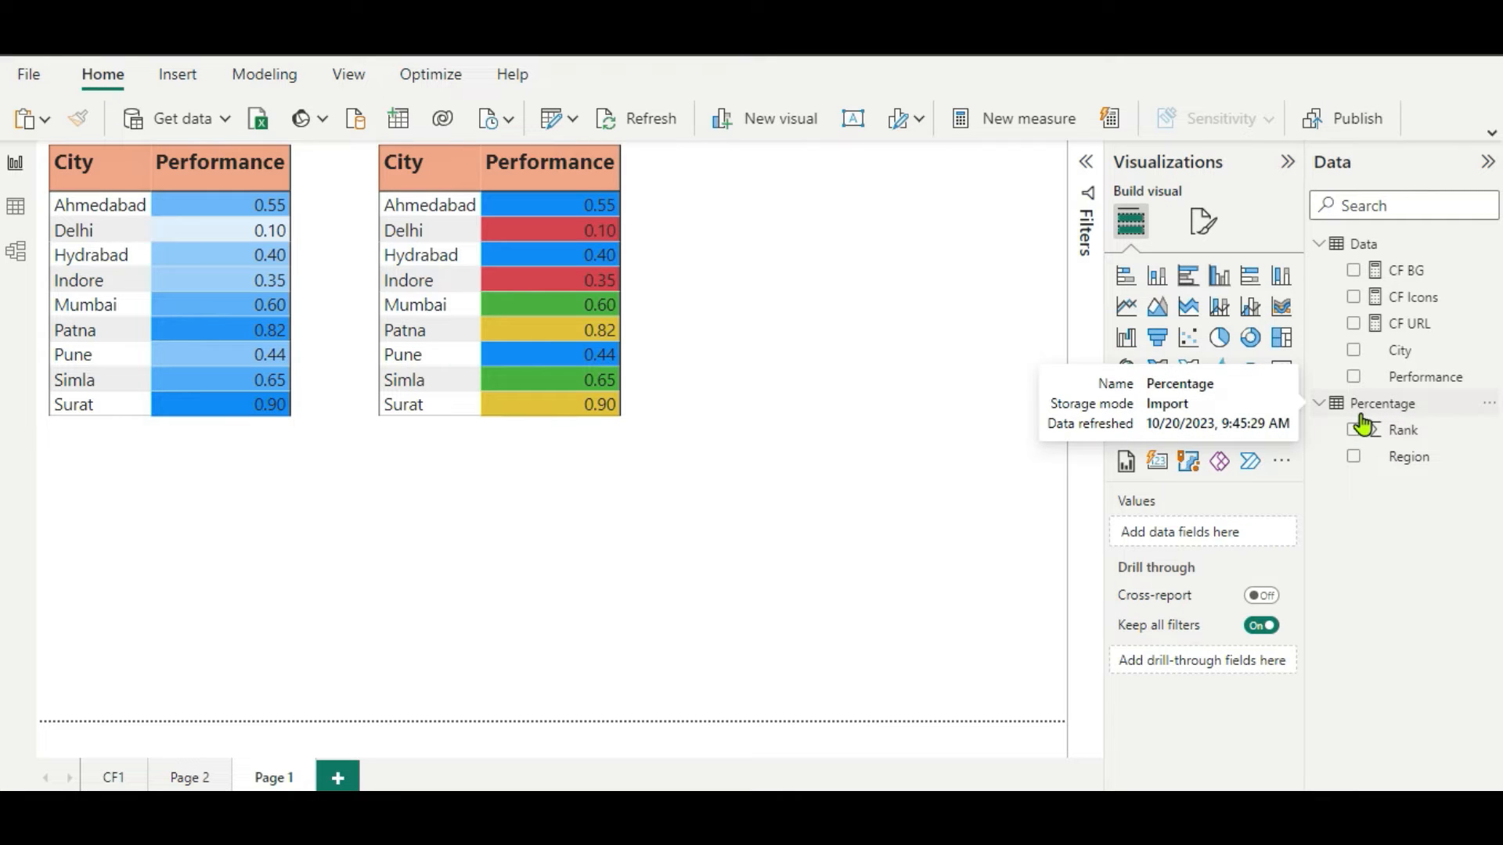
left_click(15, 207)
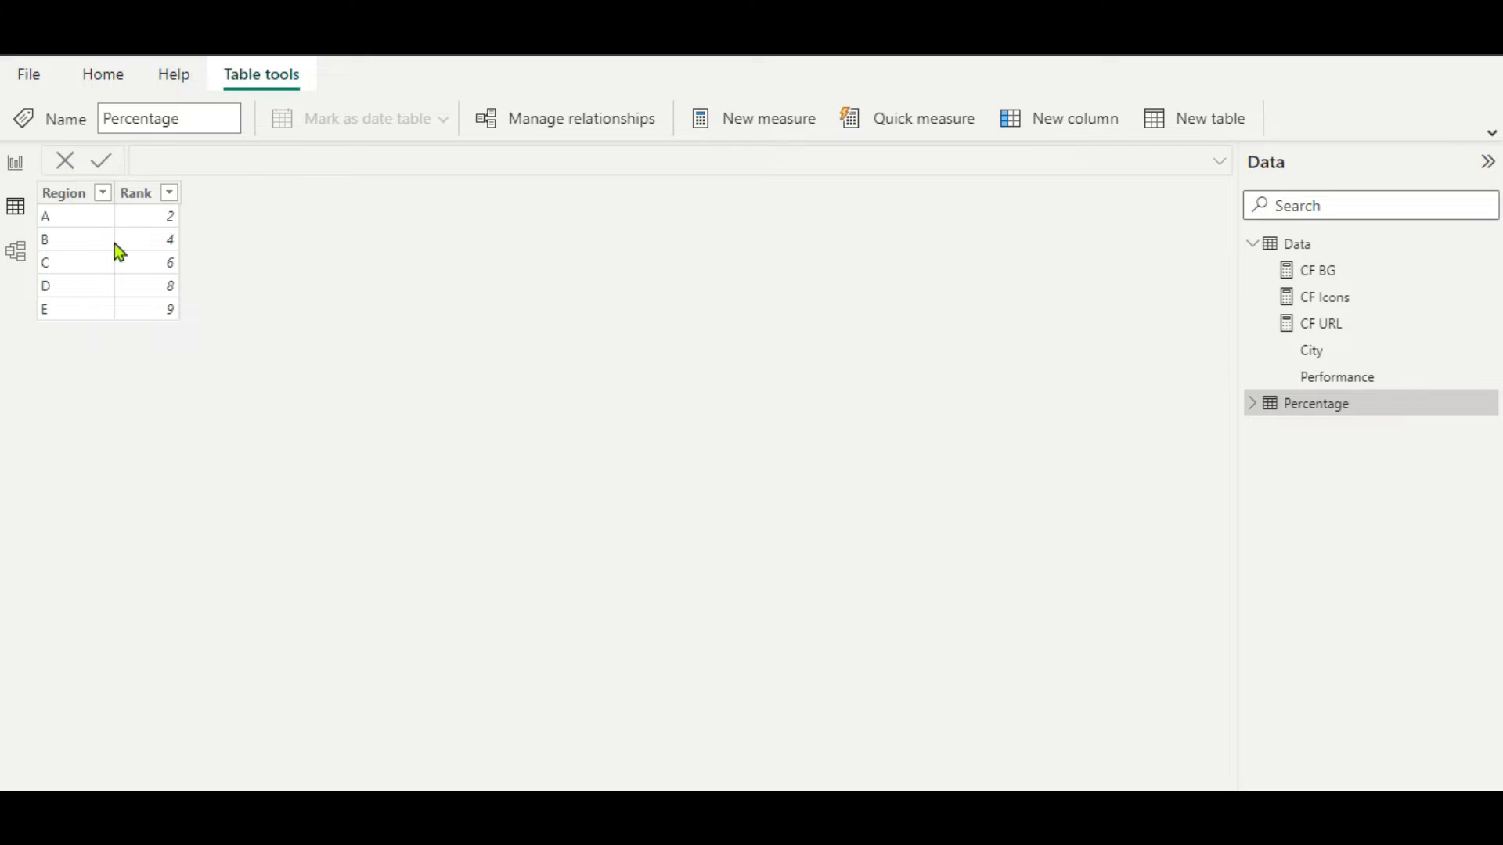
left_click(16, 164)
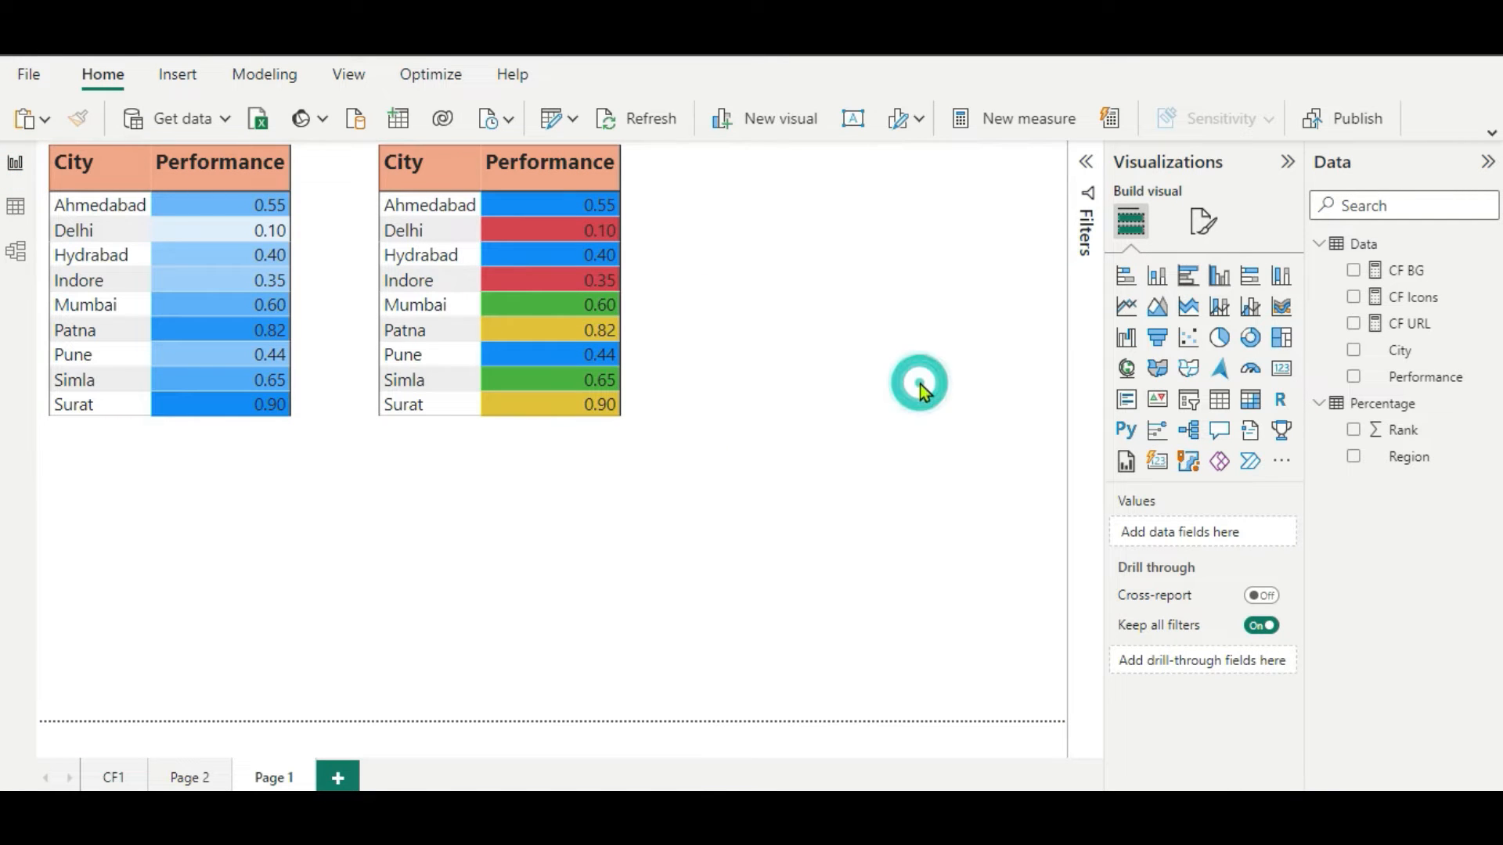
- Place a new table visual beside the two City tables, showing Region and Rank from the Percentage table with Rank not summarized
left_click(1218, 407)
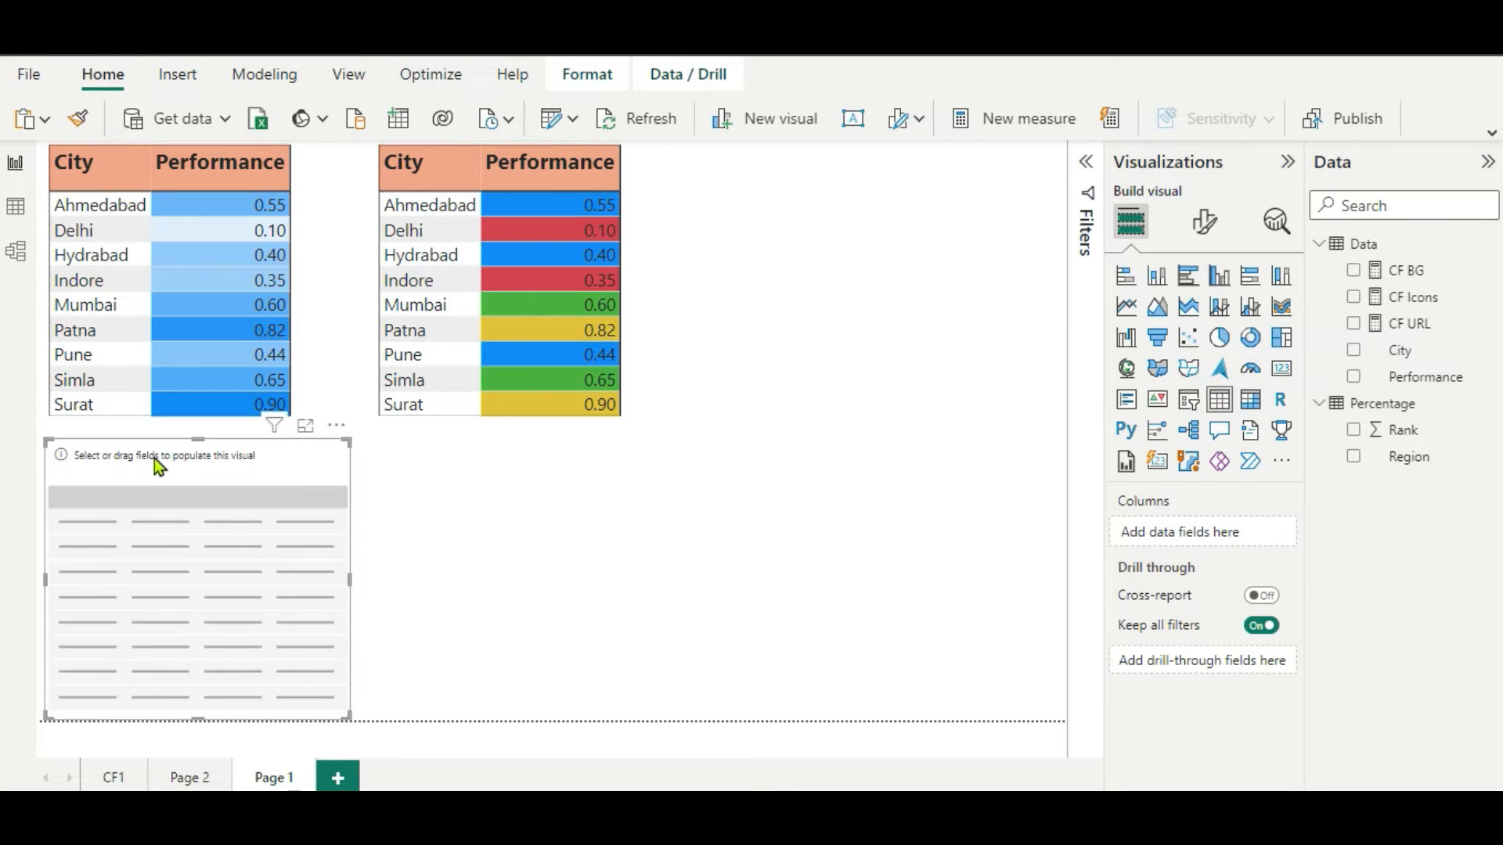
left_click_drag(155, 460, 838, 212)
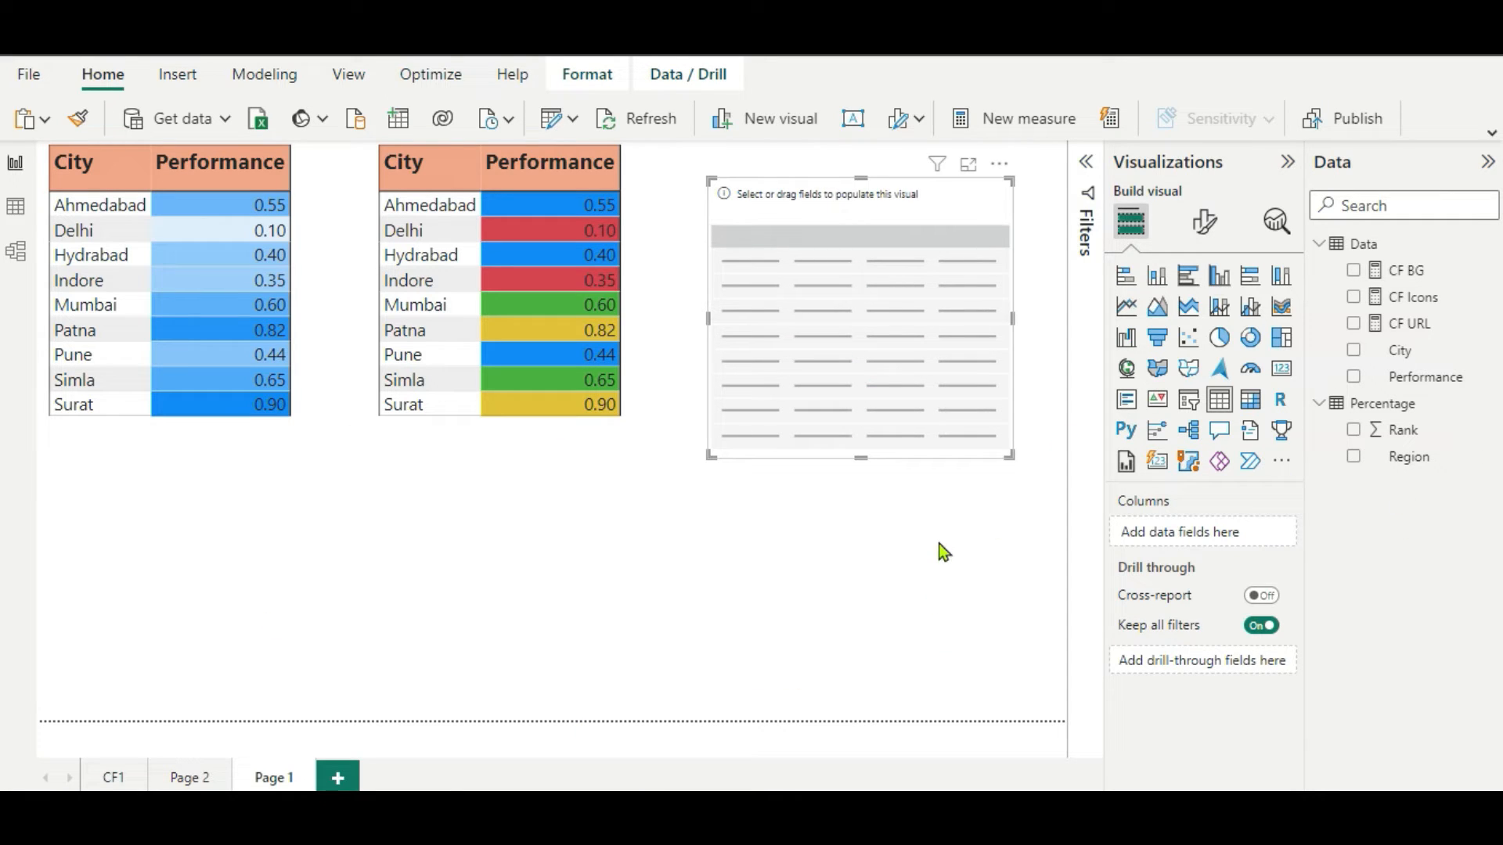
left_click(1354, 458)
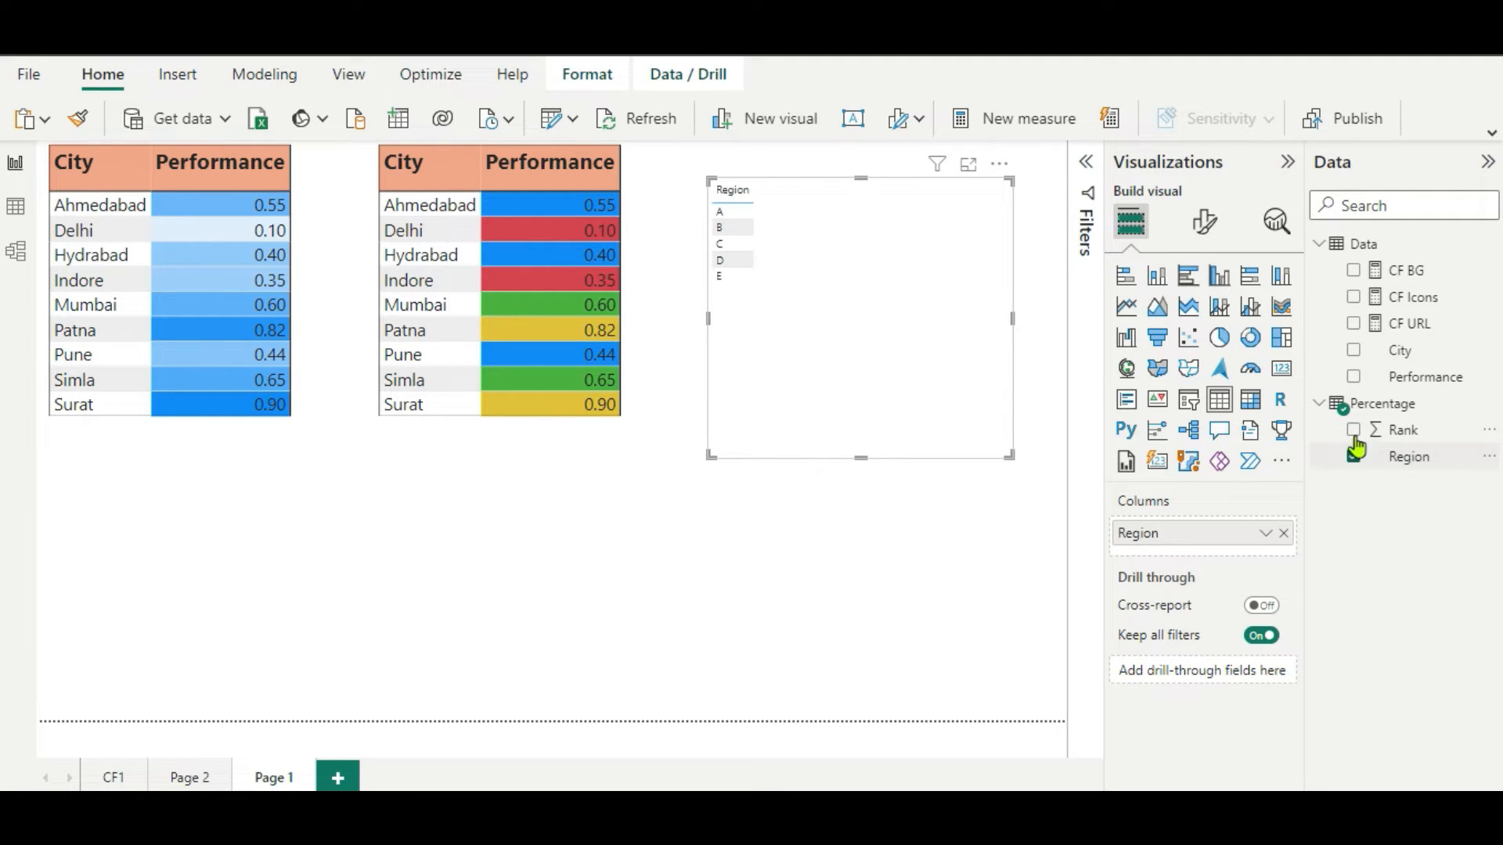
left_click(1354, 431)
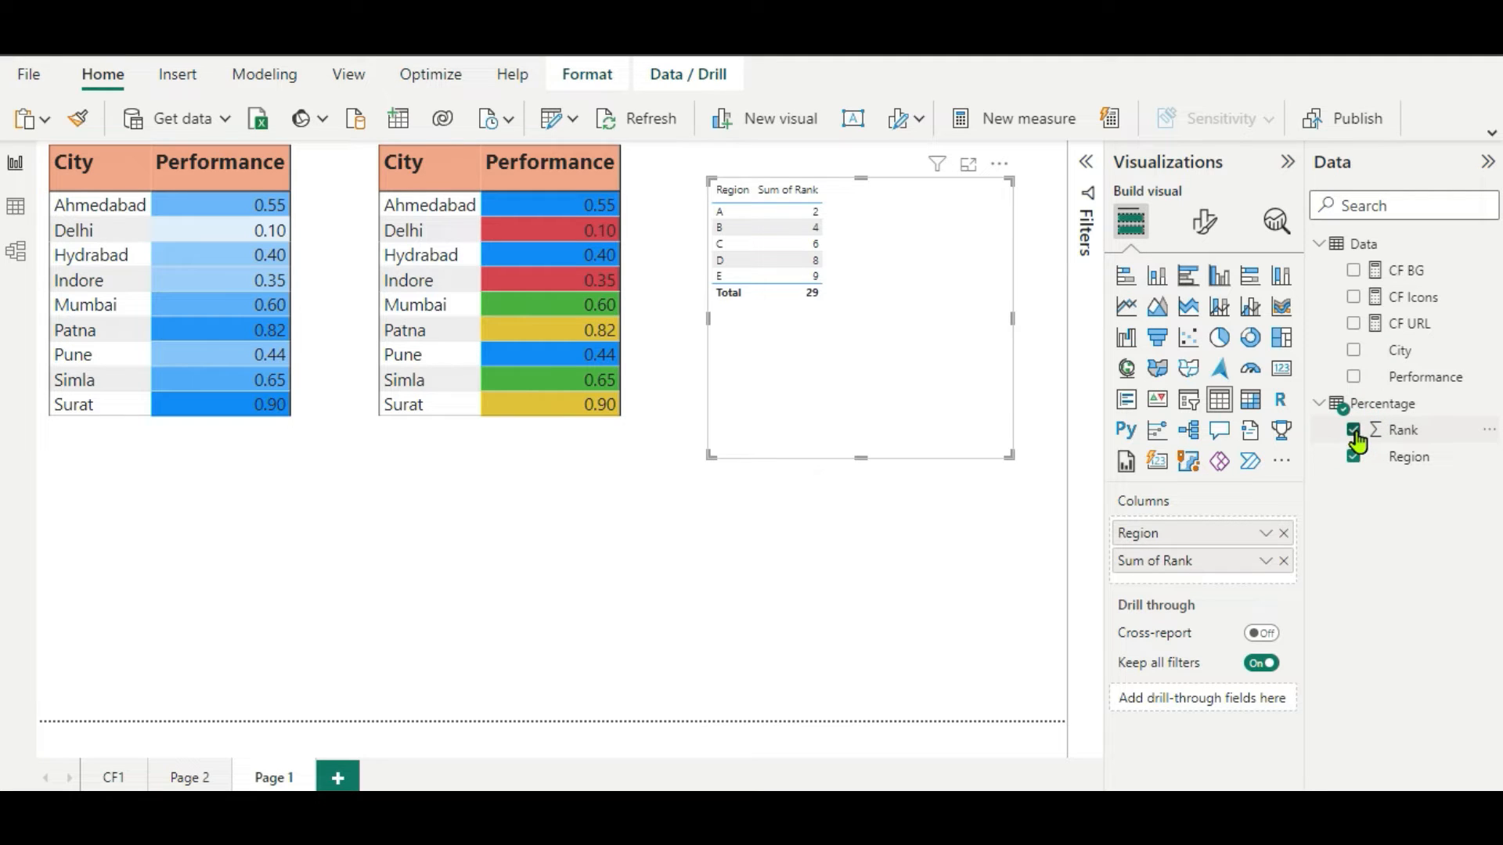
left_click(1266, 562)
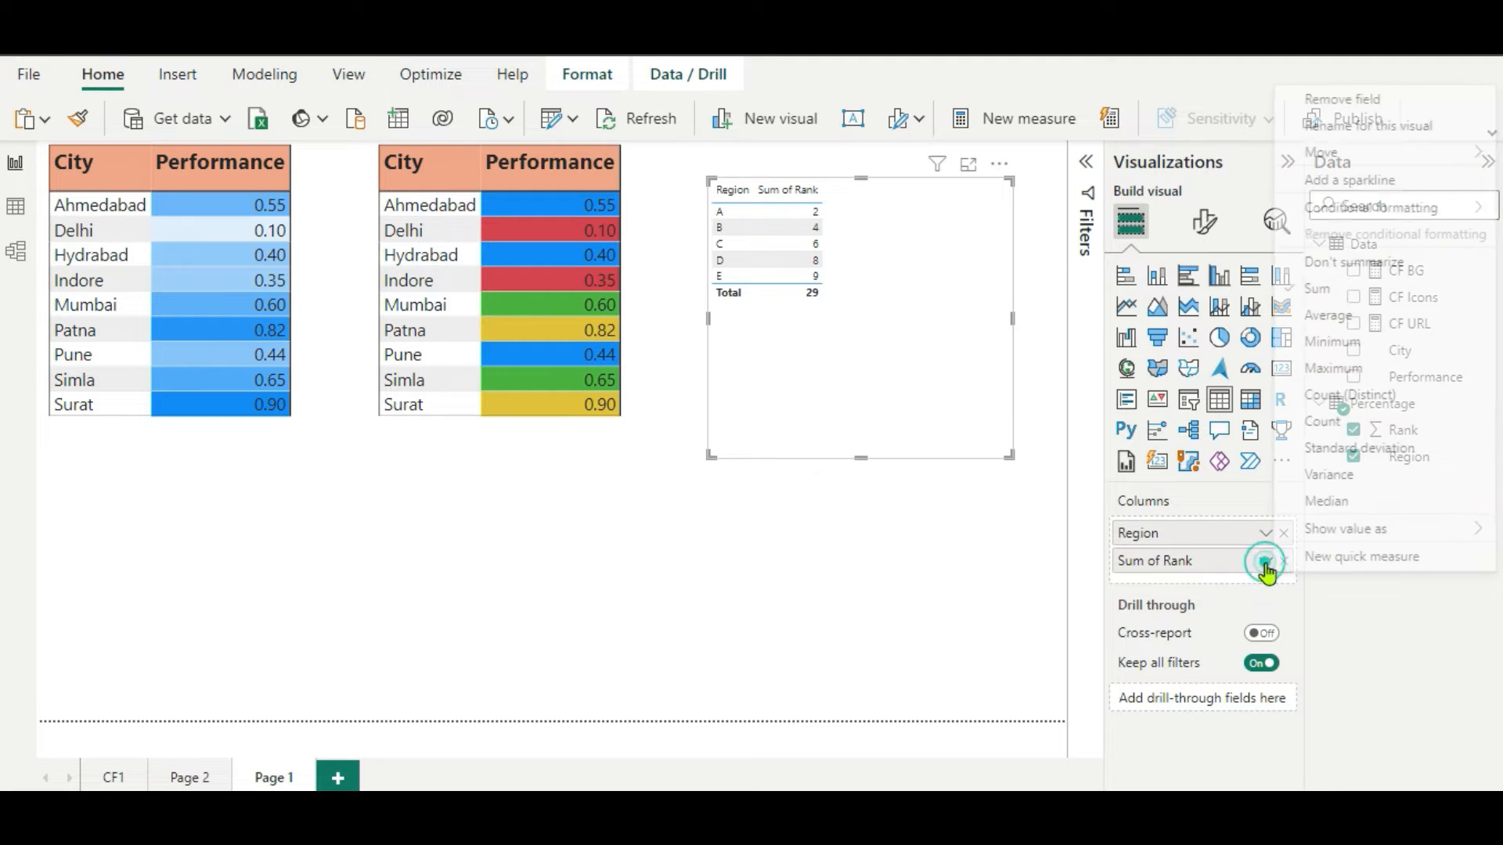
left_click(1324, 266)
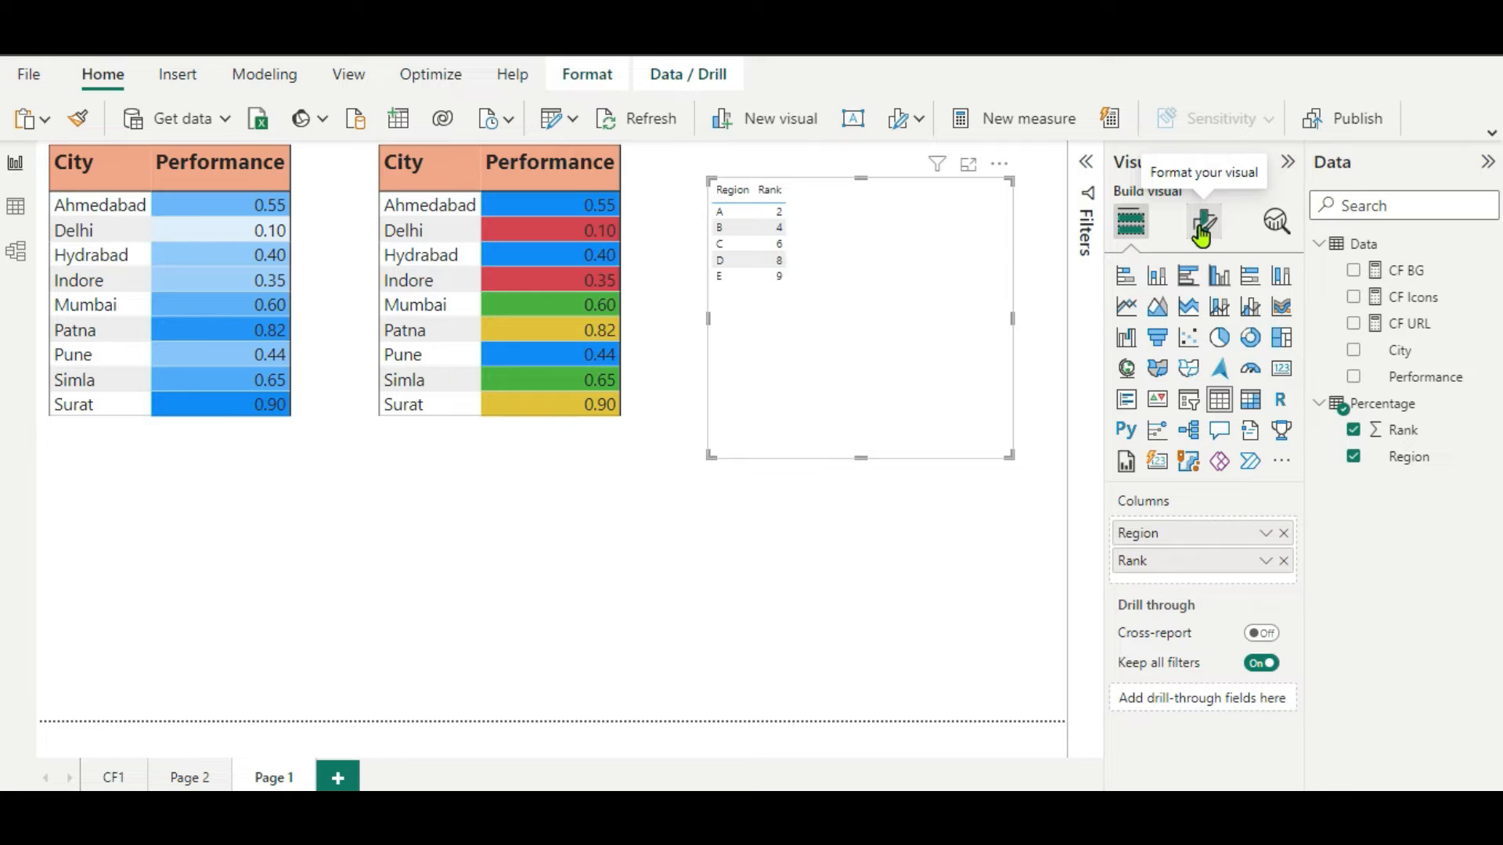
- Copy the formatting of the rule-colored City table onto the Region and Rank table
left_click(868, 557)
left_click(787, 330)
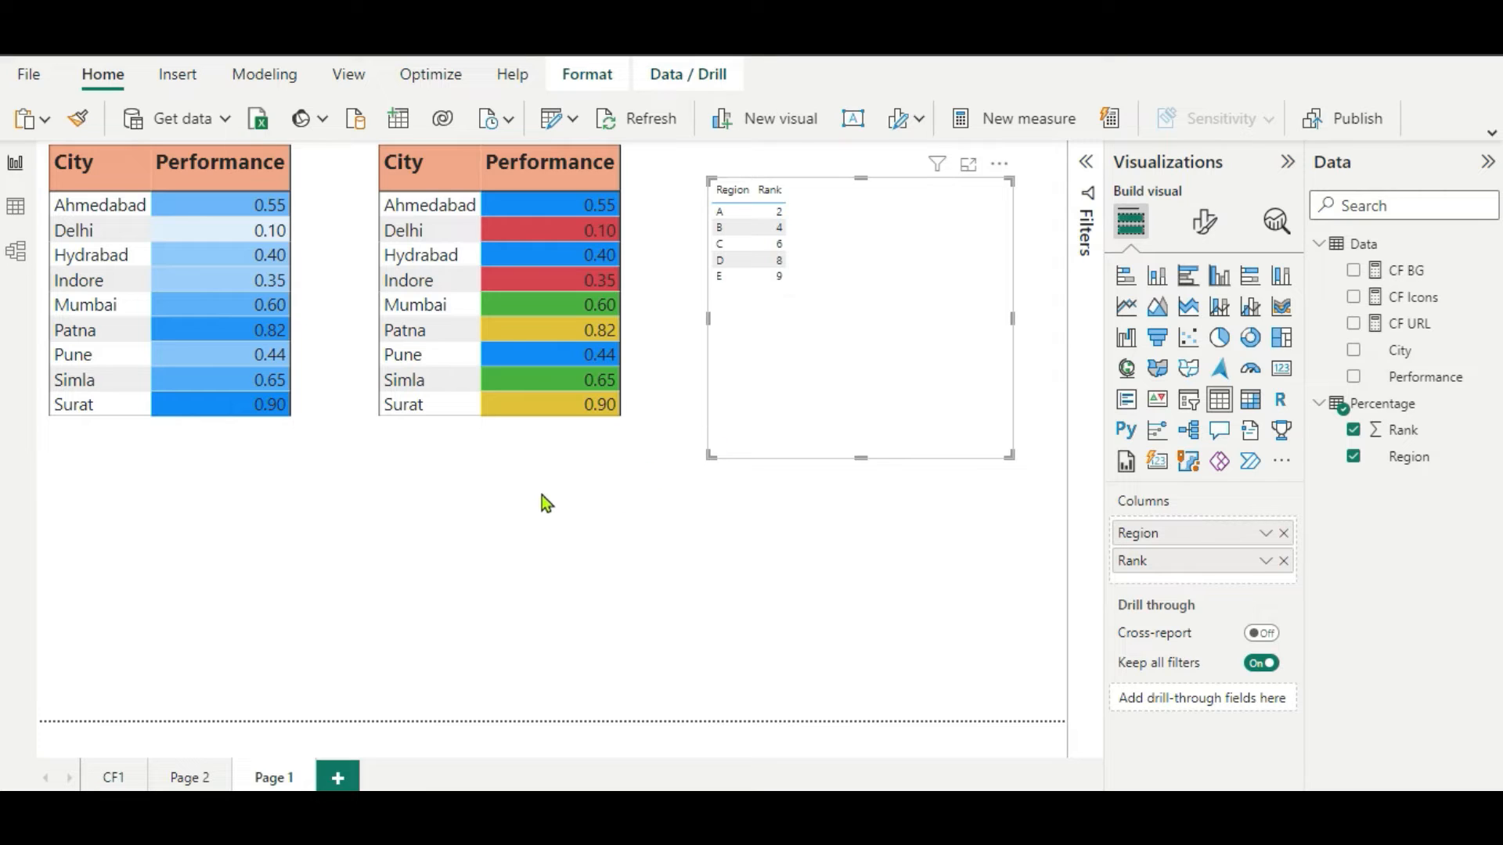
left_click(631, 346)
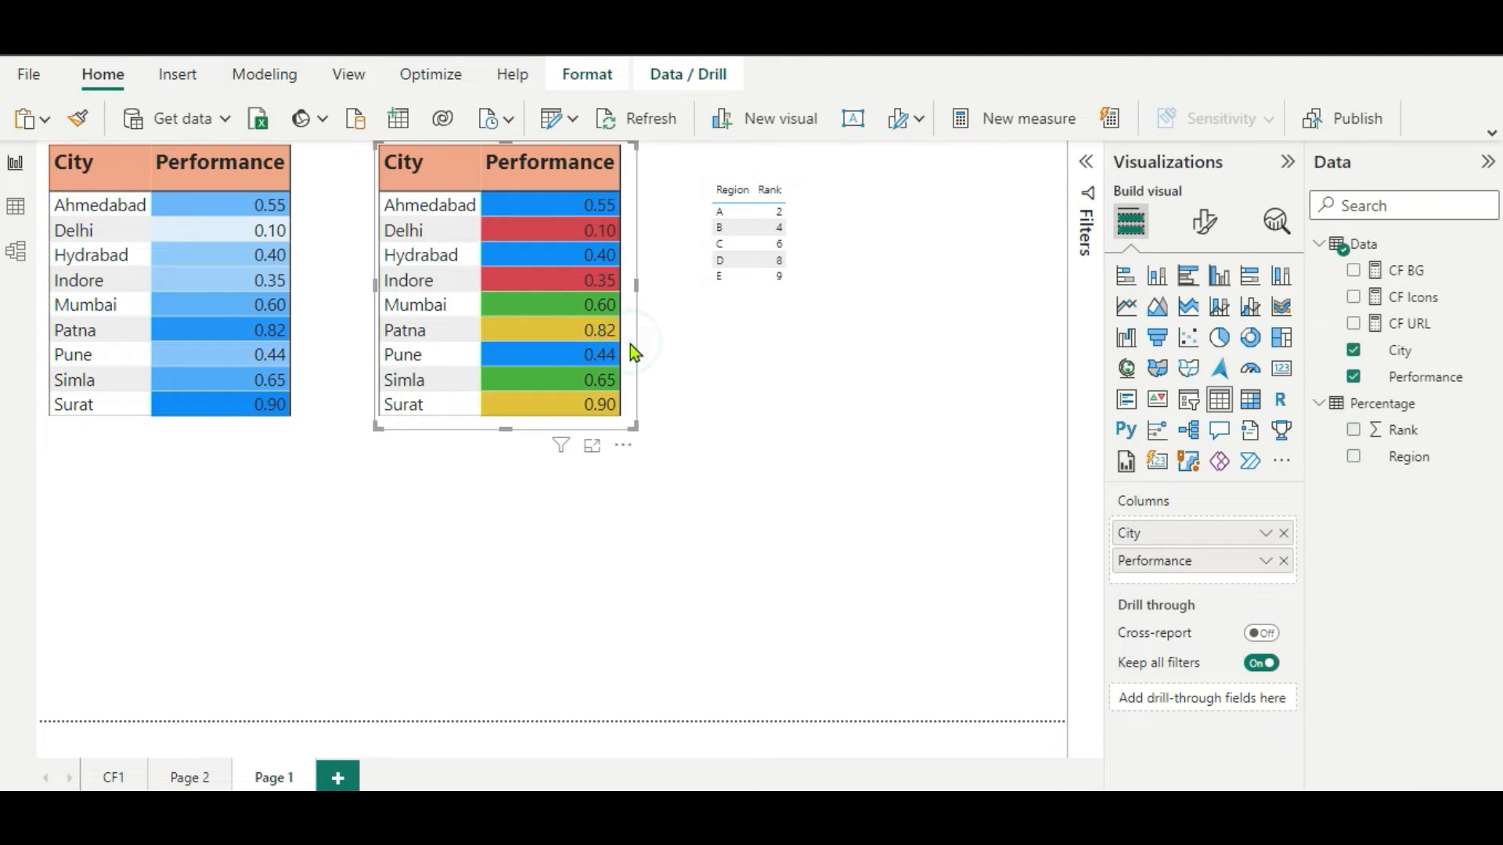
left_click(78, 123)
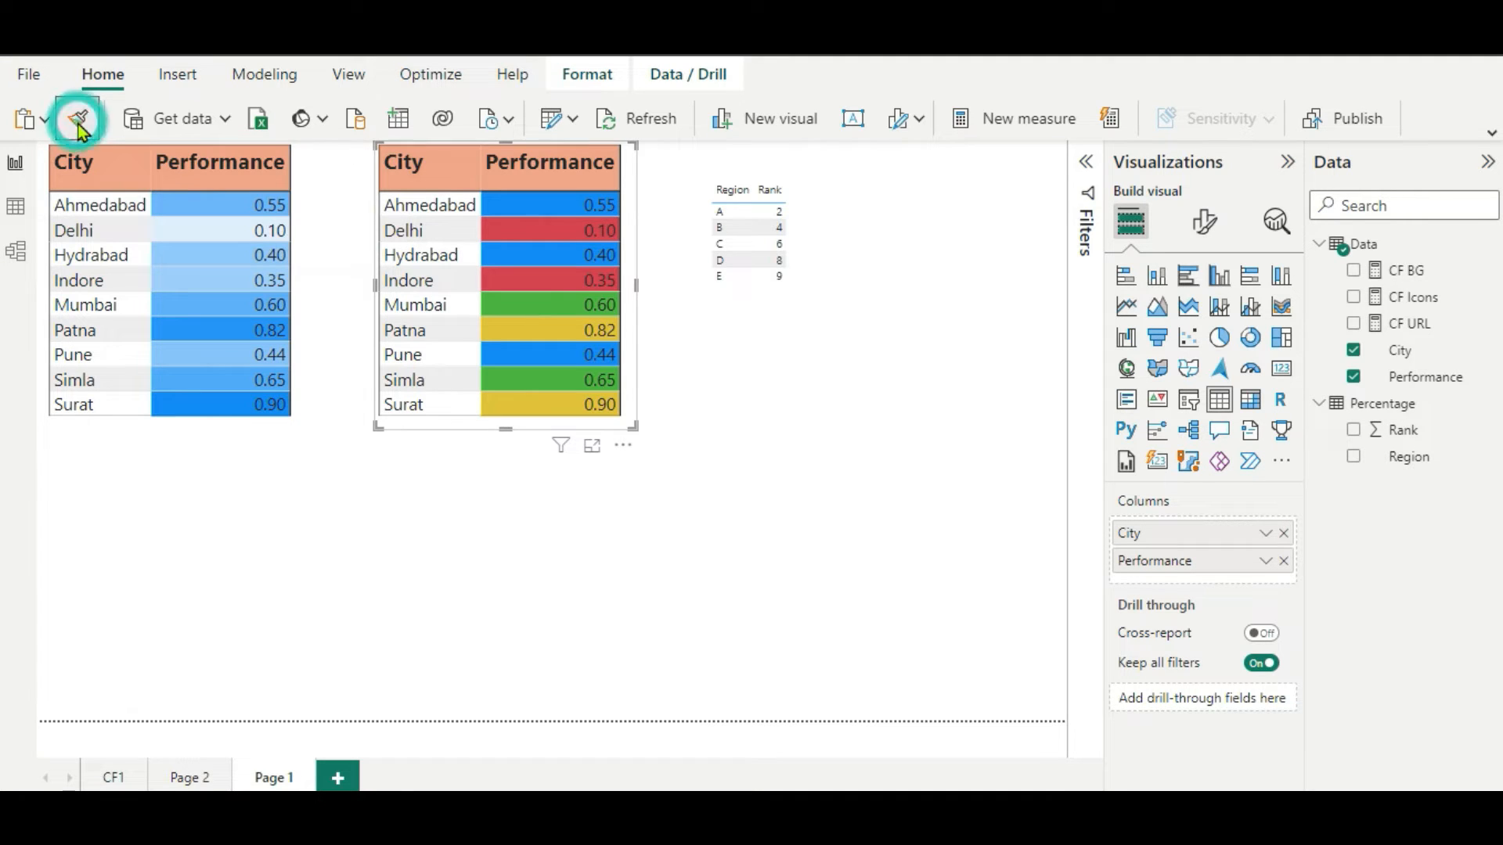
left_click(783, 280)
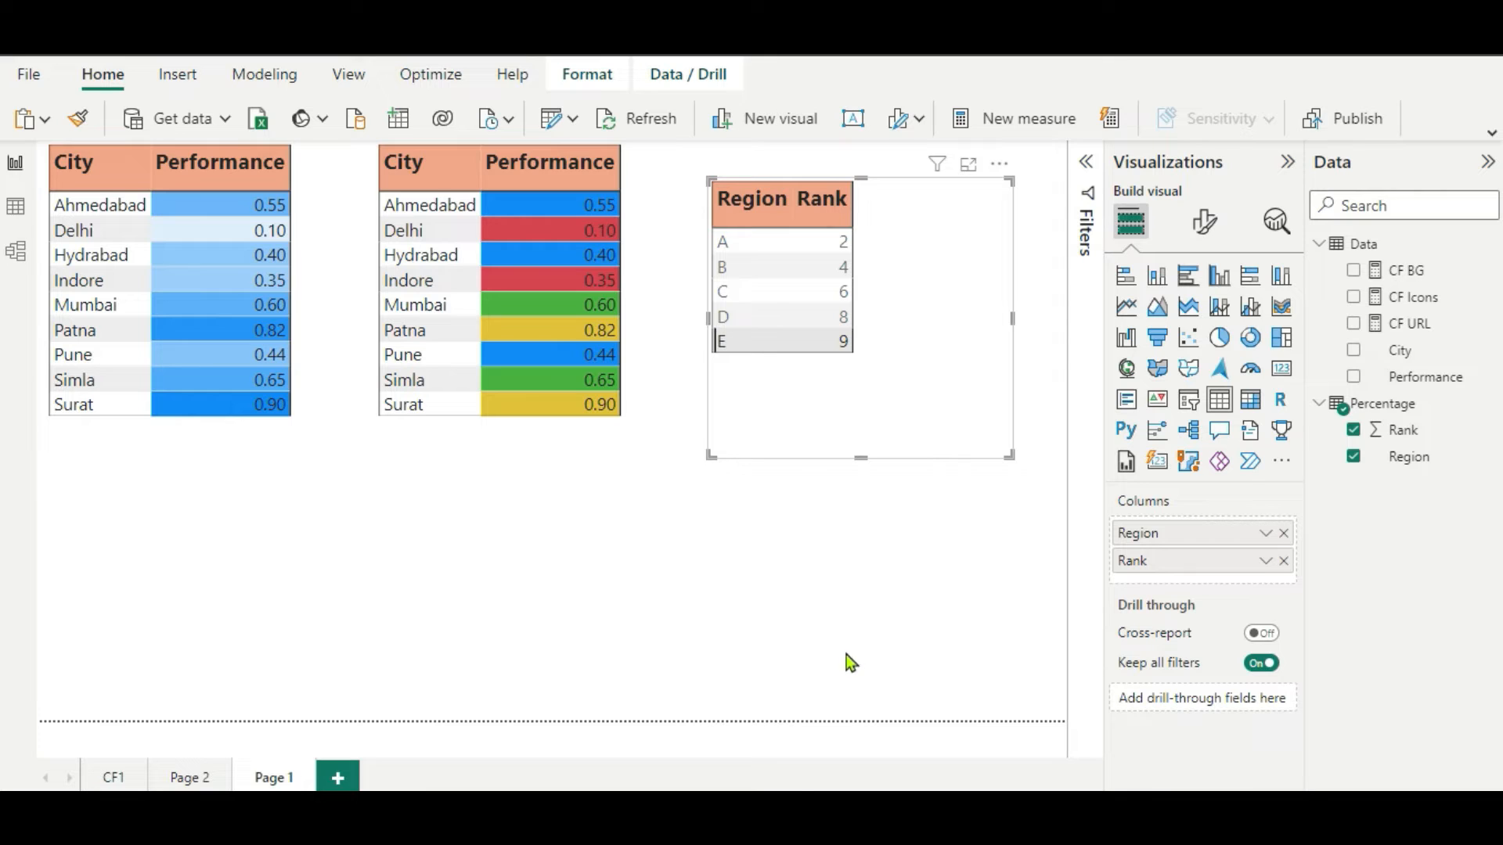
- Open background color conditional formatting for Rank and set its format style to Rules
left_click(1265, 561)
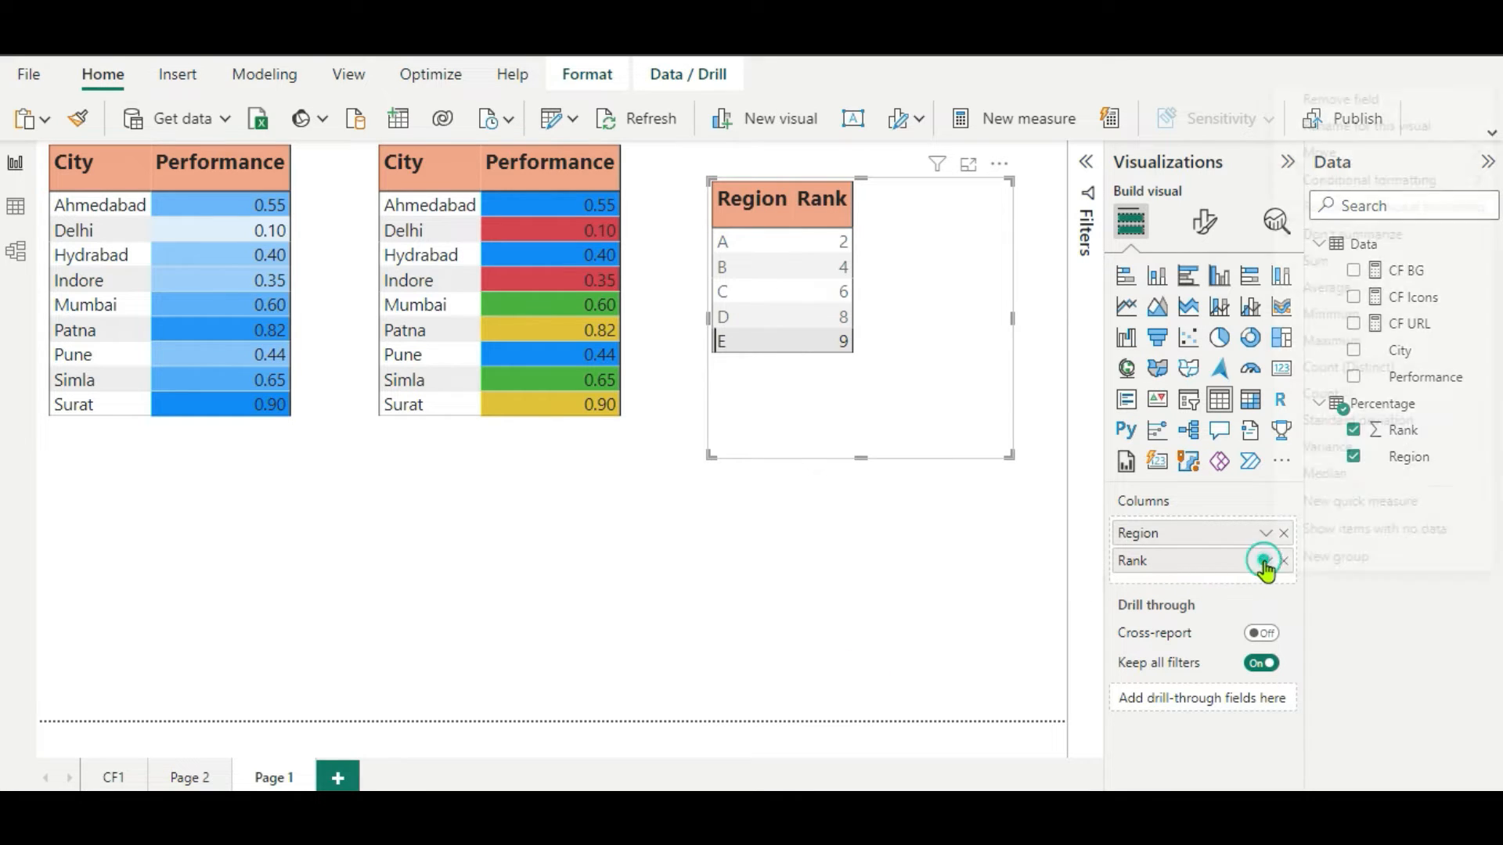
mouse_move(1325, 191)
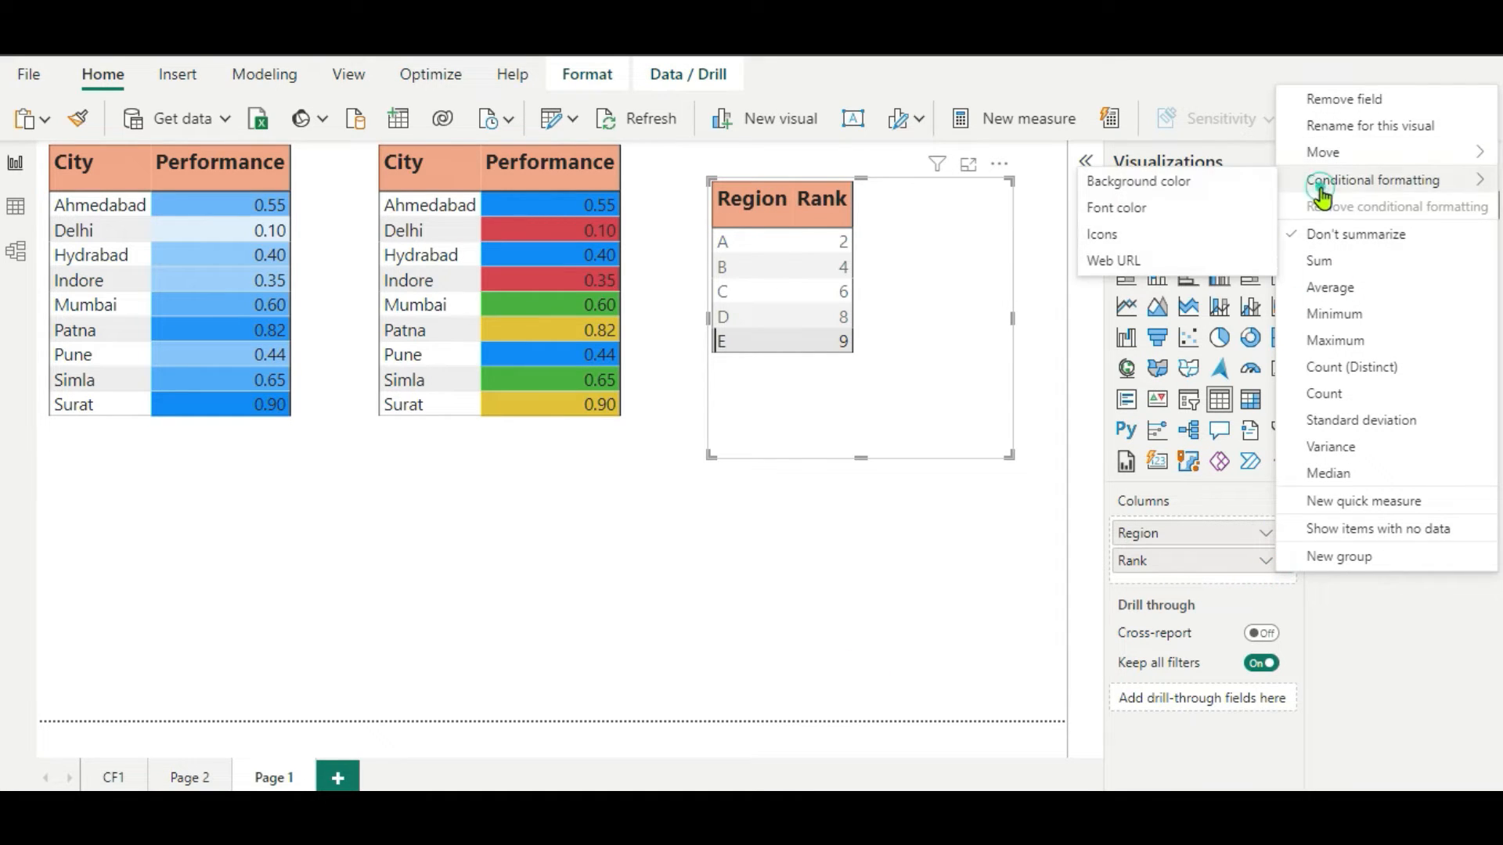
left_click(1135, 182)
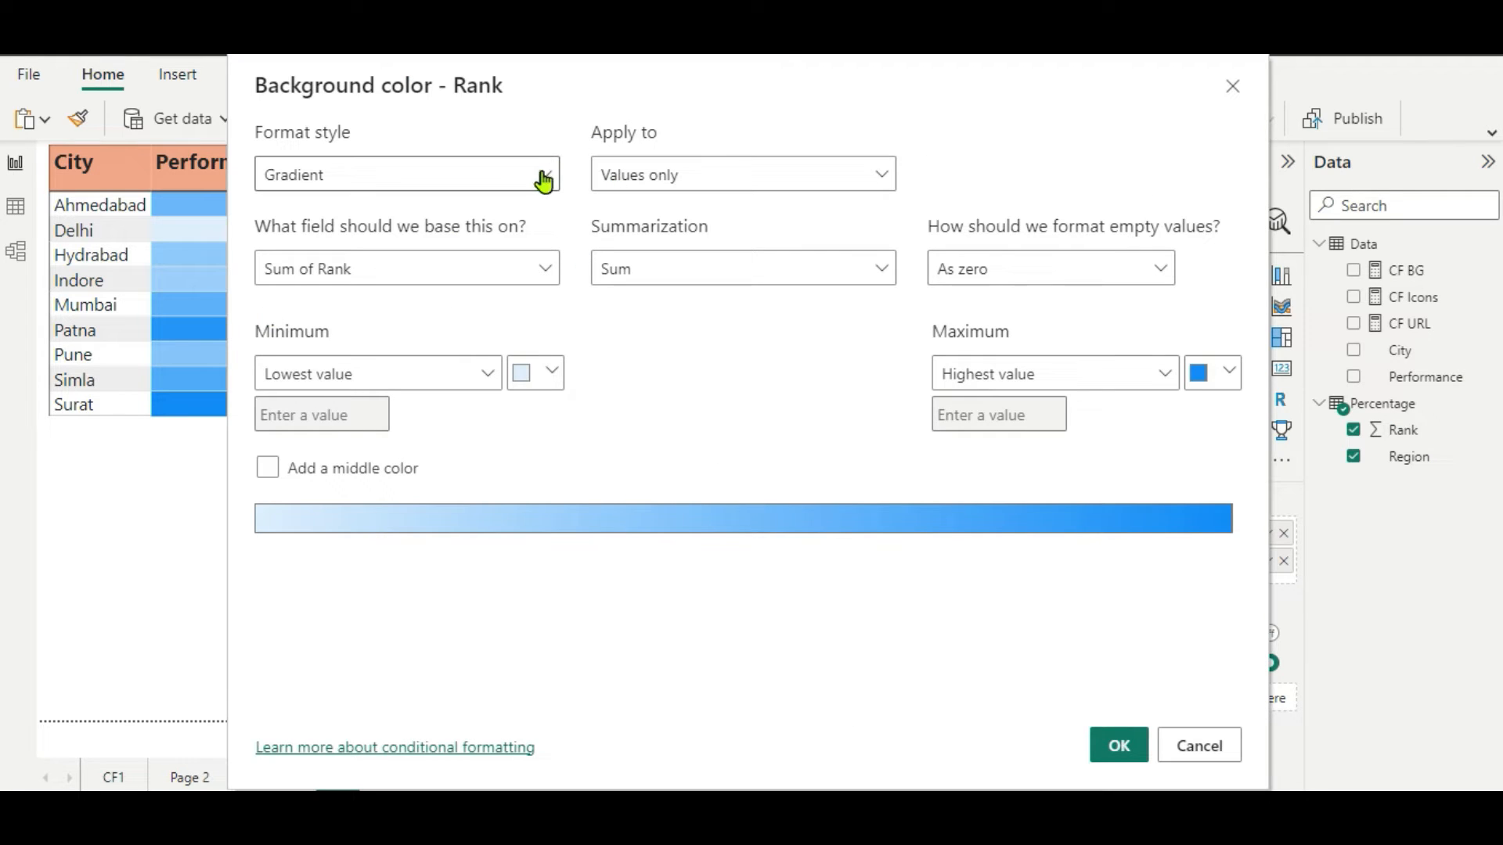
left_click(540, 175)
left_click(488, 240)
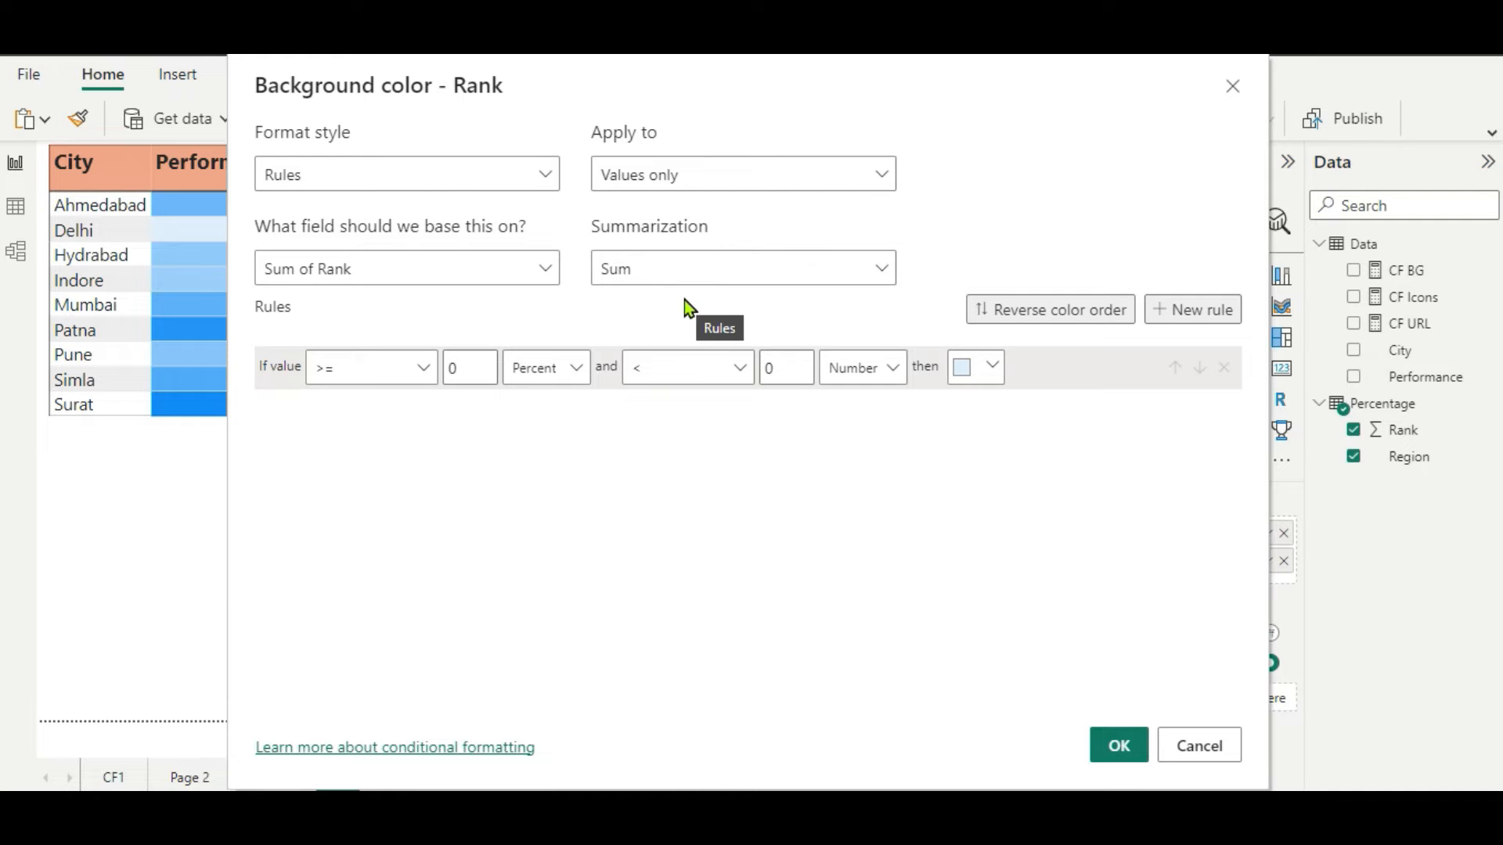
left_click_drag(595, 81, 515, 429)
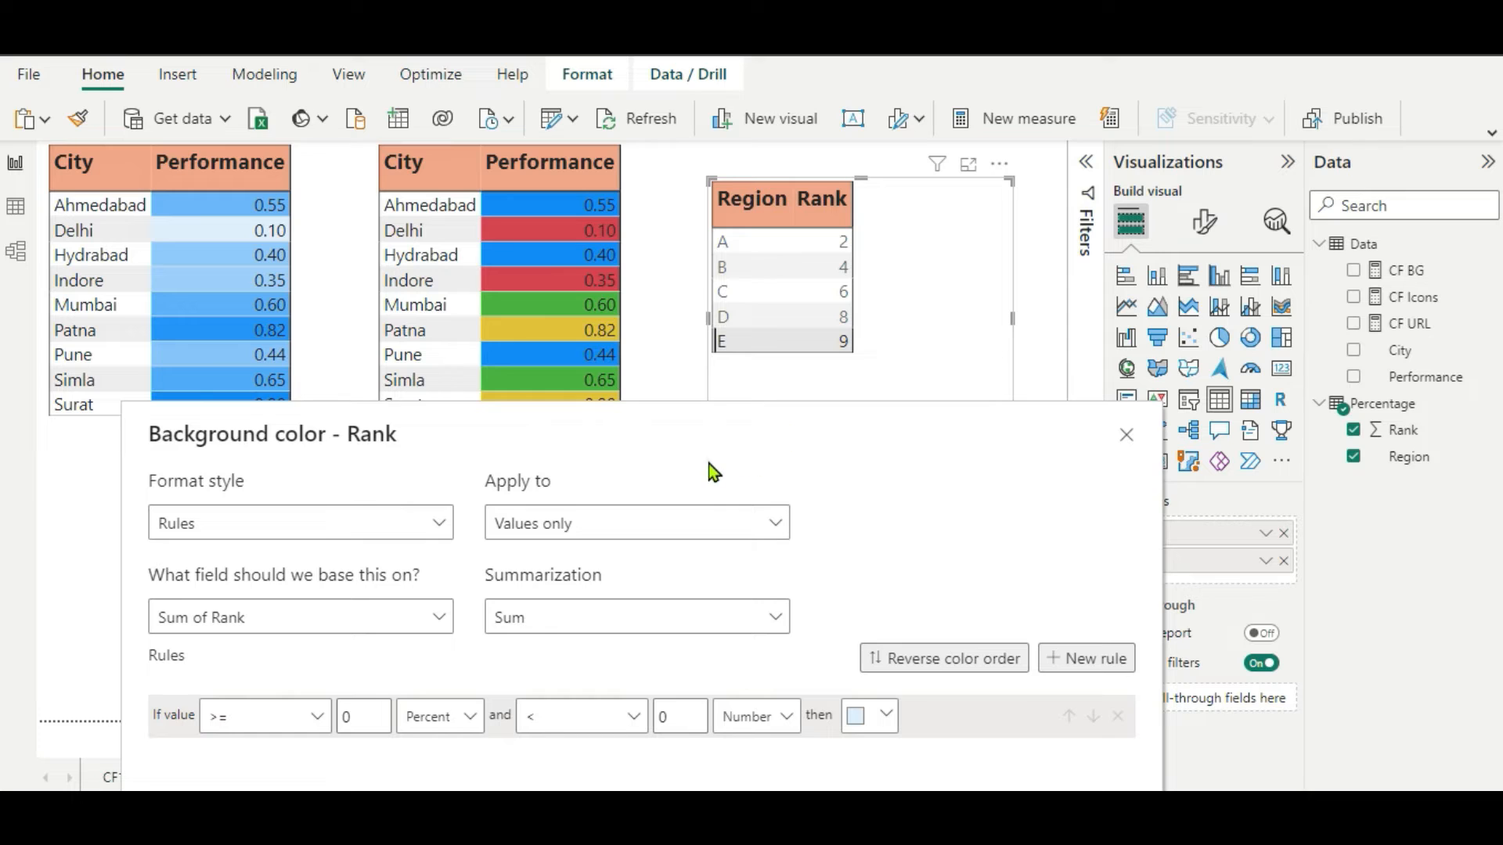
left_click_drag(708, 464, 940, 128)
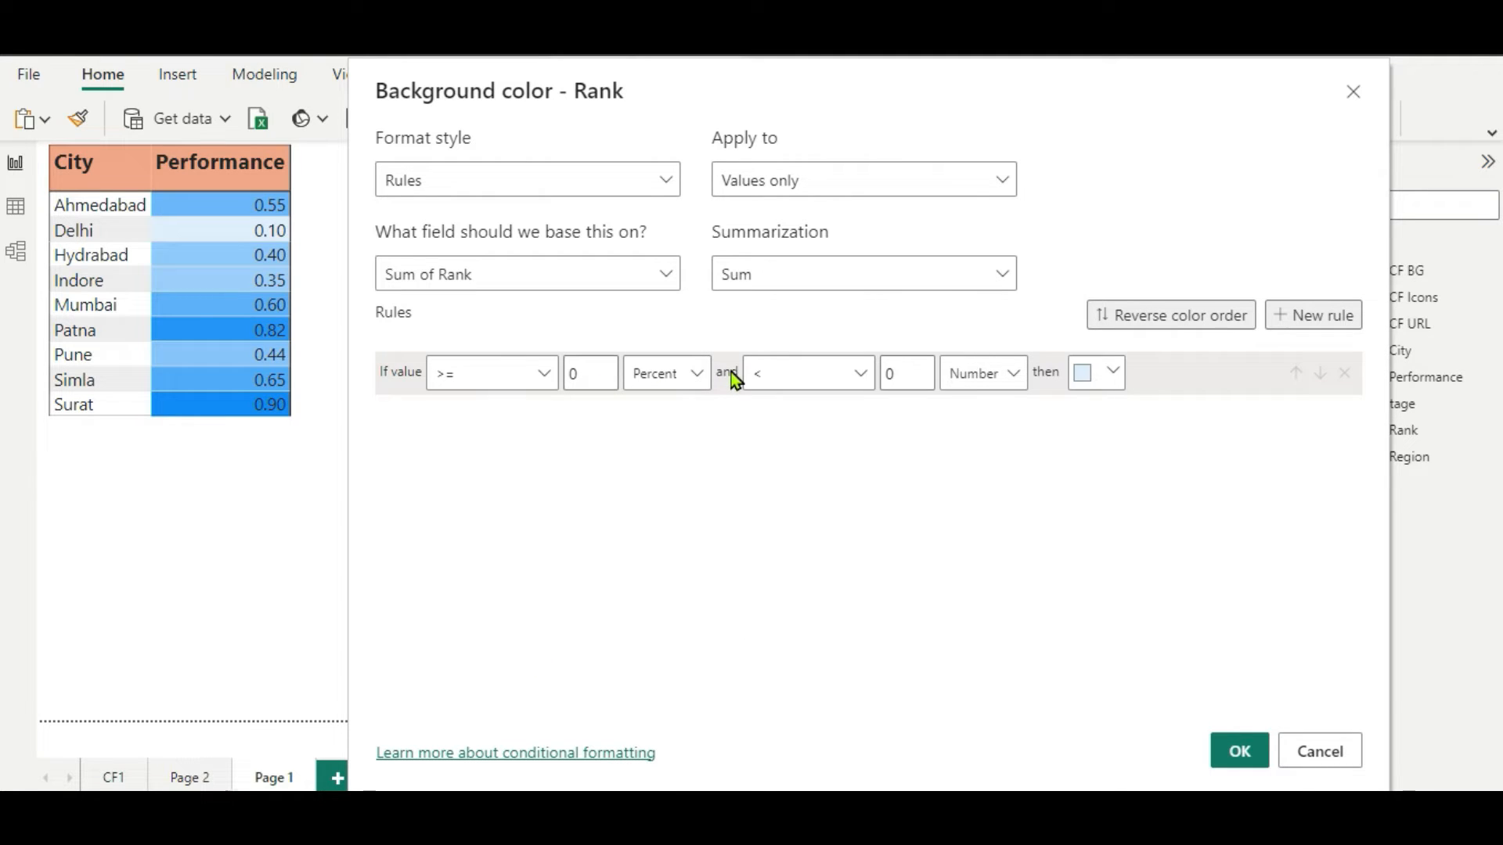
- Set the first Rank rule's upper limit to < 35 and its color to red
left_click(919, 373)
key("BackSpace")
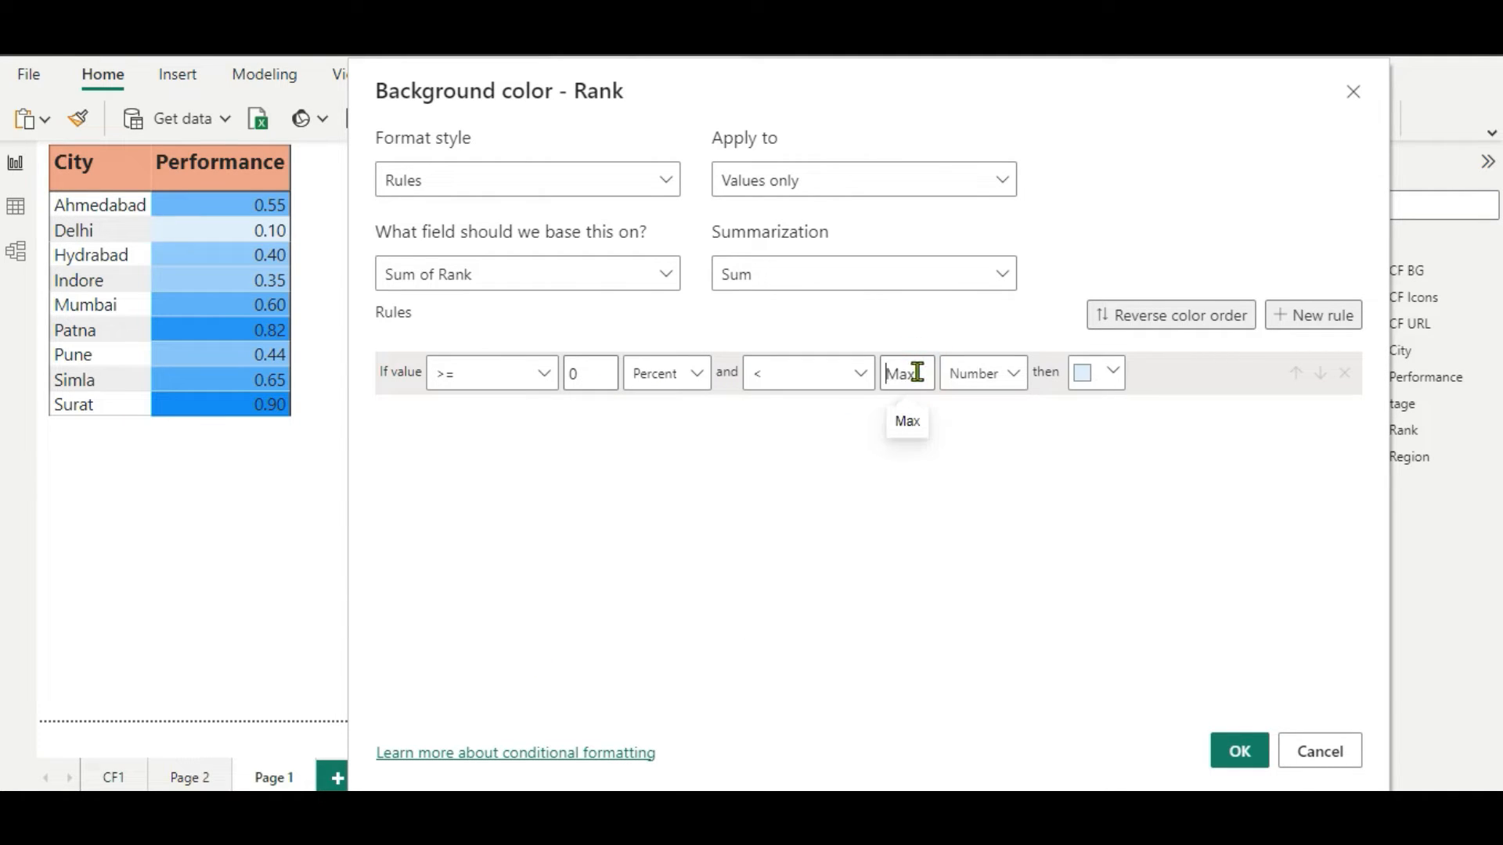
type("35")
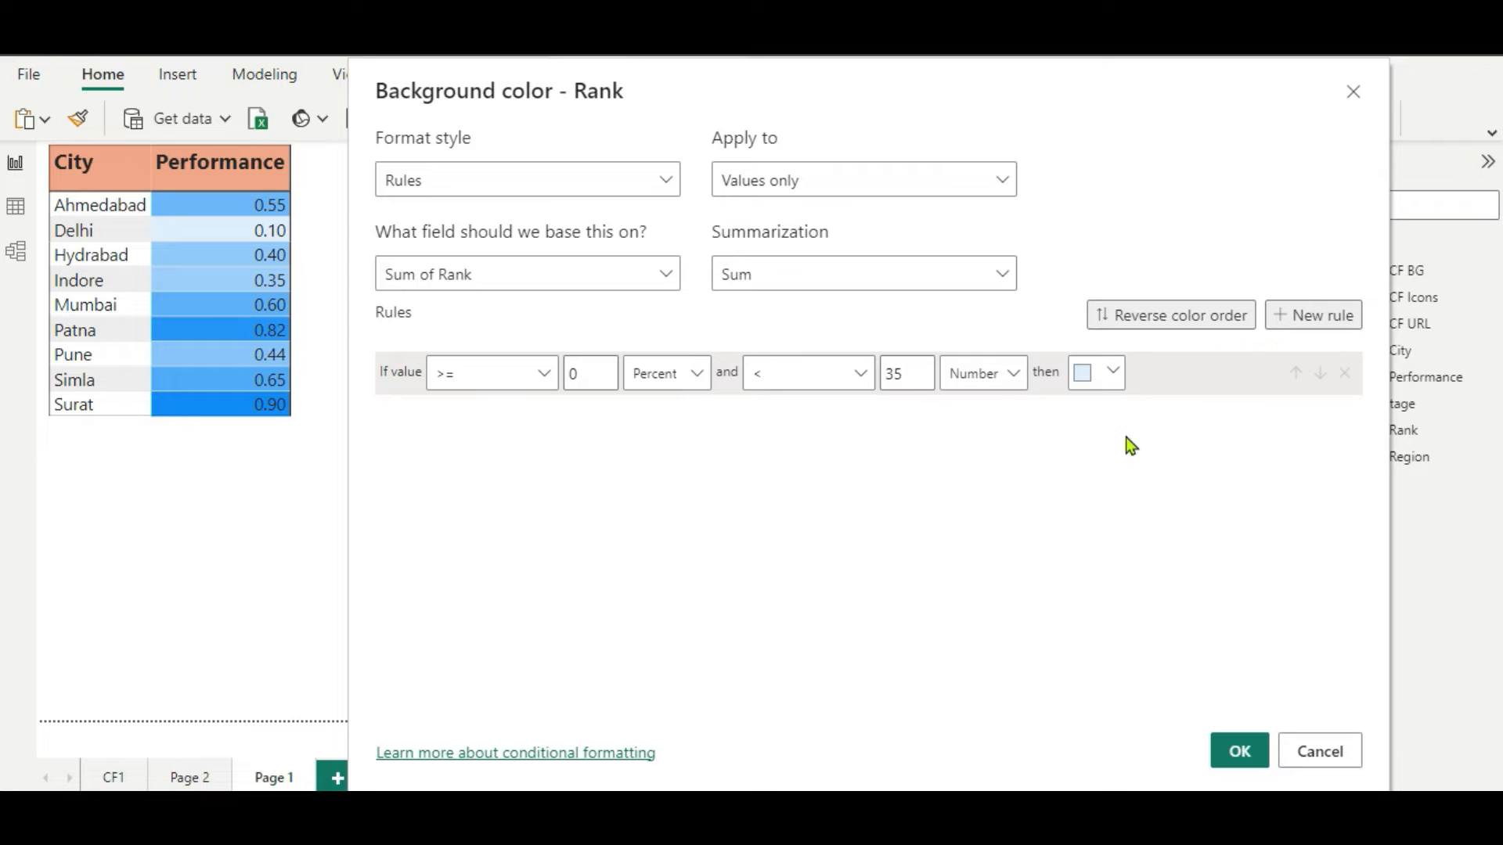
left_click(1112, 378)
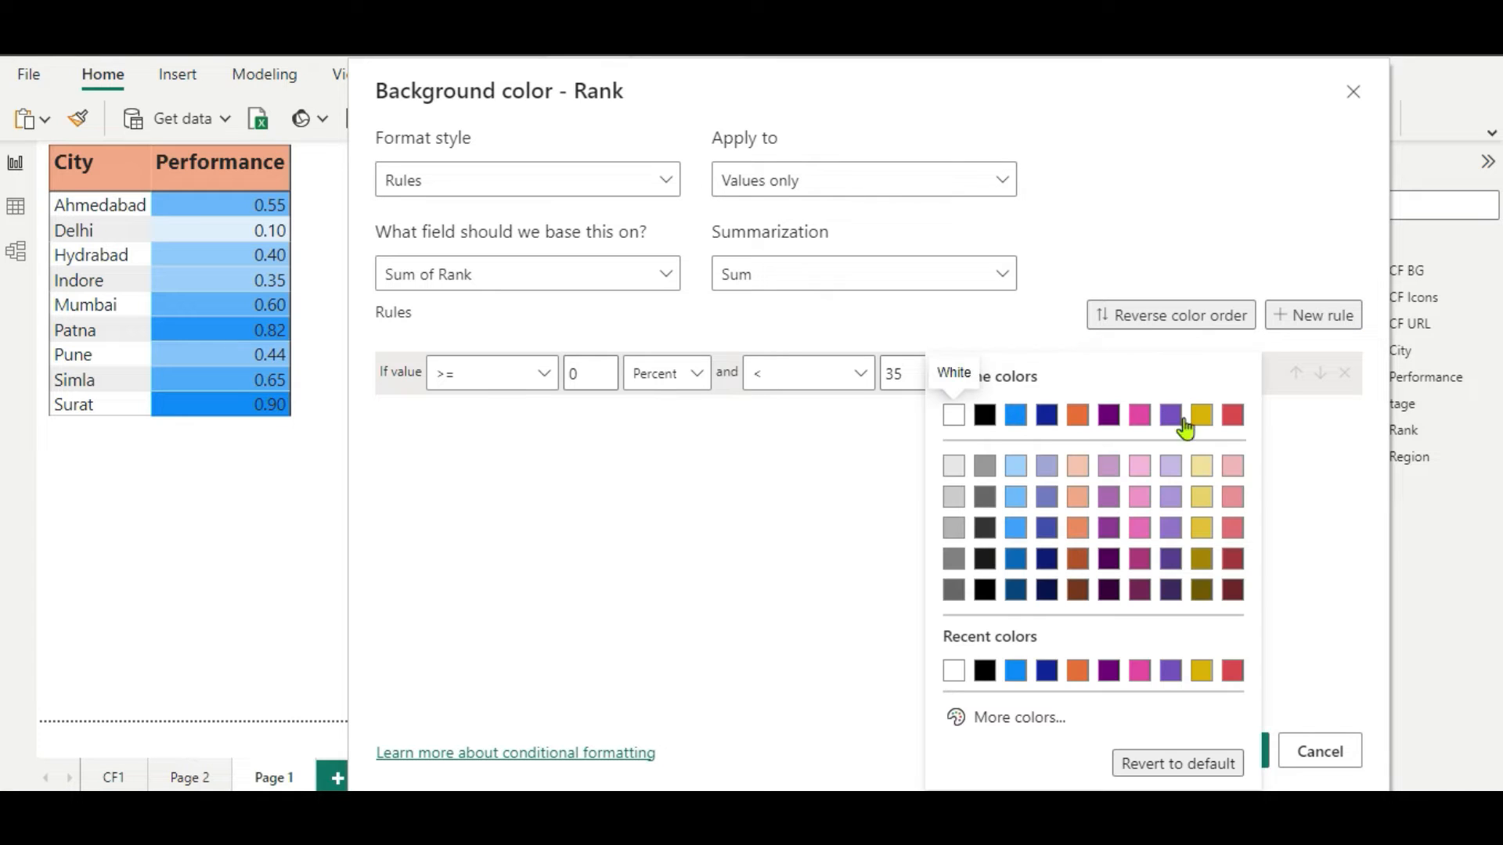
left_click(1233, 416)
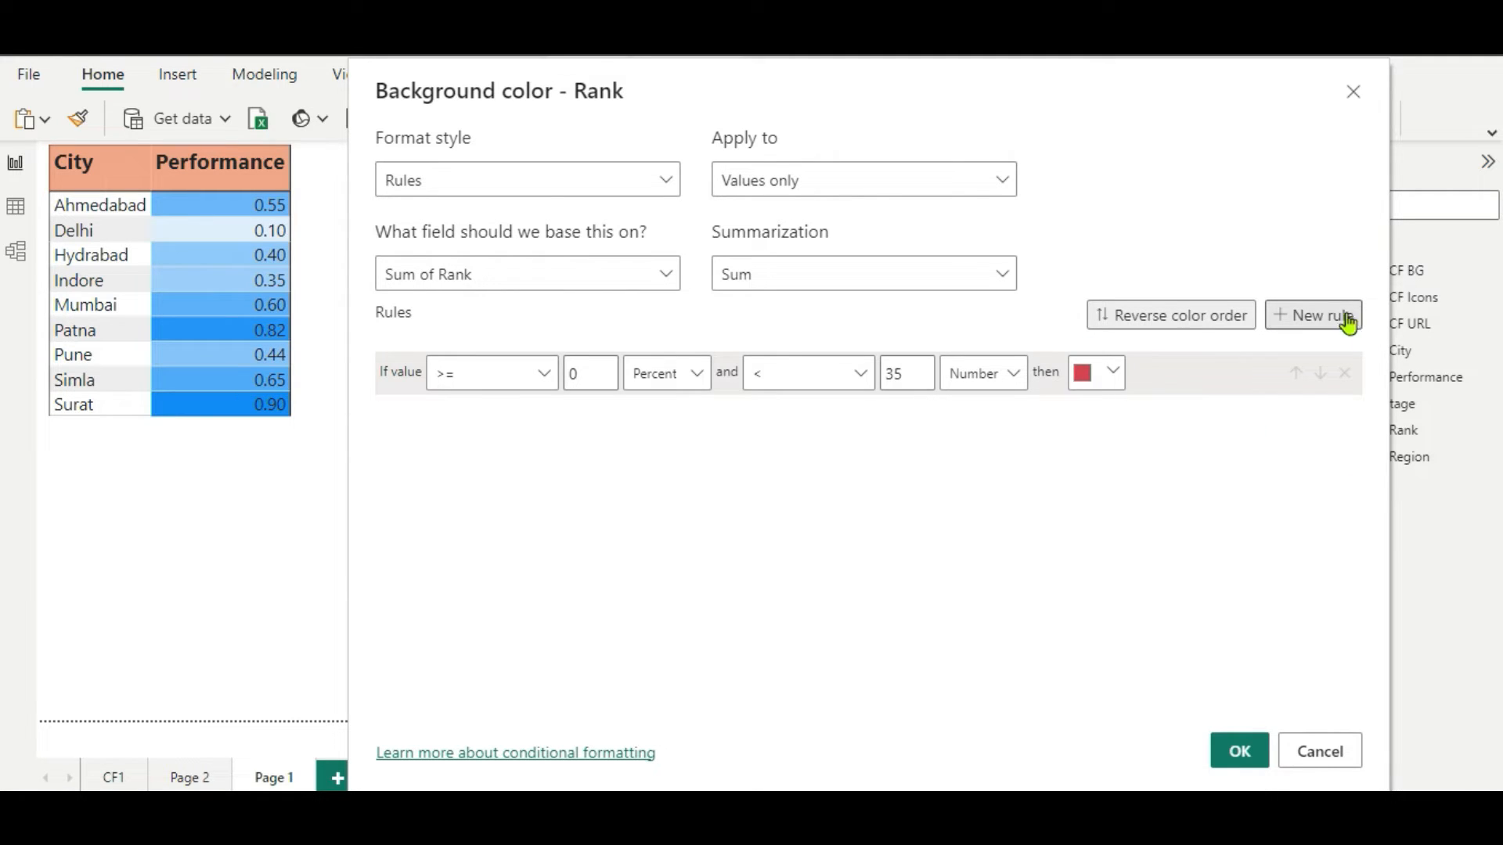
- Add a second Rank background color rule covering values >= 35 percent and < 75
left_click(1312, 317)
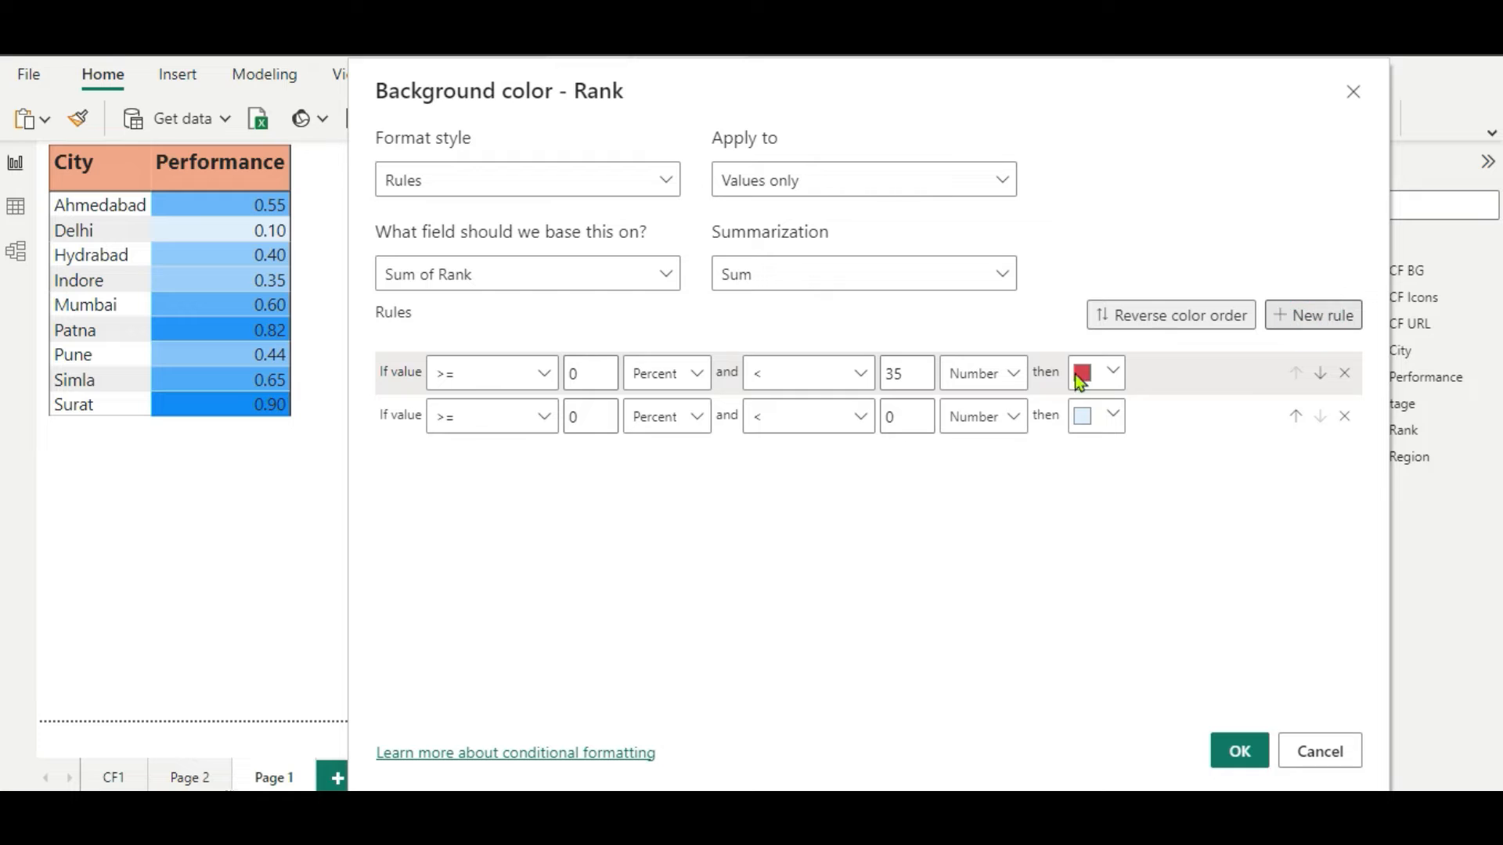
left_click(580, 419)
key("BackSpace")
type("3")
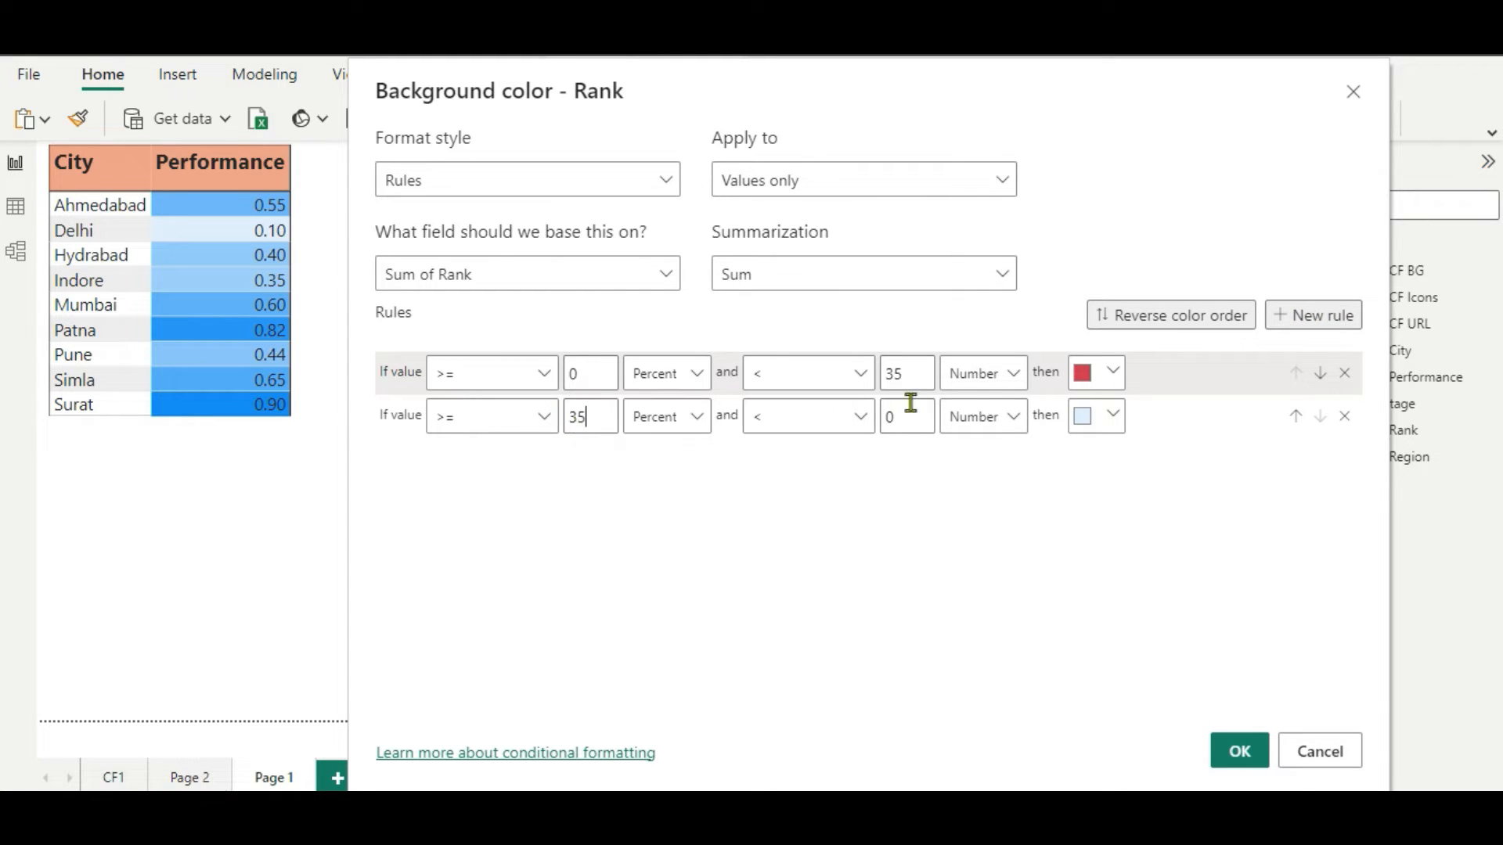
key("BackSpace")
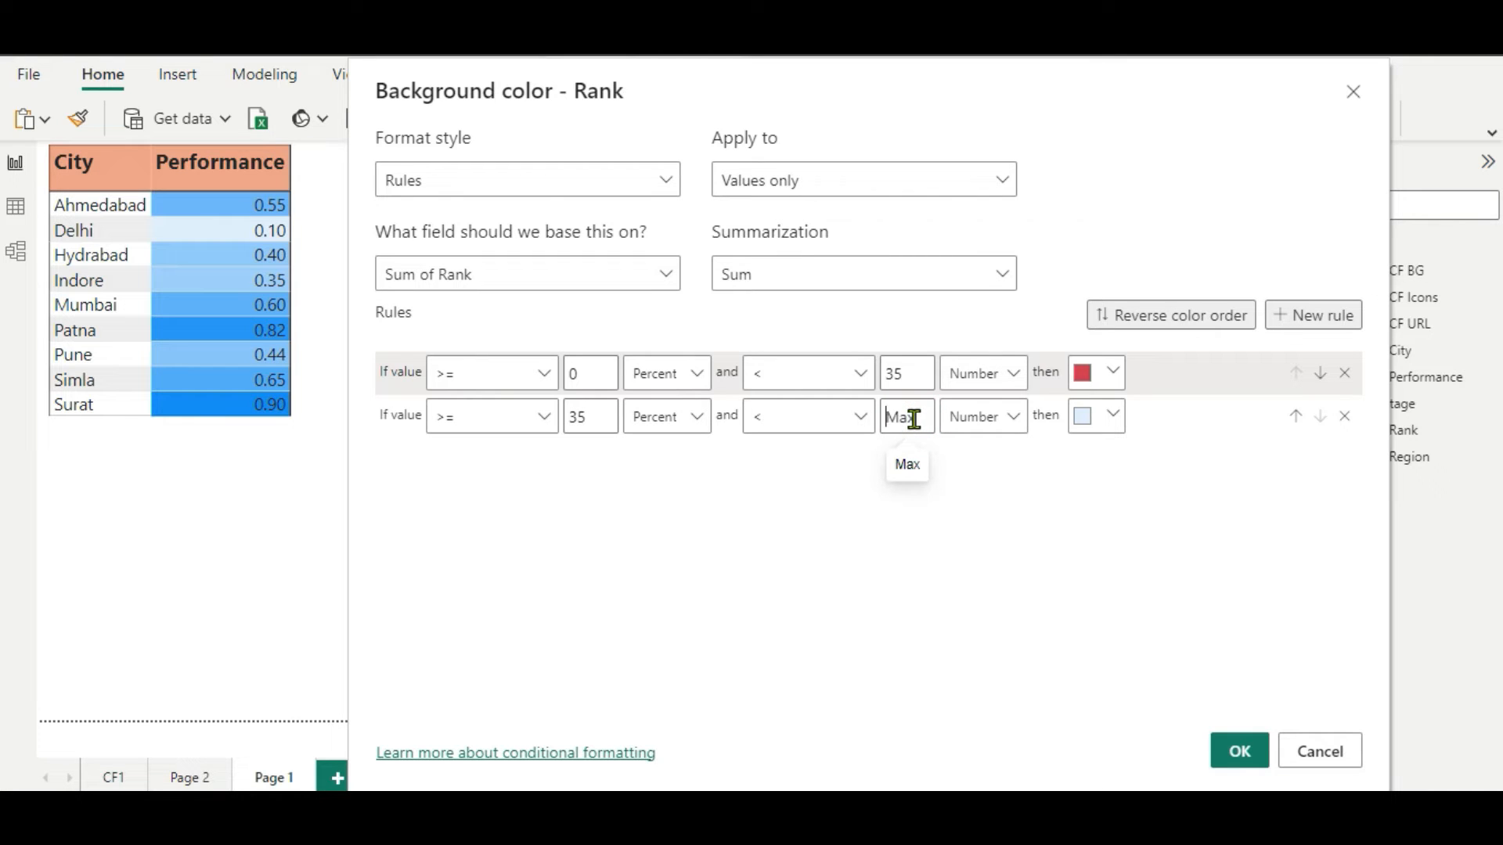
type("75")
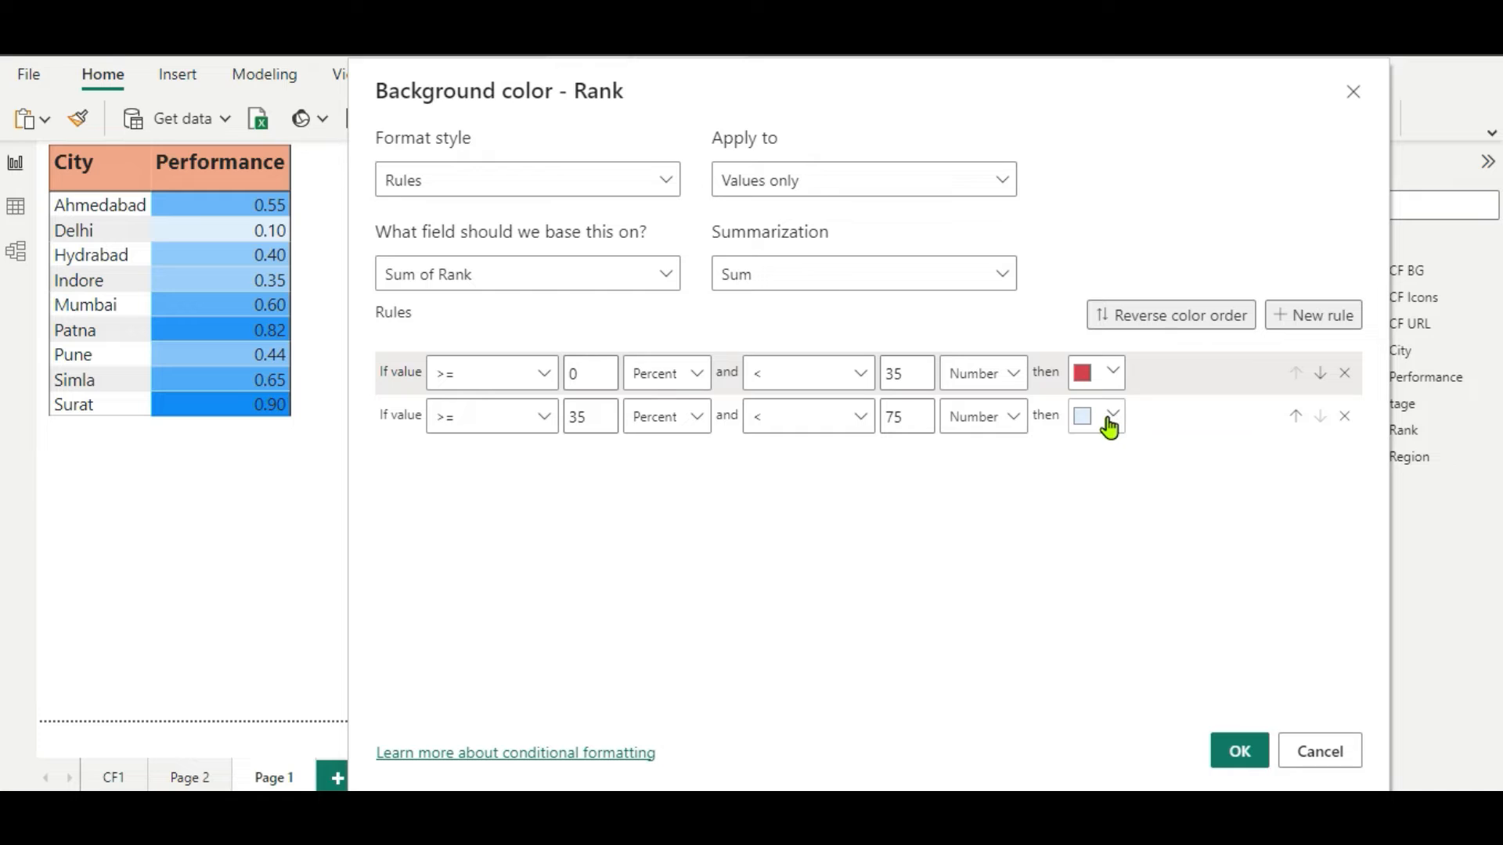
- Add a third Rank background color rule covering values >= 75 percent and < 100
left_click(1317, 316)
left_click(597, 463)
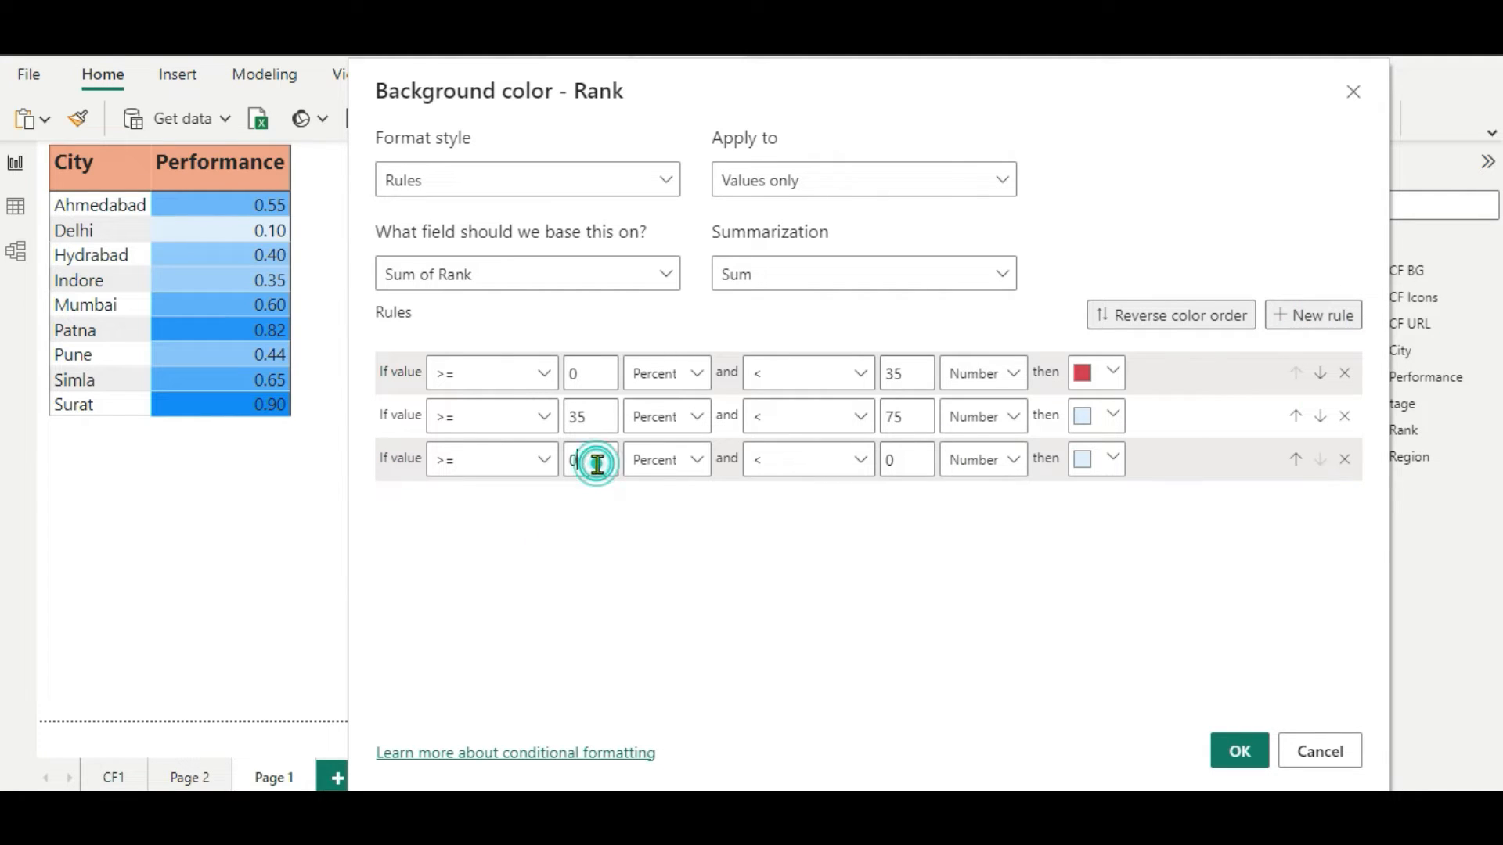
key("BackSpace")
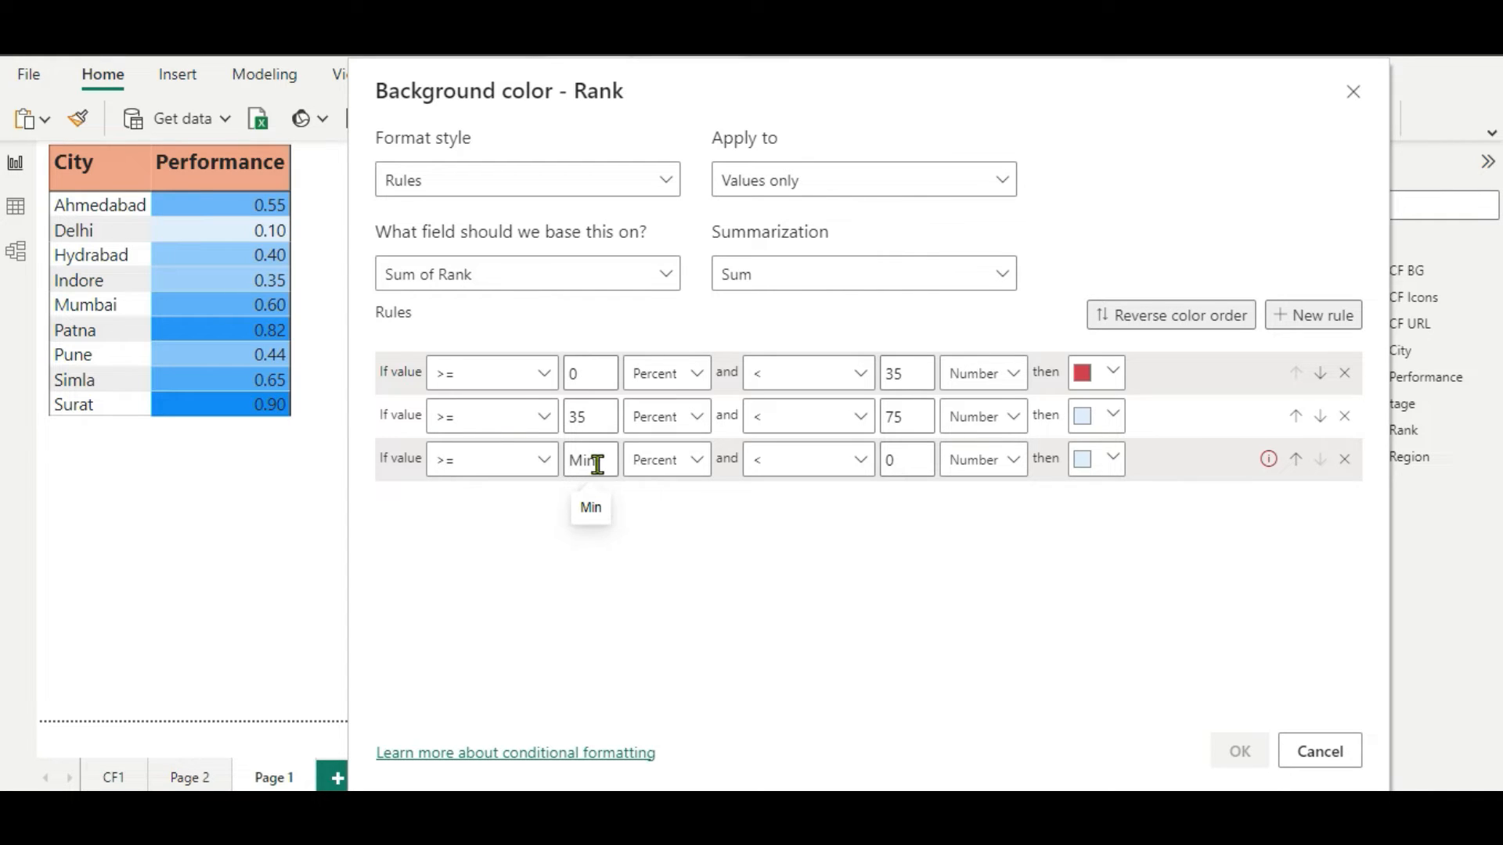
type("75")
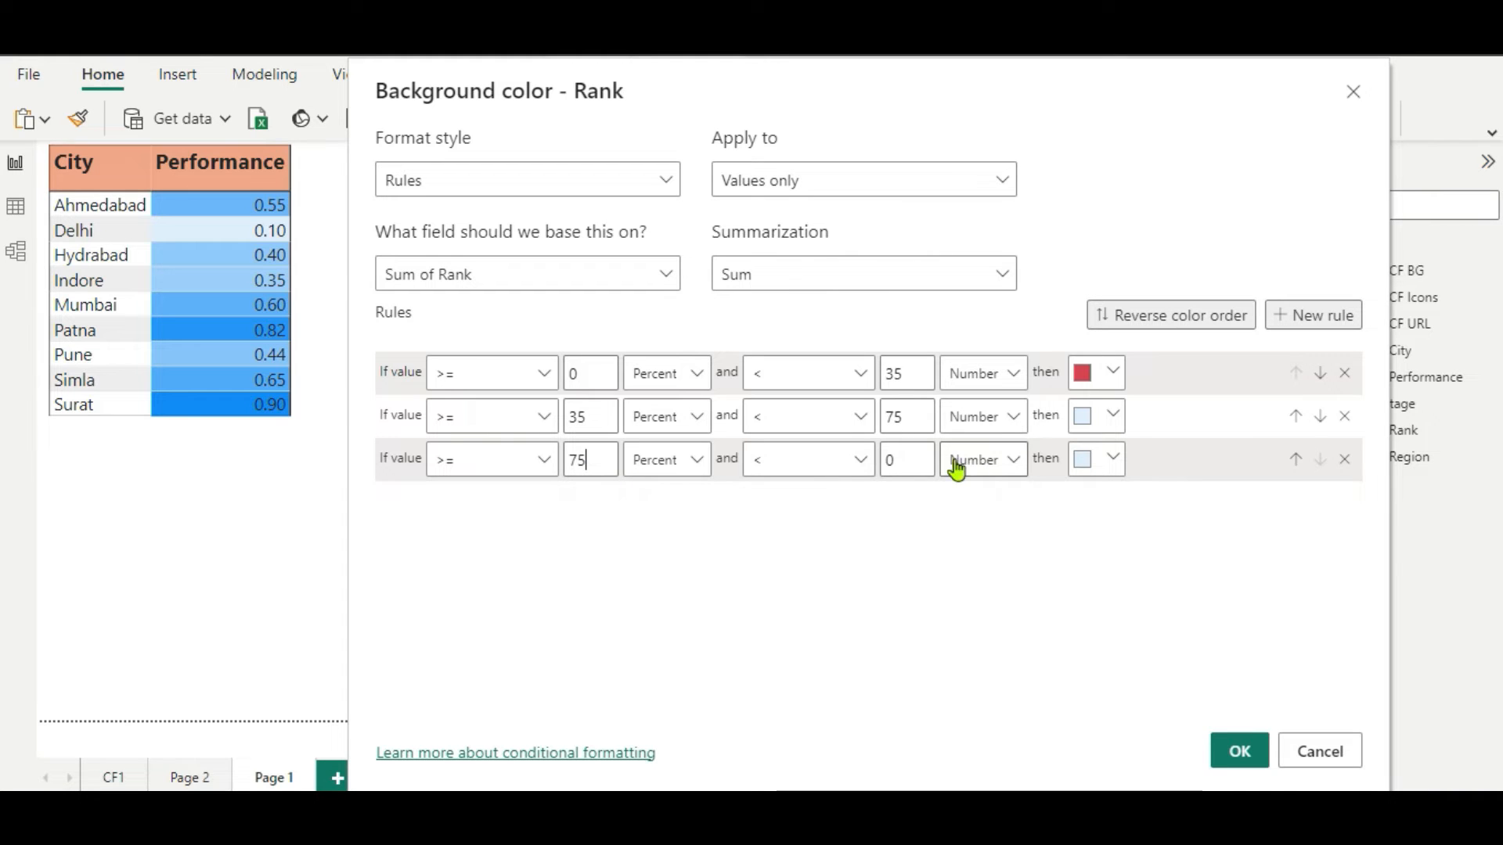
left_click(917, 455)
double_click(916, 455)
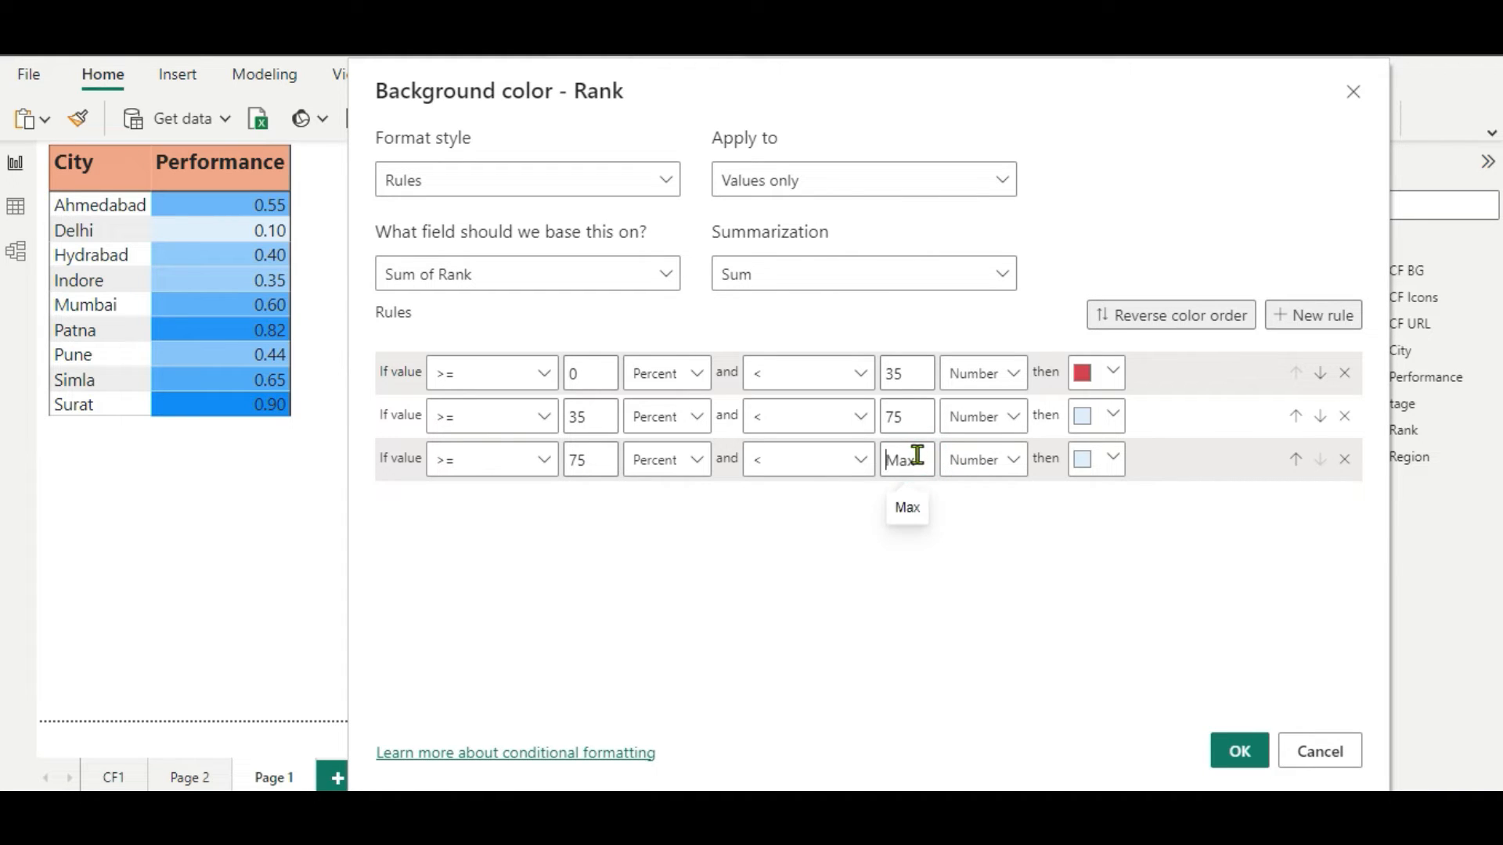
type("100")
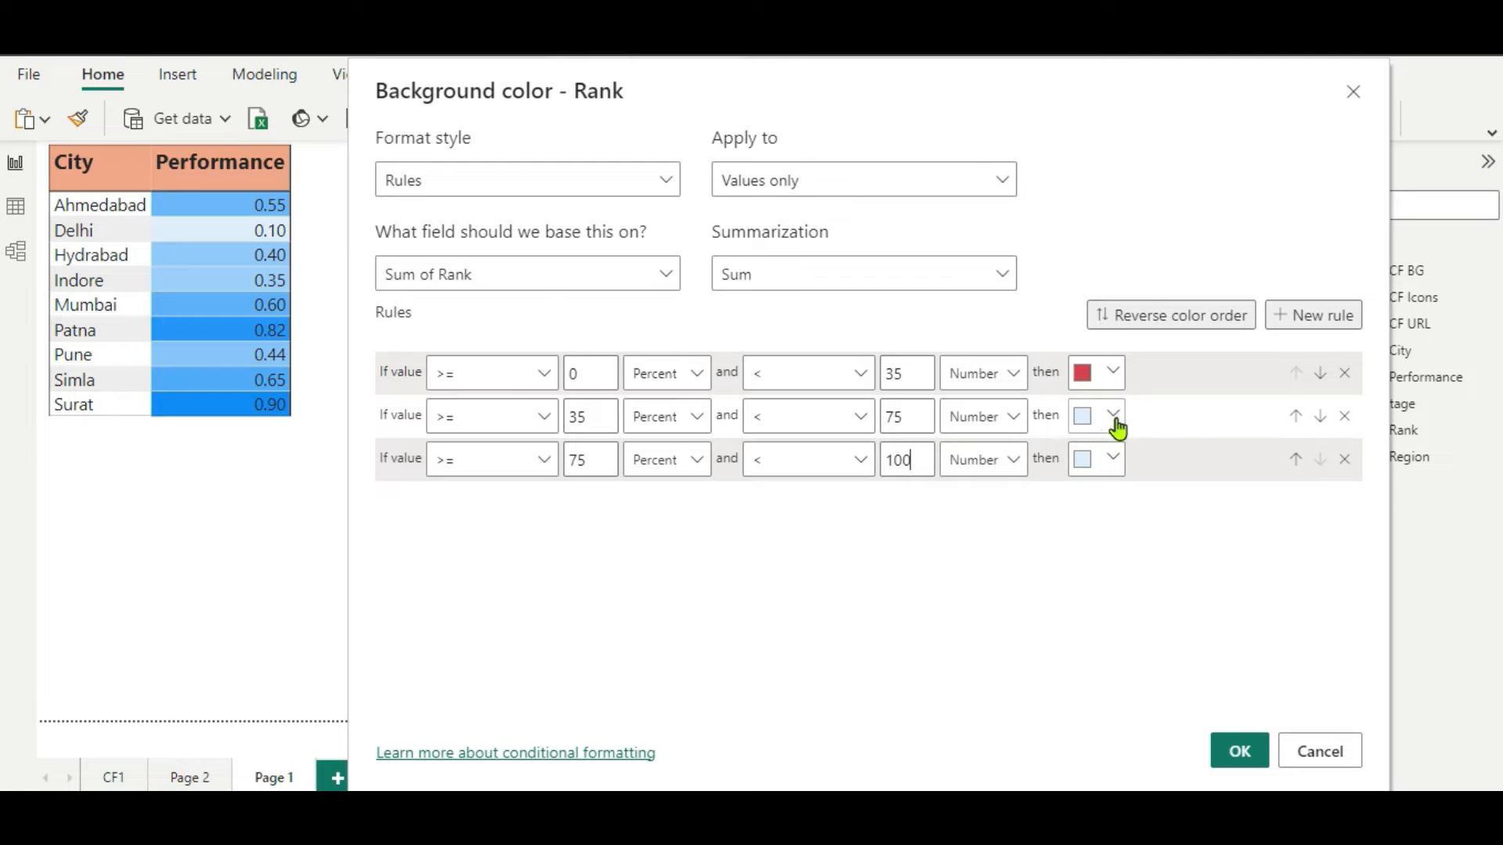
- Give the third Rank rule the custom green #4CBE53 and apply the background color rules
left_click(1117, 468)
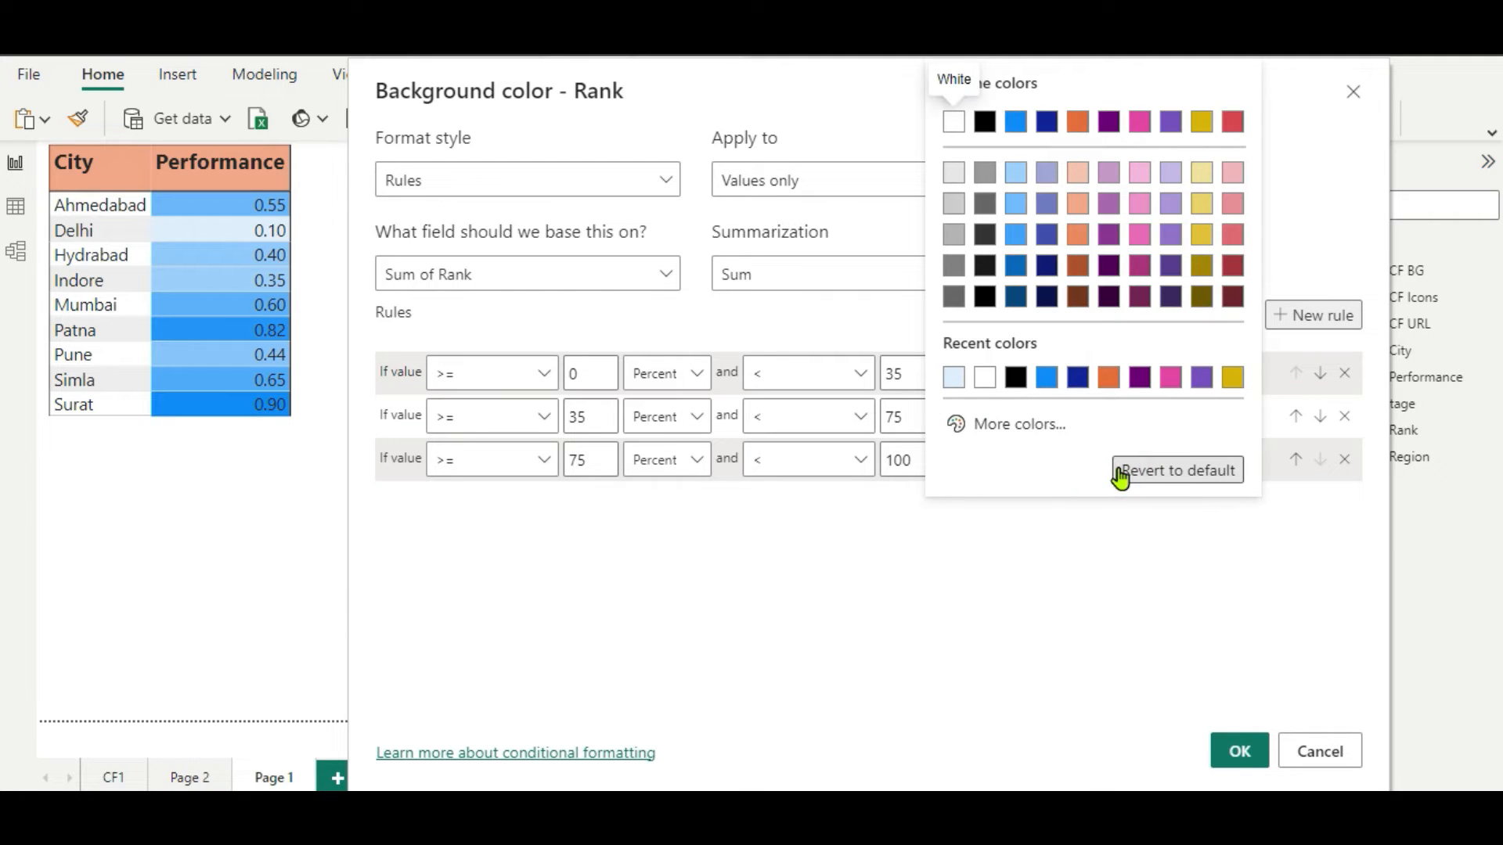
left_click(986, 428)
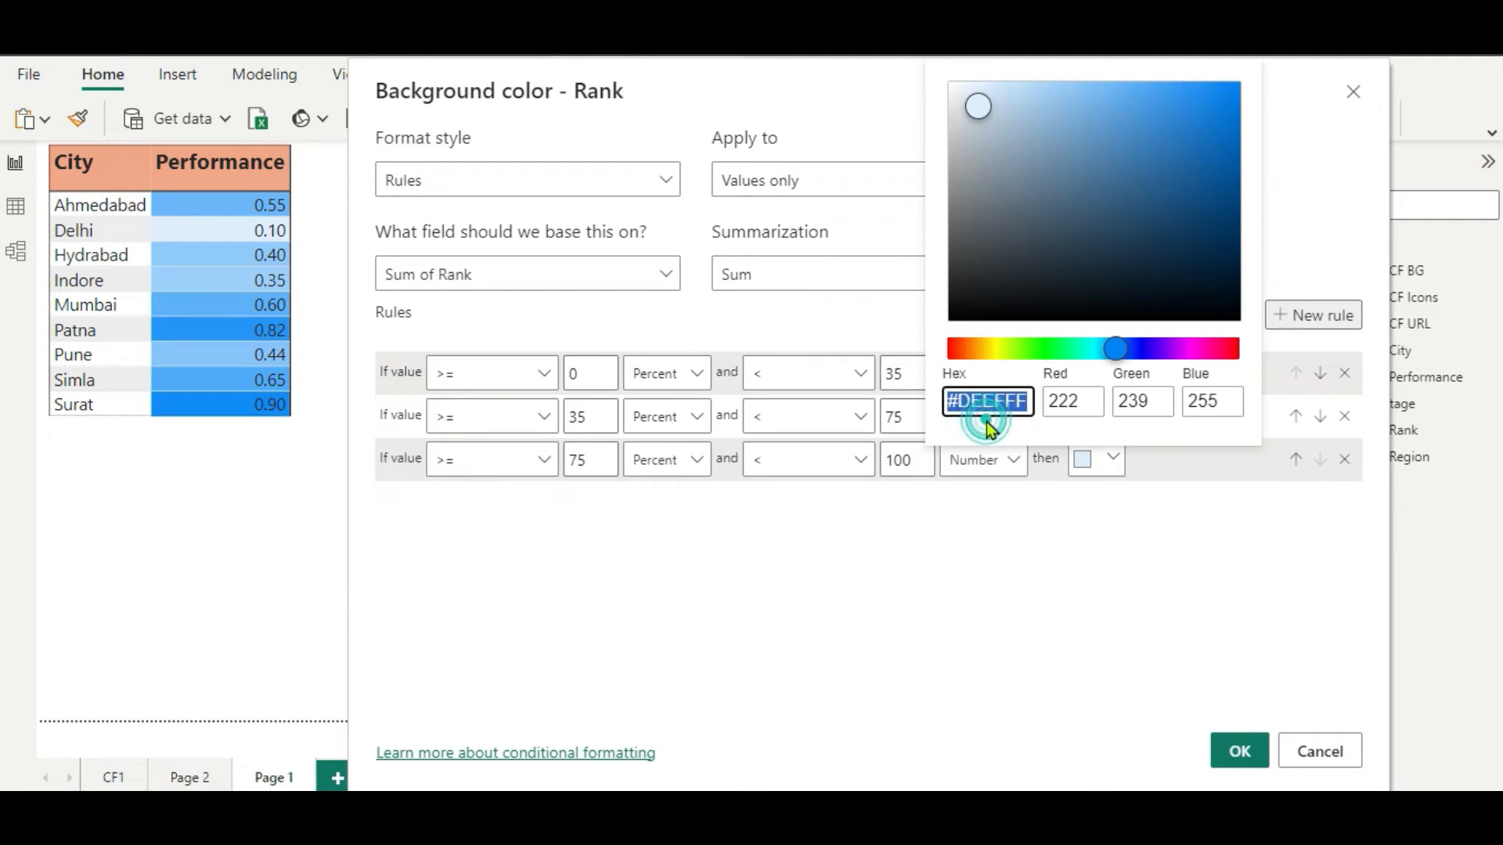
left_click(1046, 349)
left_click(1115, 140)
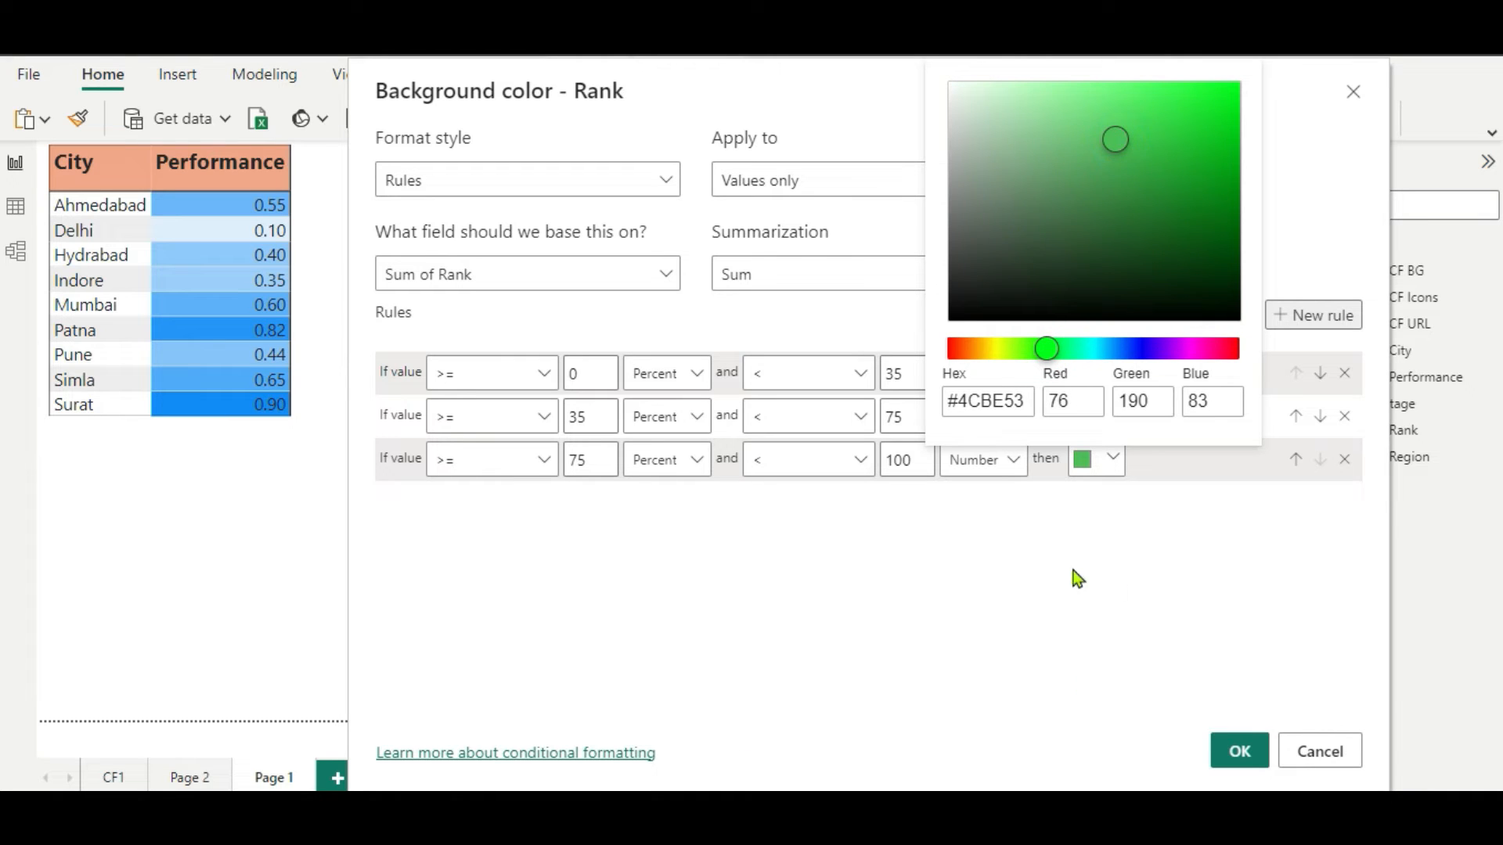
left_click(881, 608)
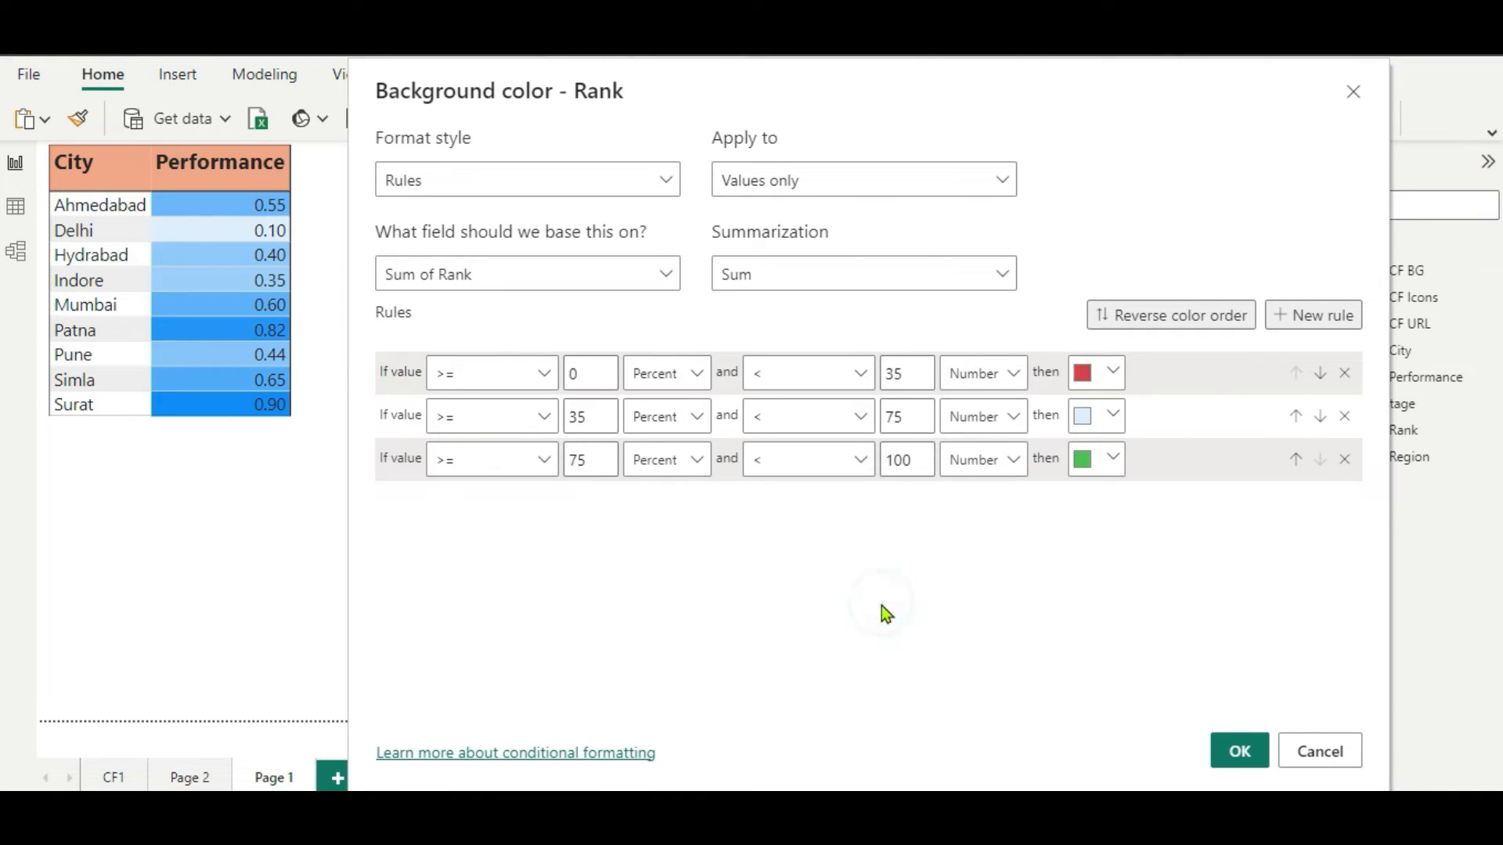
left_click(1250, 750)
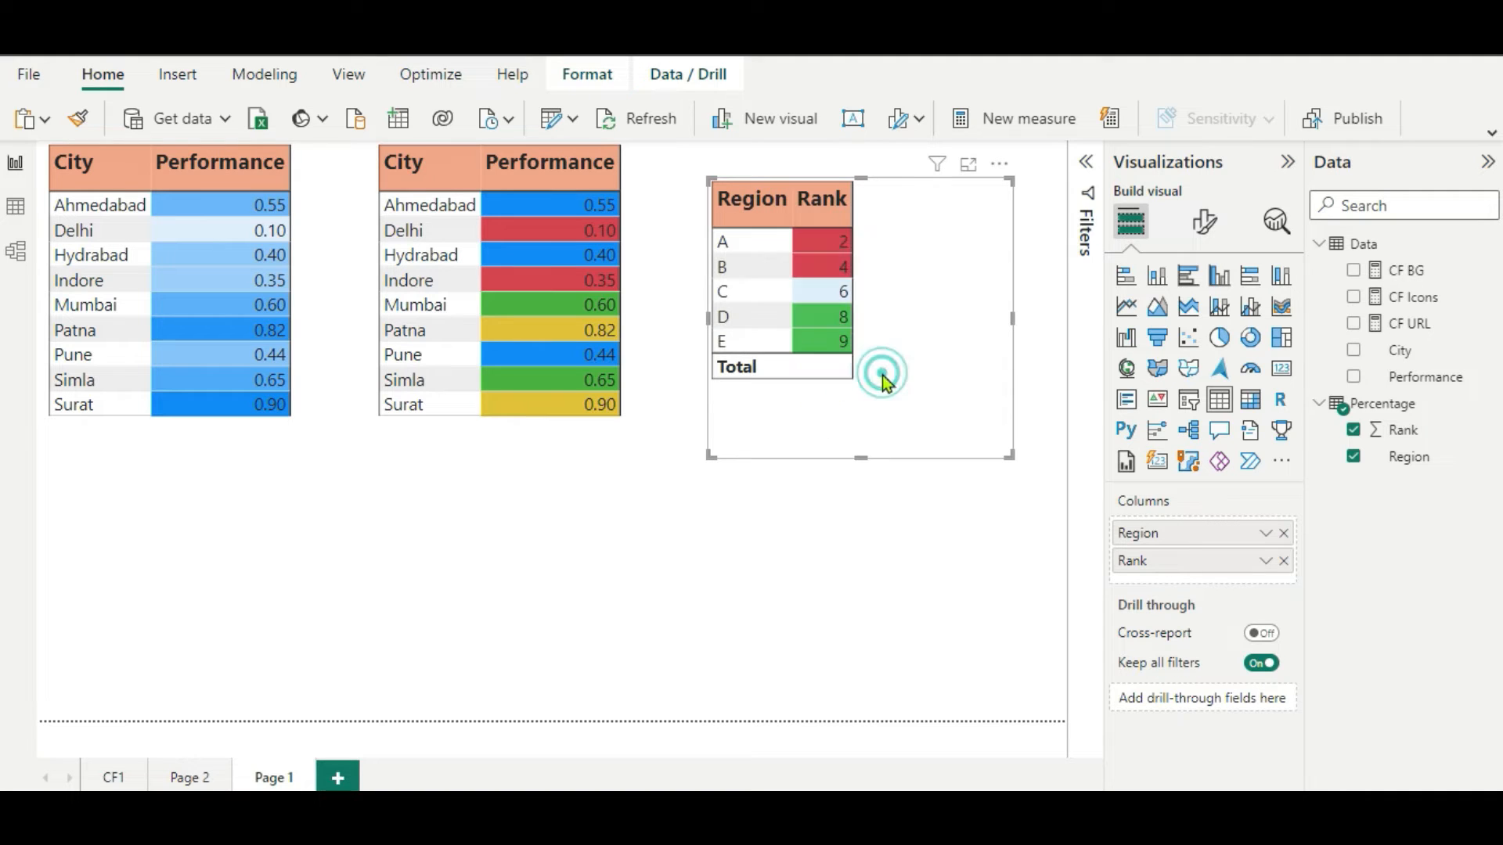
- Turn off the total row of the Region and Rank table
left_click(1203, 225)
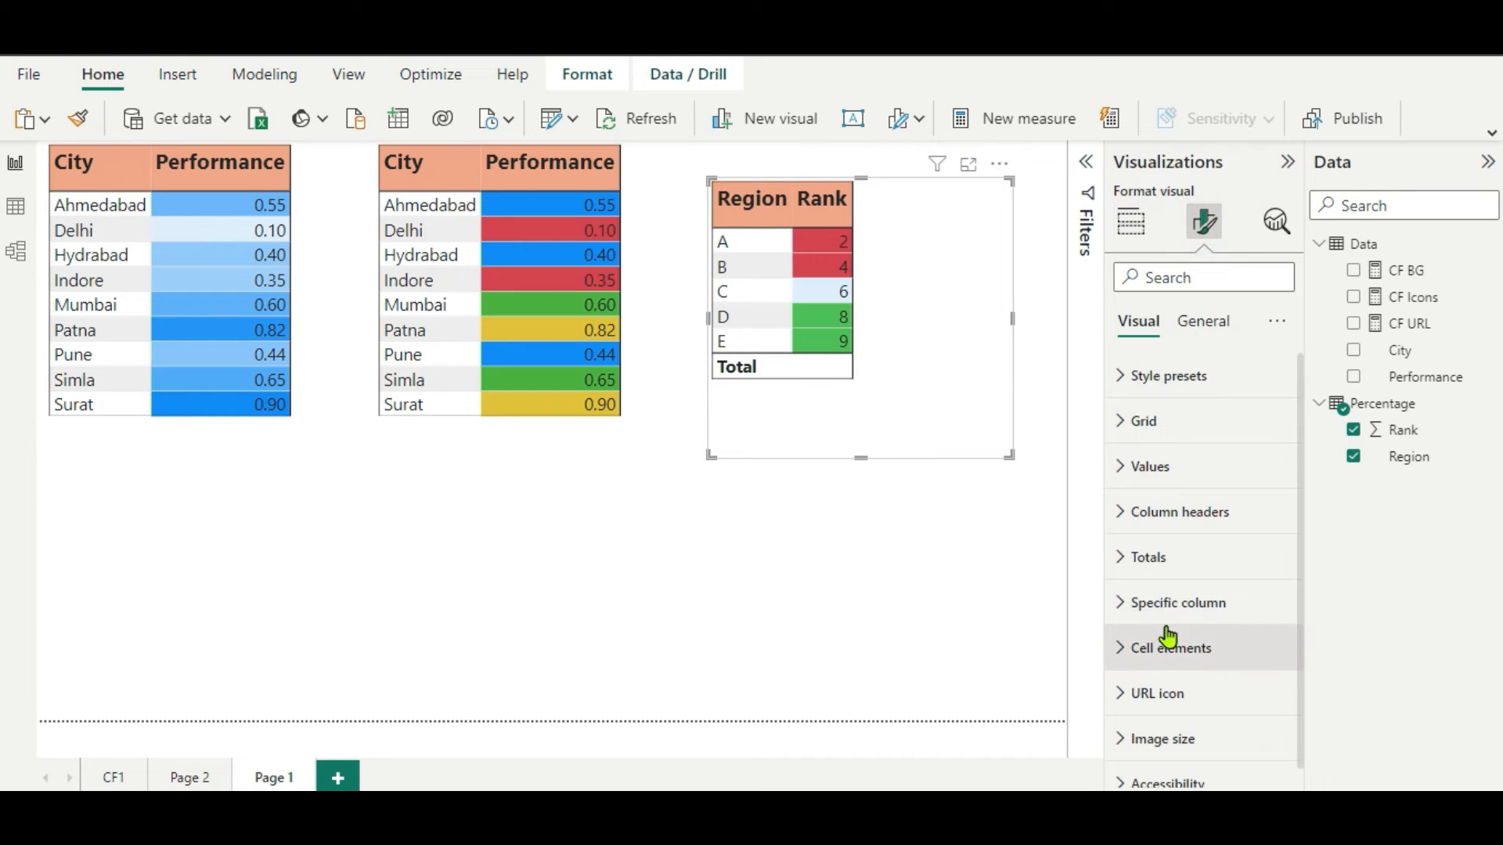
left_click(1127, 559)
left_click(1267, 611)
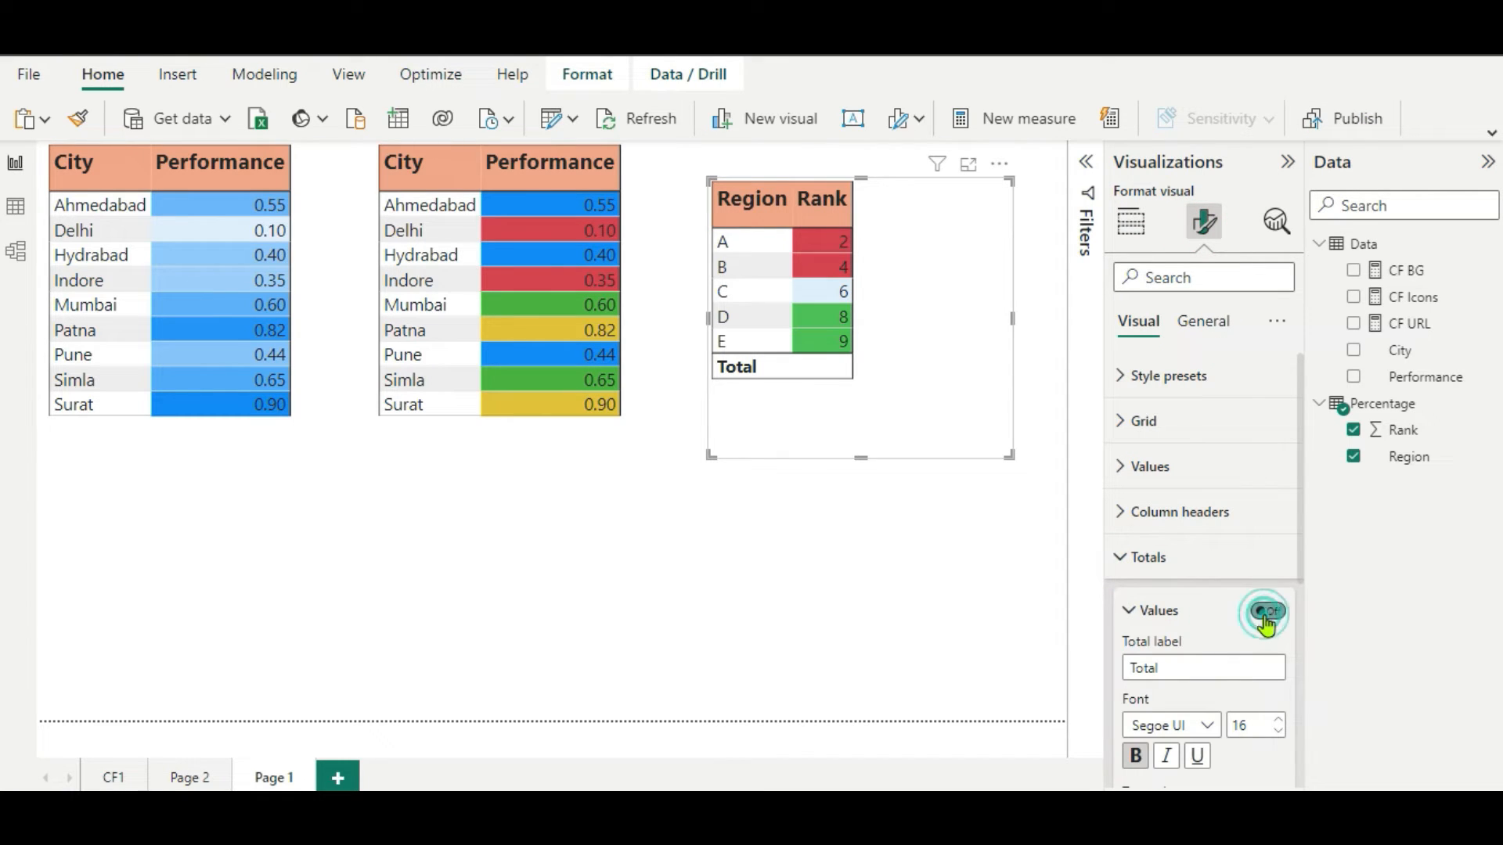
left_click(755, 557)
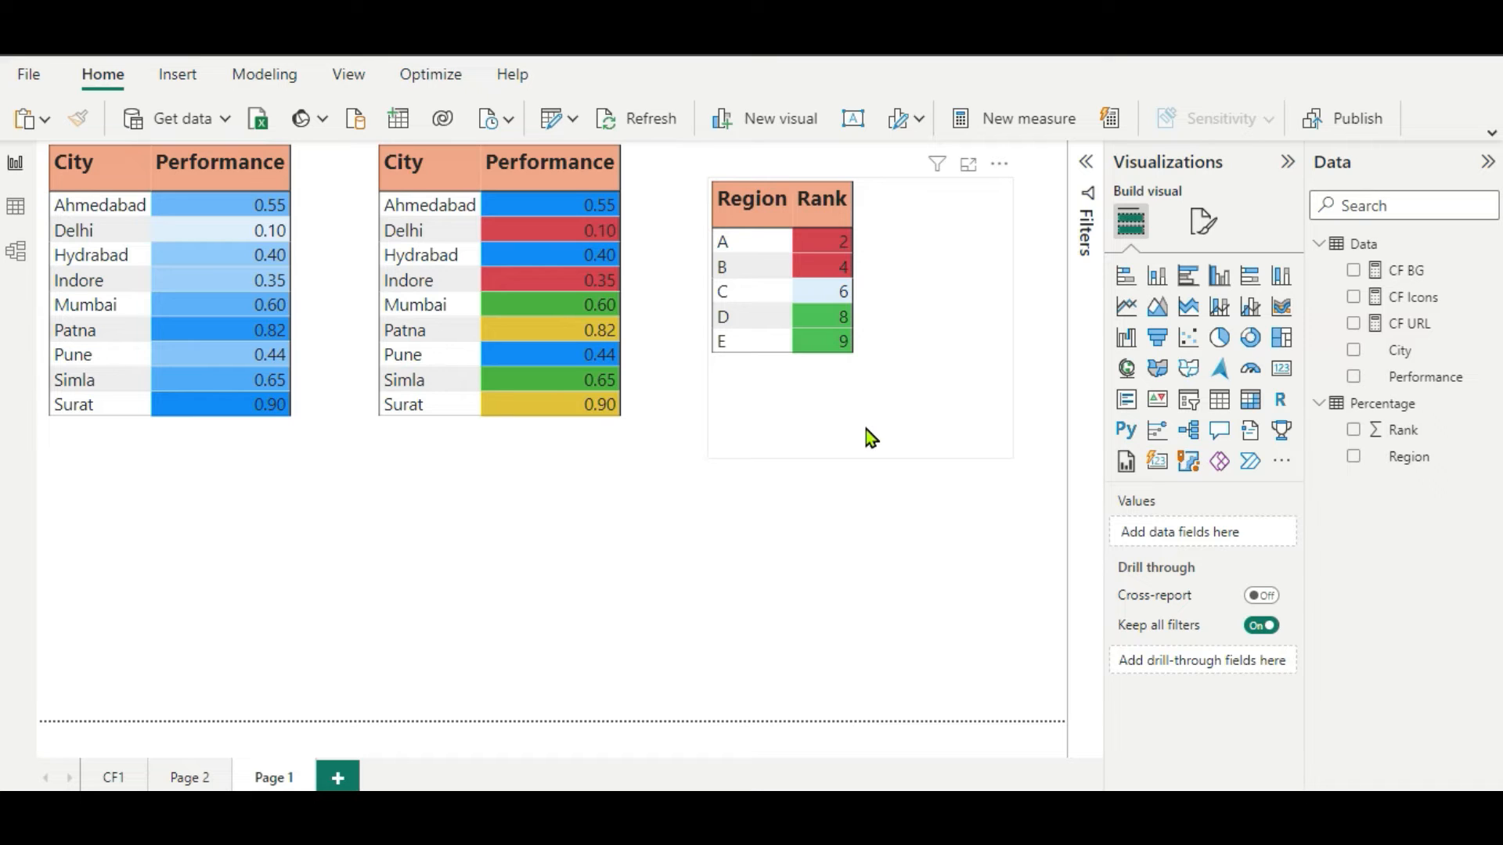
- Move the Region and Rank table slightly up and closer to the rule-colored City table
left_click(840, 405)
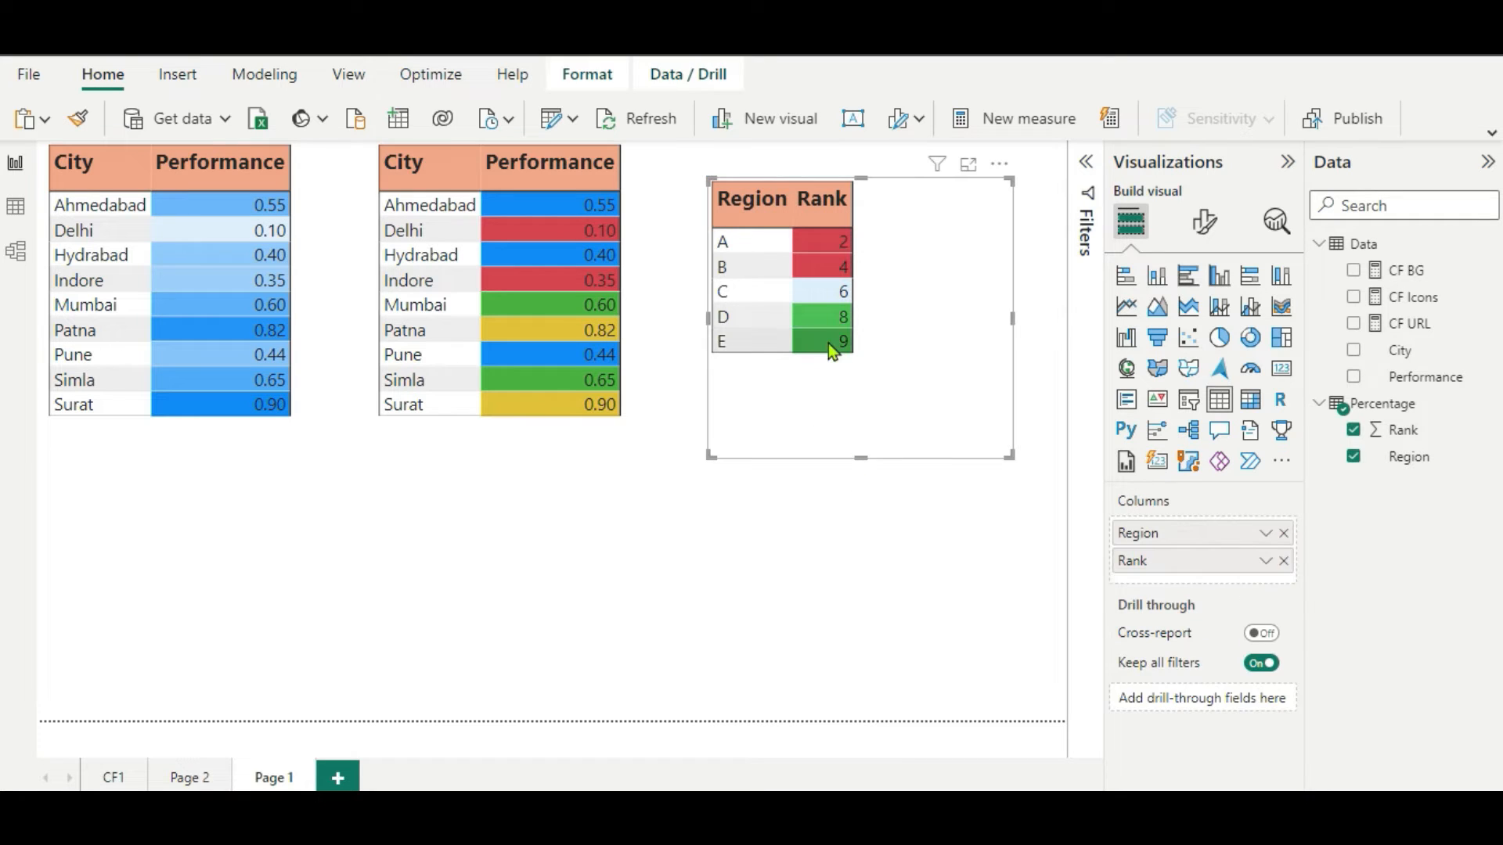
left_click_drag(893, 369, 852, 335)
left_click(1054, 154)
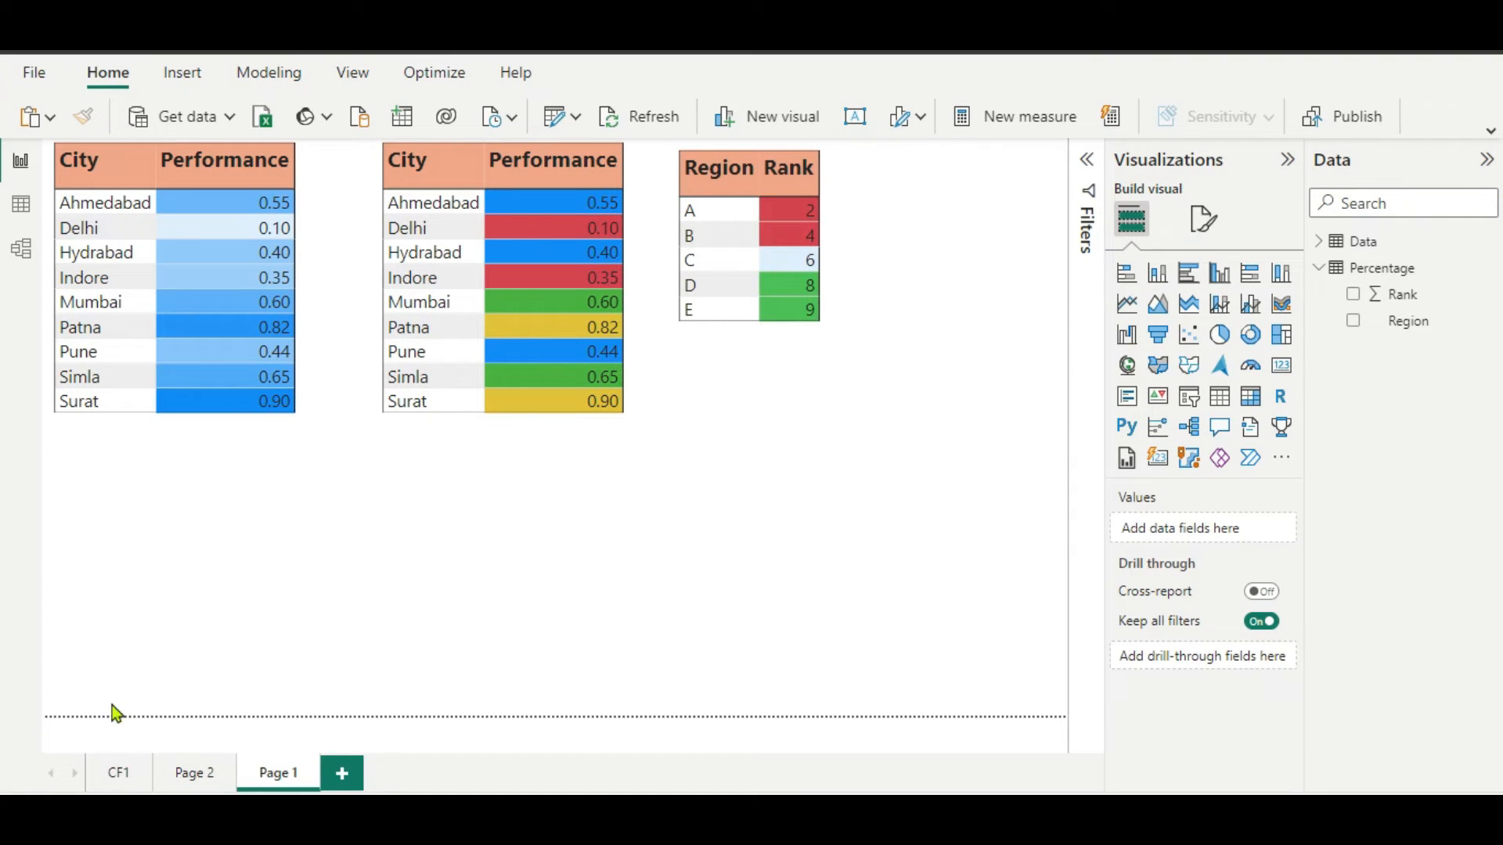
- Check the CF1 example page, then duplicate Page 1's rule-colored City table and place the copy below the Region and Rank table
left_click(114, 785)
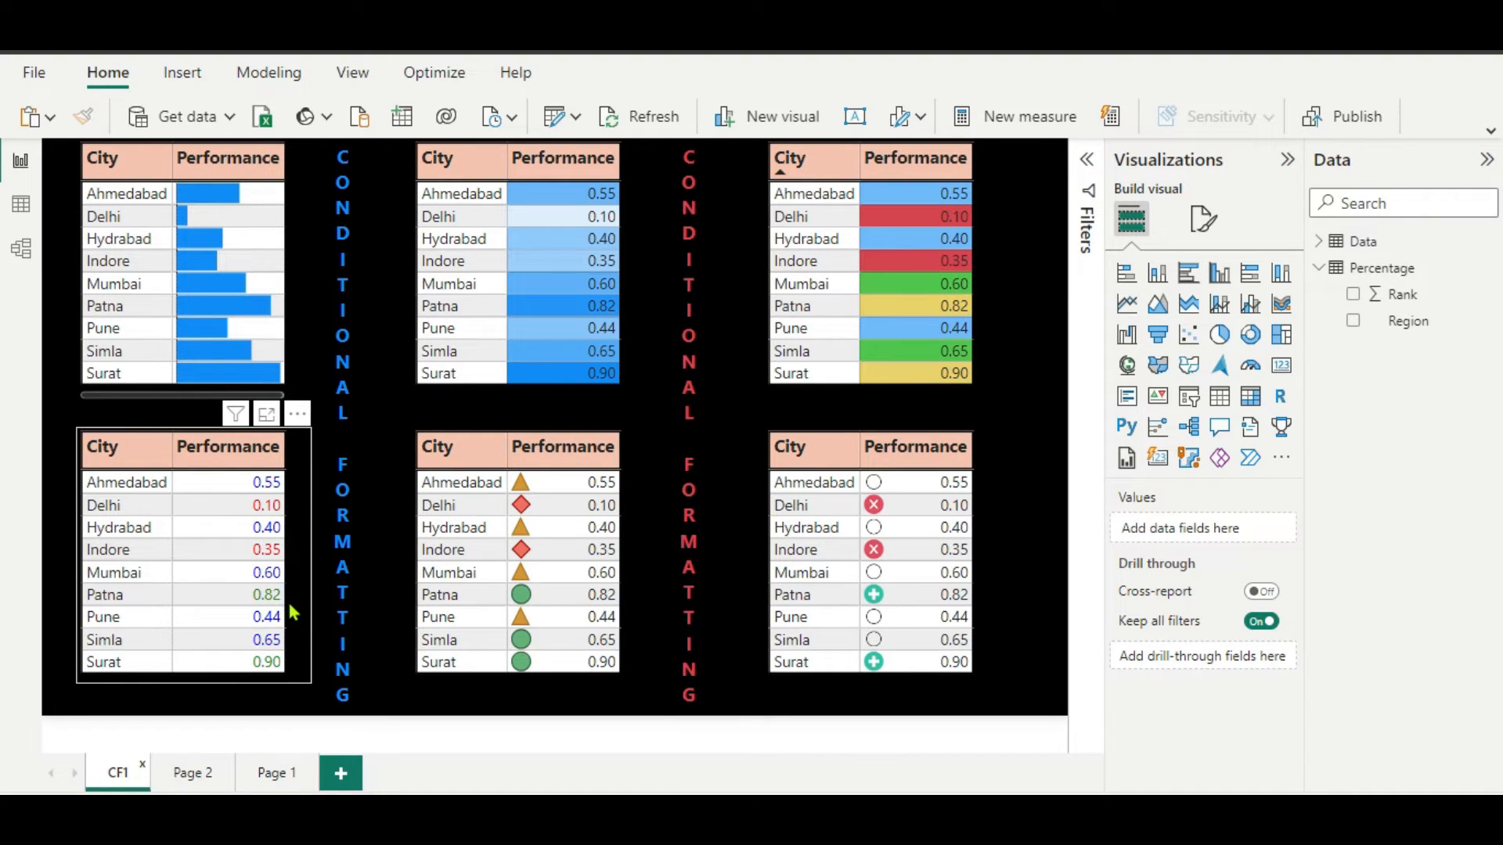
left_click(264, 775)
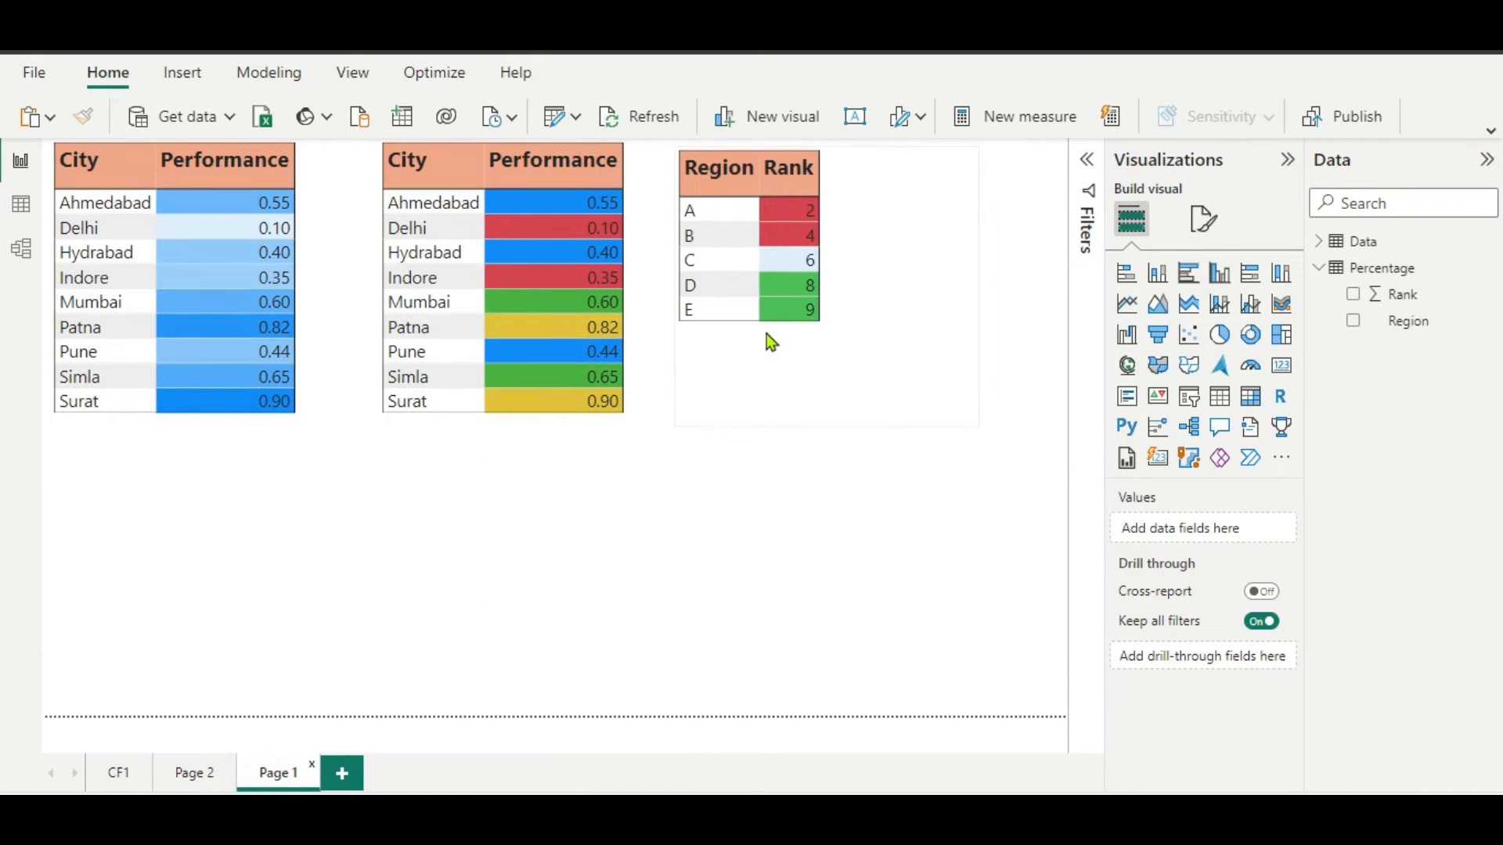
left_click(633, 378)
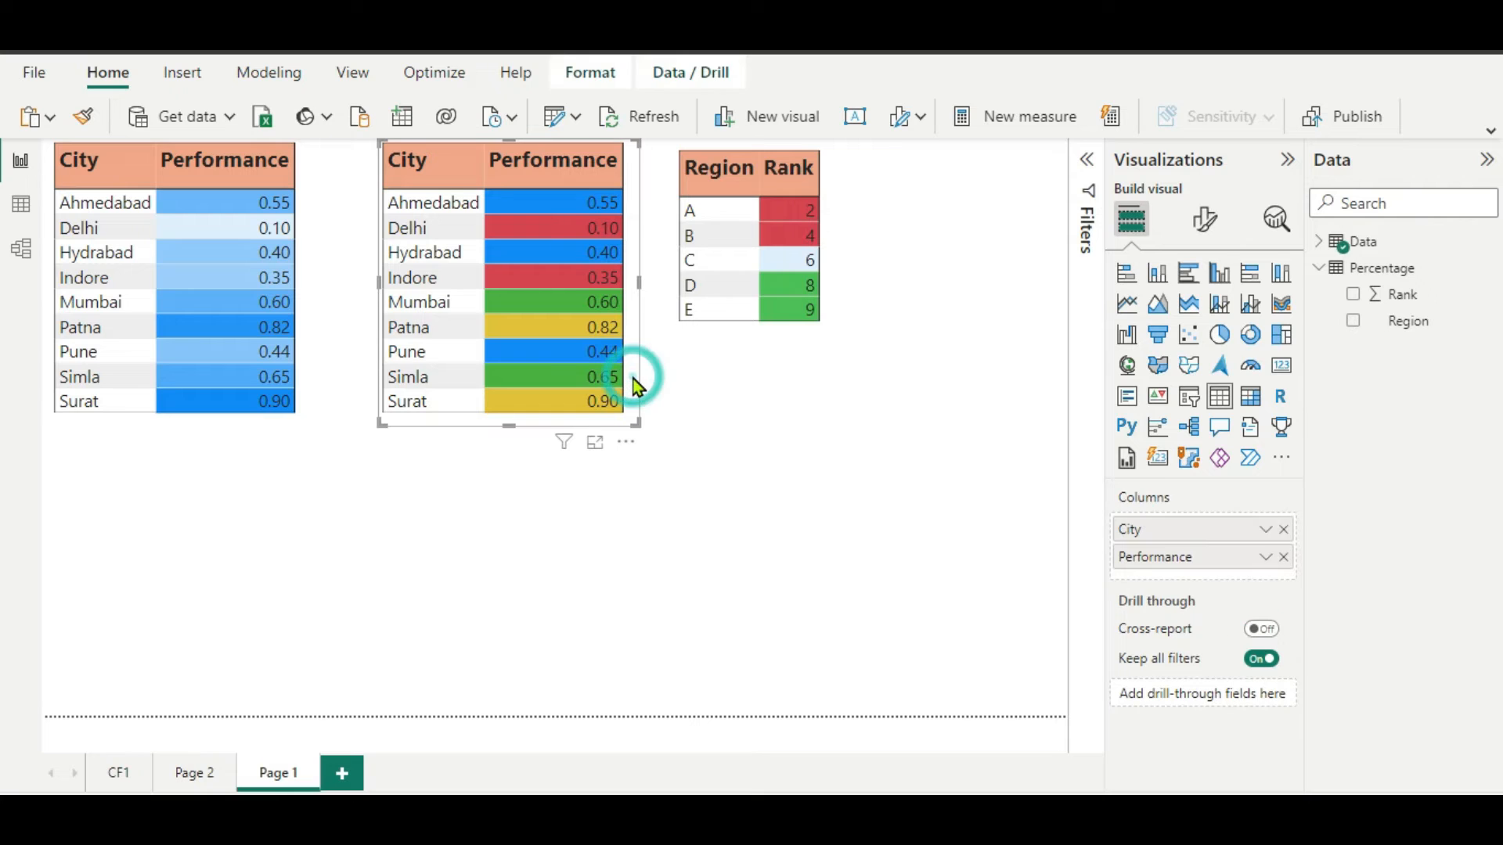
key("ctrl+c")
key("ctrl+v")
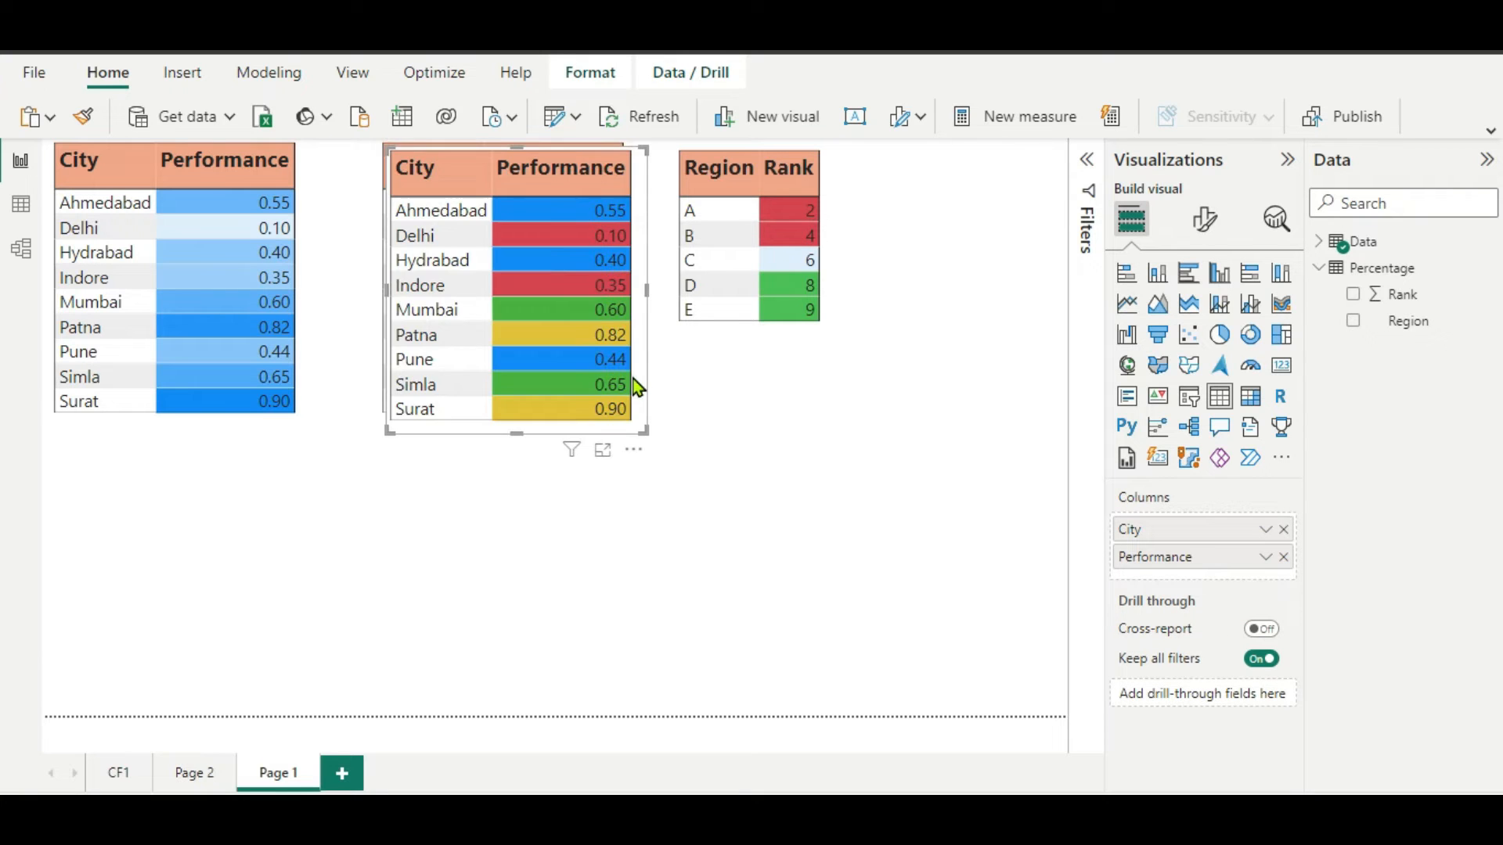
left_click_drag(634, 379, 945, 594)
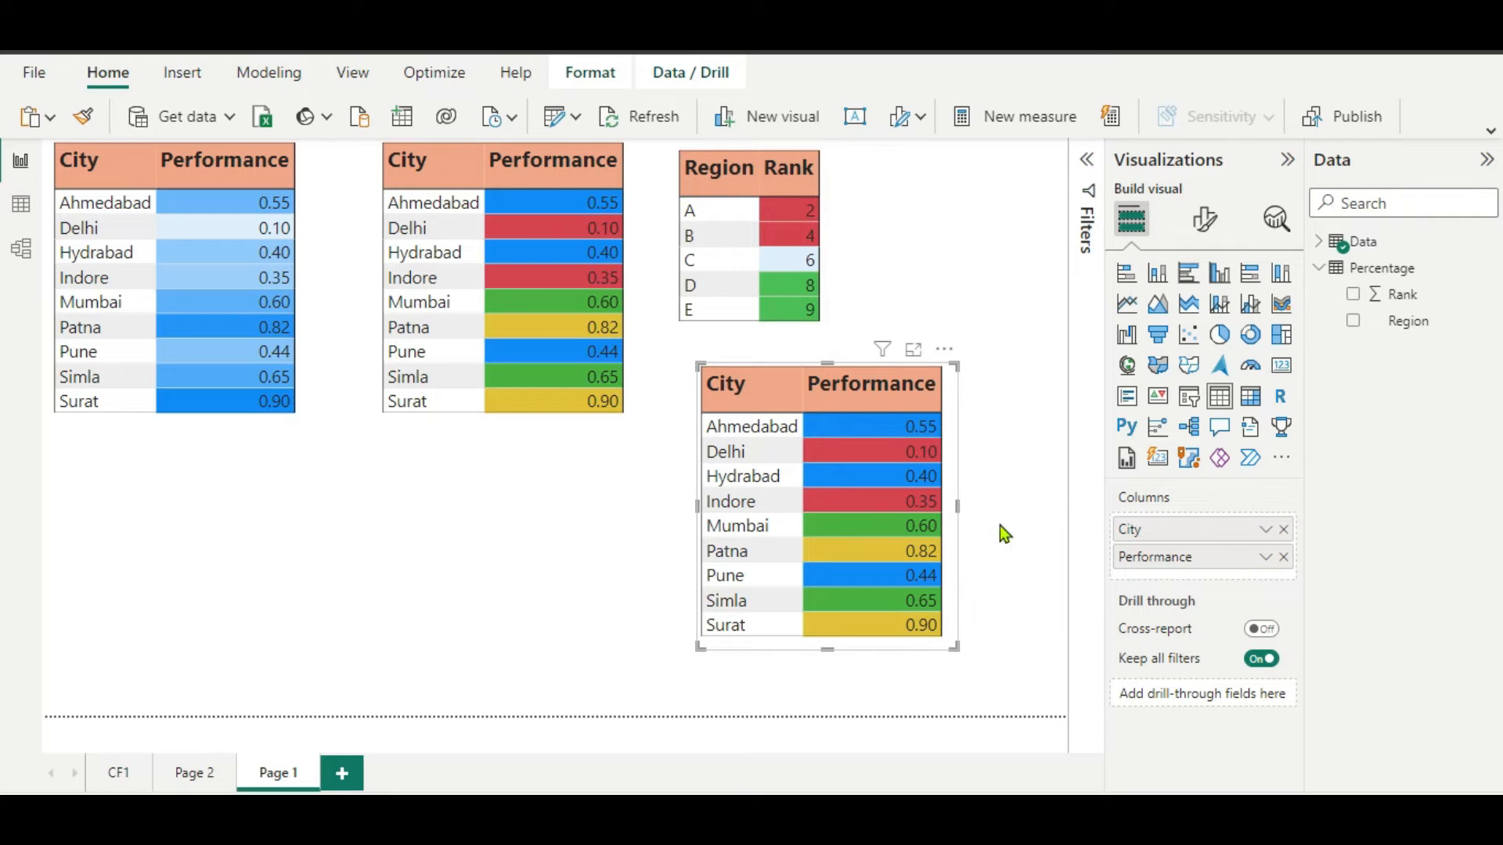
- Remove the background color conditional formatting from Performance in the copied City table
left_click(1264, 557)
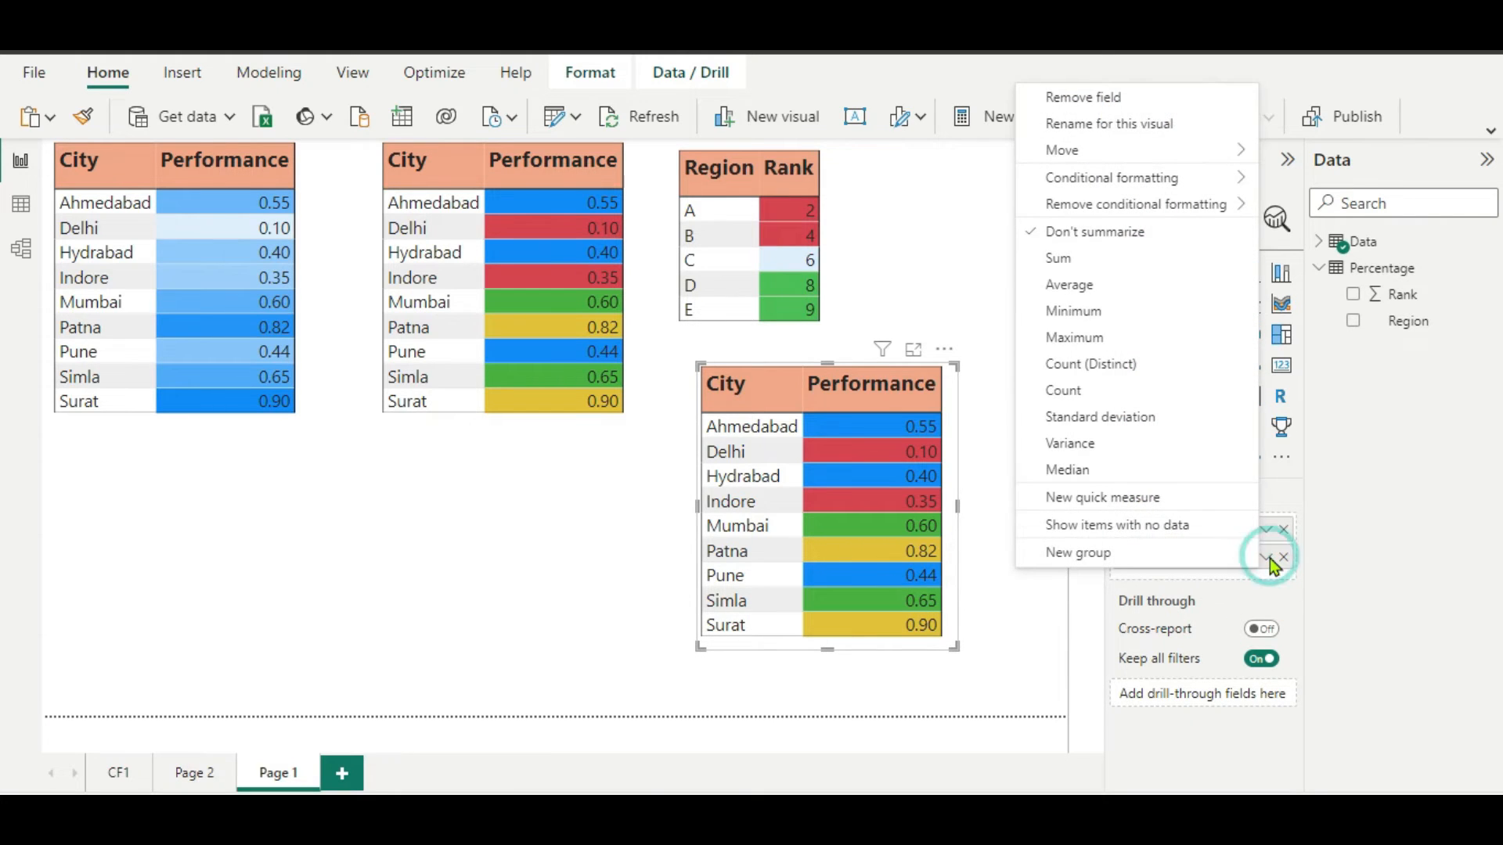
mouse_move(1123, 208)
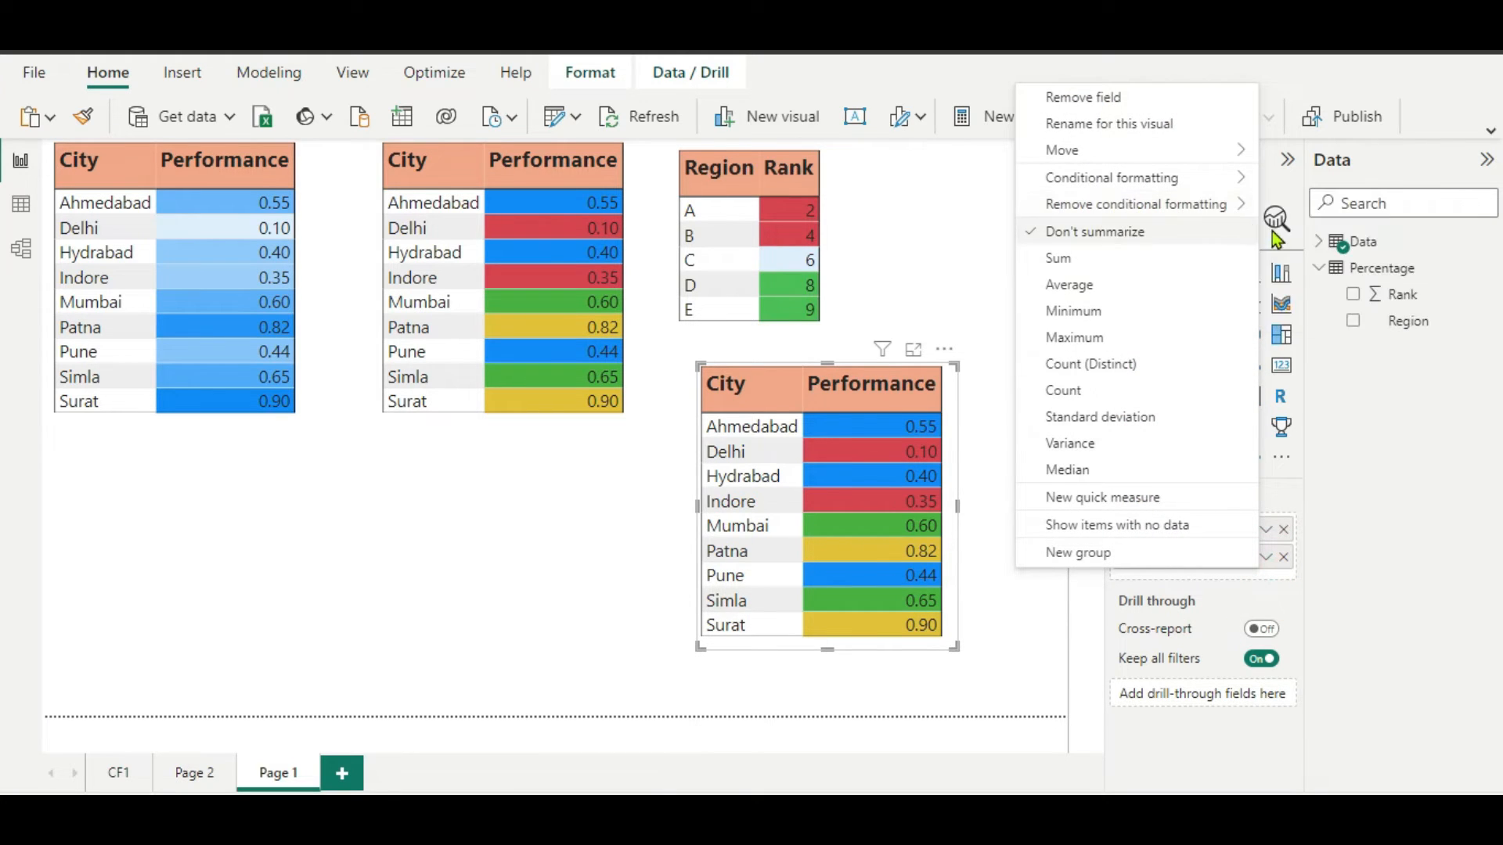
left_click(1268, 234)
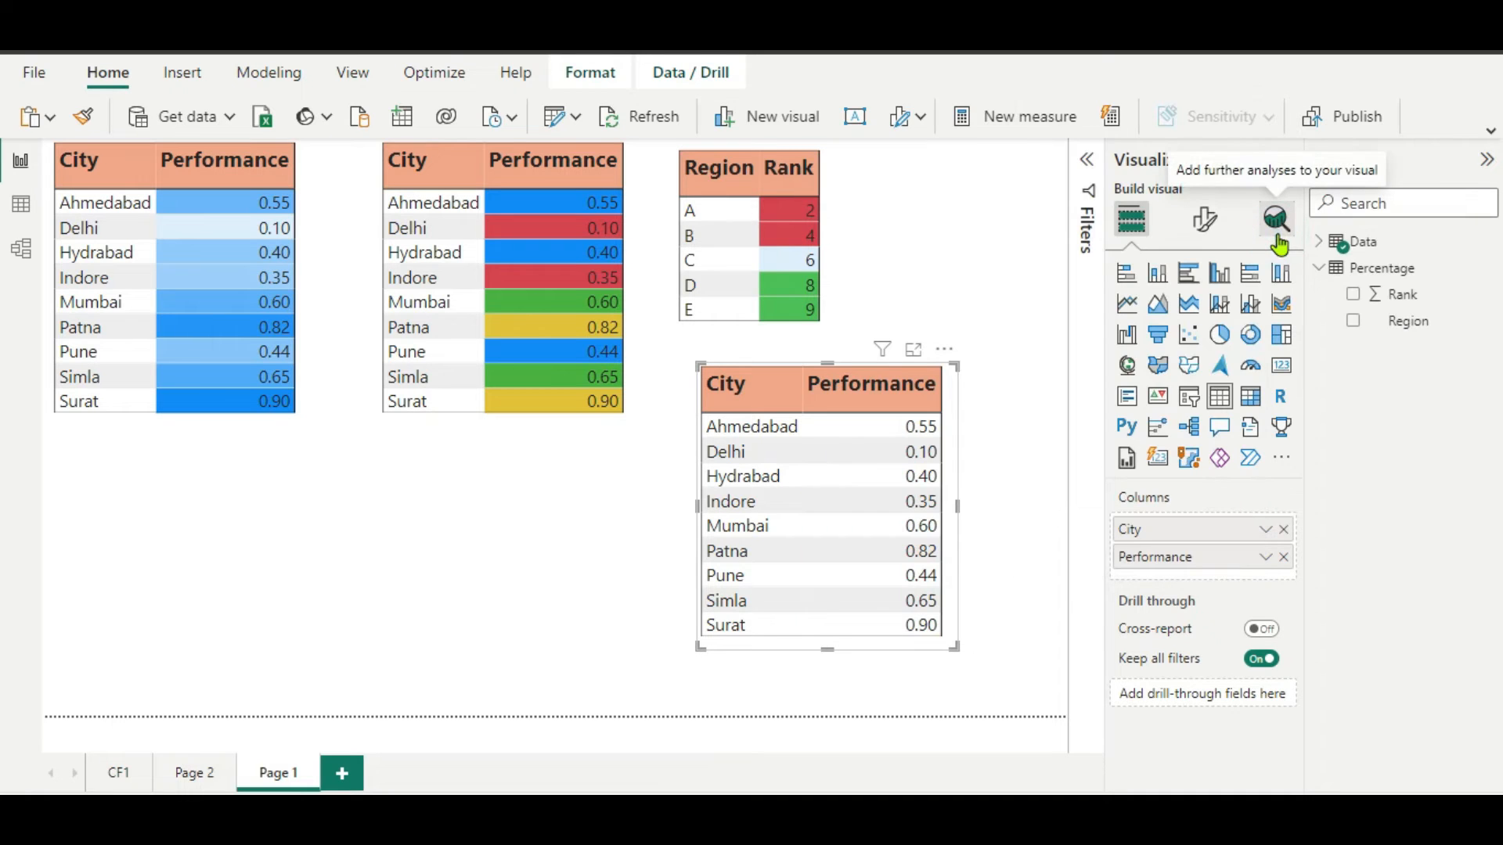
left_click(1265, 557)
mouse_move(1331, 179)
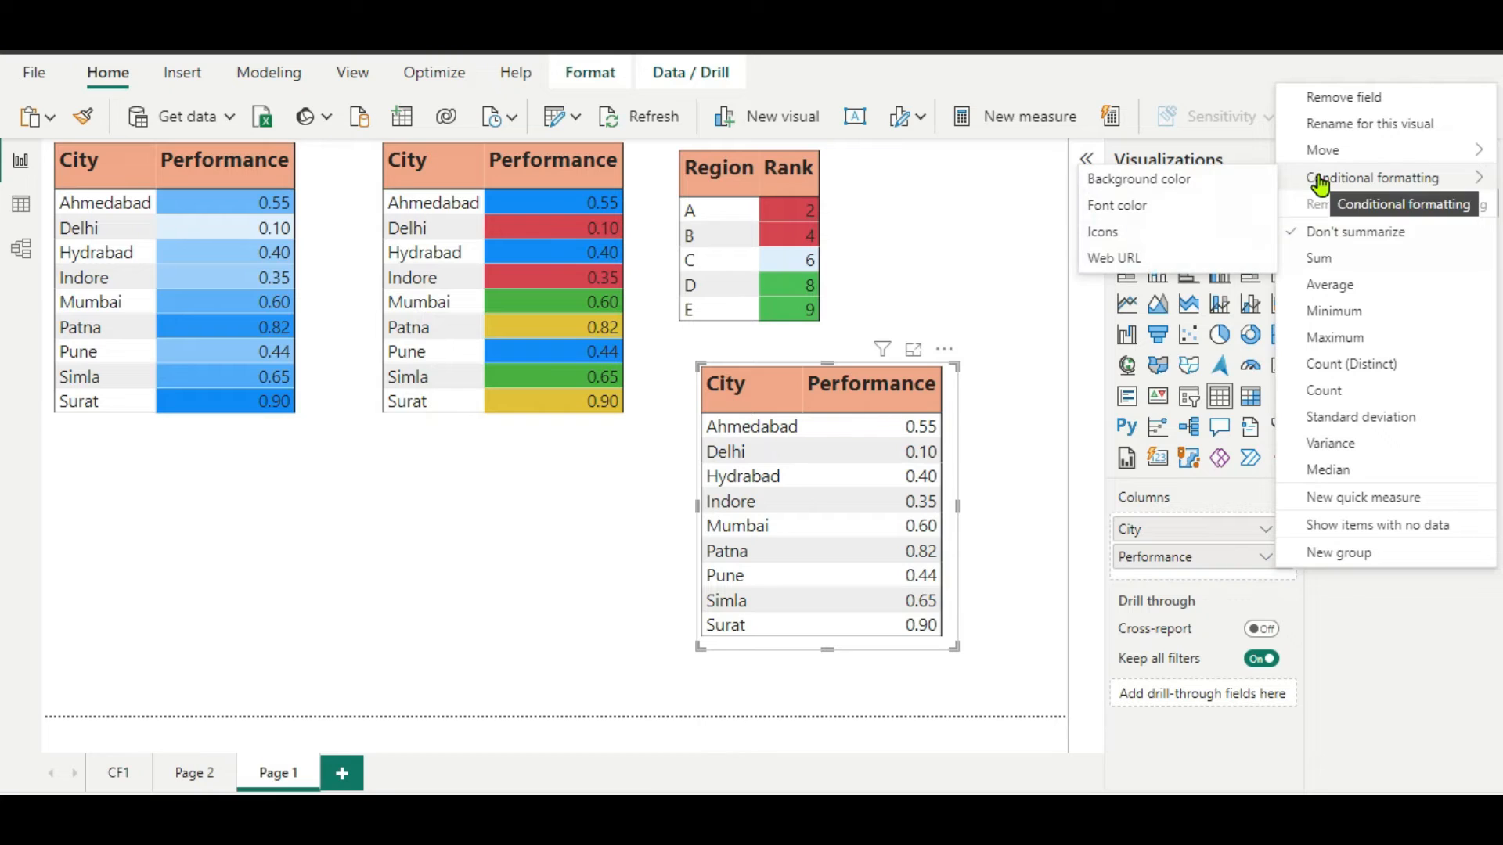
left_click(1124, 207)
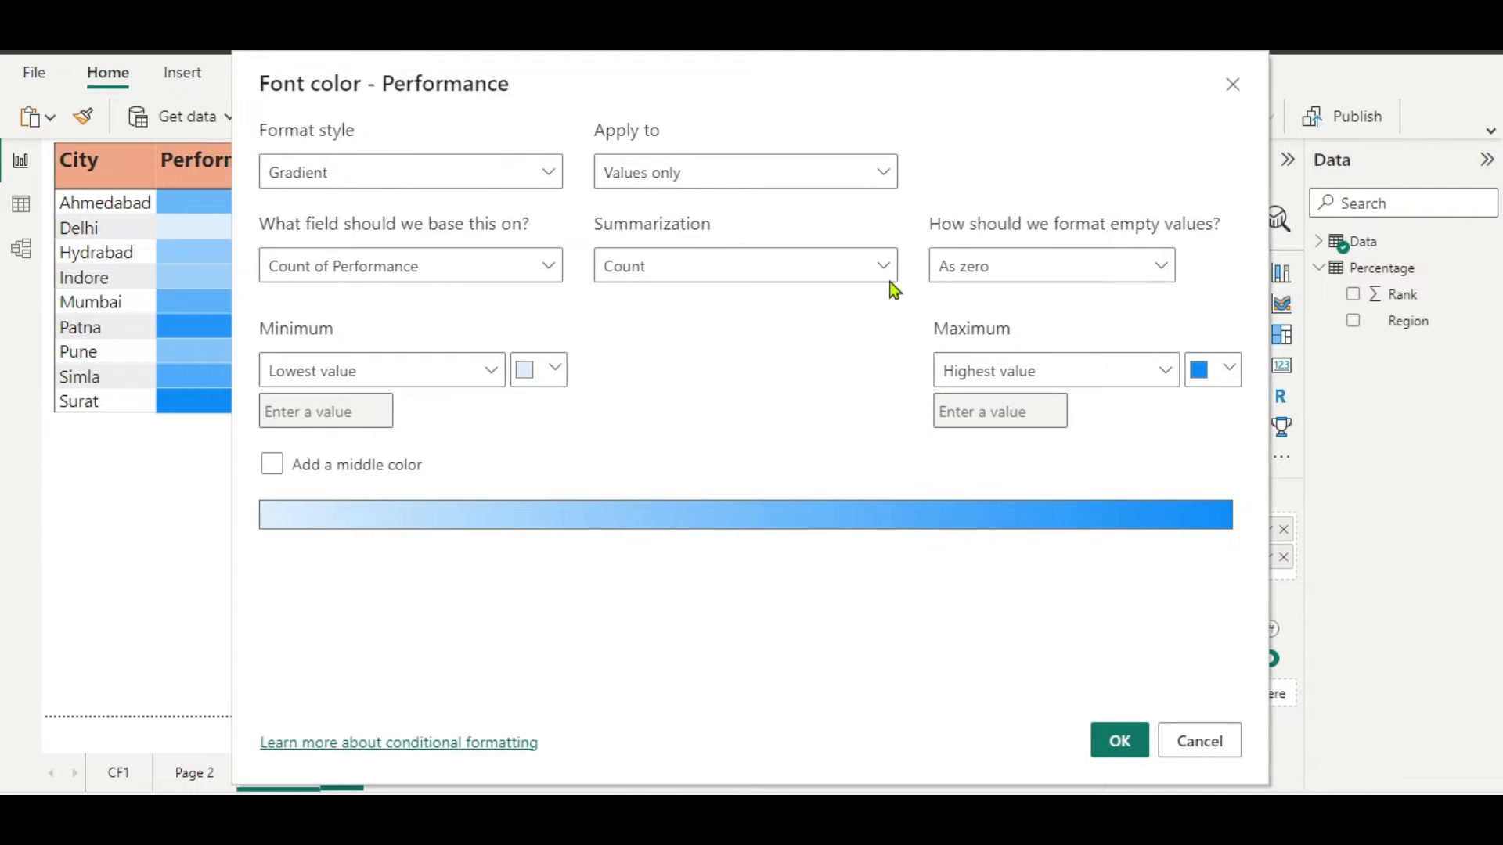
left_click(545, 170)
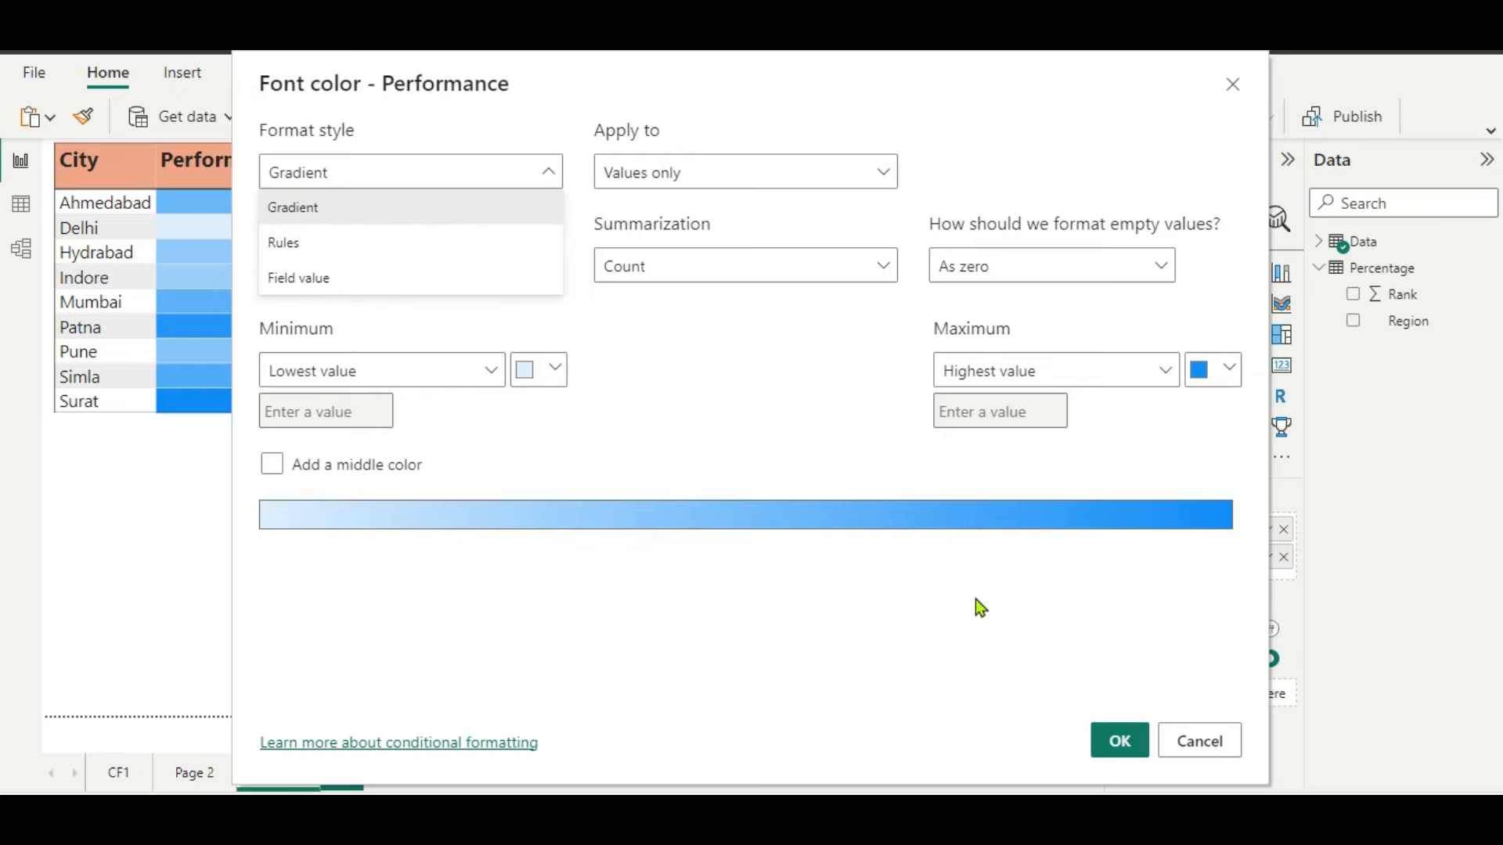
left_click(319, 280)
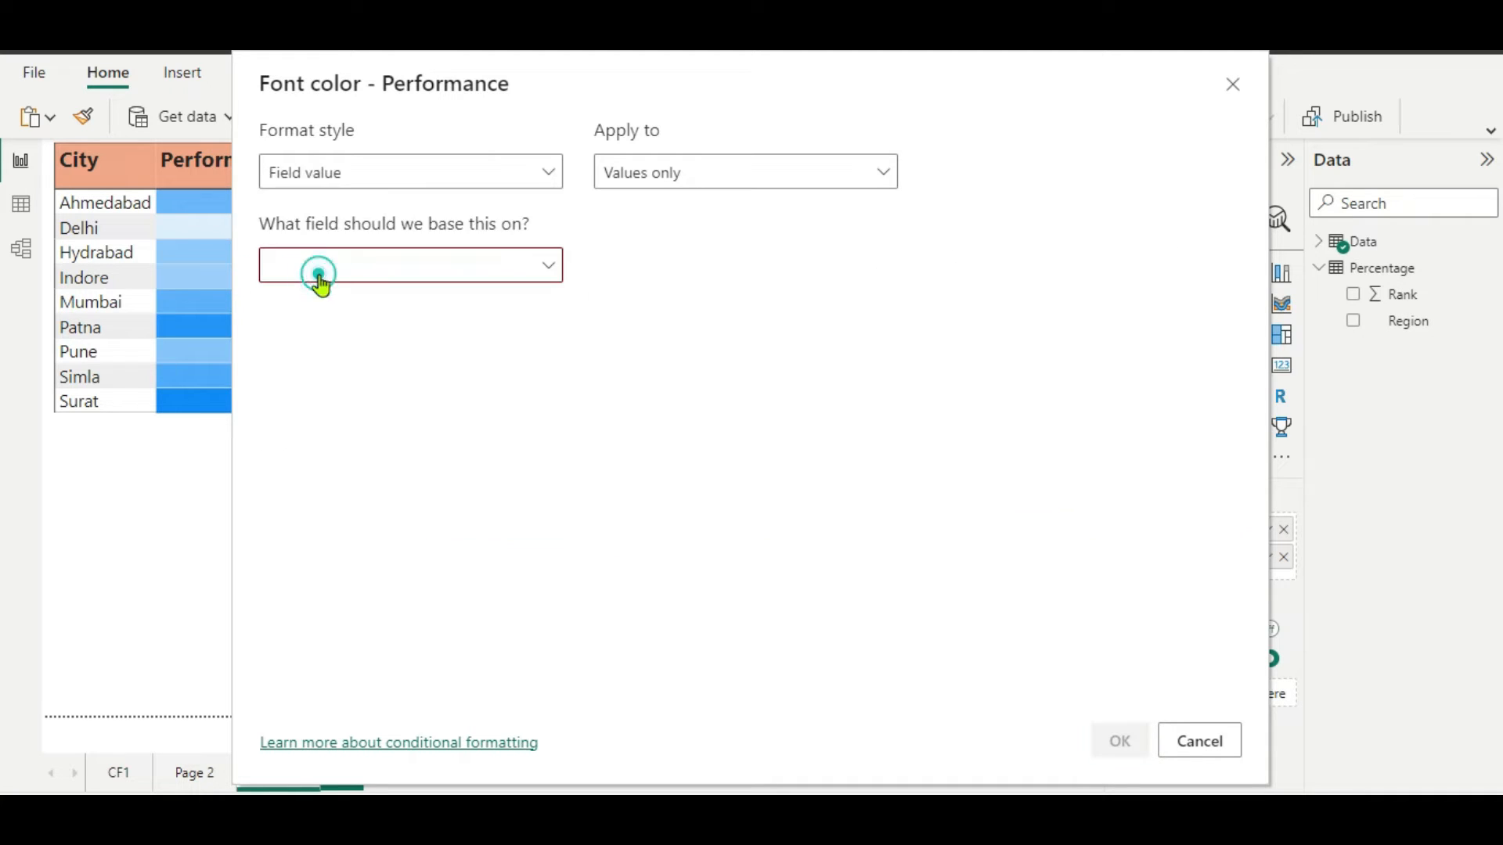
left_click(551, 263)
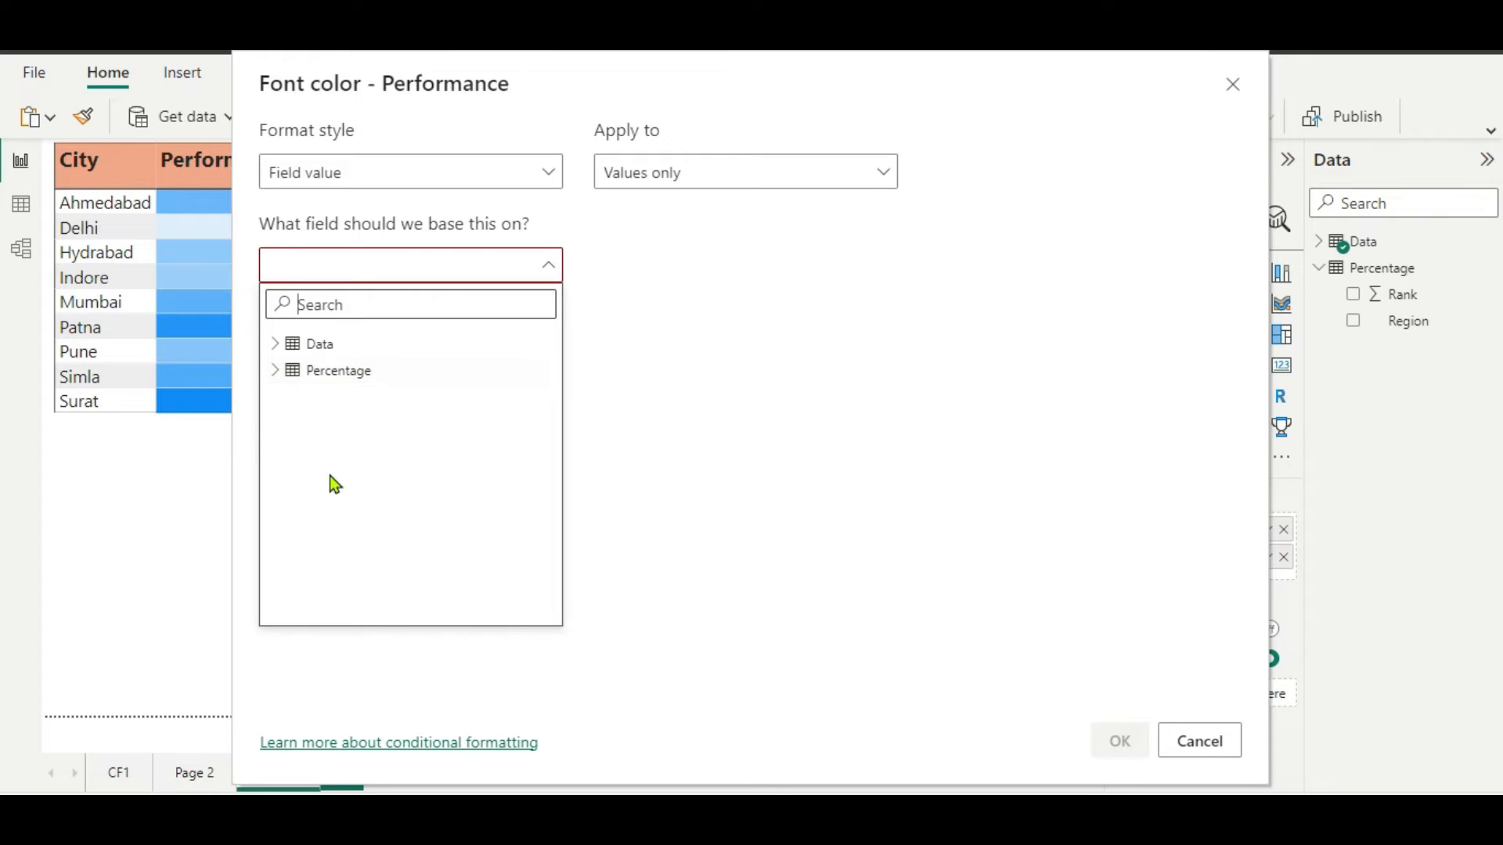
left_click(1200, 751)
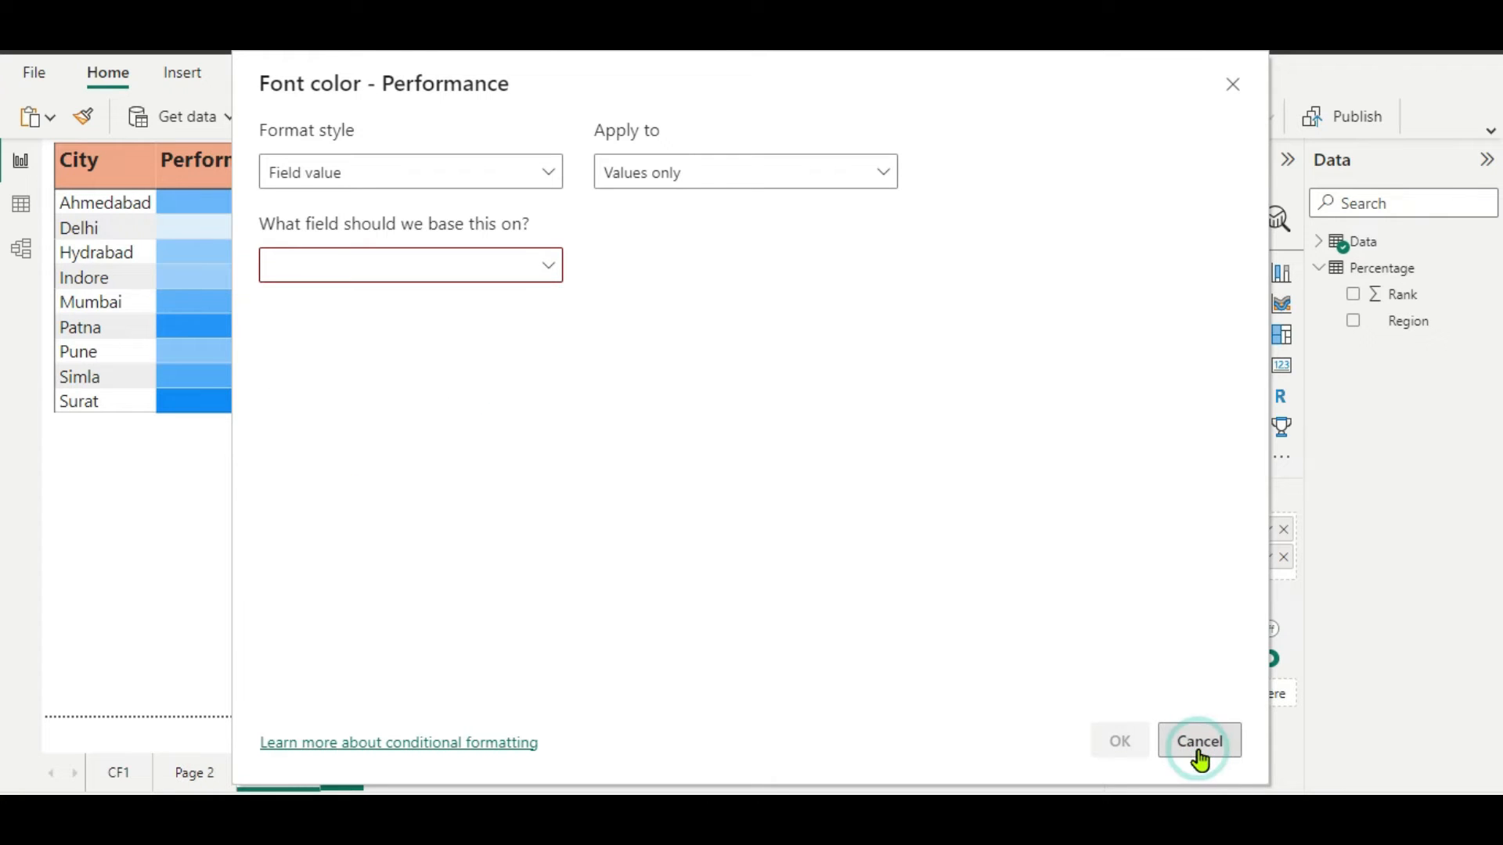
left_click(1199, 745)
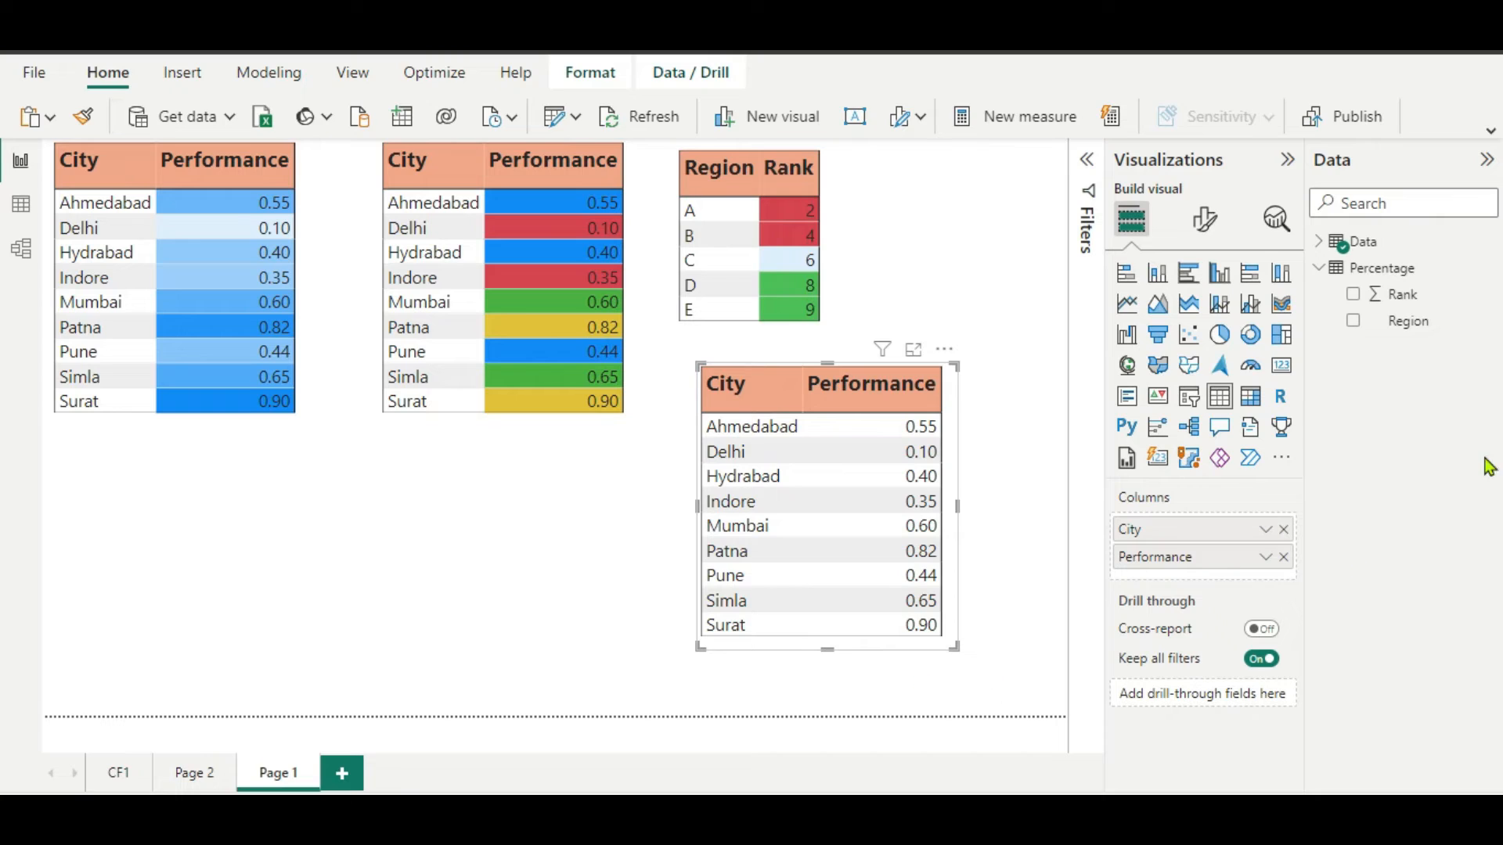
- Review the formula of the CF BG measure in the Data table, then close it
left_click(1322, 245)
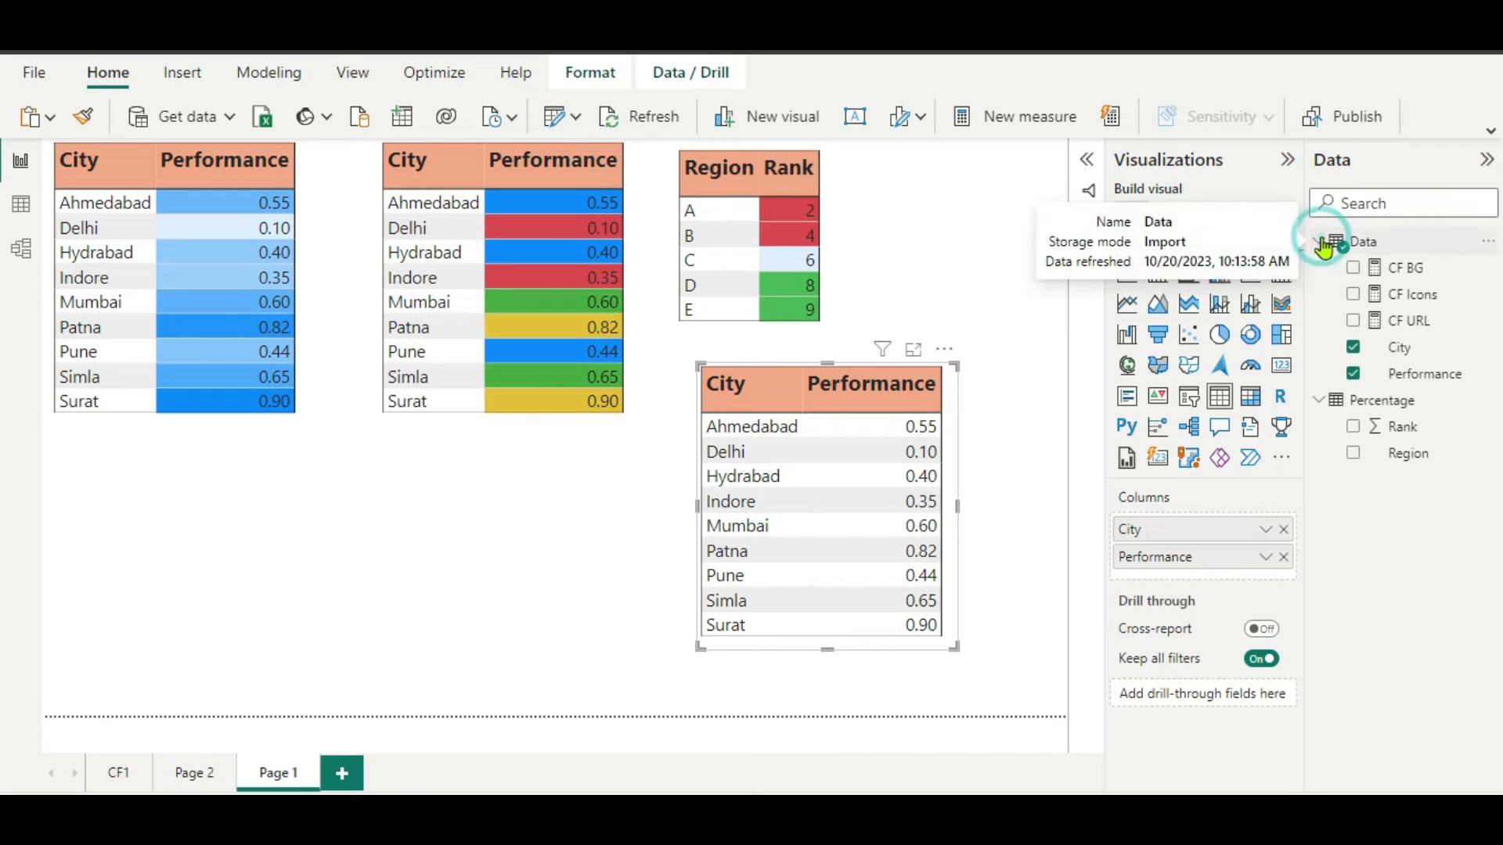
left_click(1409, 268)
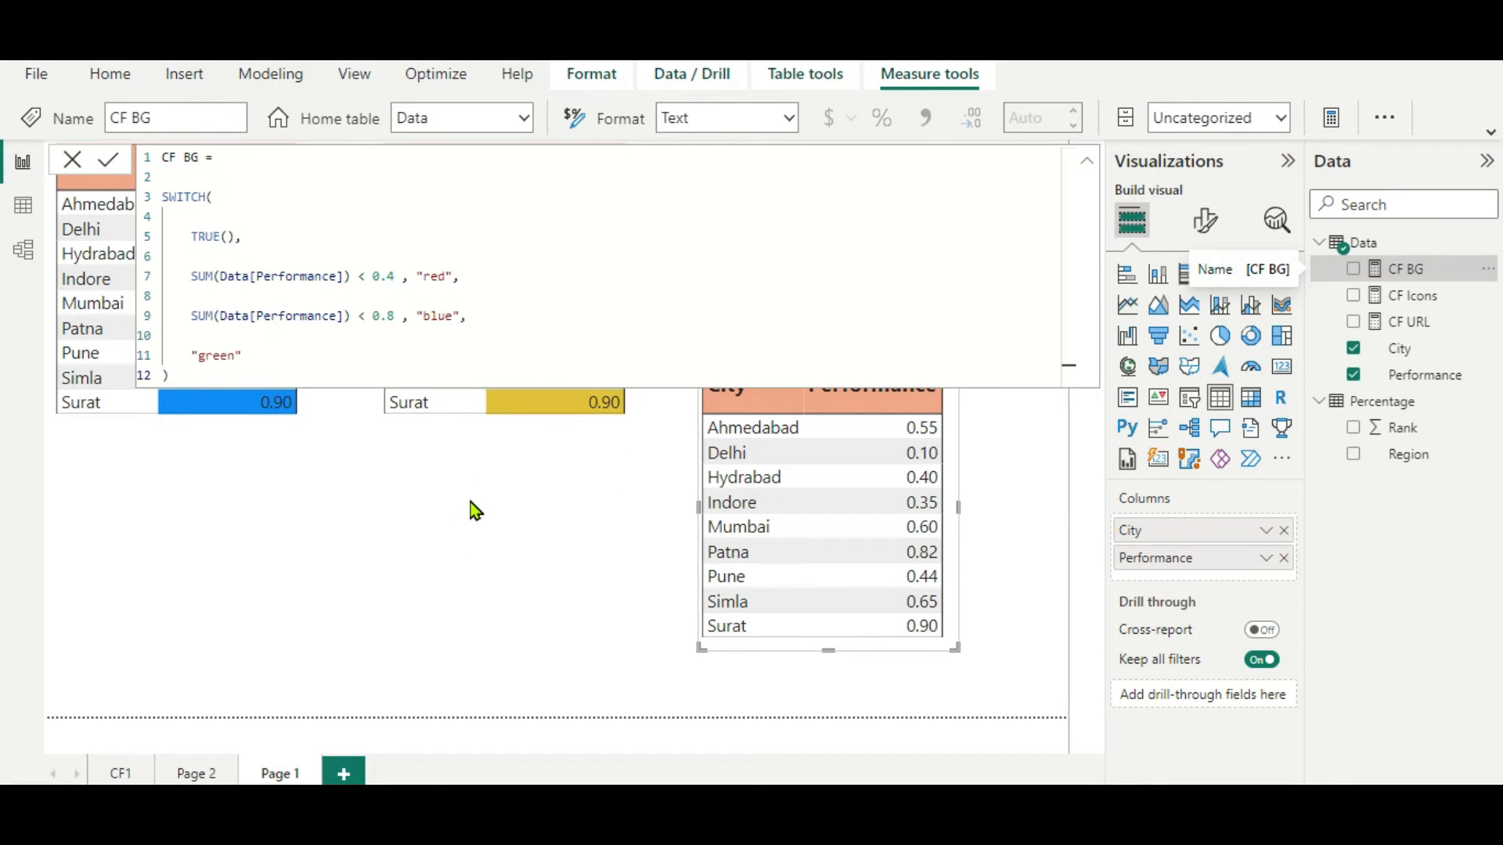
left_click(471, 501)
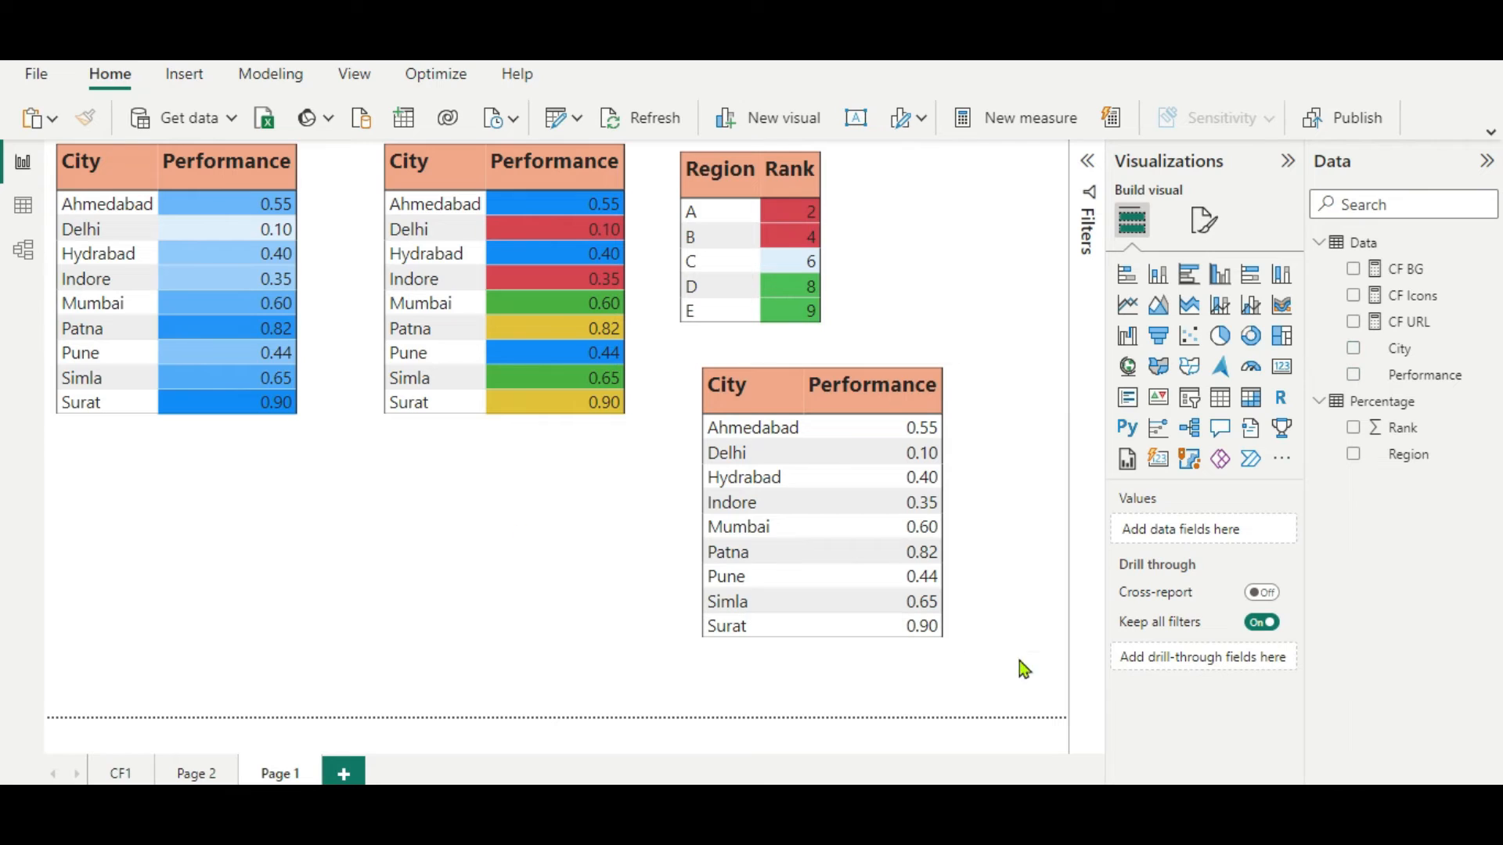
- Apply font color conditional formatting to Performance in the uncolored City table, using the Field value style based on the CF BG measure
left_click(951, 507)
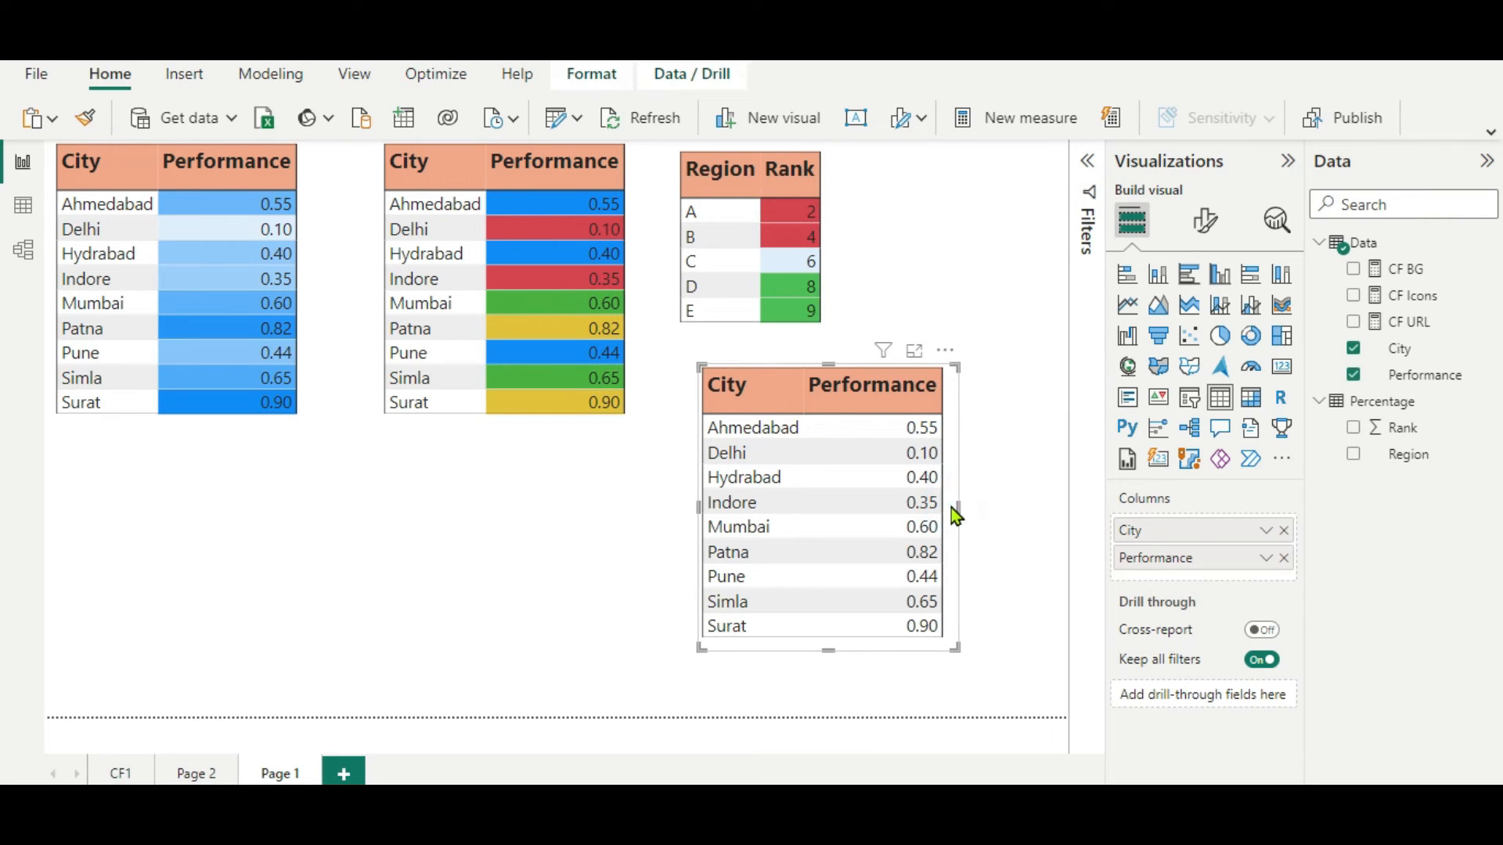
left_click(1265, 557)
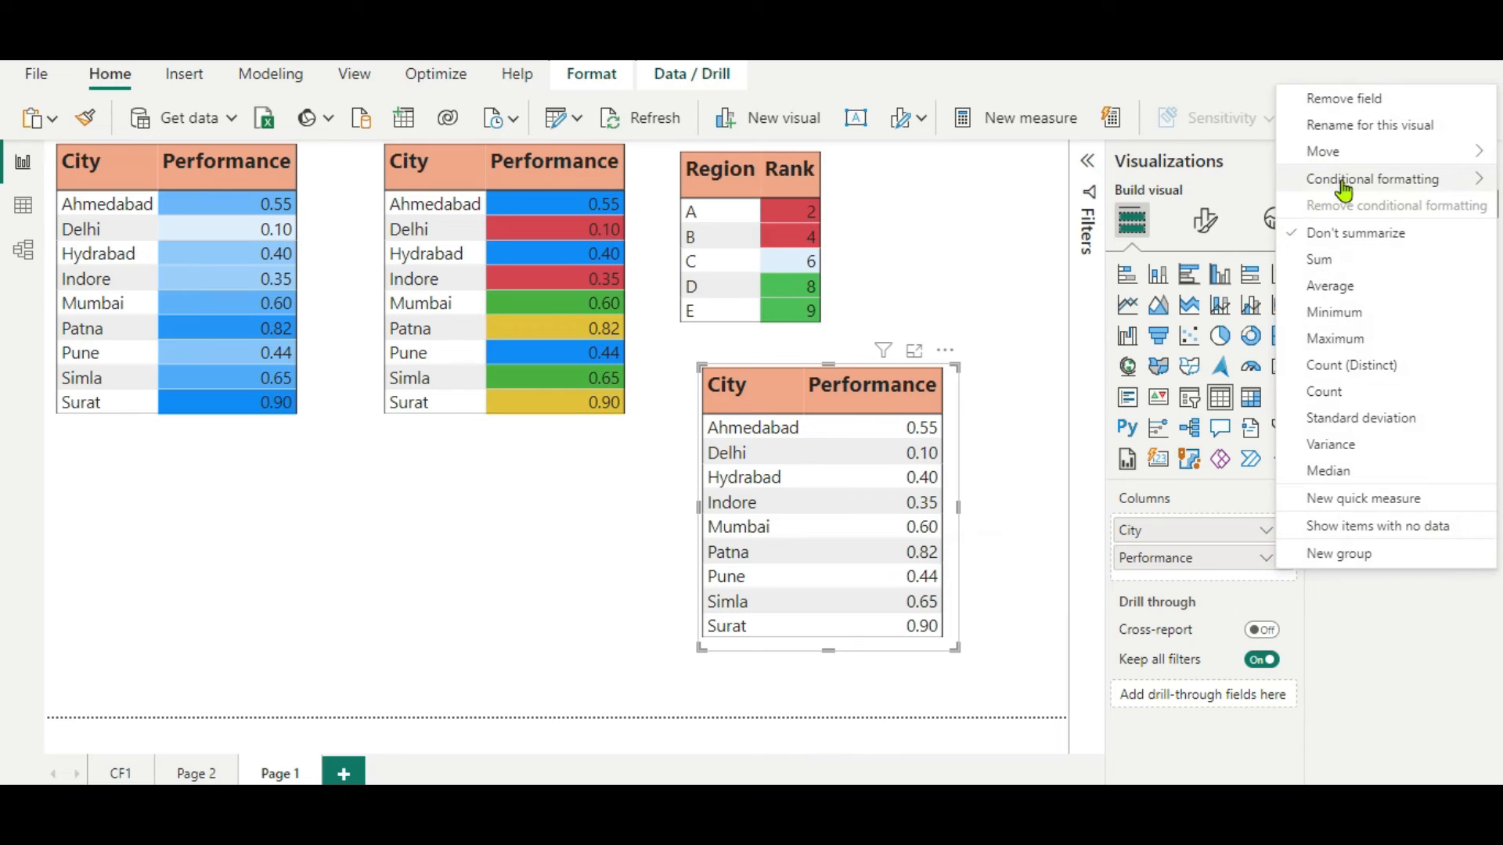
mouse_move(1370, 179)
left_click(1121, 208)
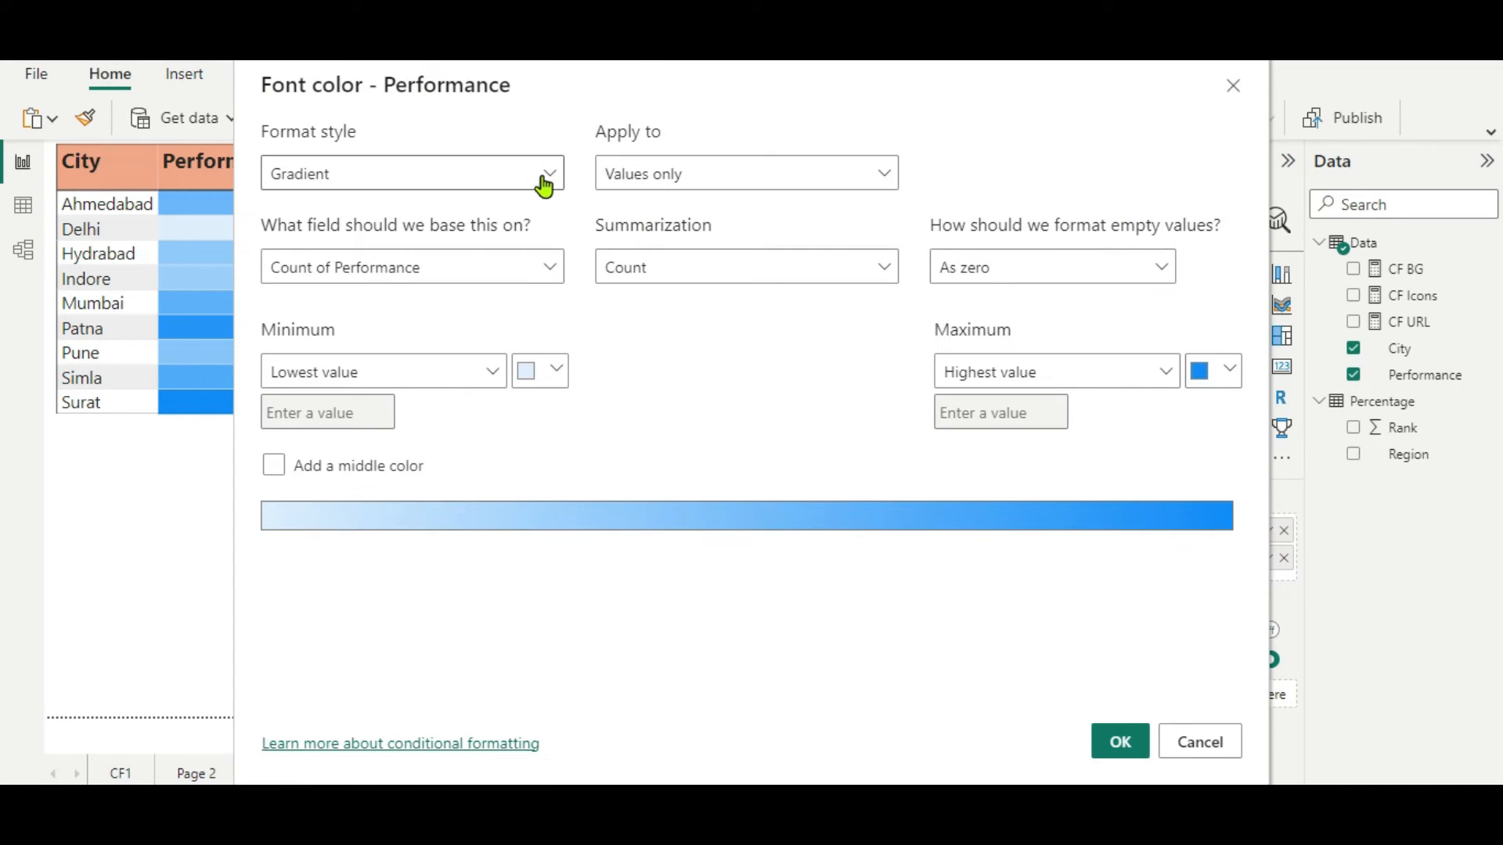
left_click(544, 182)
left_click(436, 292)
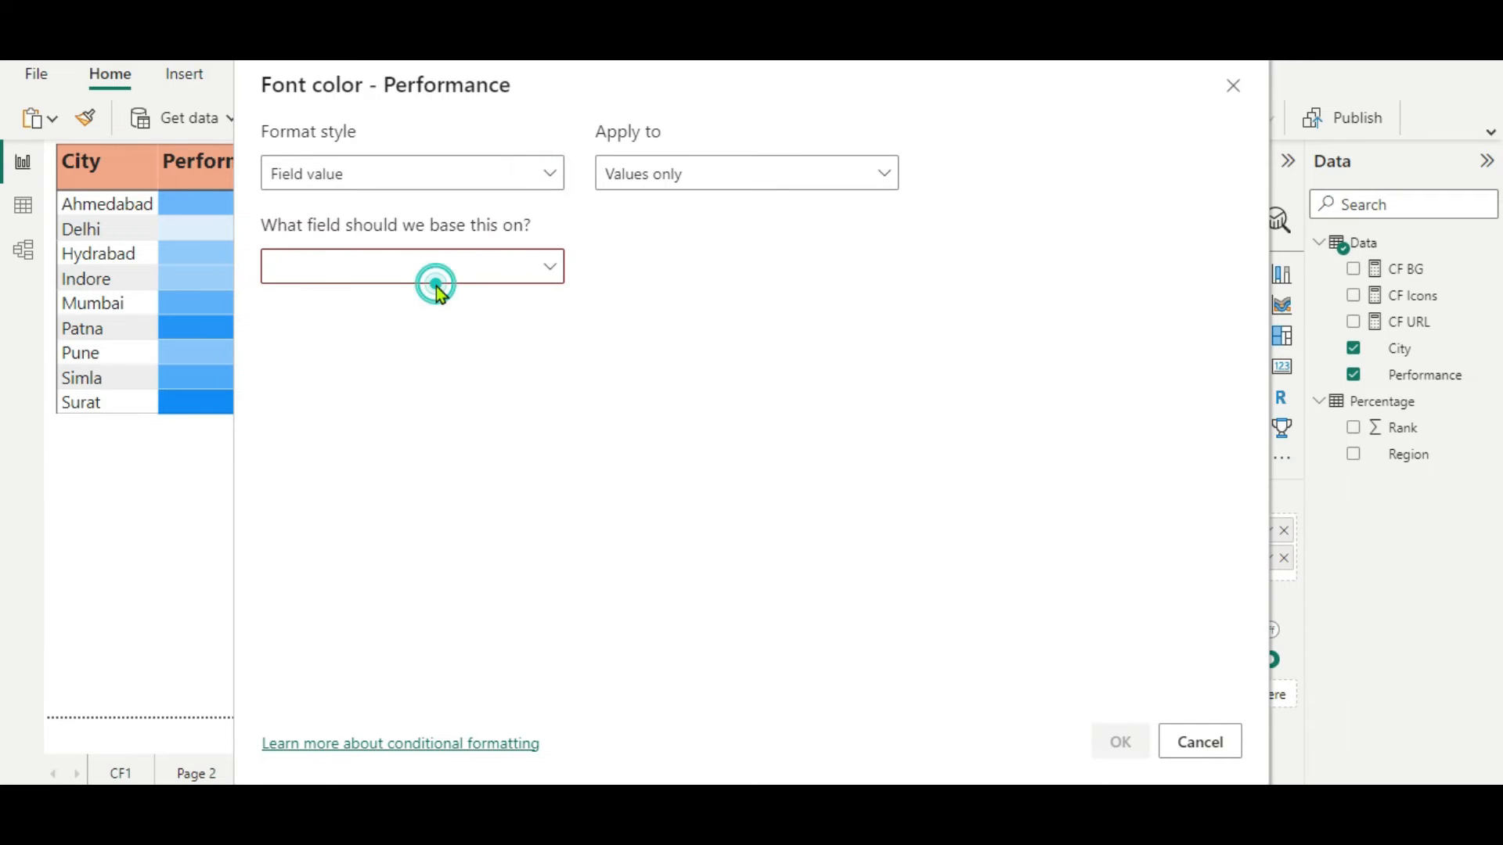
left_click(549, 268)
left_click(281, 346)
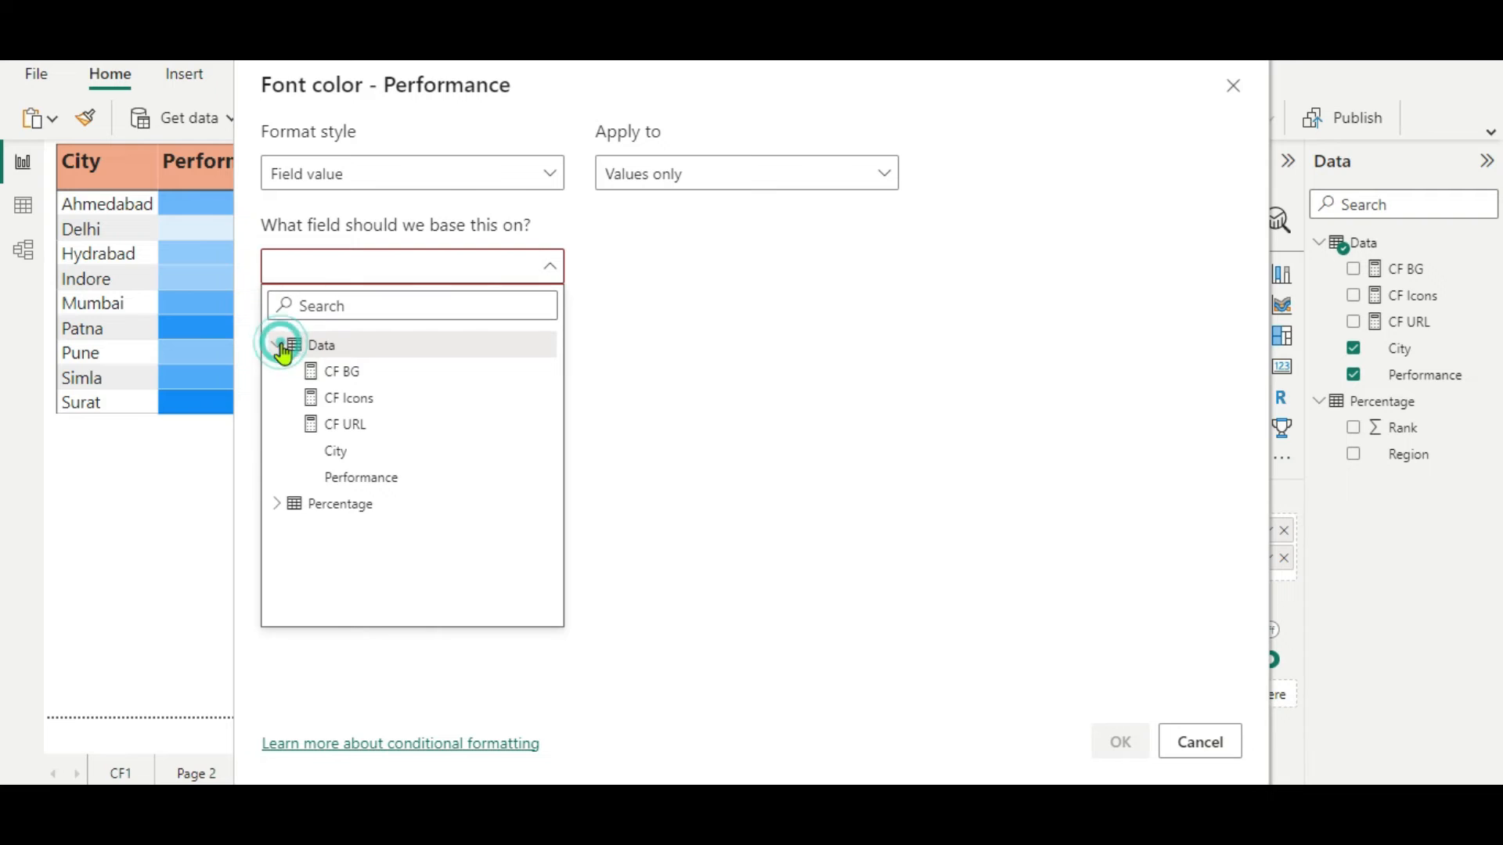
left_click(353, 383)
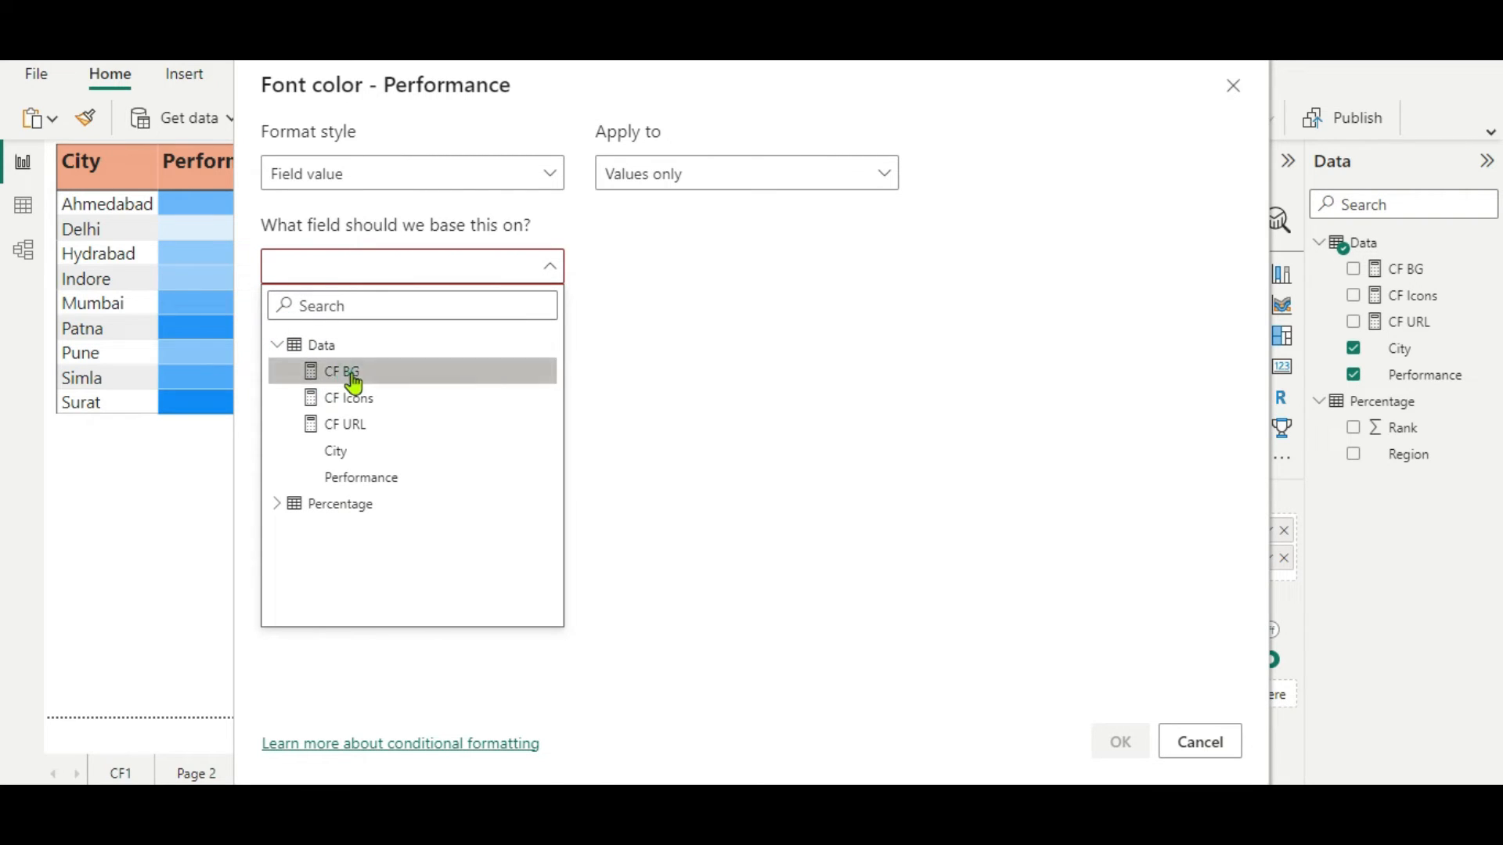
left_click(1111, 751)
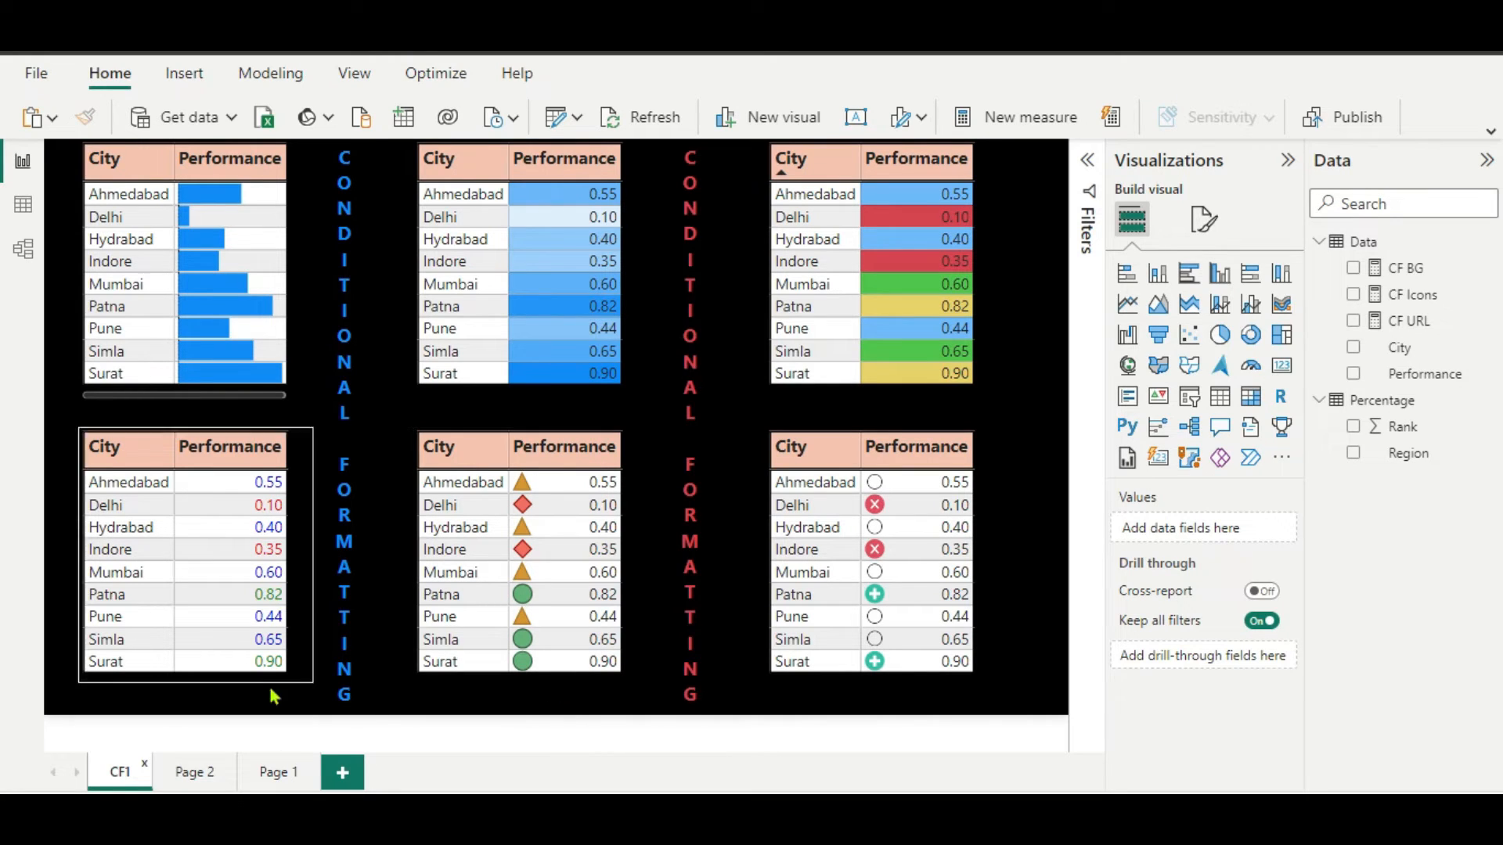
- Duplicate the gradient-colored City table on Page 1 and place the copy directly below the original
left_click(268, 773)
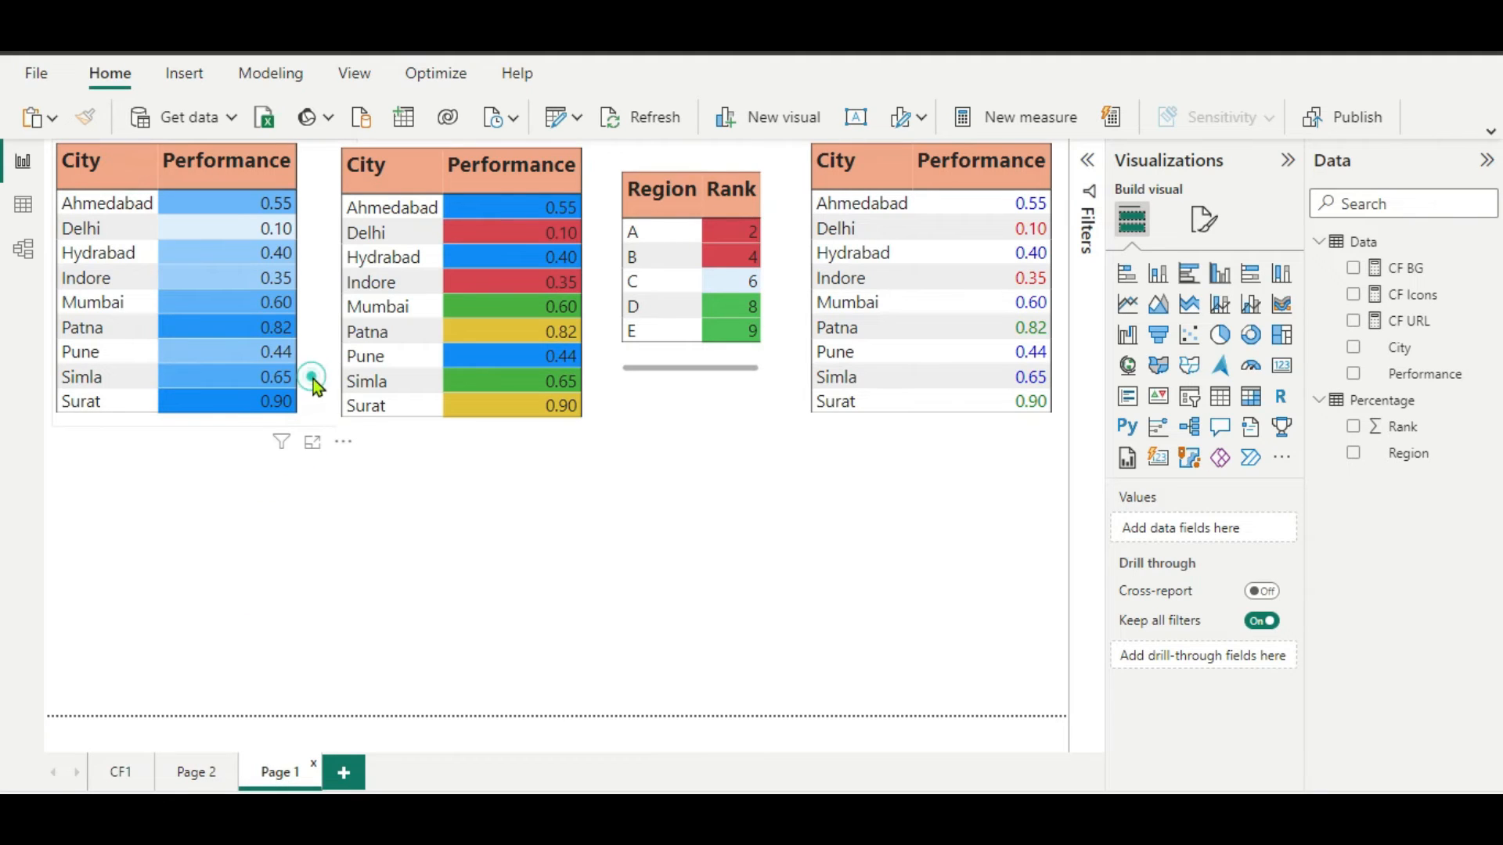
left_click(300, 424)
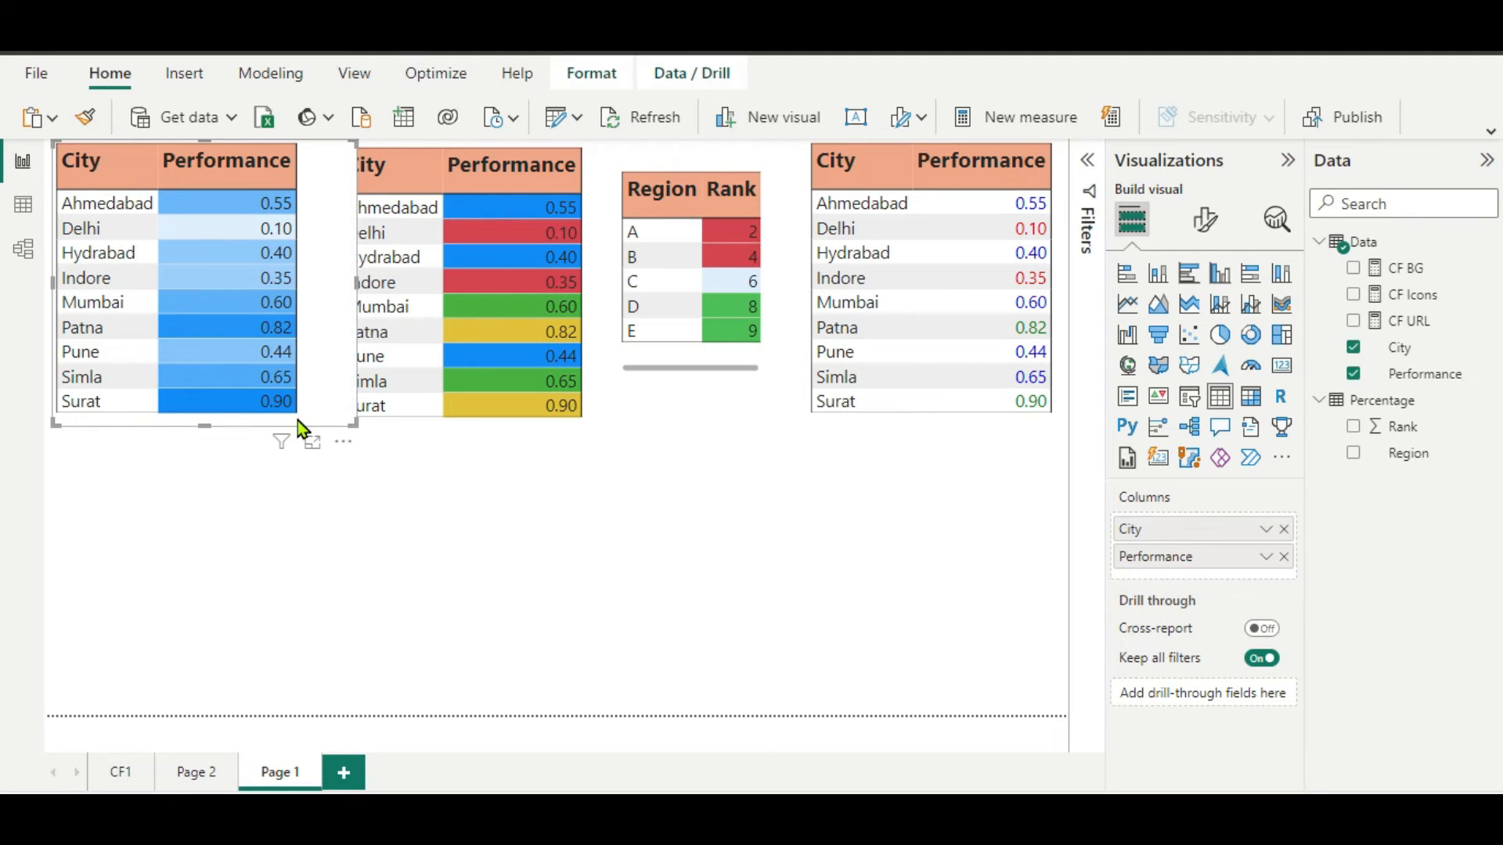
key("ctrl+c")
key("ctrl+v")
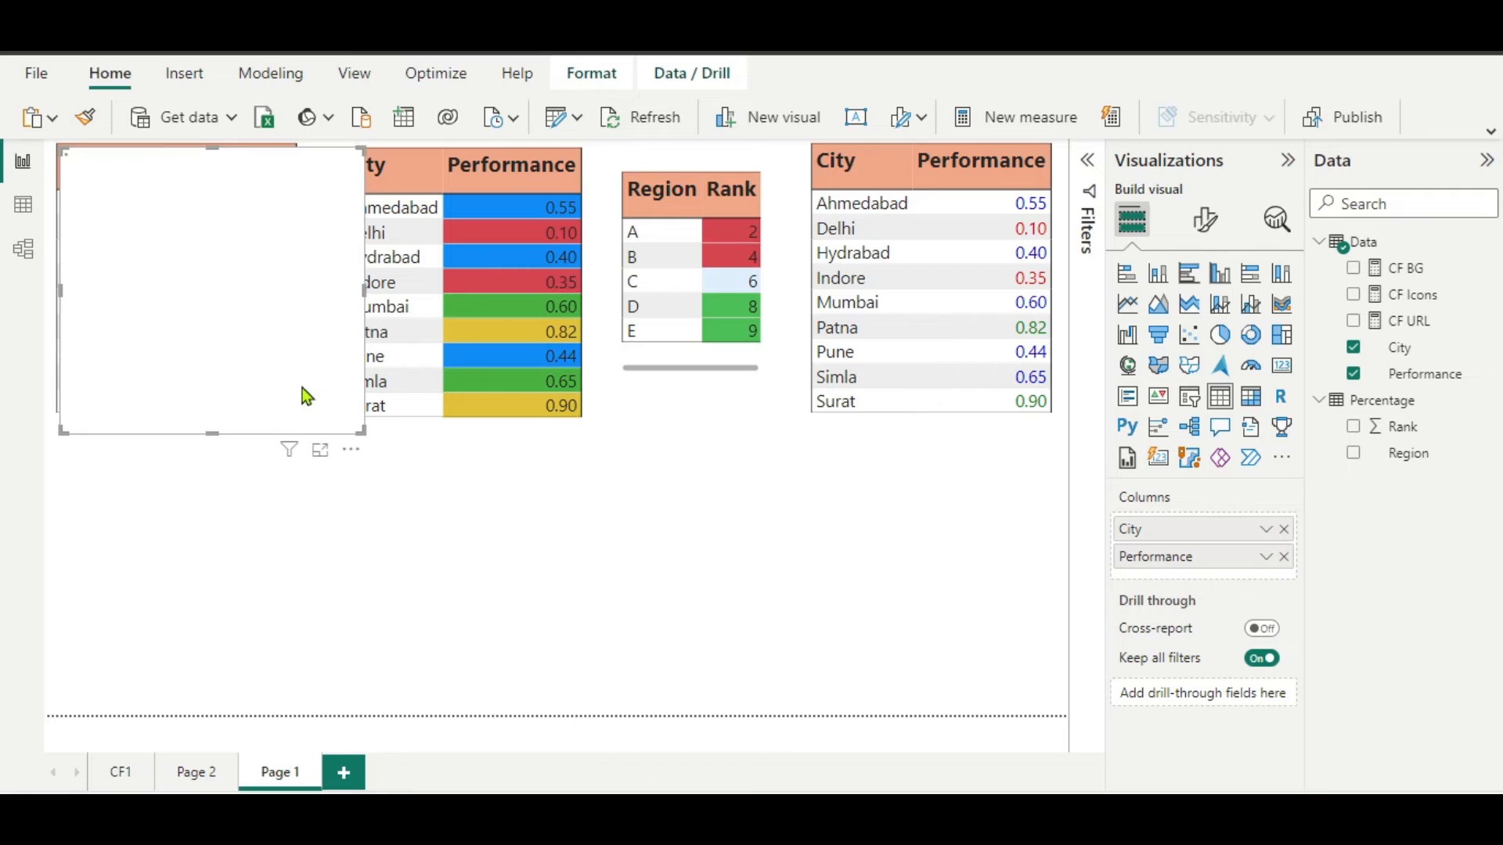
left_click_drag(318, 368, 284, 643)
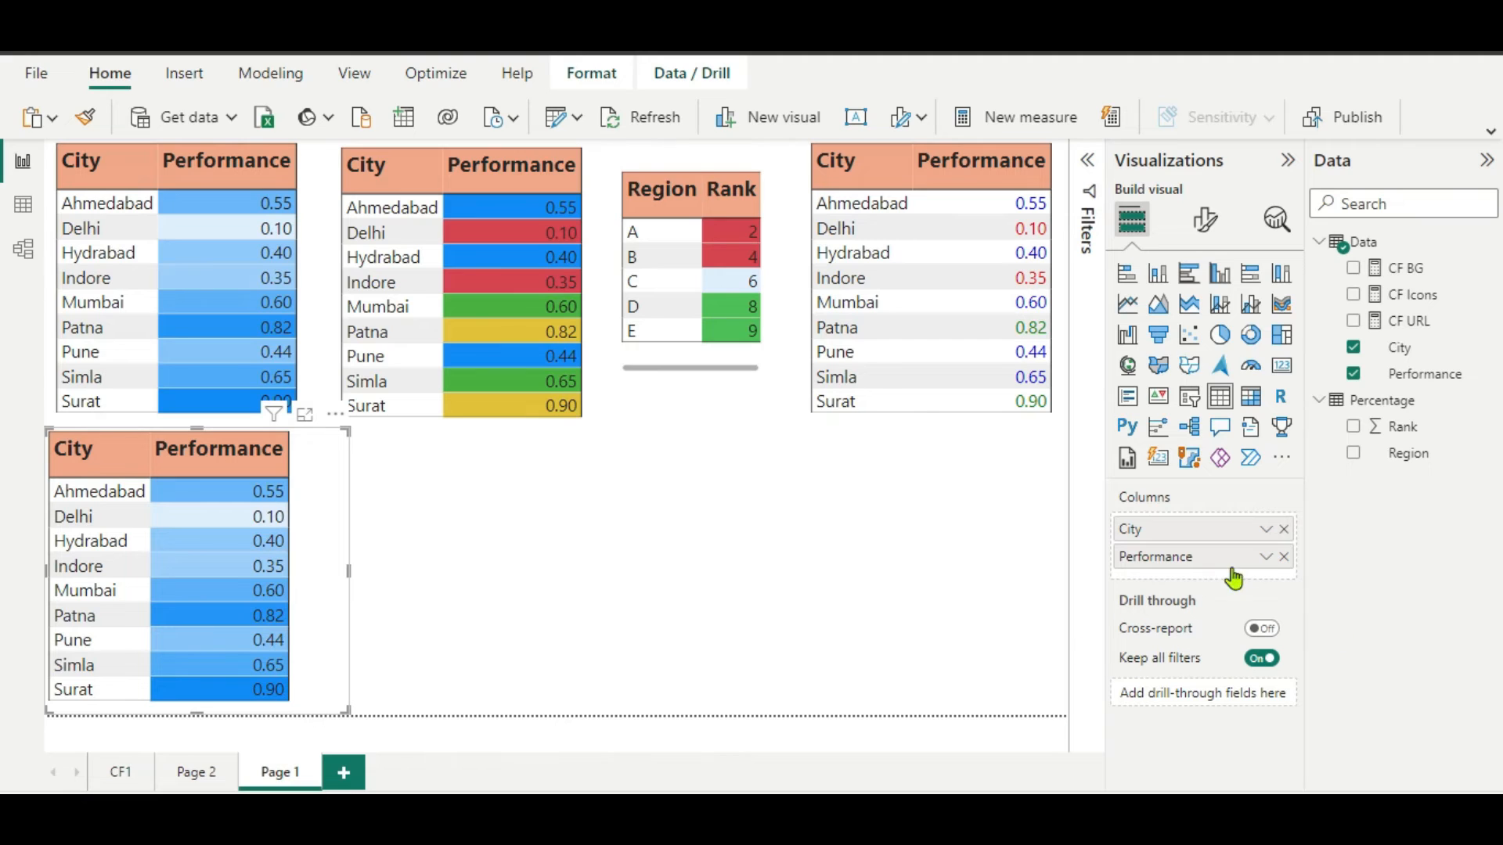
- Remove the background color conditional formatting from Performance in the copied gradient table
left_click(1266, 557)
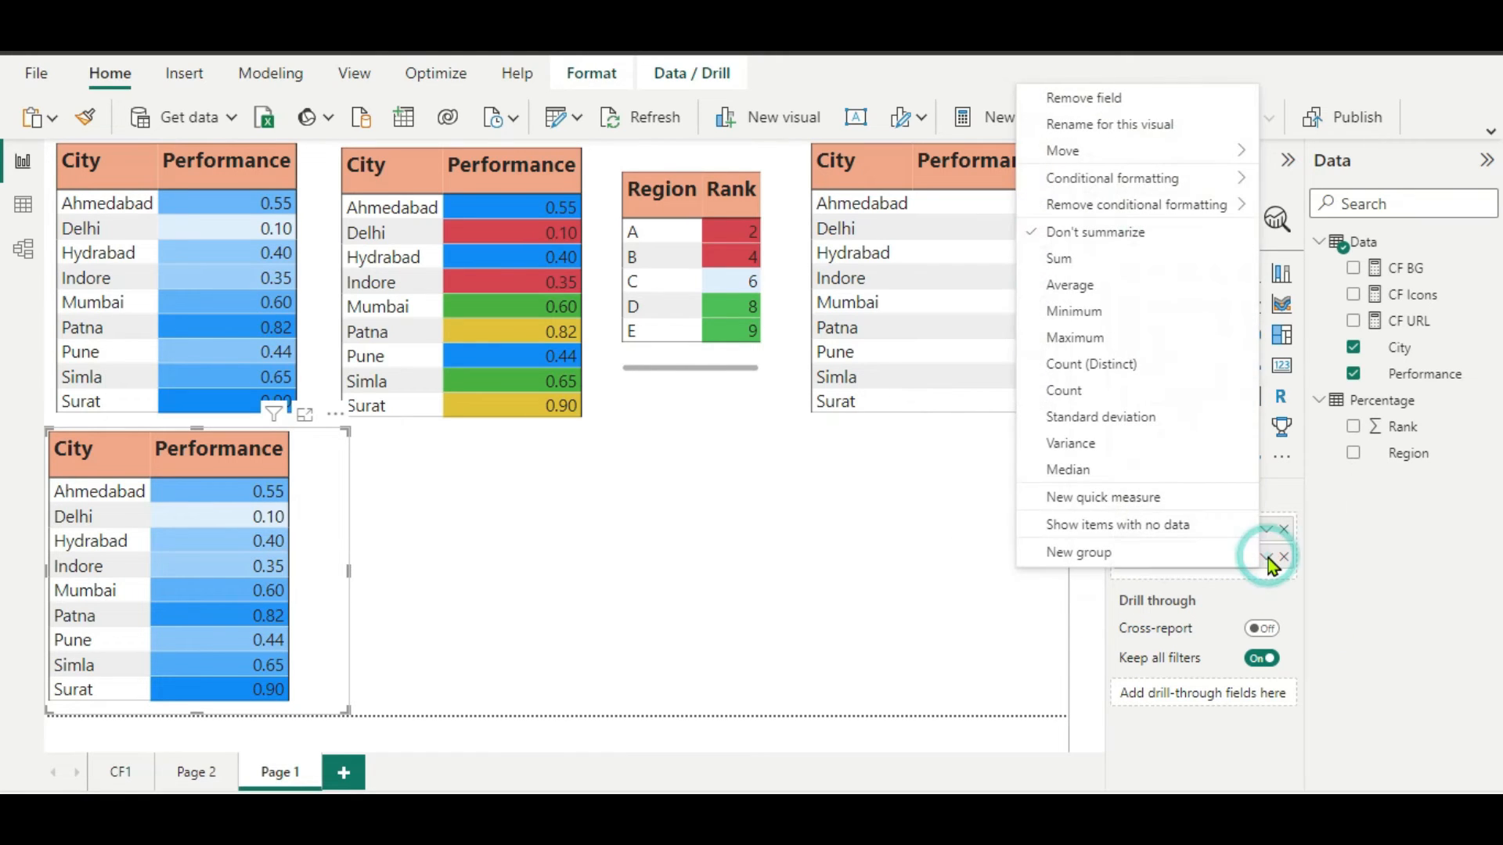
mouse_move(1116, 208)
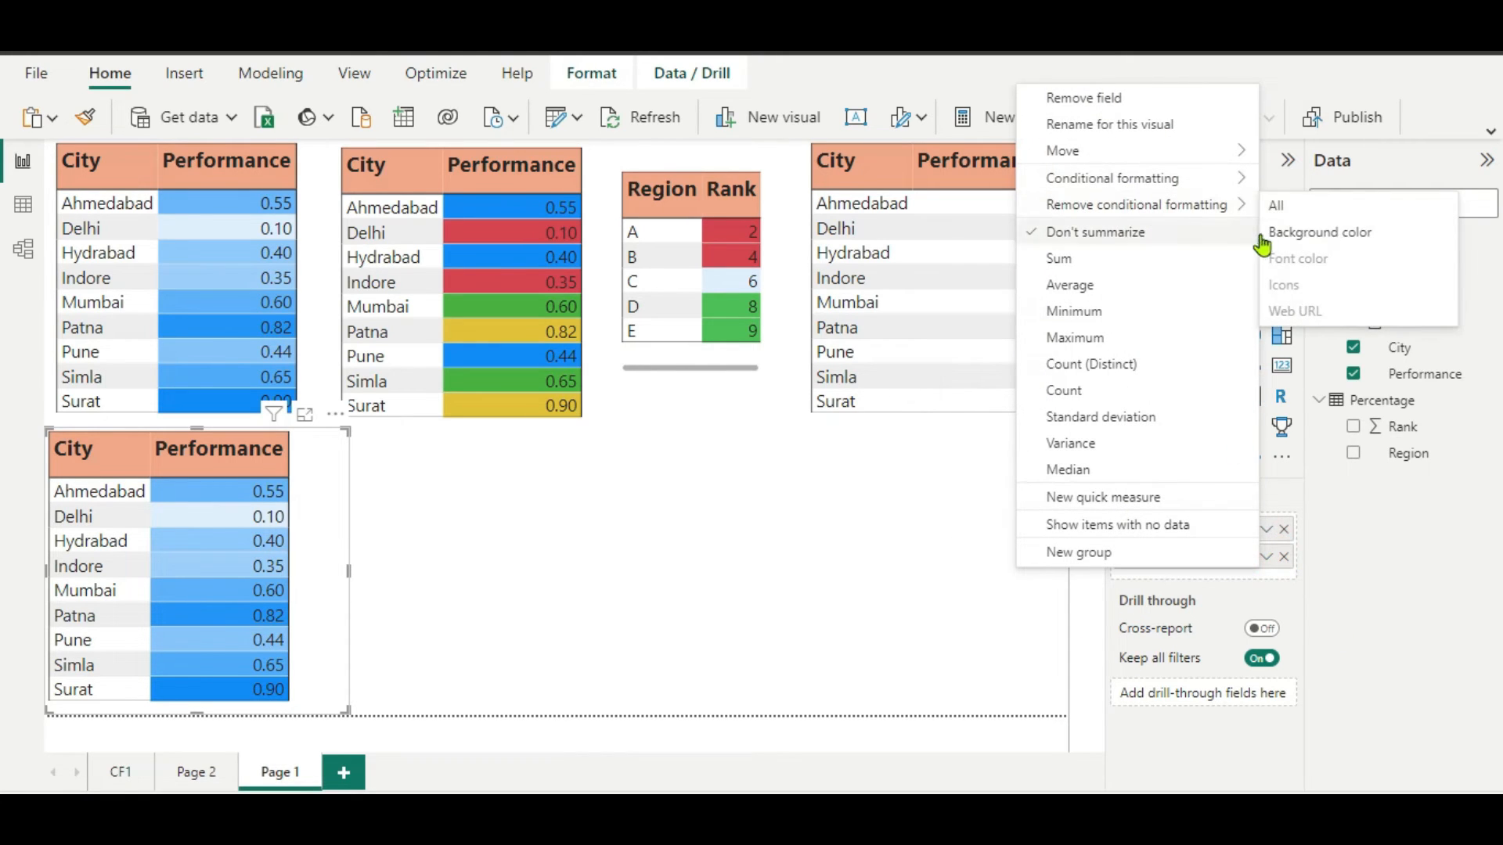
left_click(1284, 233)
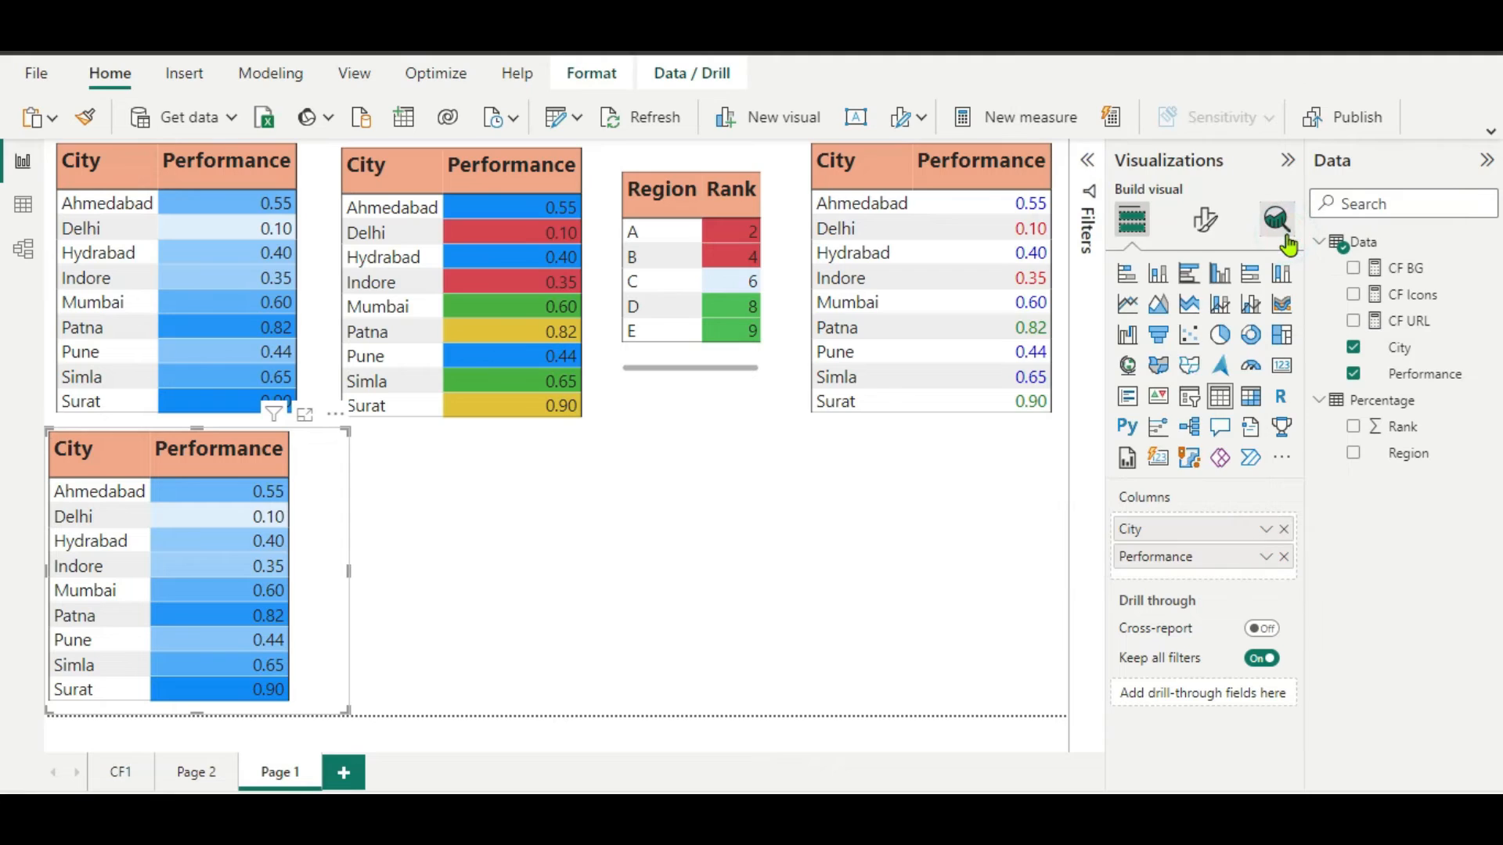
- Start icon conditional formatting for Performance in the copied table, with the Rules format style and Sum as the summarization
left_click(1266, 556)
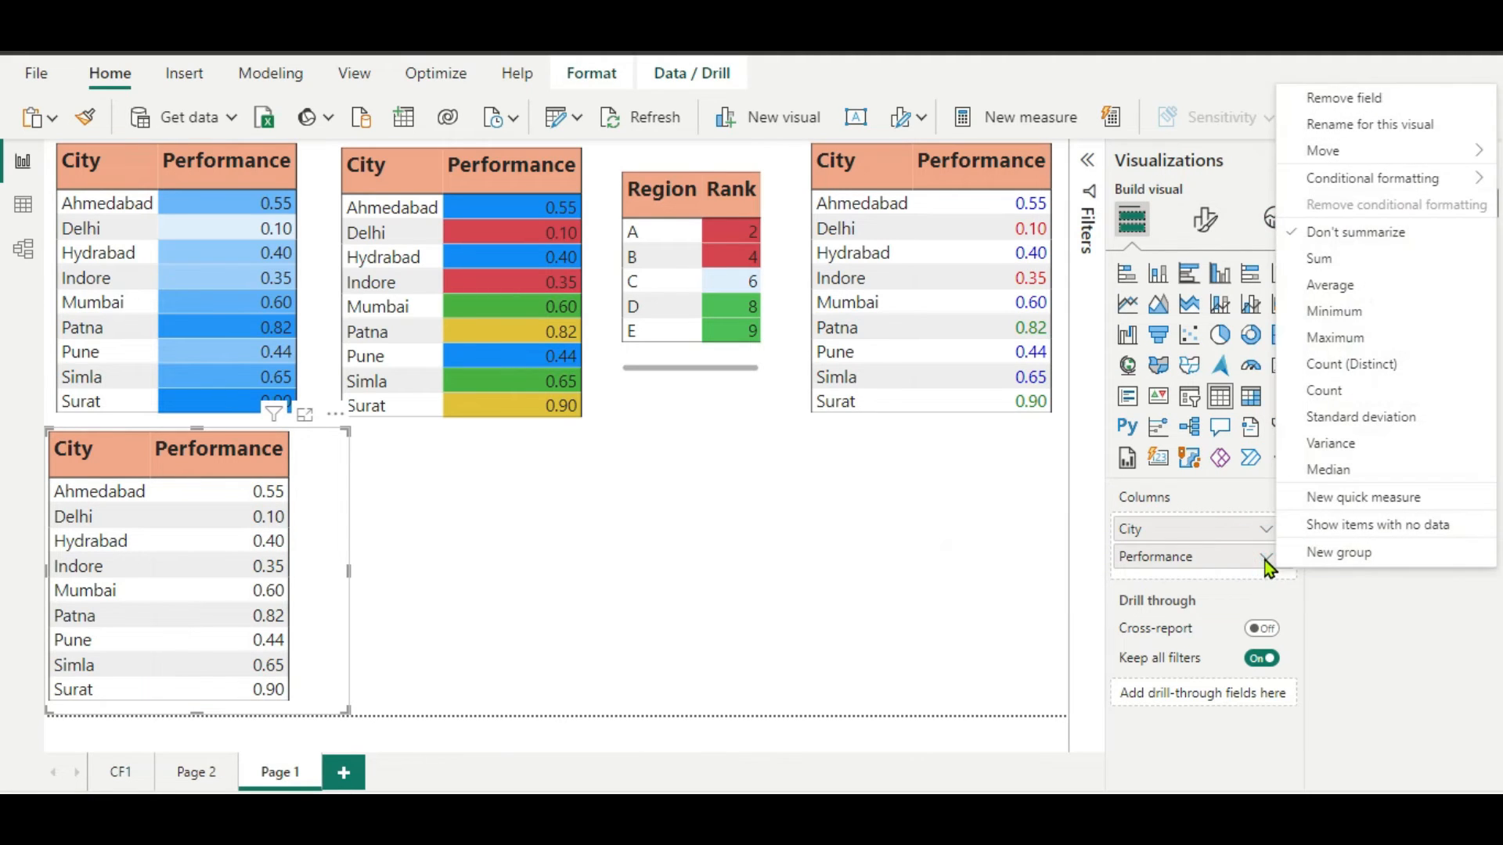
mouse_move(1299, 181)
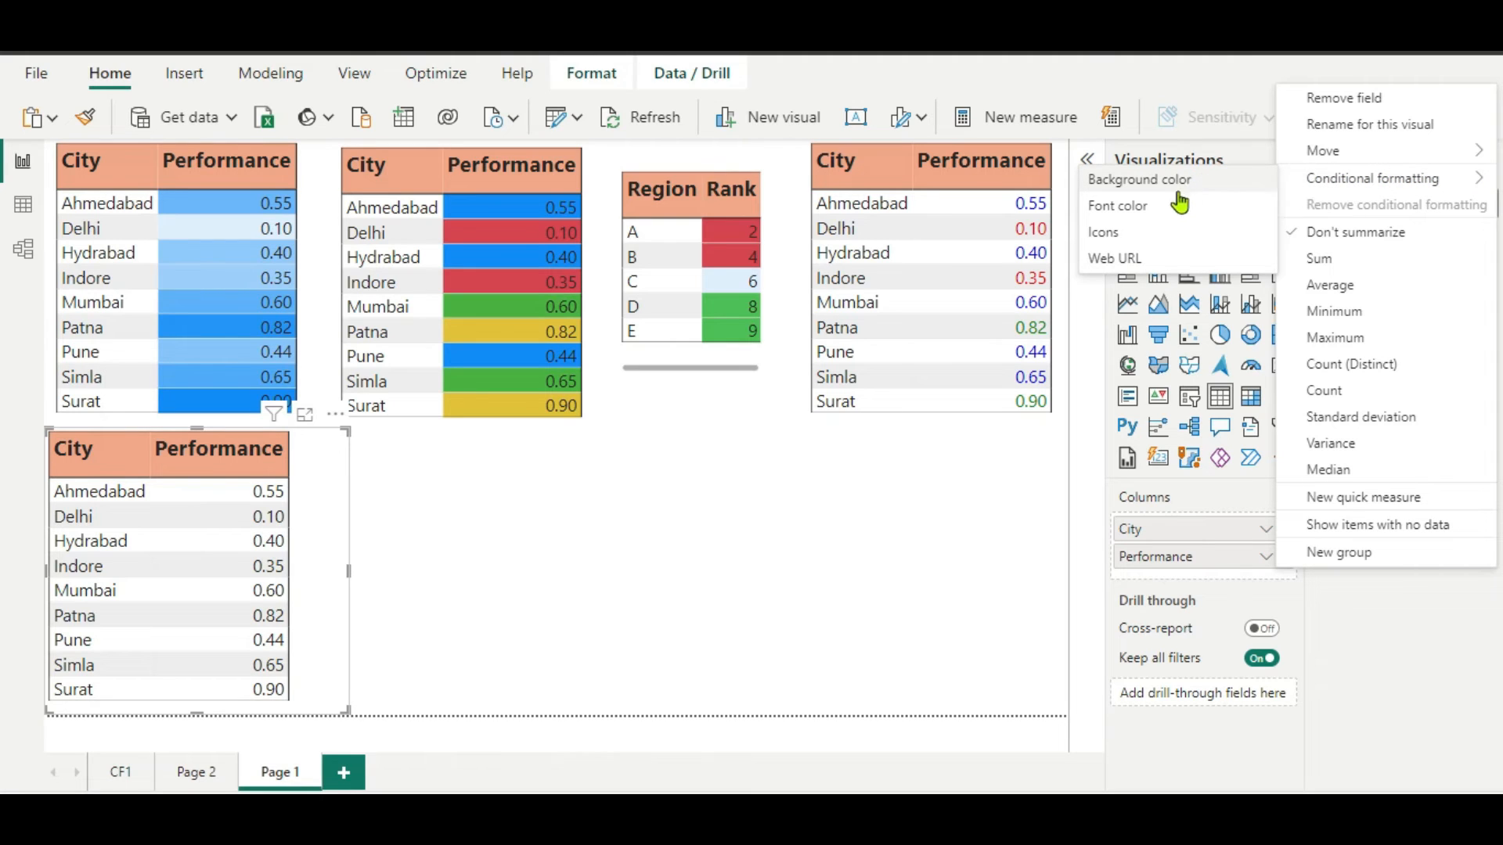
left_click(1138, 235)
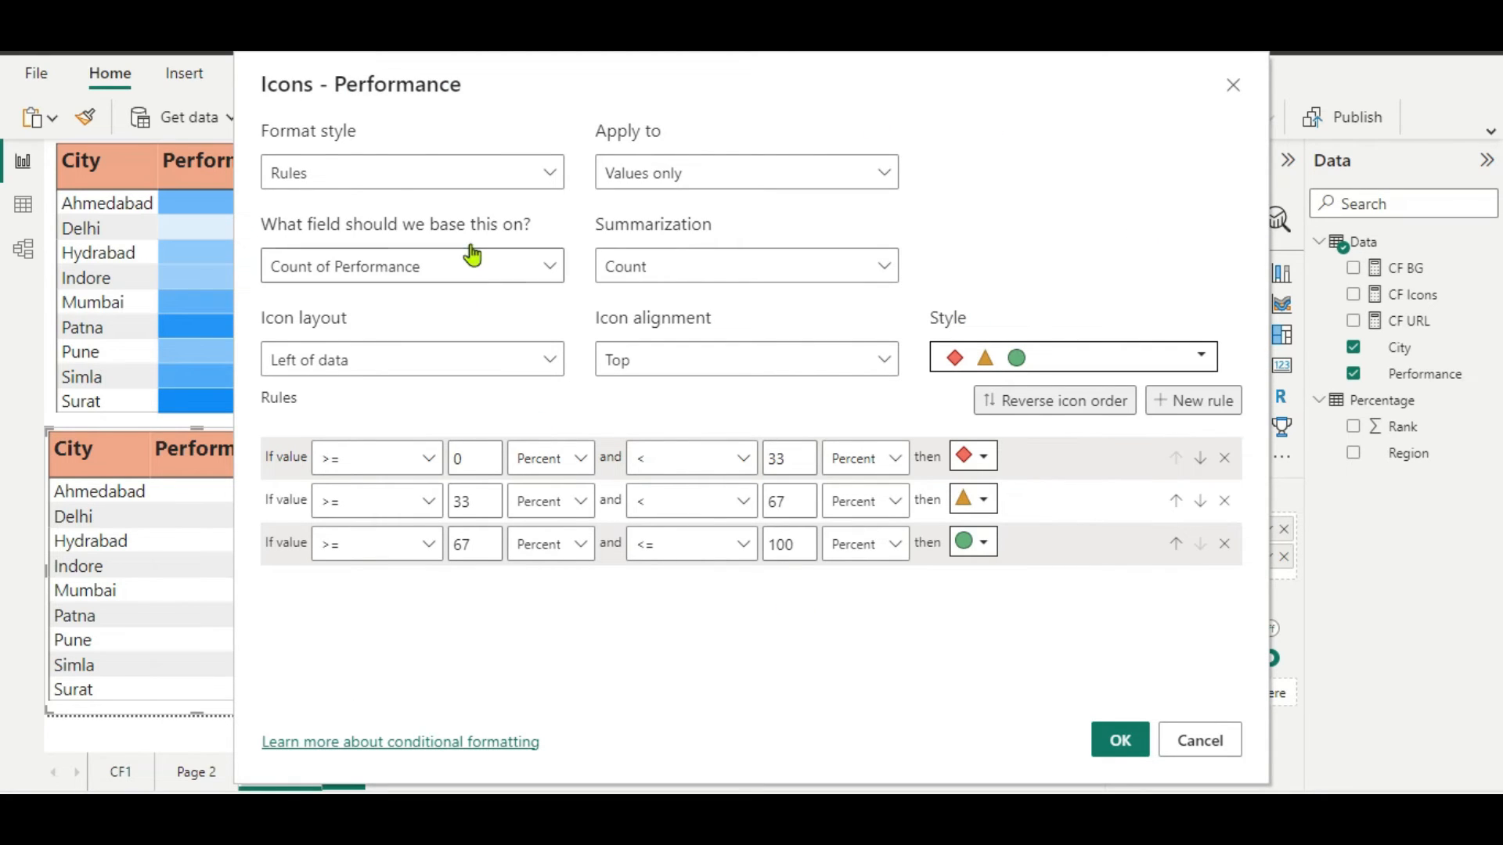
left_click(556, 174)
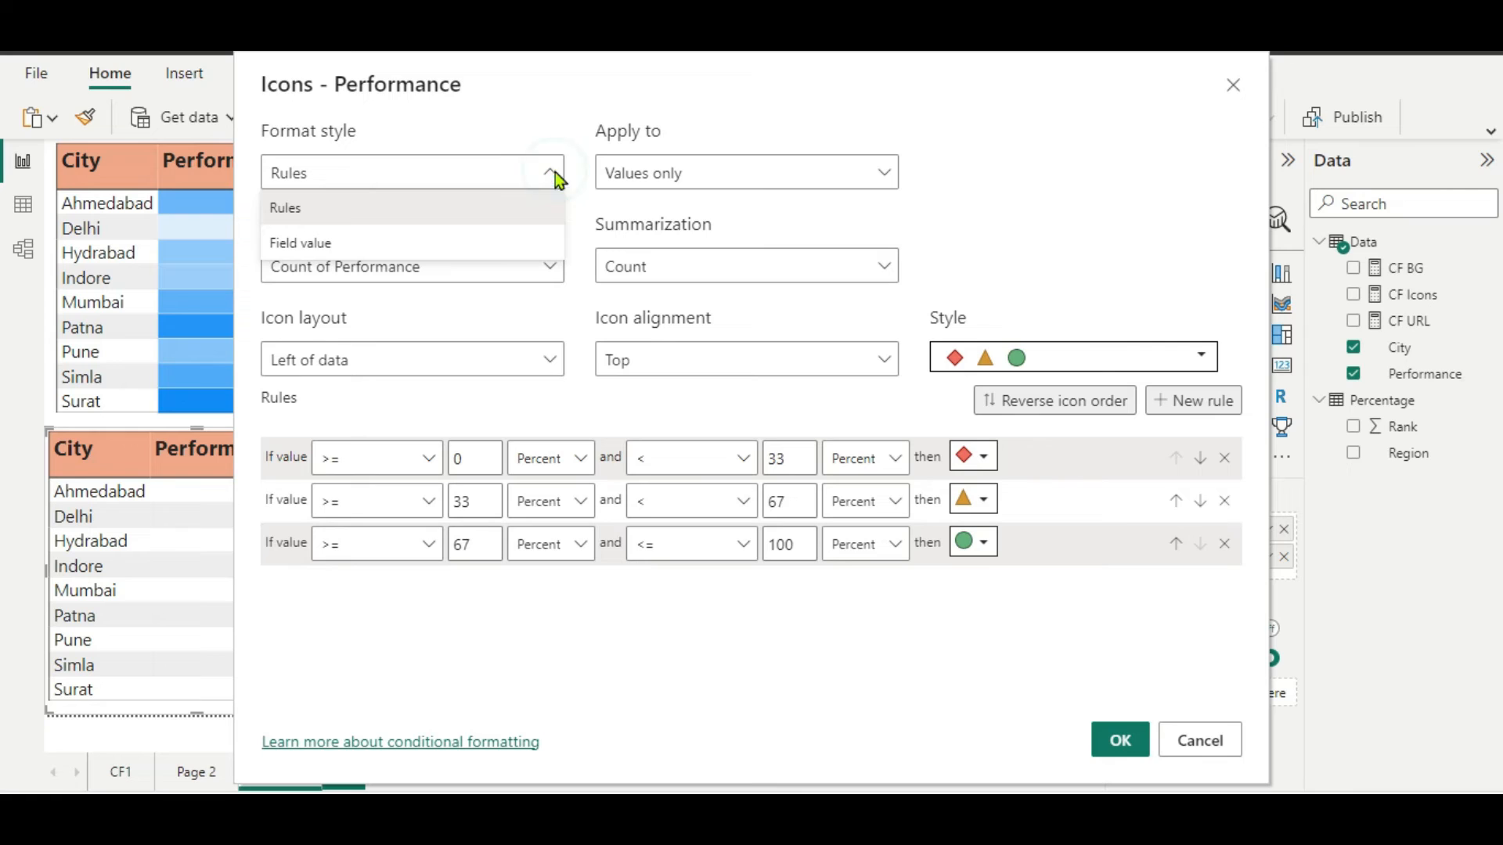
left_click(385, 211)
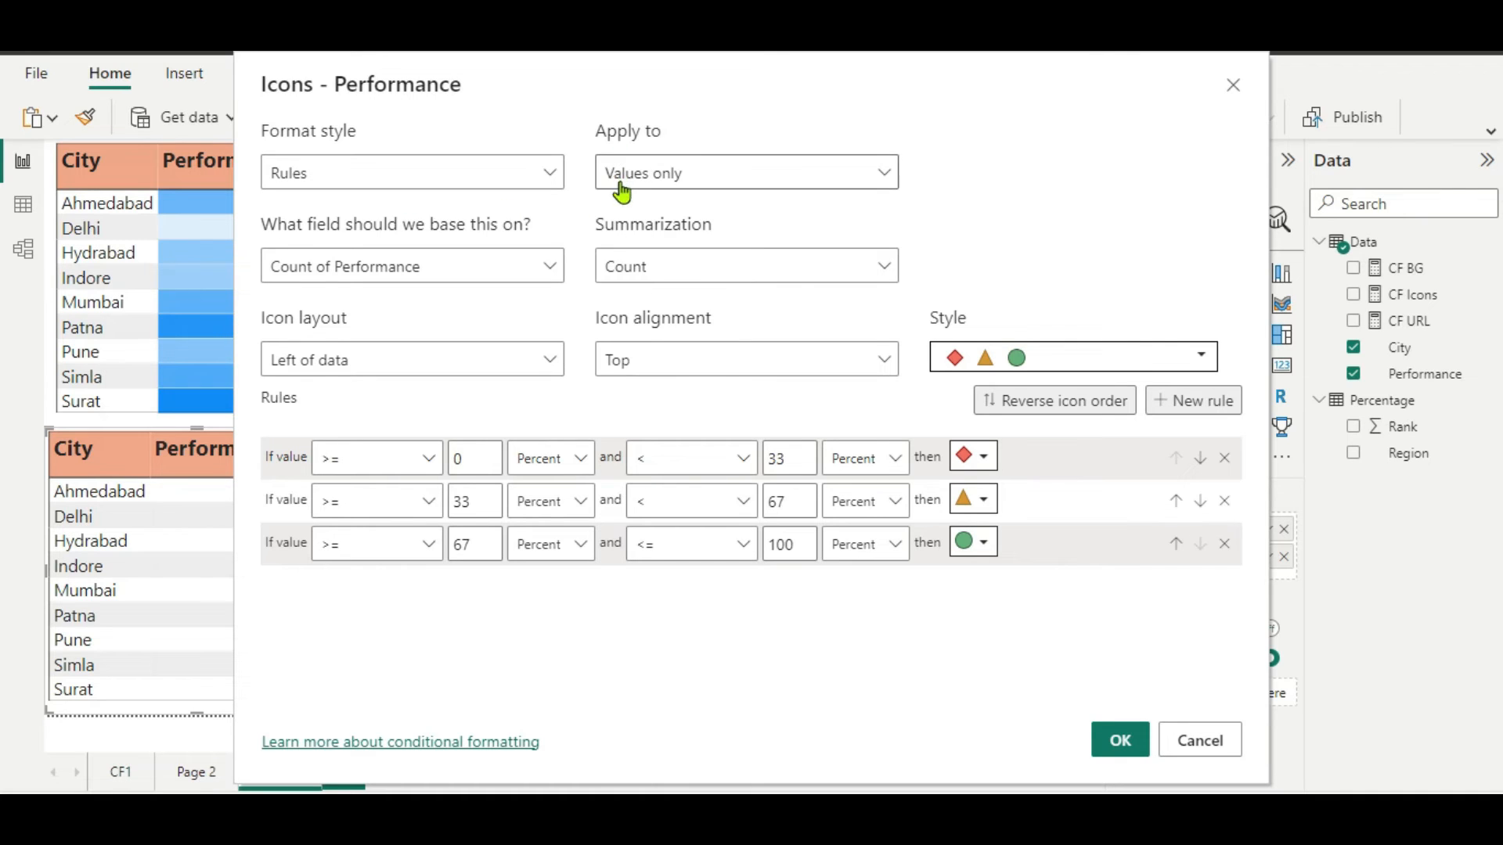
left_click(884, 268)
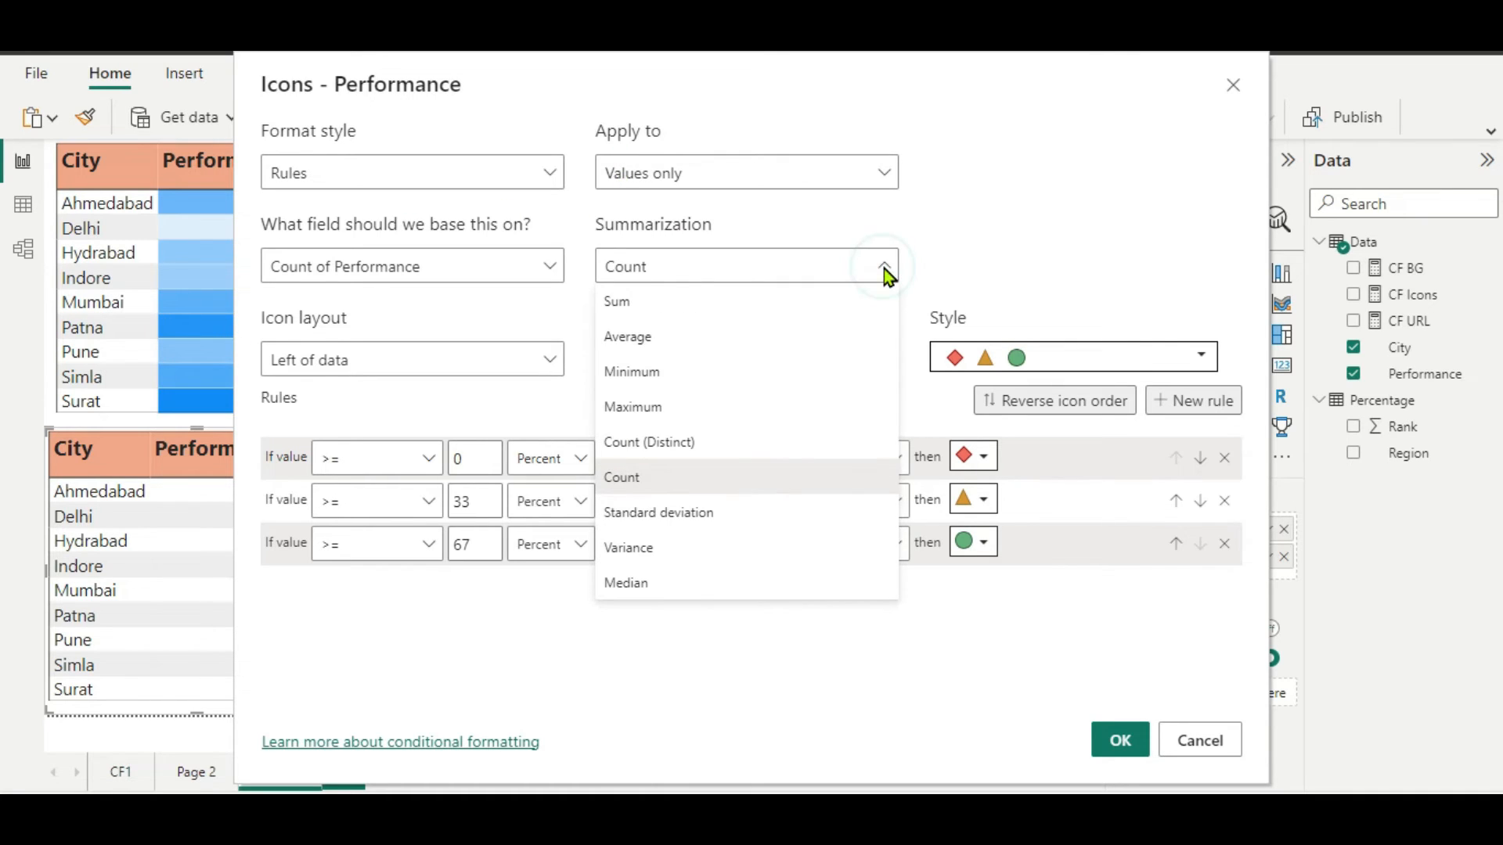
left_click(758, 302)
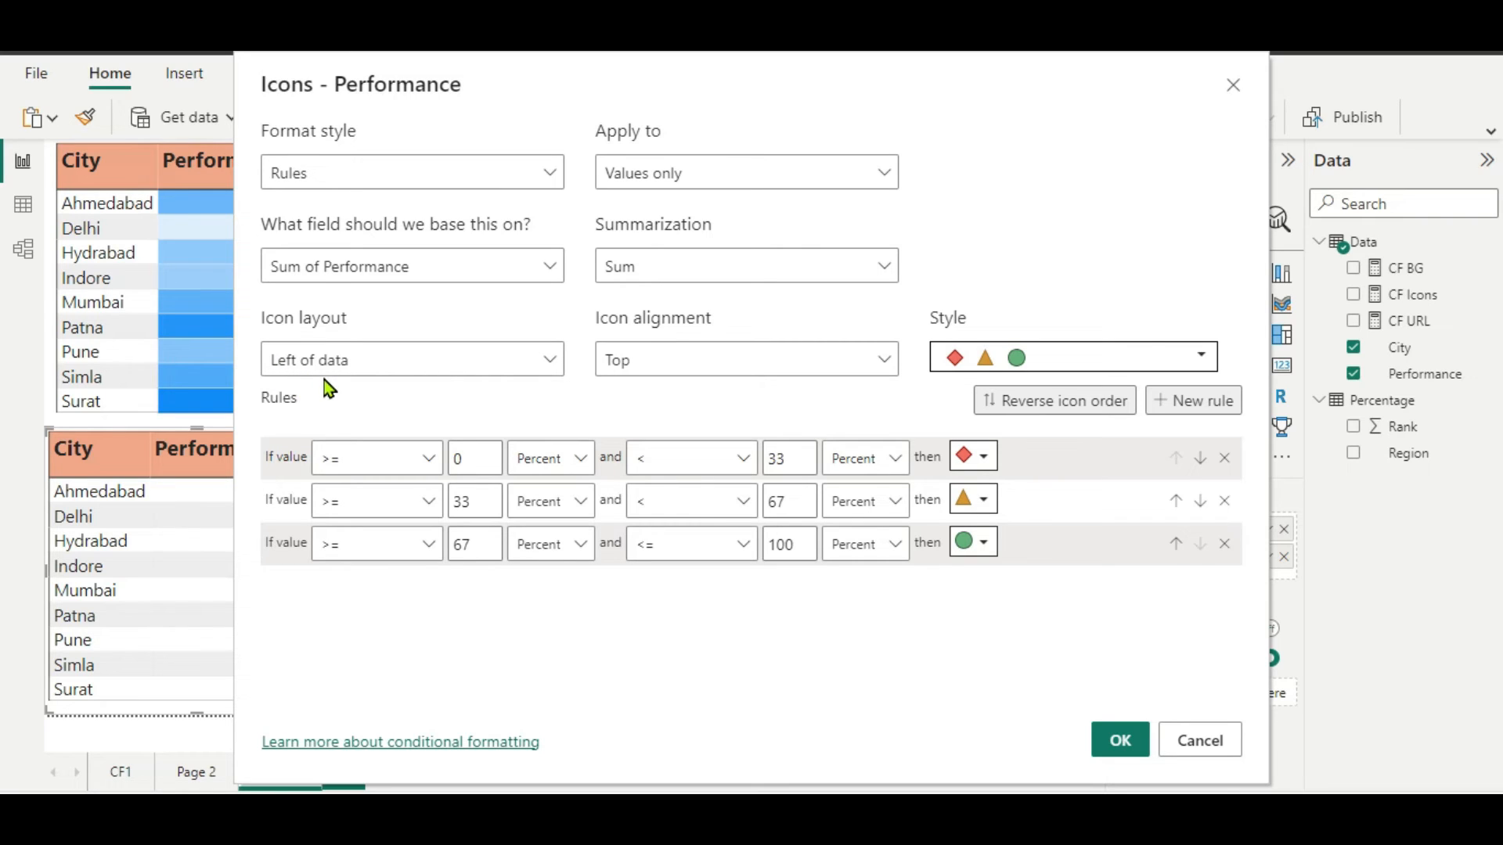
- Keep the icon layout Left of data, browse the icon styles, and apply the red diamond, yellow triangle and green circle set
left_click(546, 368)
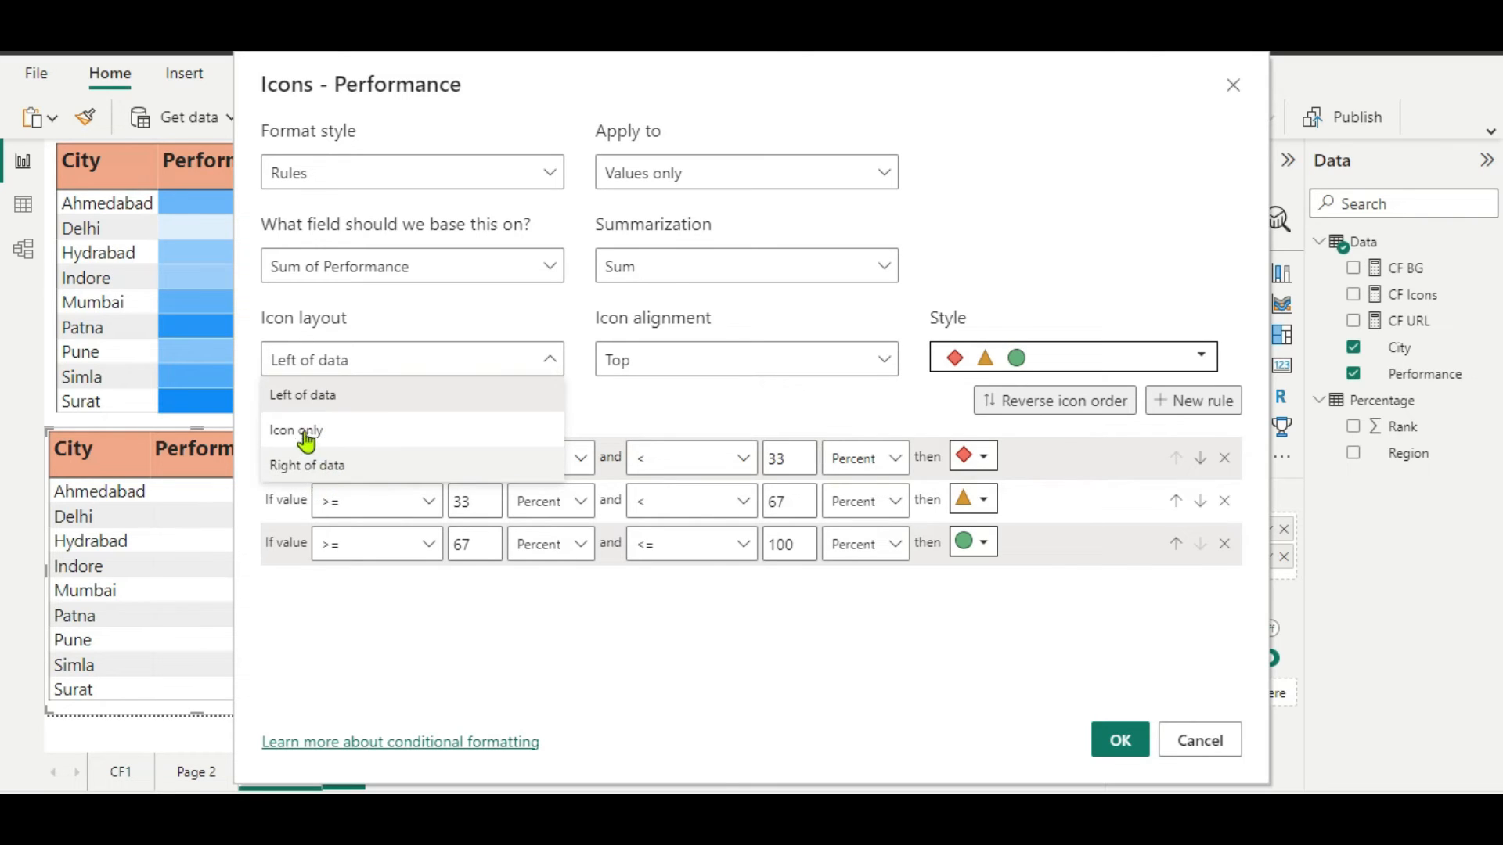
left_click(302, 398)
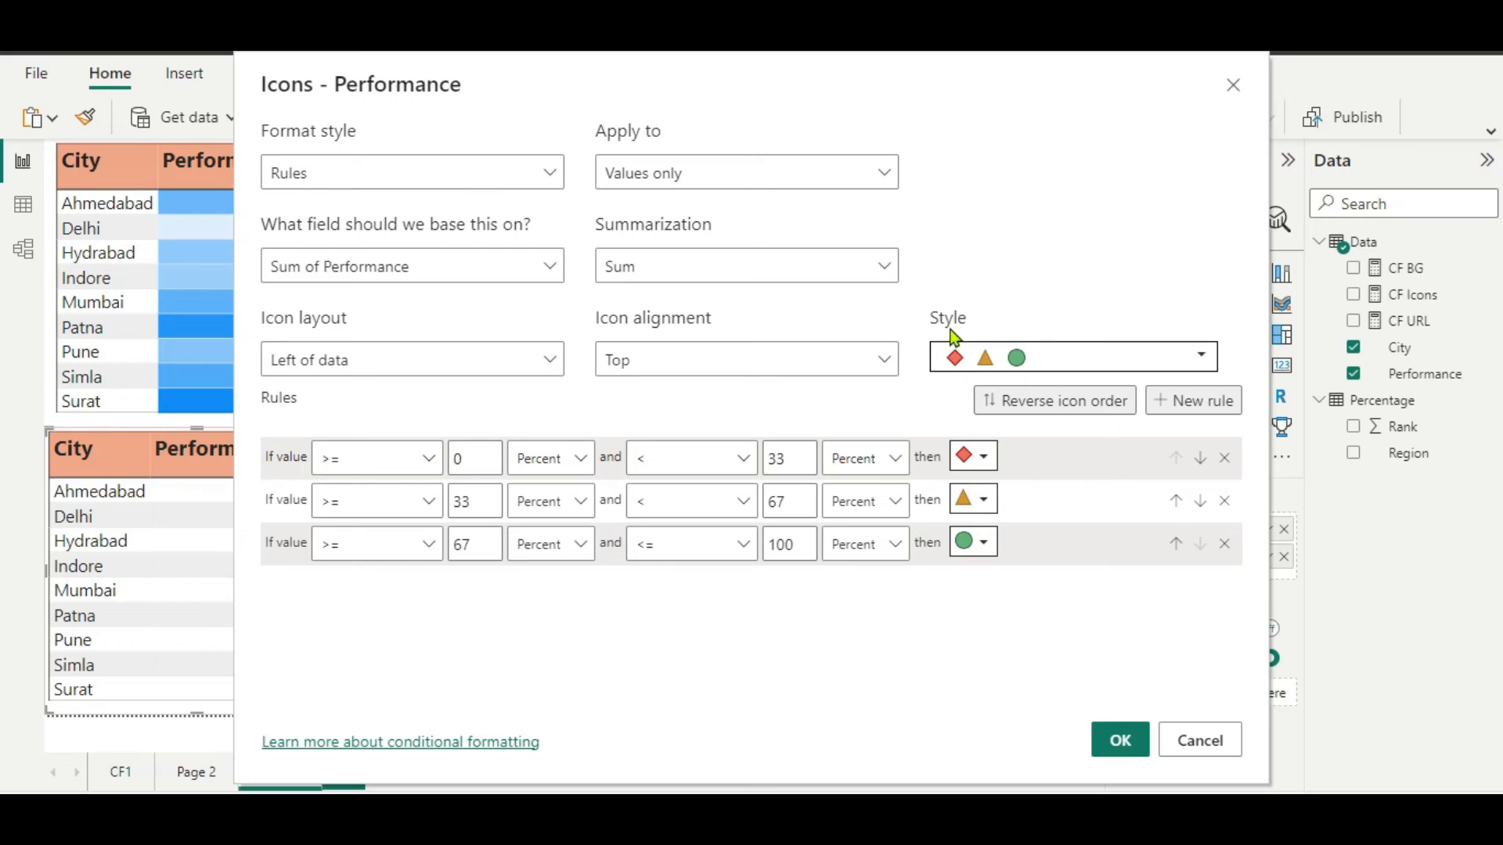
left_click(1201, 359)
scroll(1134, 464, "down", 3)
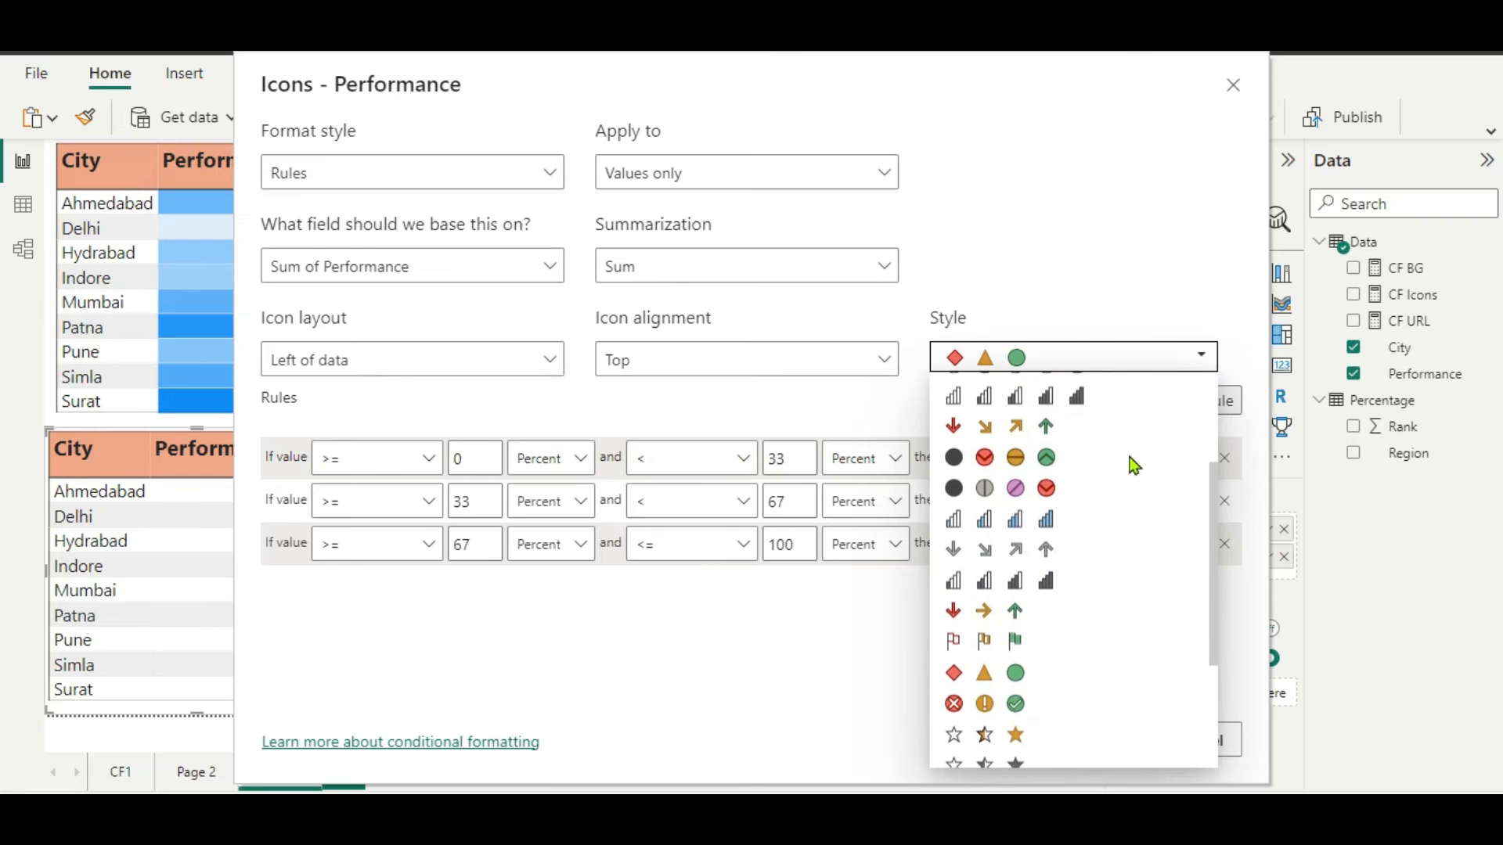
scroll(1134, 465, "down", 3)
scroll(1134, 465, "up", 5)
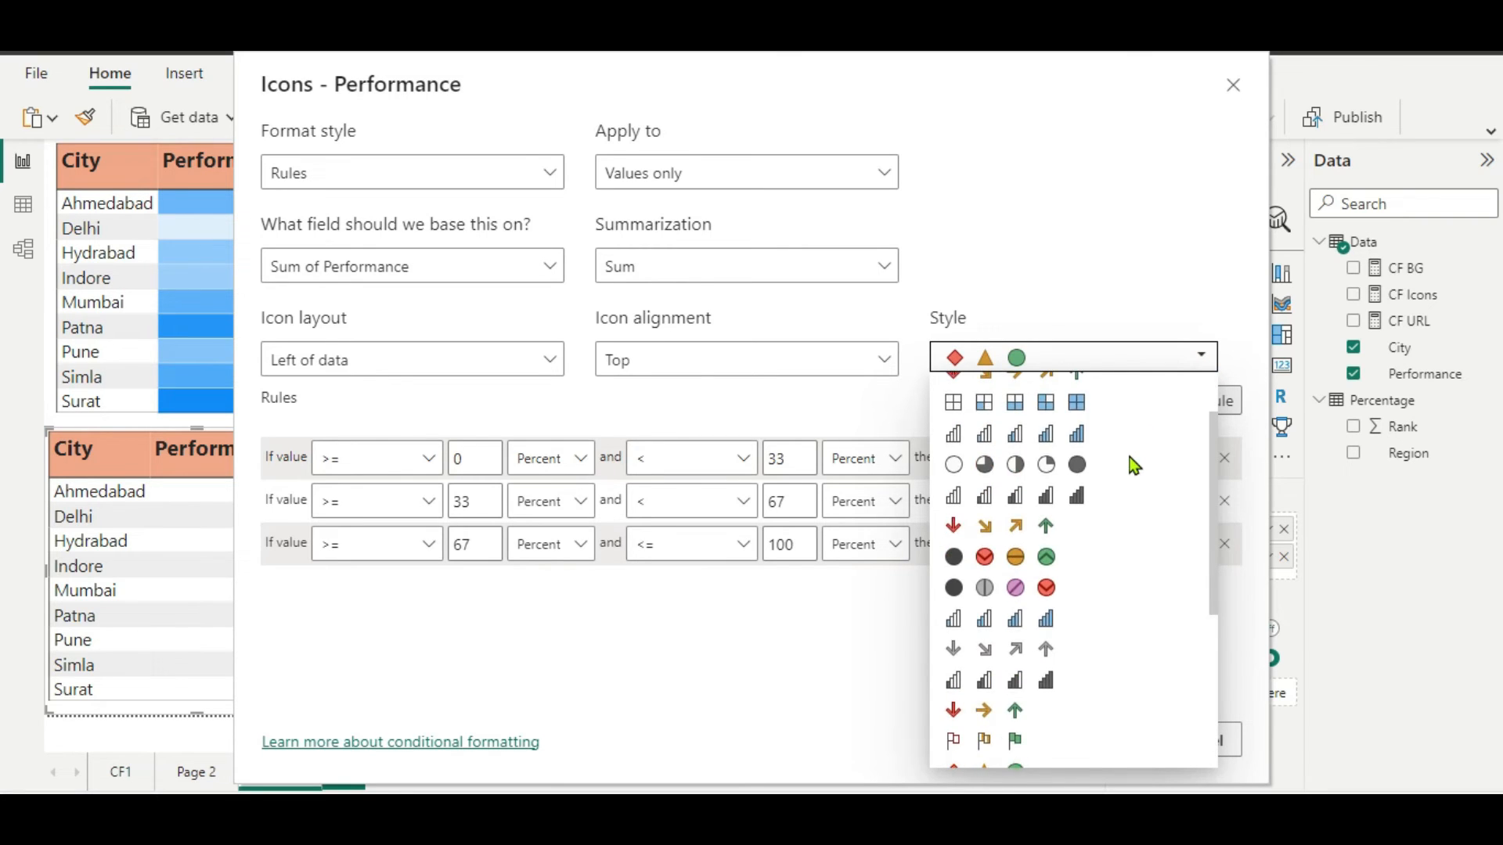
scroll(1134, 465, "up", 2)
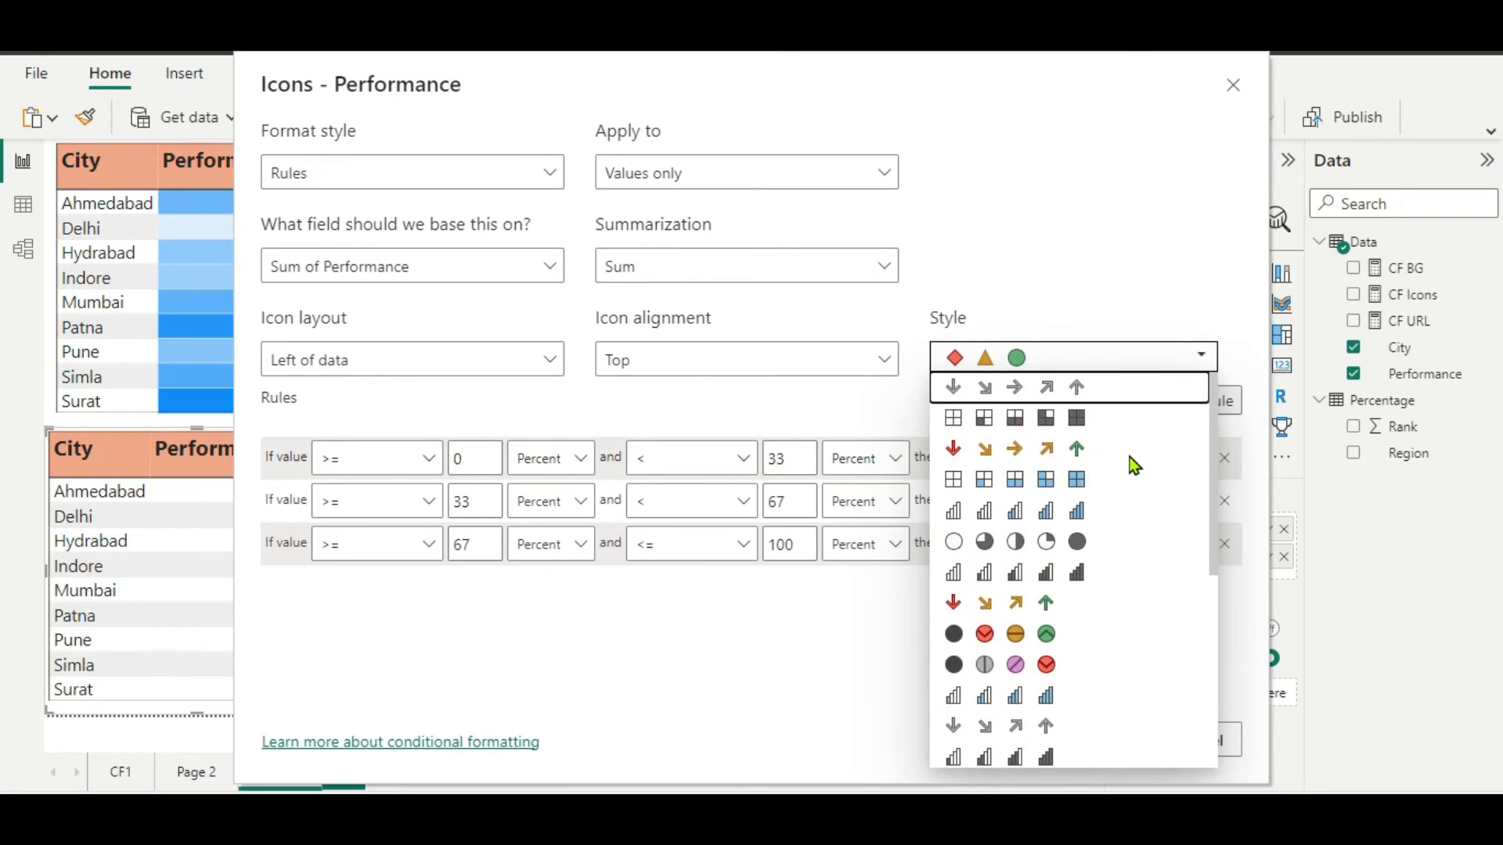
left_click(1073, 359)
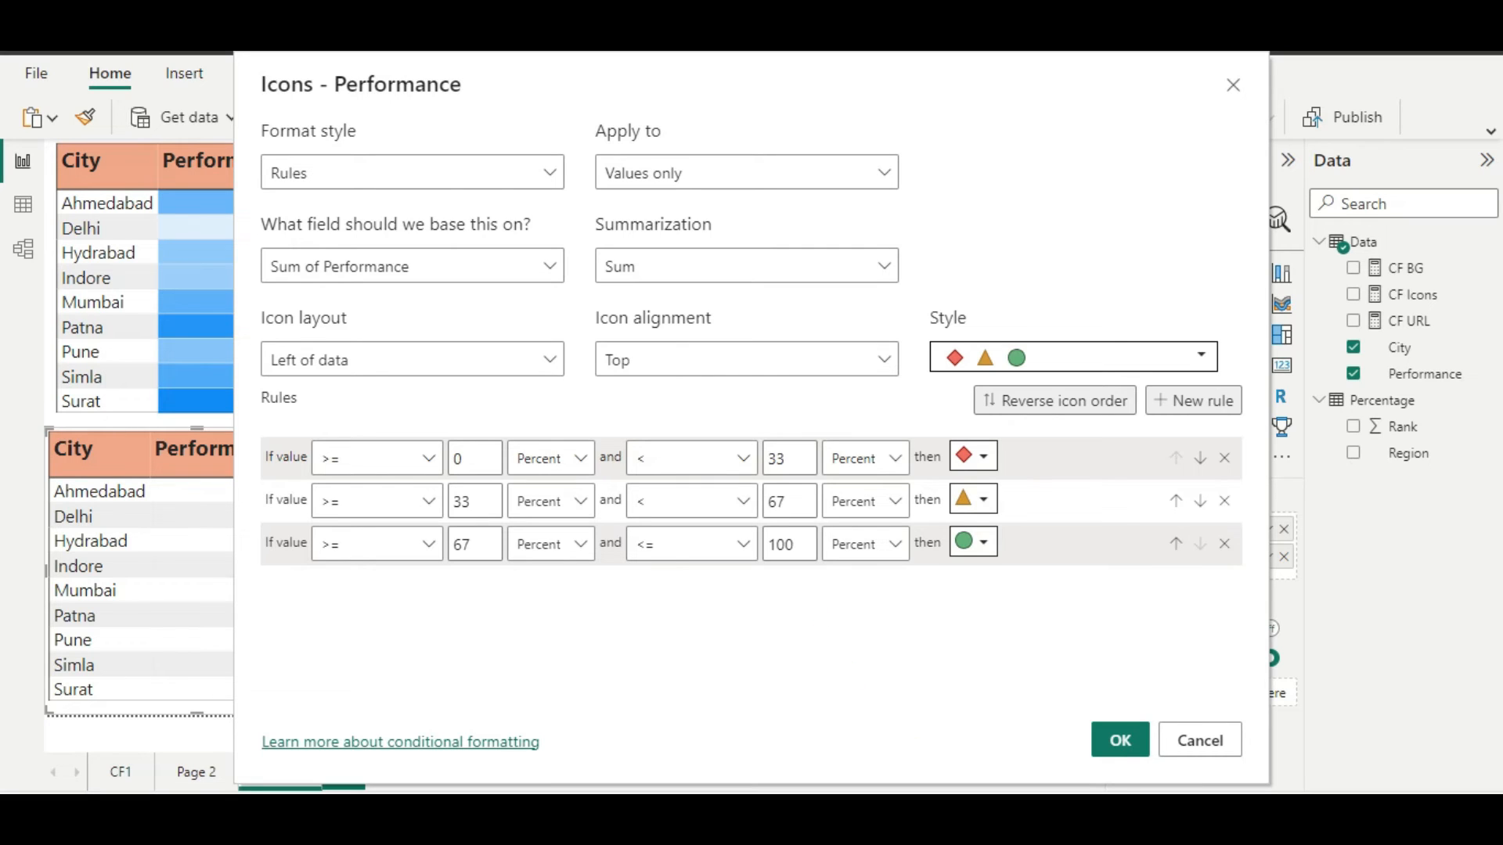
left_click(1121, 755)
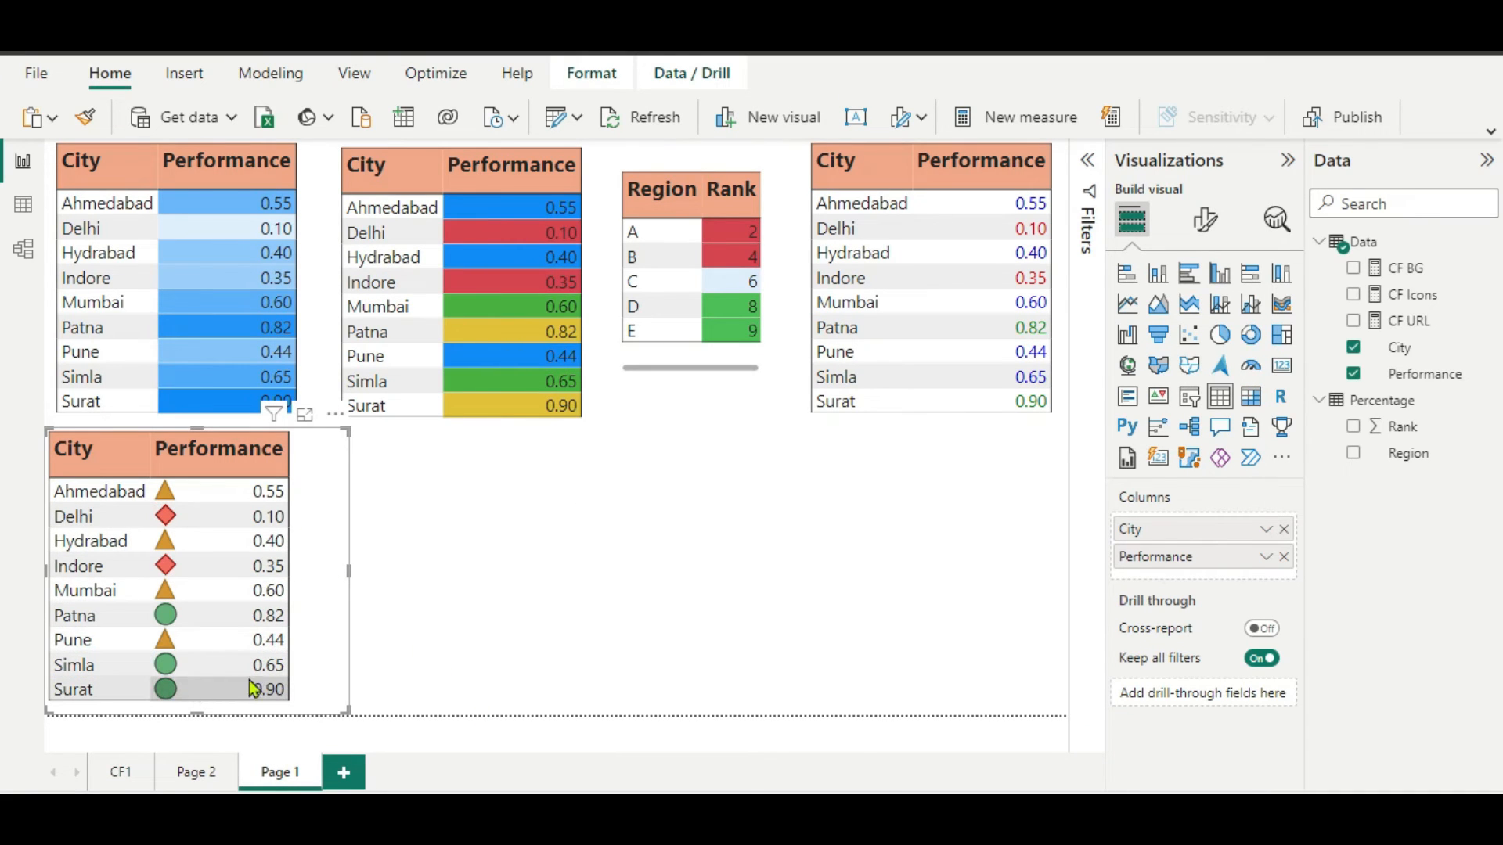
- View the finished conditional formatting examples on the CF1 page and return to Page 1
left_click(419, 560)
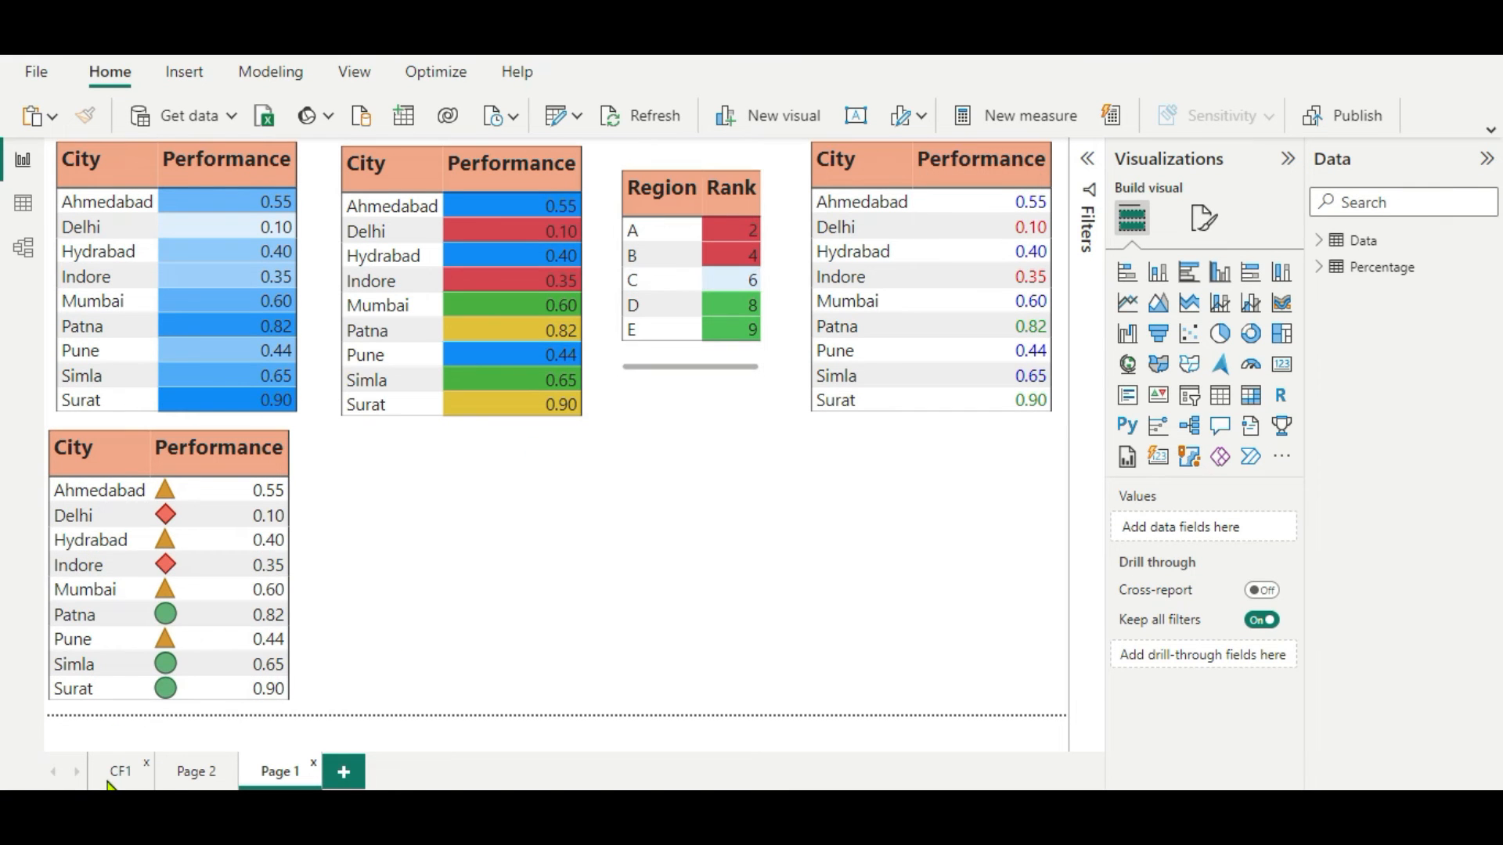
left_click(108, 783)
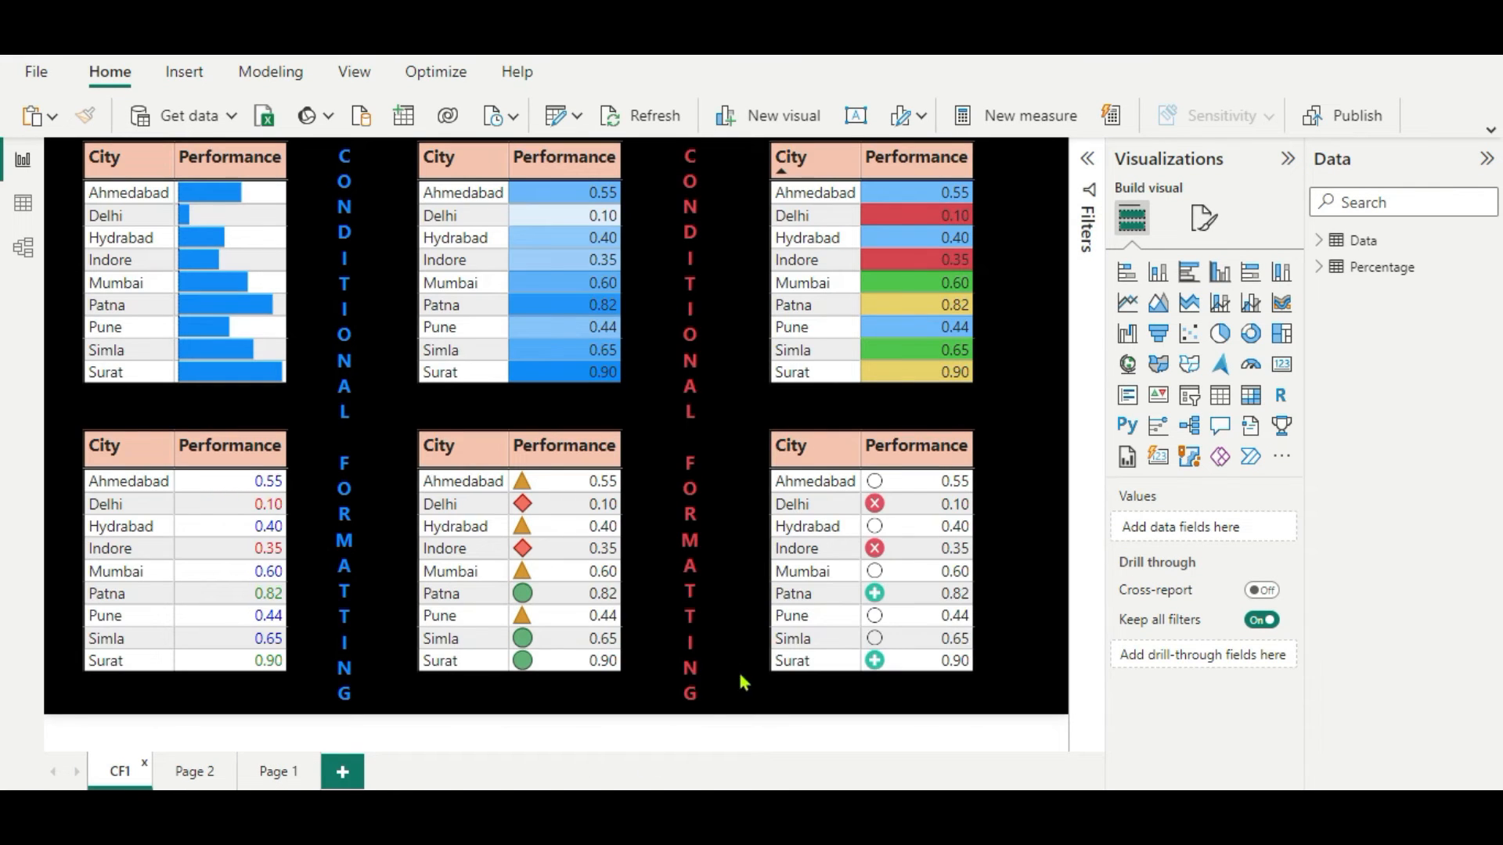
left_click(270, 775)
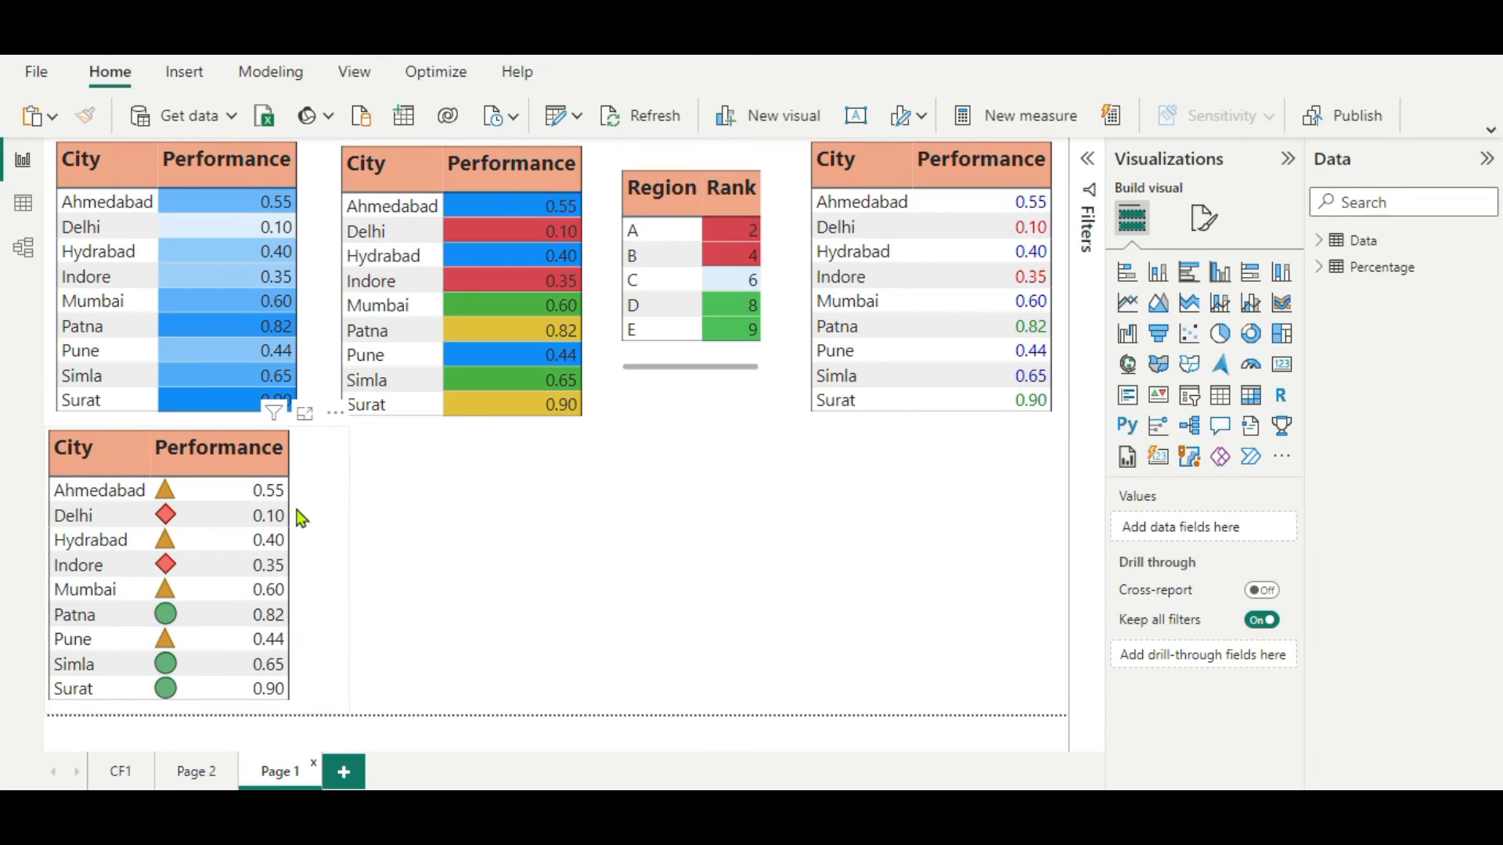
- Duplicate the icon table beside the original on Page 1 and remove the icon conditional formatting from the copy's Performance column
left_click(327, 475)
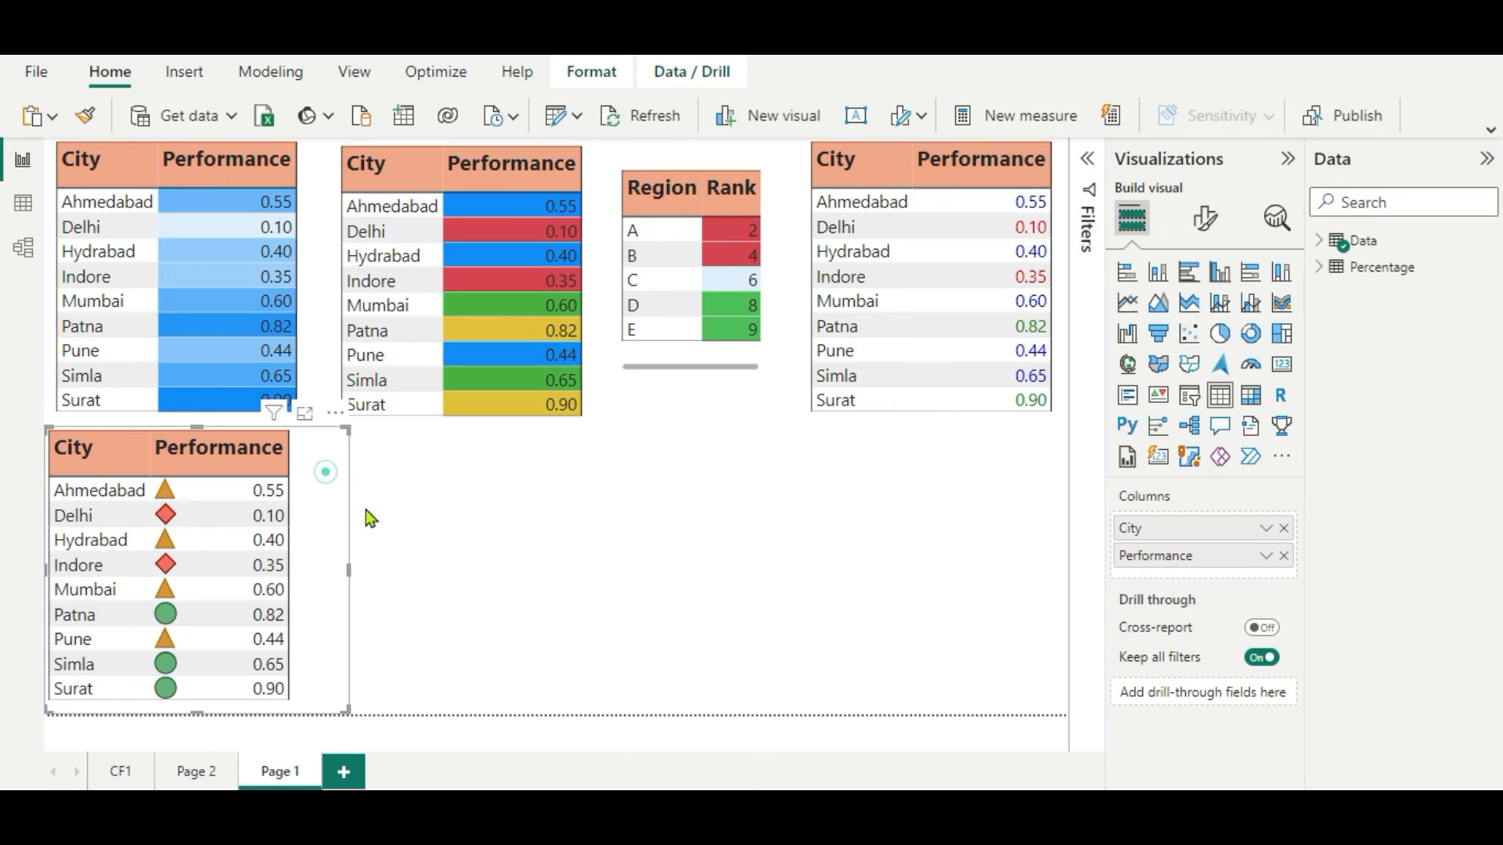
key("ctrl+v")
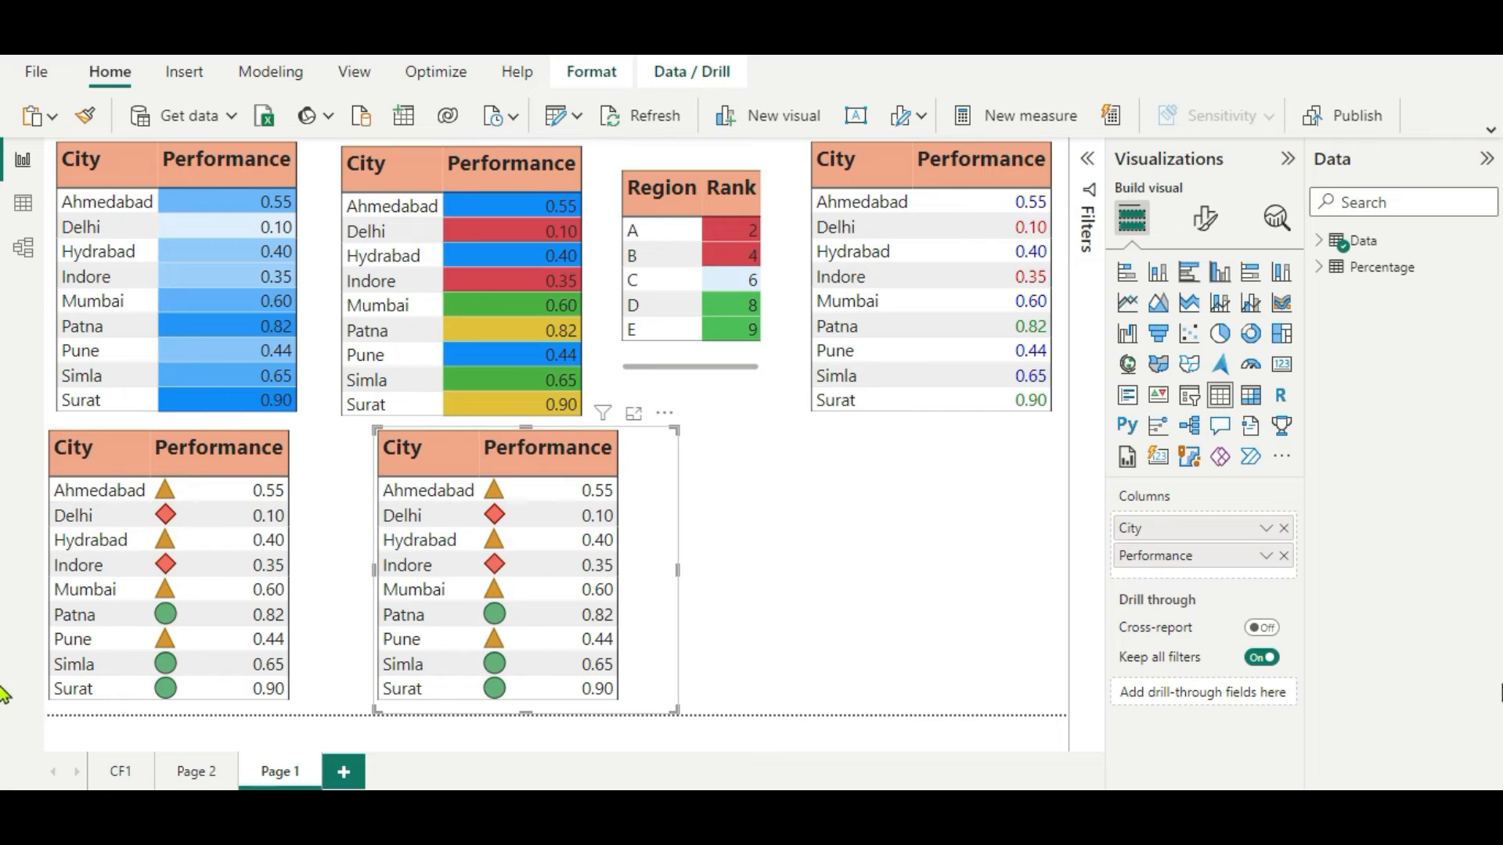
left_click(1266, 557)
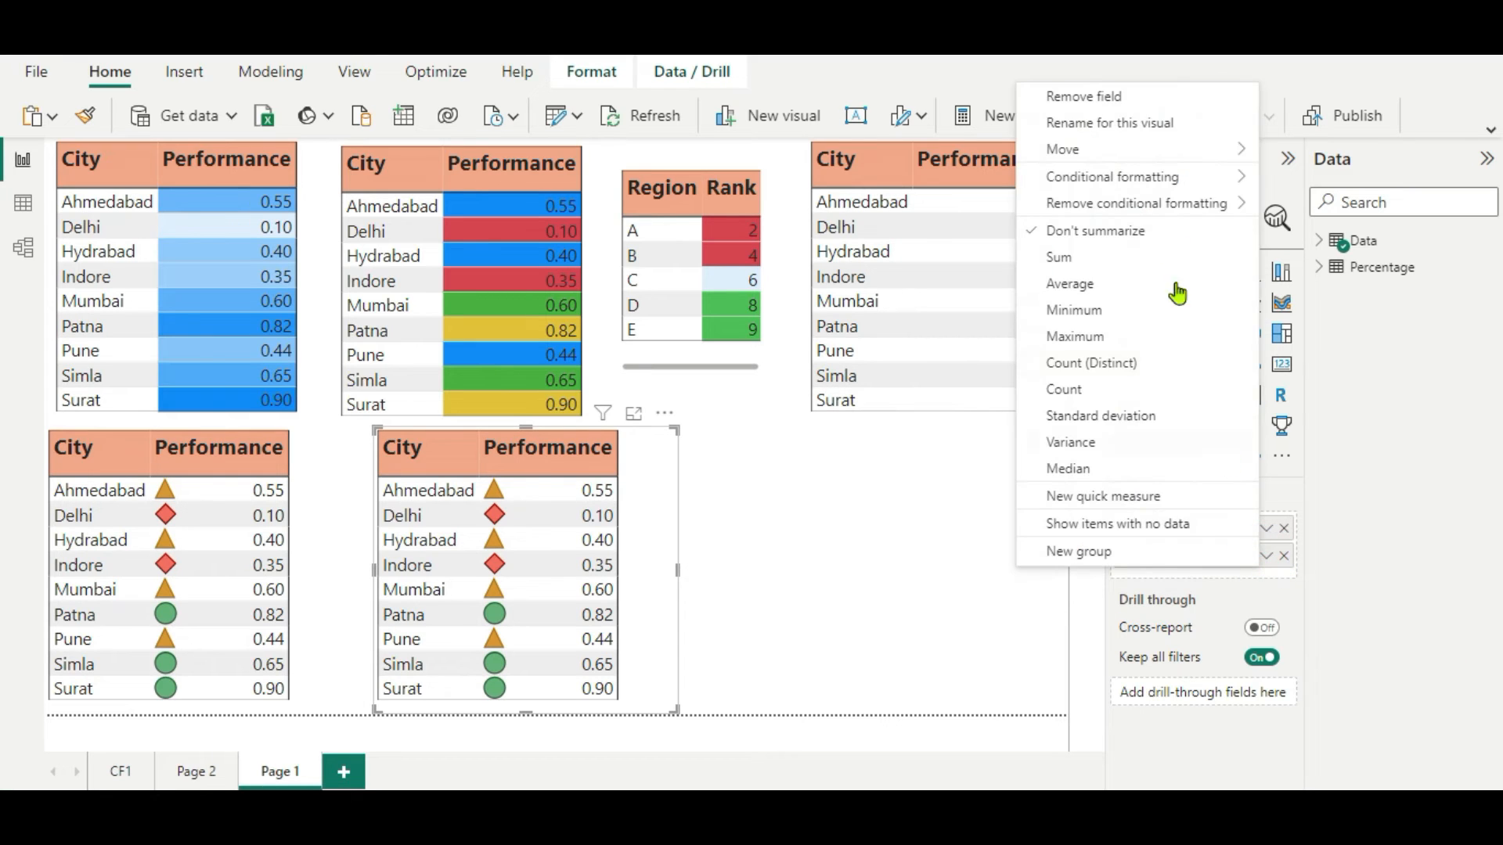
mouse_move(1174, 202)
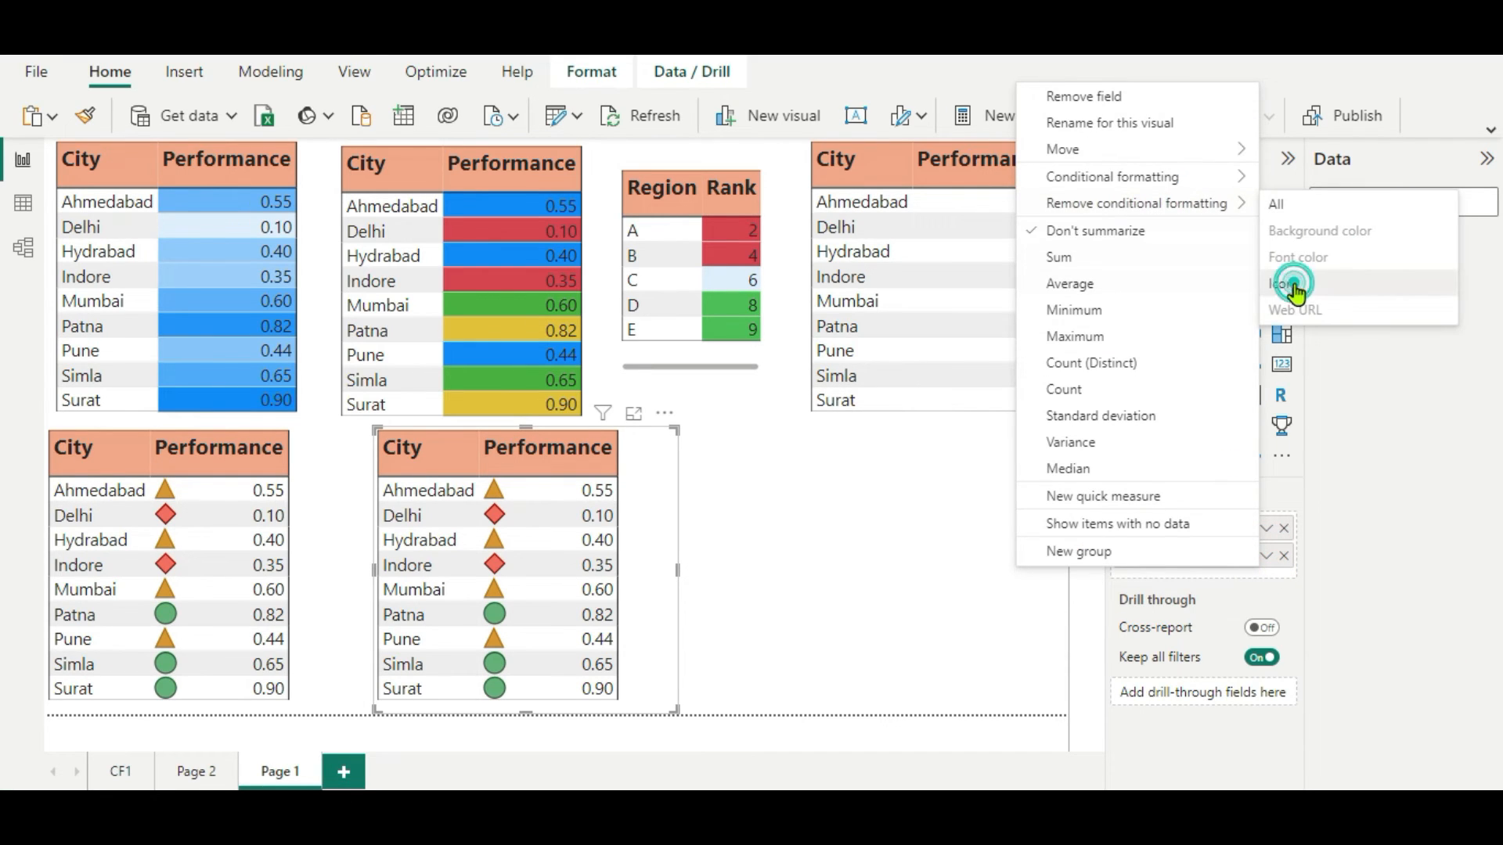
left_click(1301, 285)
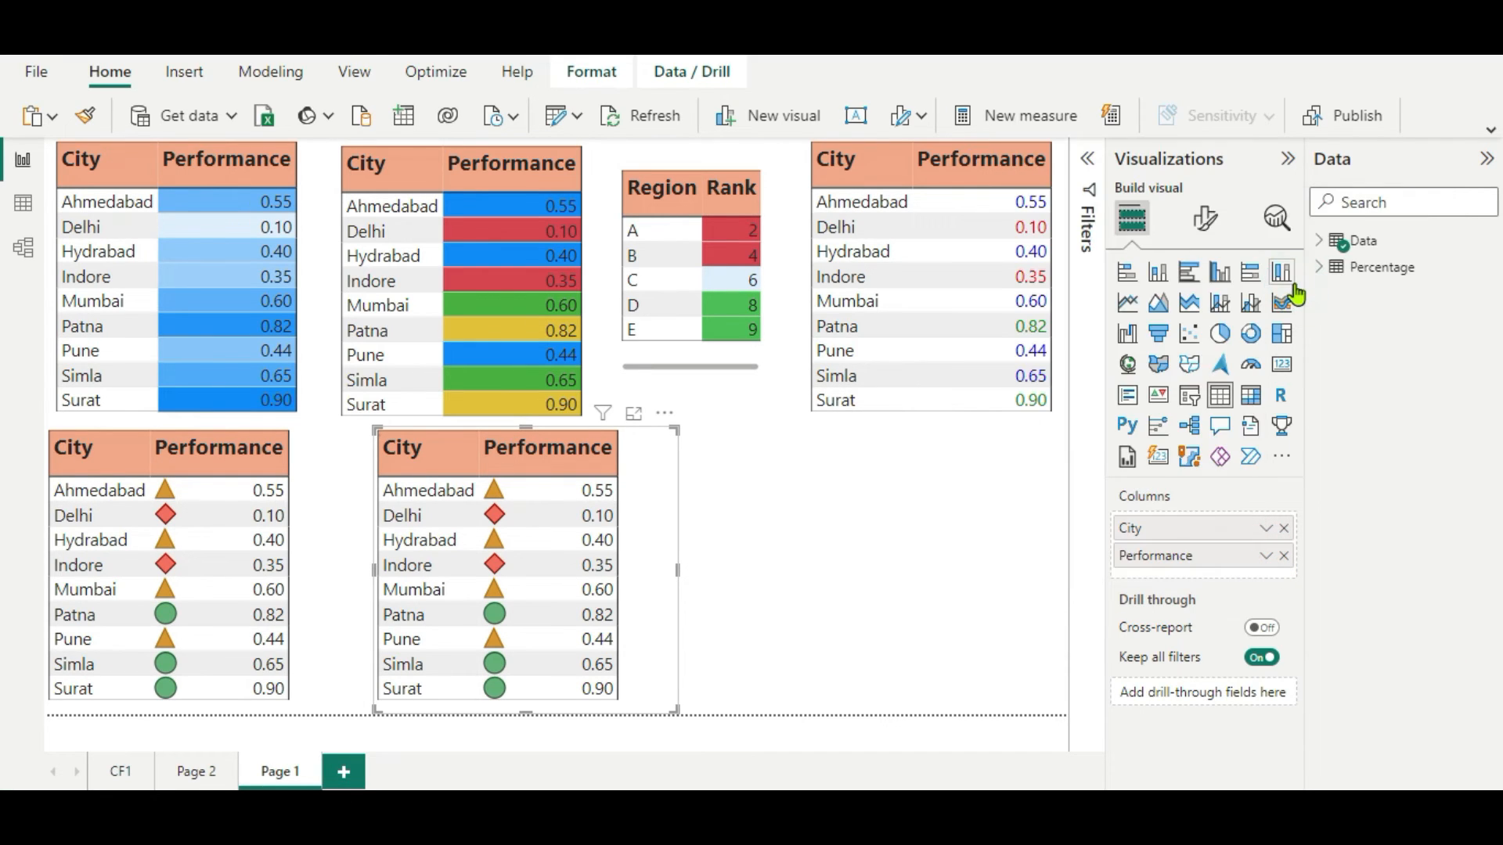
left_click(1264, 564)
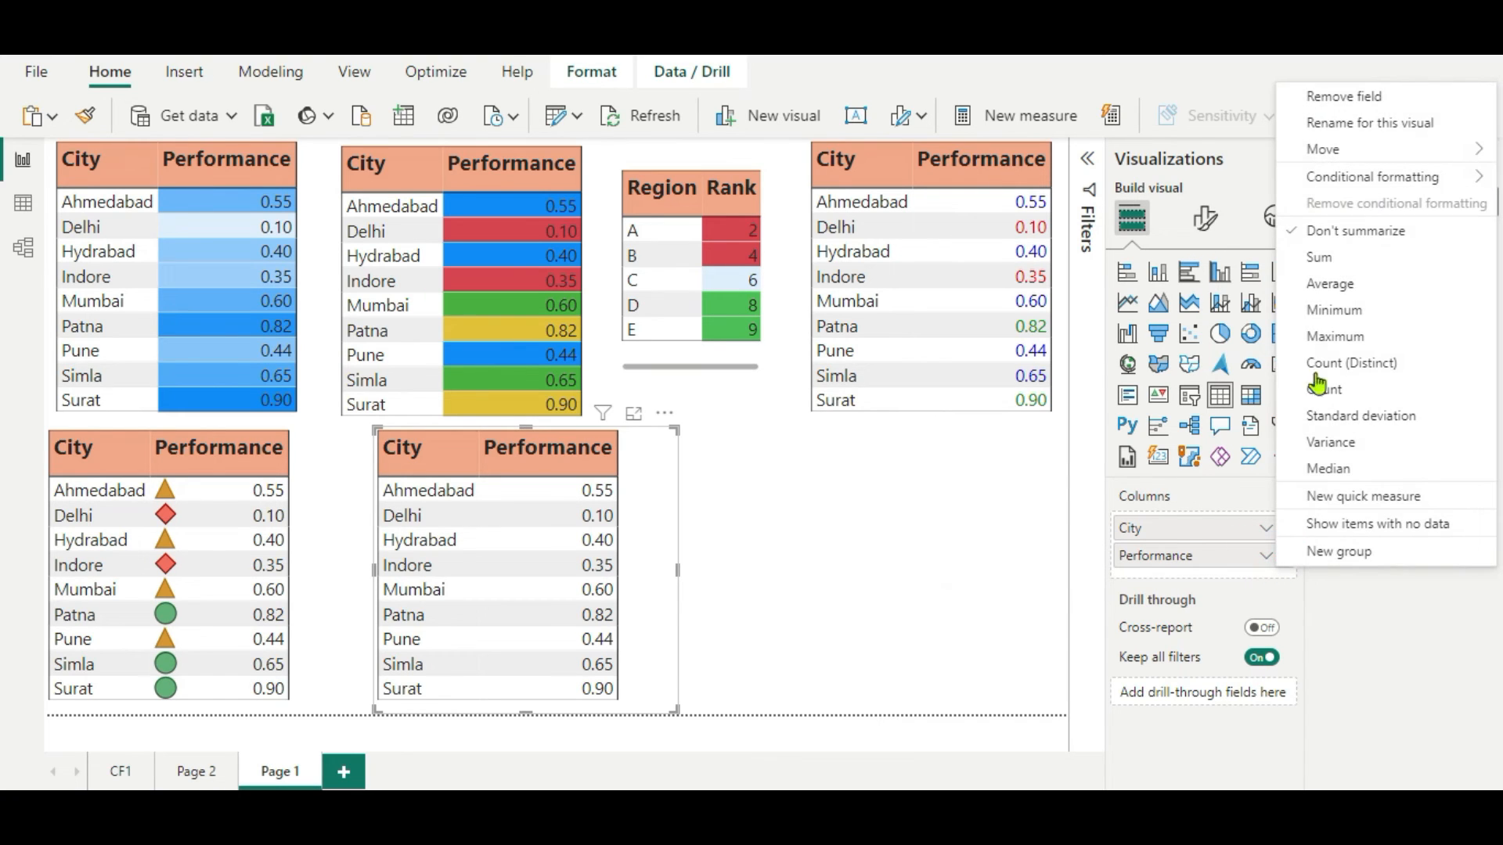
mouse_move(1330, 189)
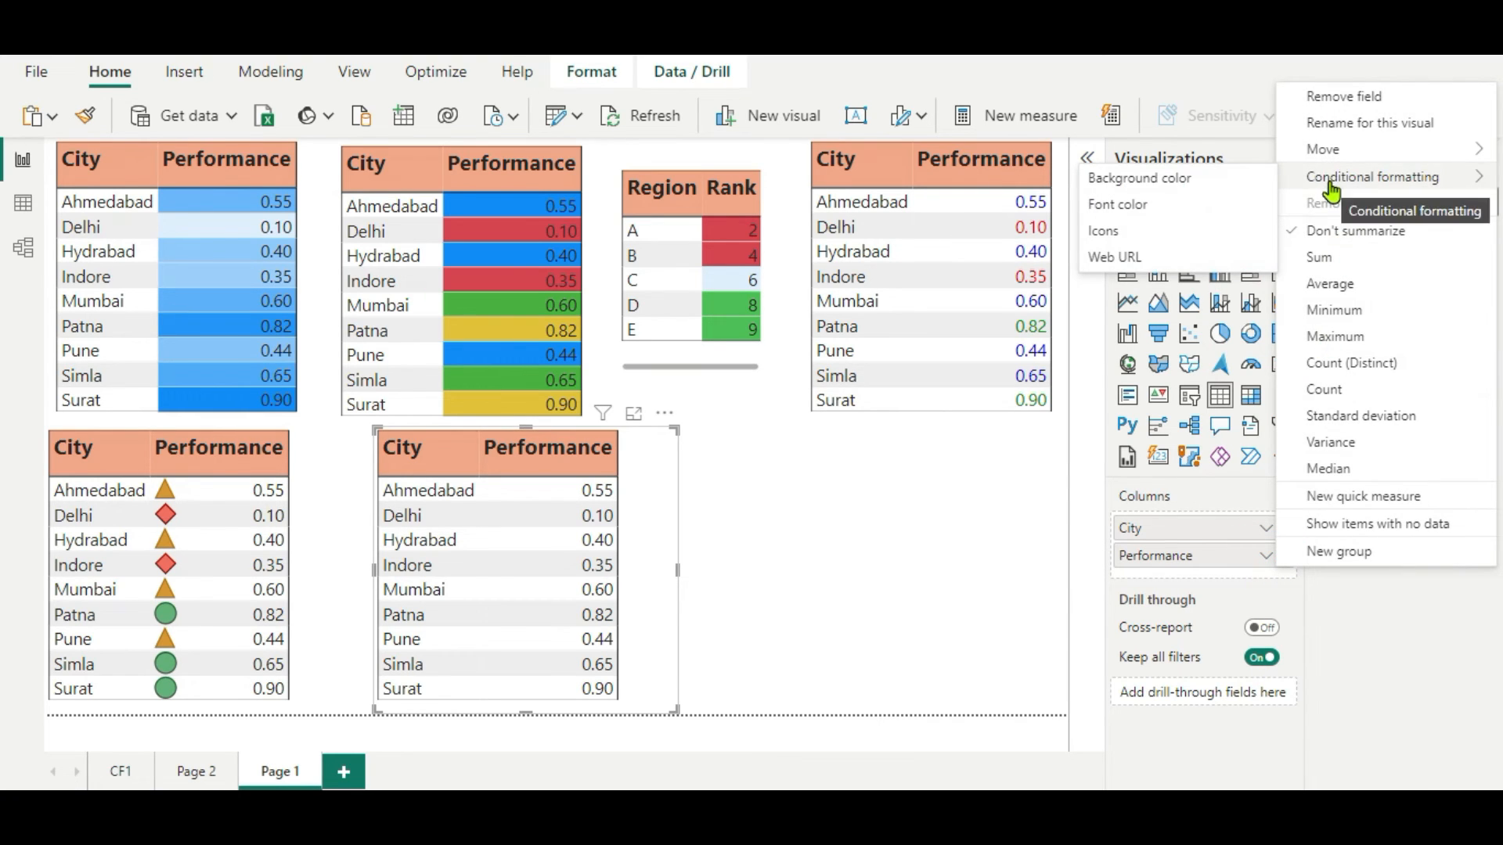
left_click(1105, 233)
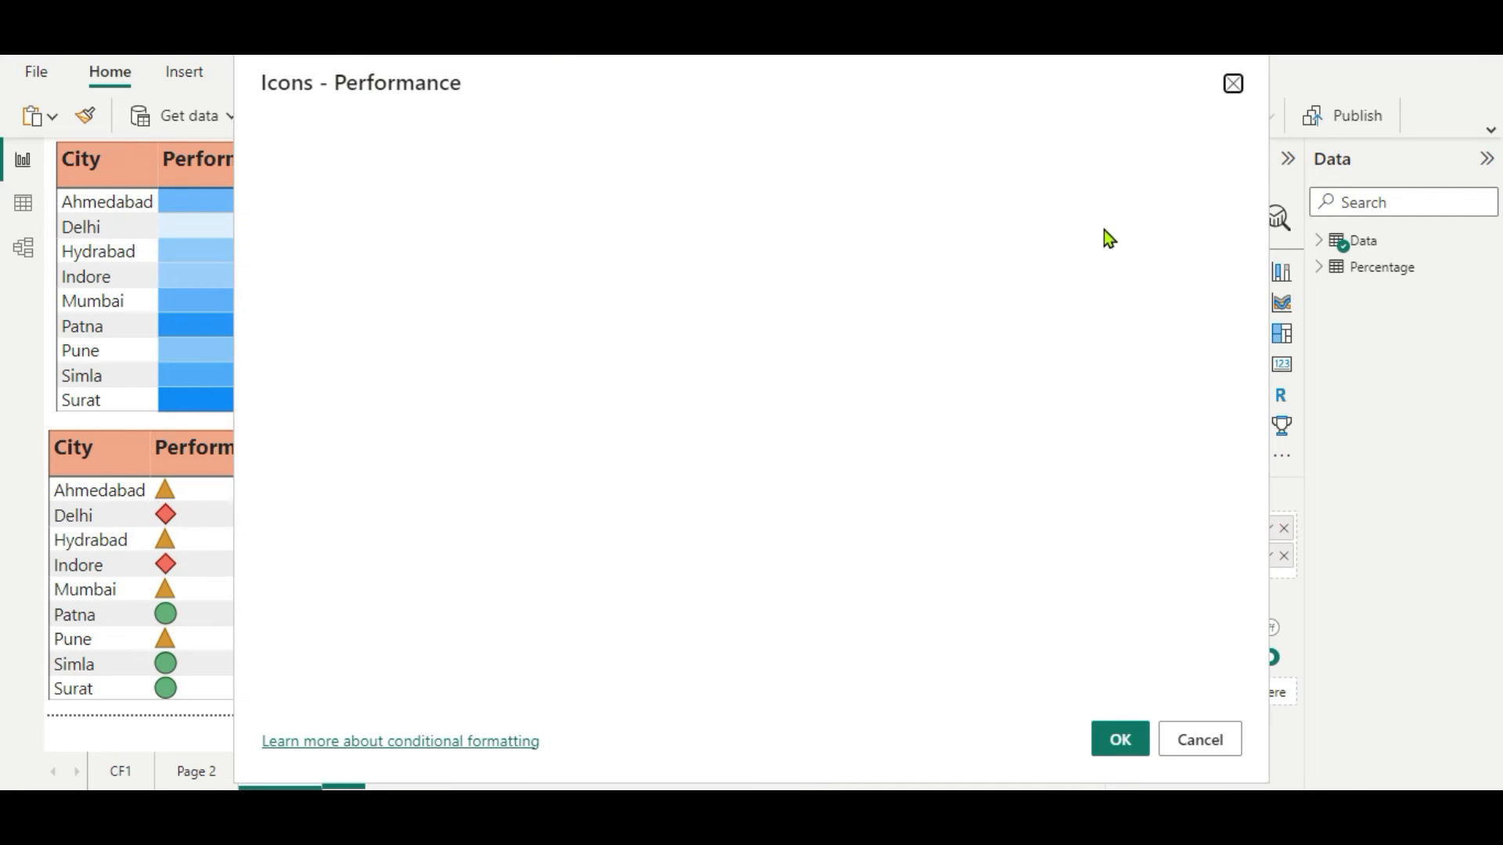
left_click(545, 174)
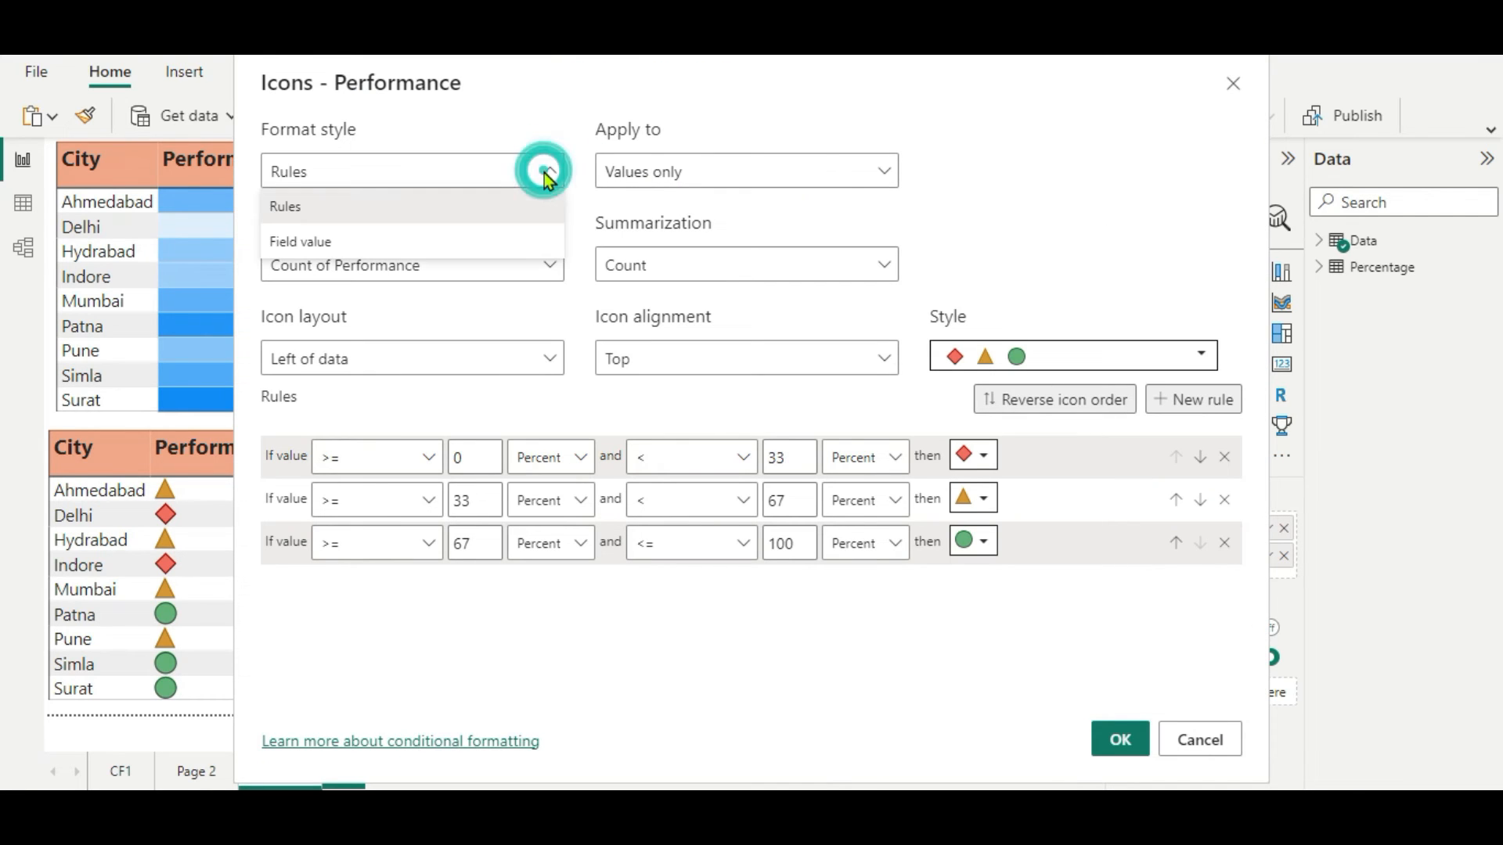
left_click(413, 244)
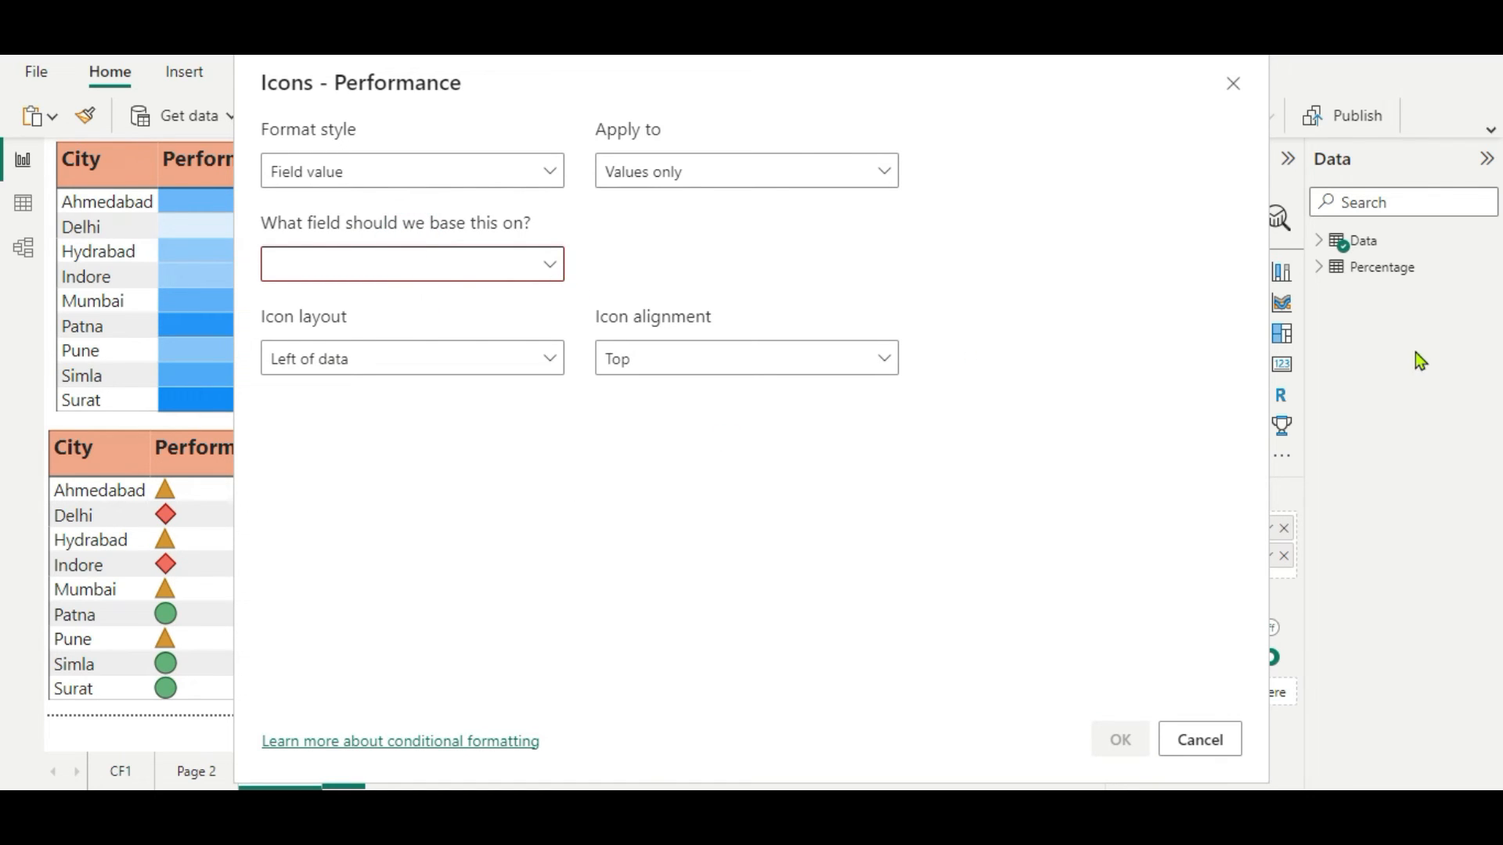
left_click(1234, 83)
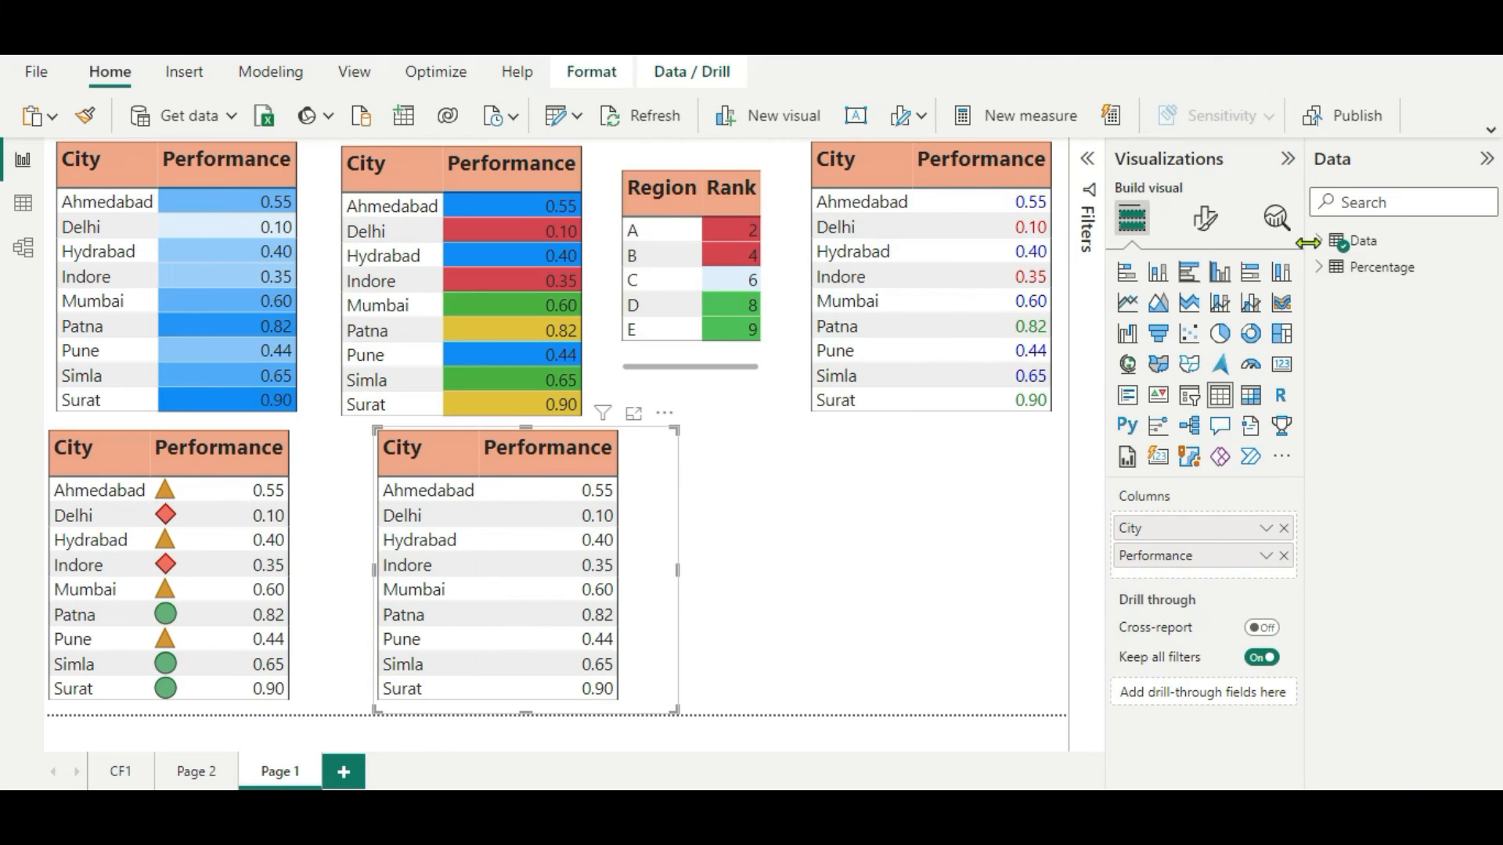
- Examine the formula of the CF Icons measure in the Data table
left_click(1322, 241)
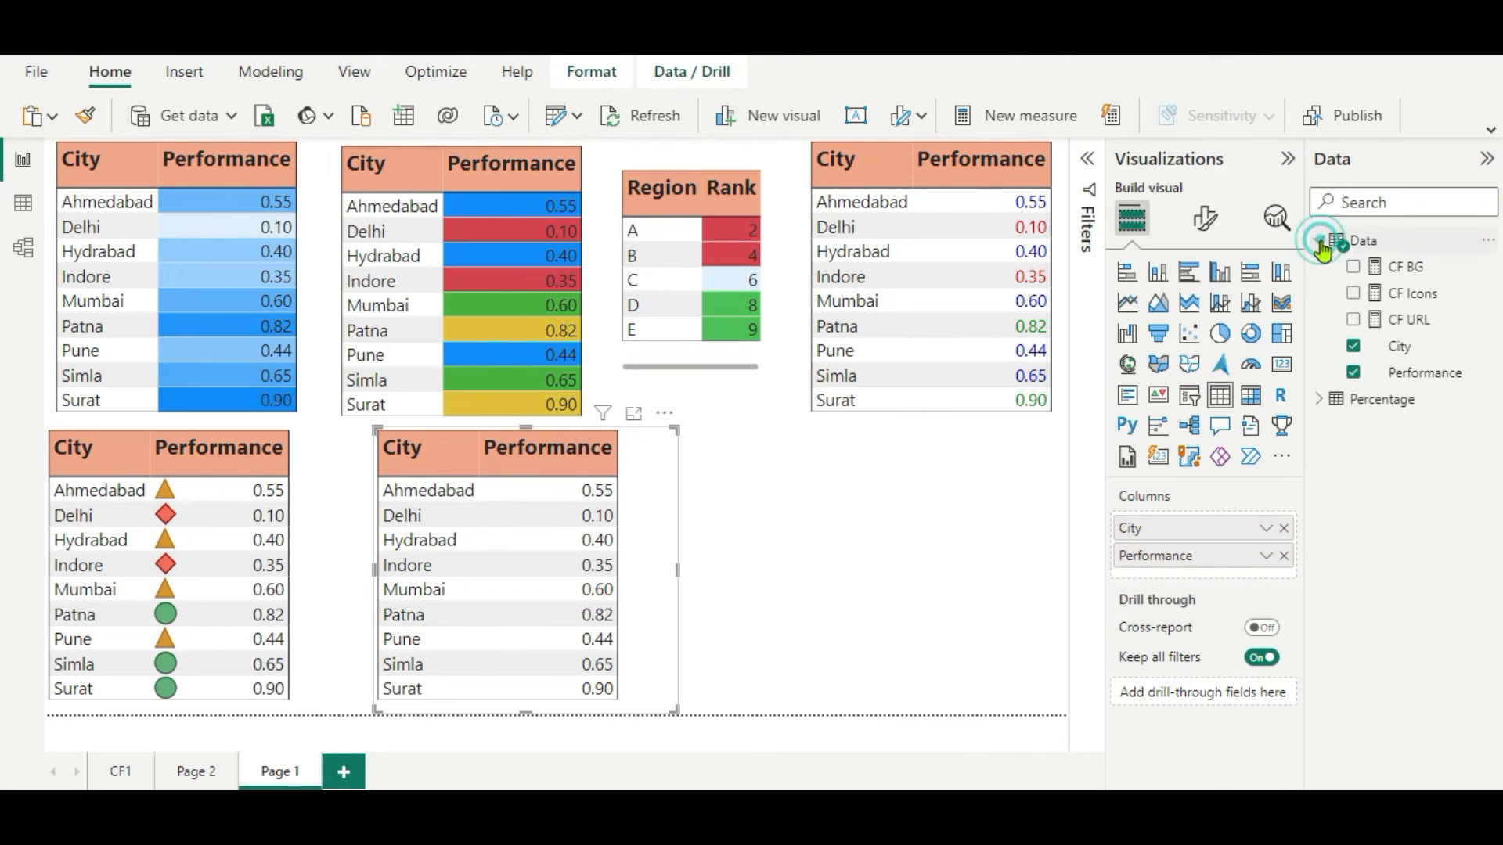
left_click(1411, 296)
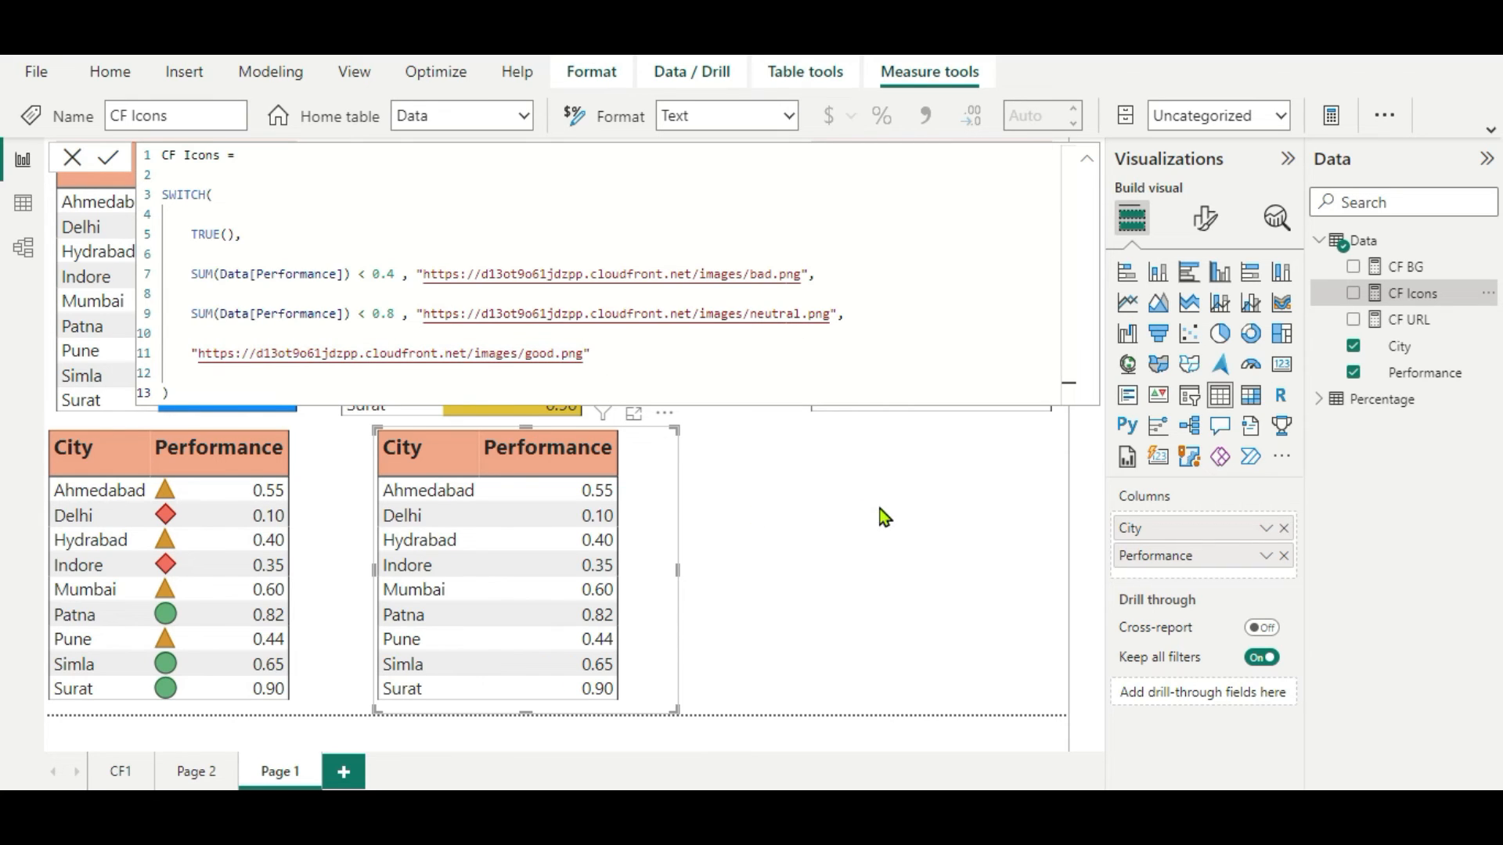
left_click(970, 494)
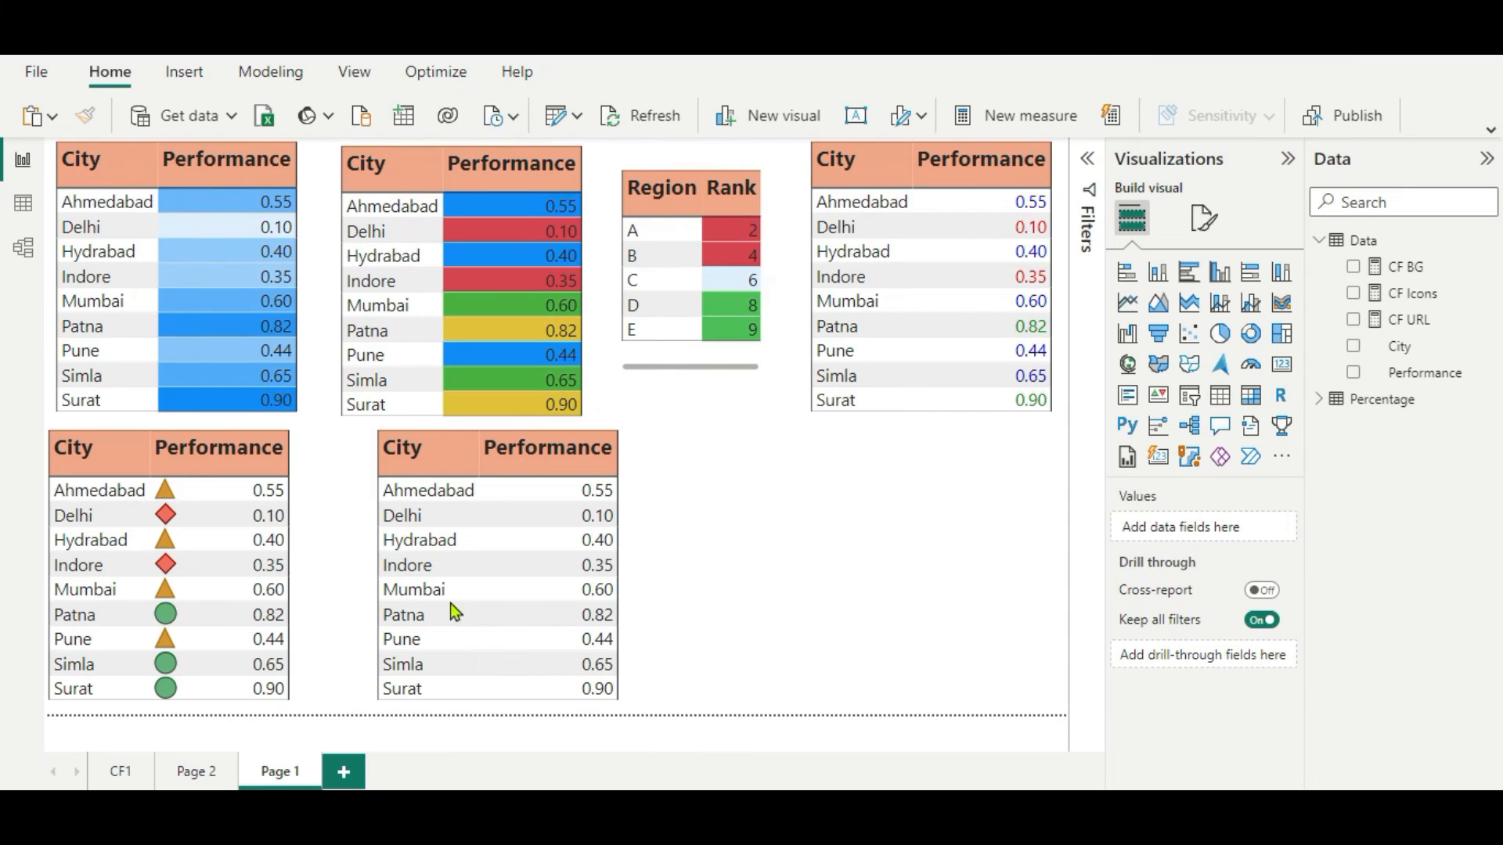
- Apply icon conditional formatting to Performance in the plain copied table, using the Field value format style based on the CF Icons measure
left_click(642, 515)
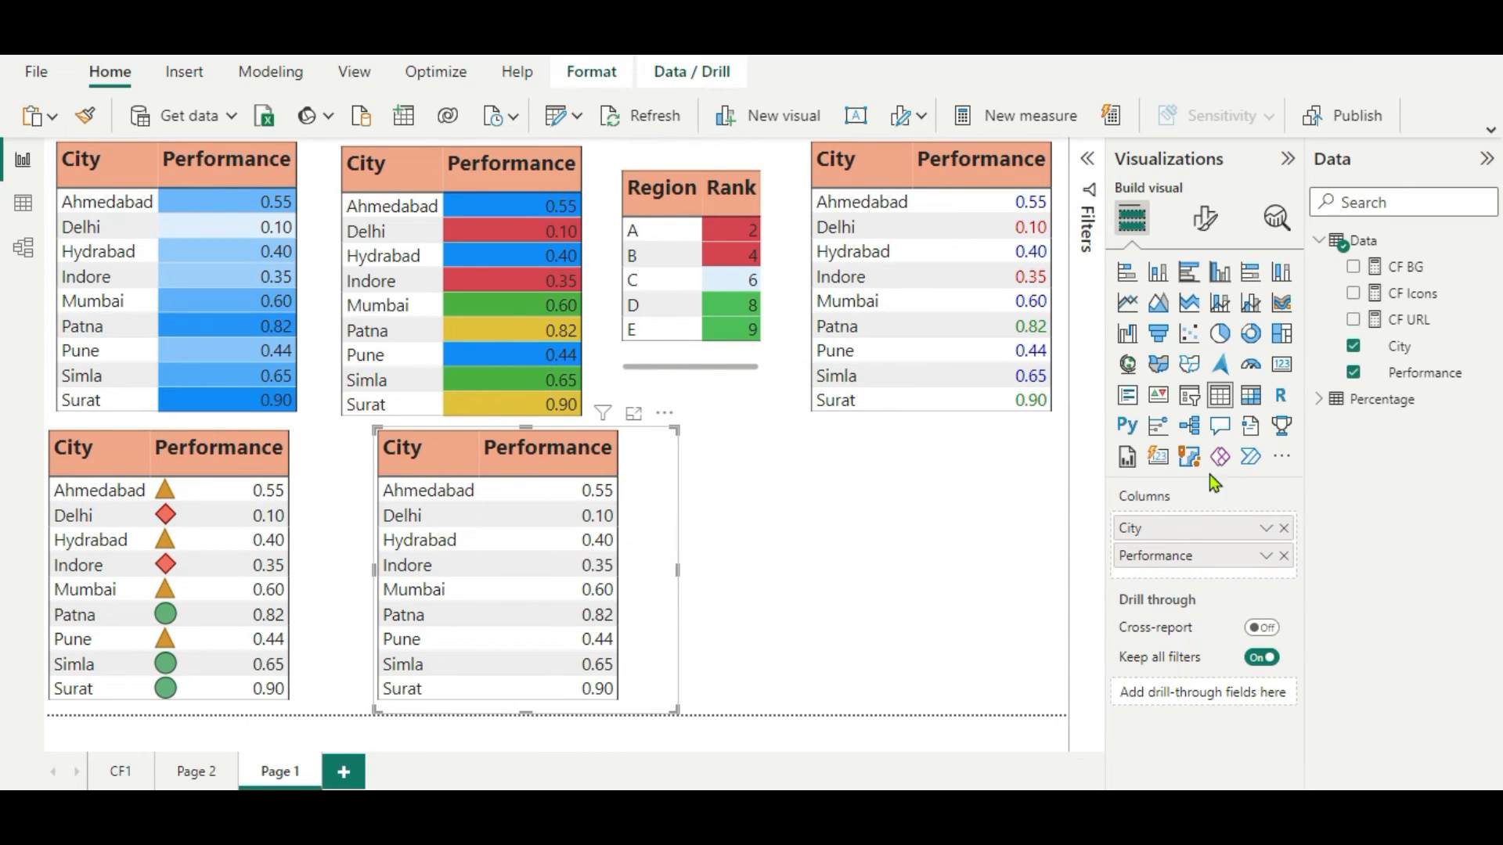
left_click(1262, 557)
mouse_move(1331, 177)
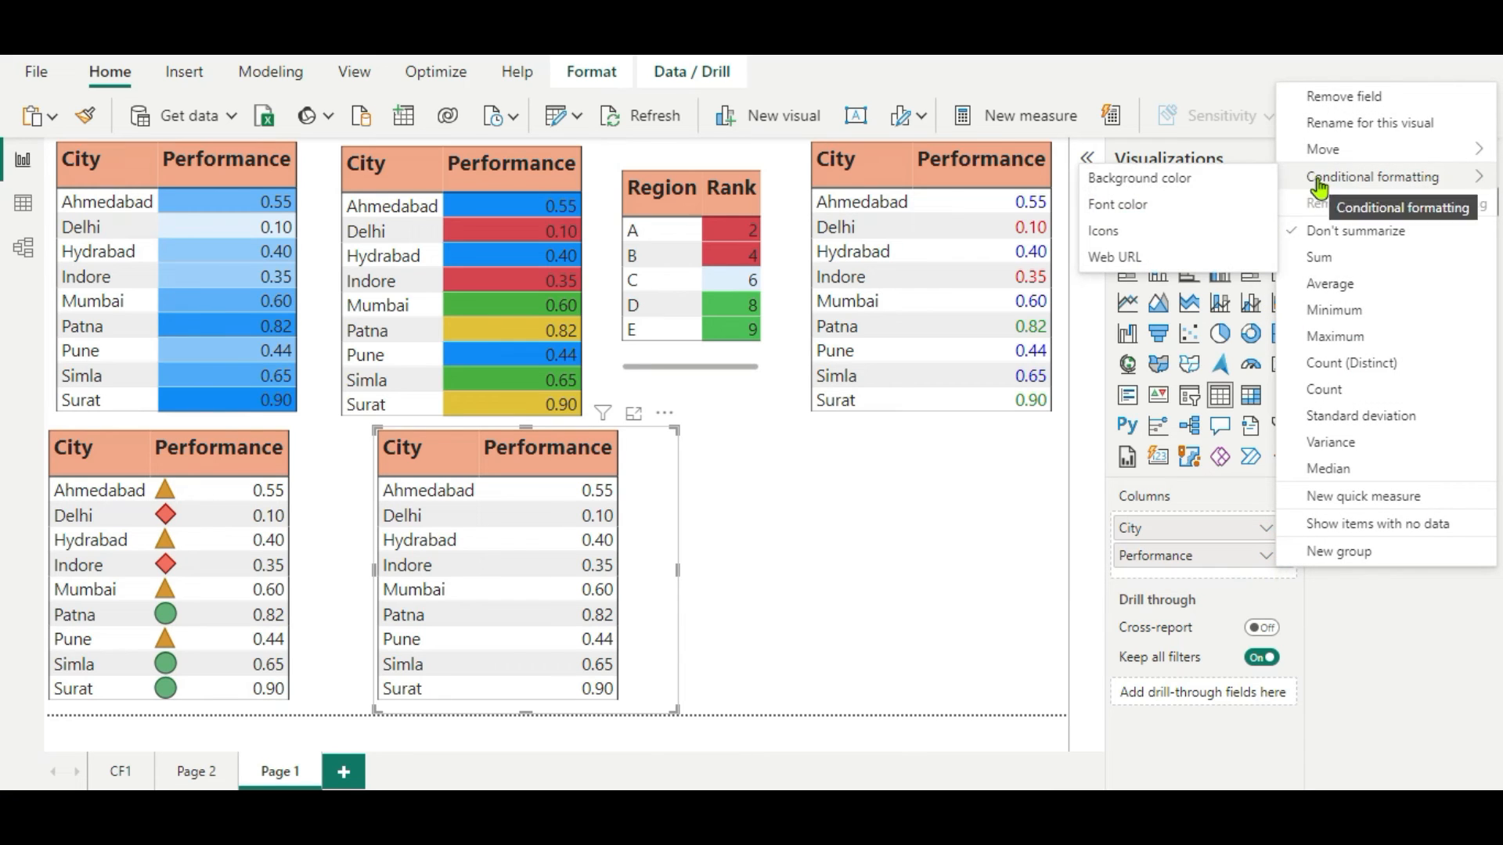
left_click(1112, 235)
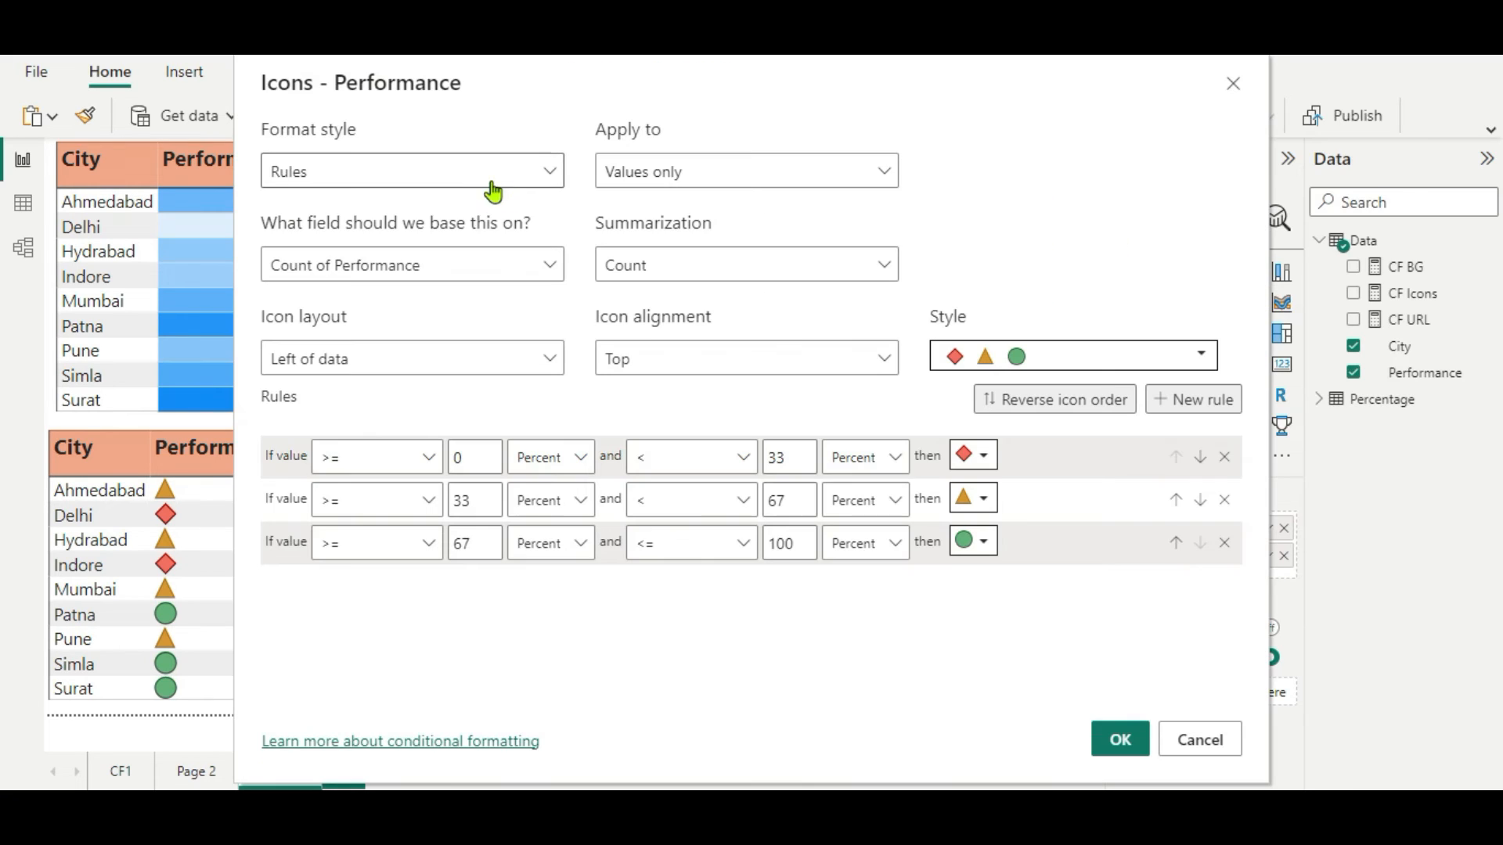
left_click(546, 174)
left_click(467, 240)
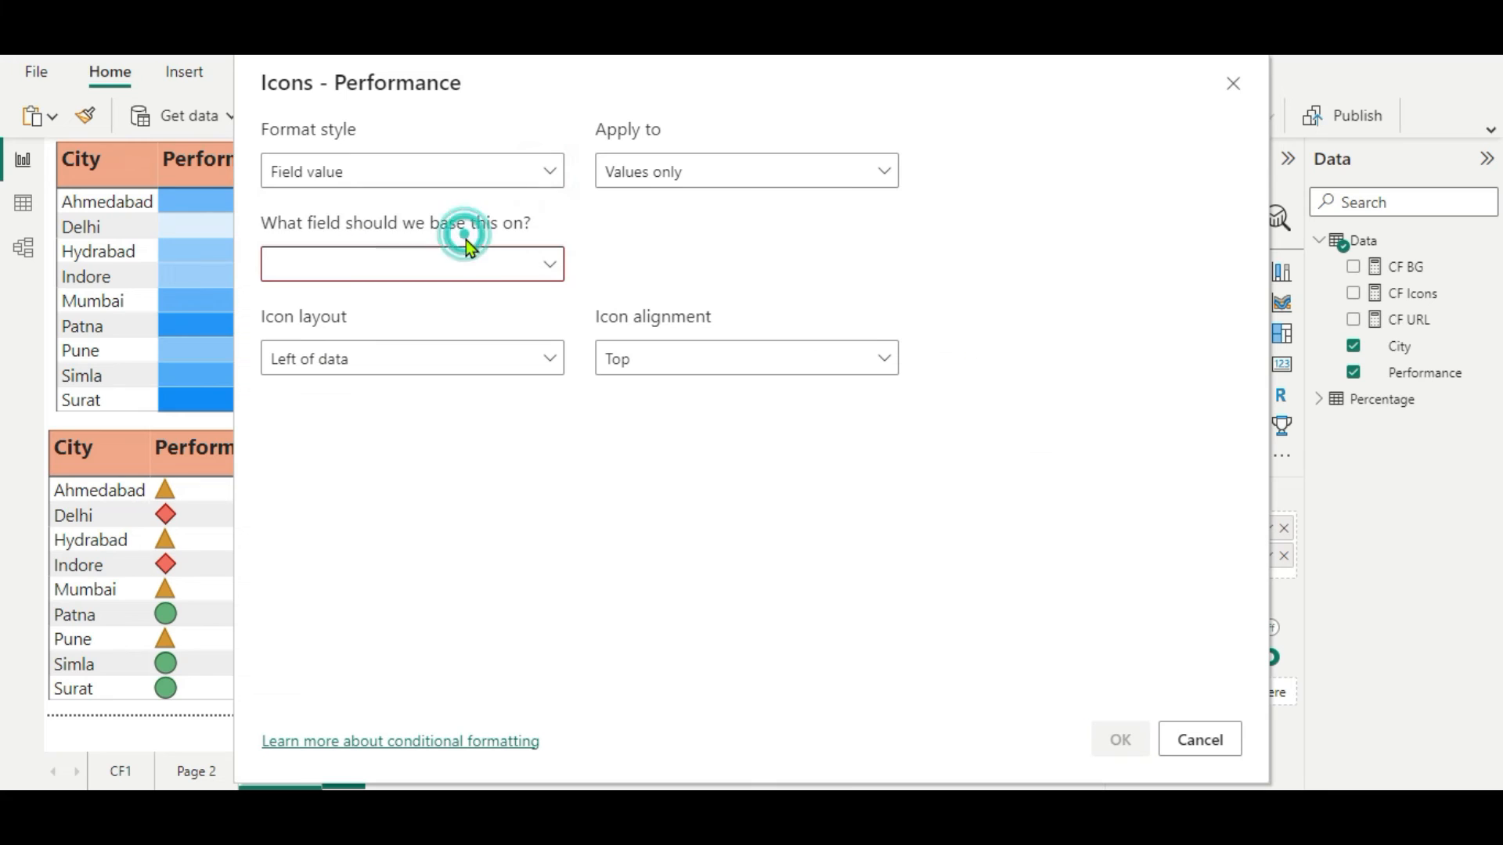
left_click(539, 279)
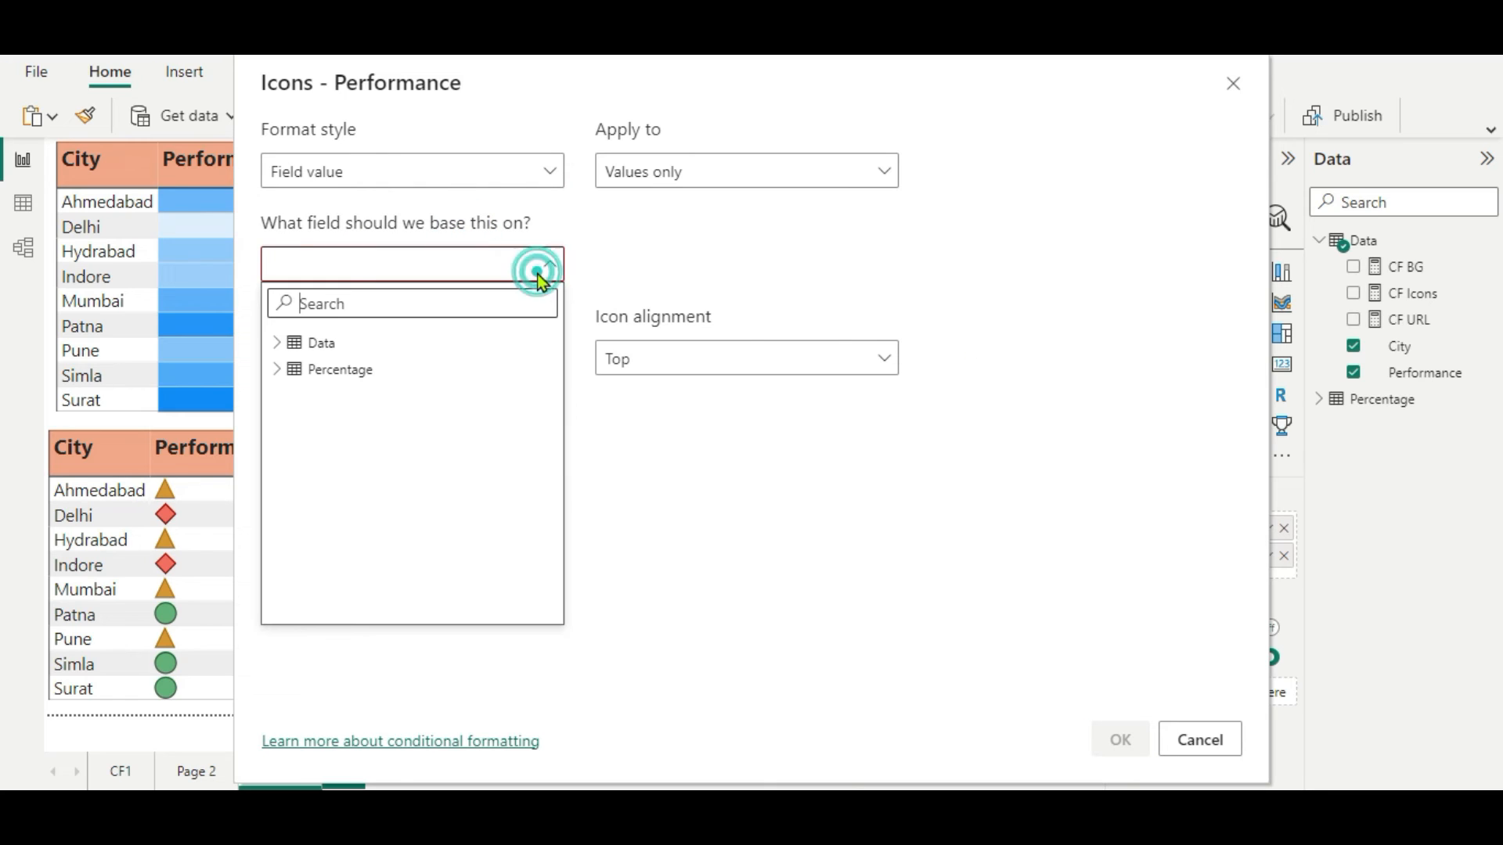
left_click(278, 342)
left_click(350, 399)
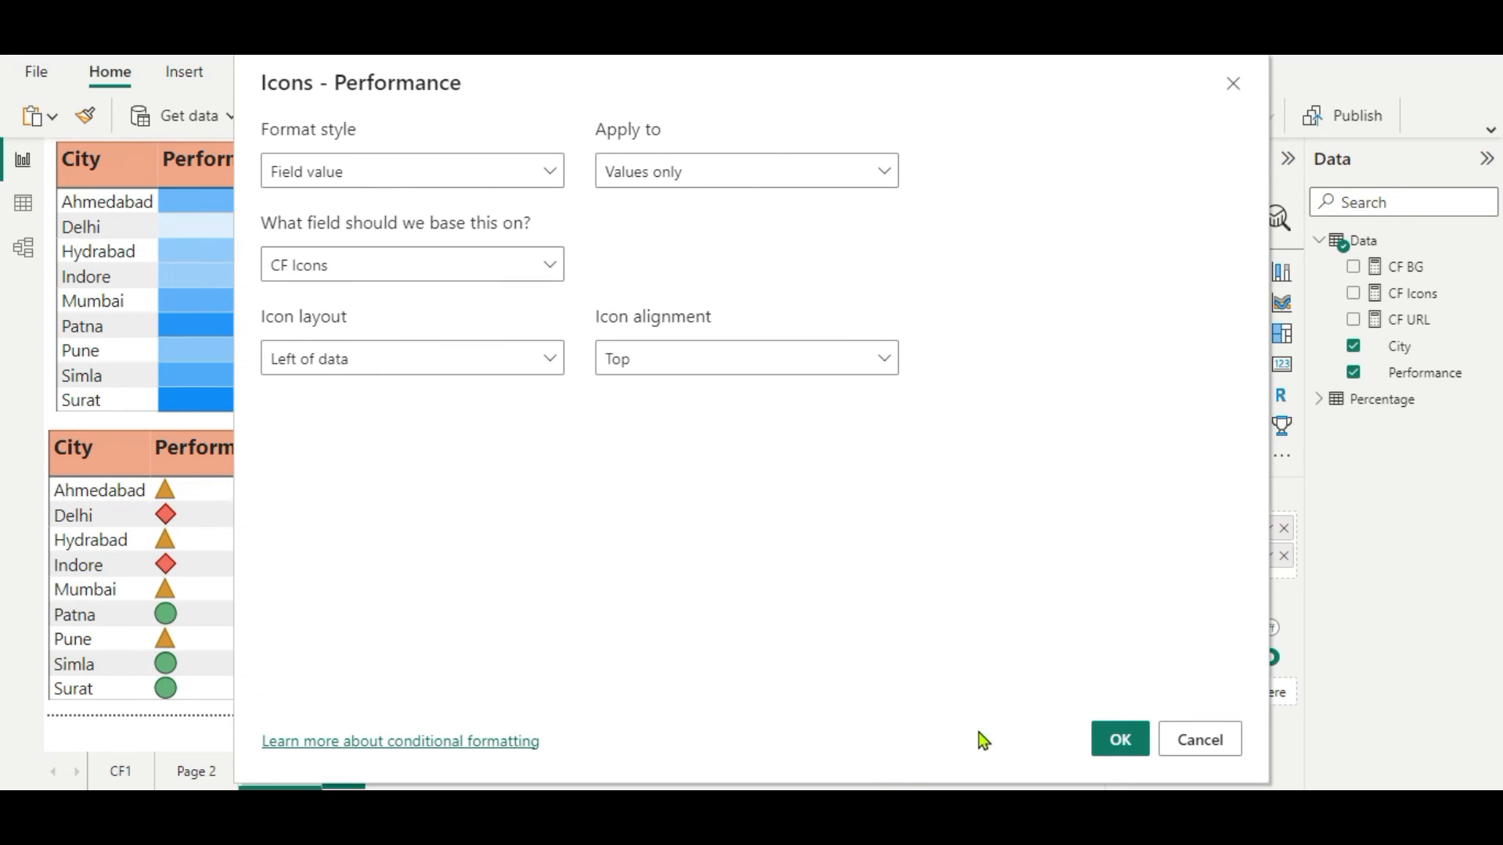
left_click(1108, 753)
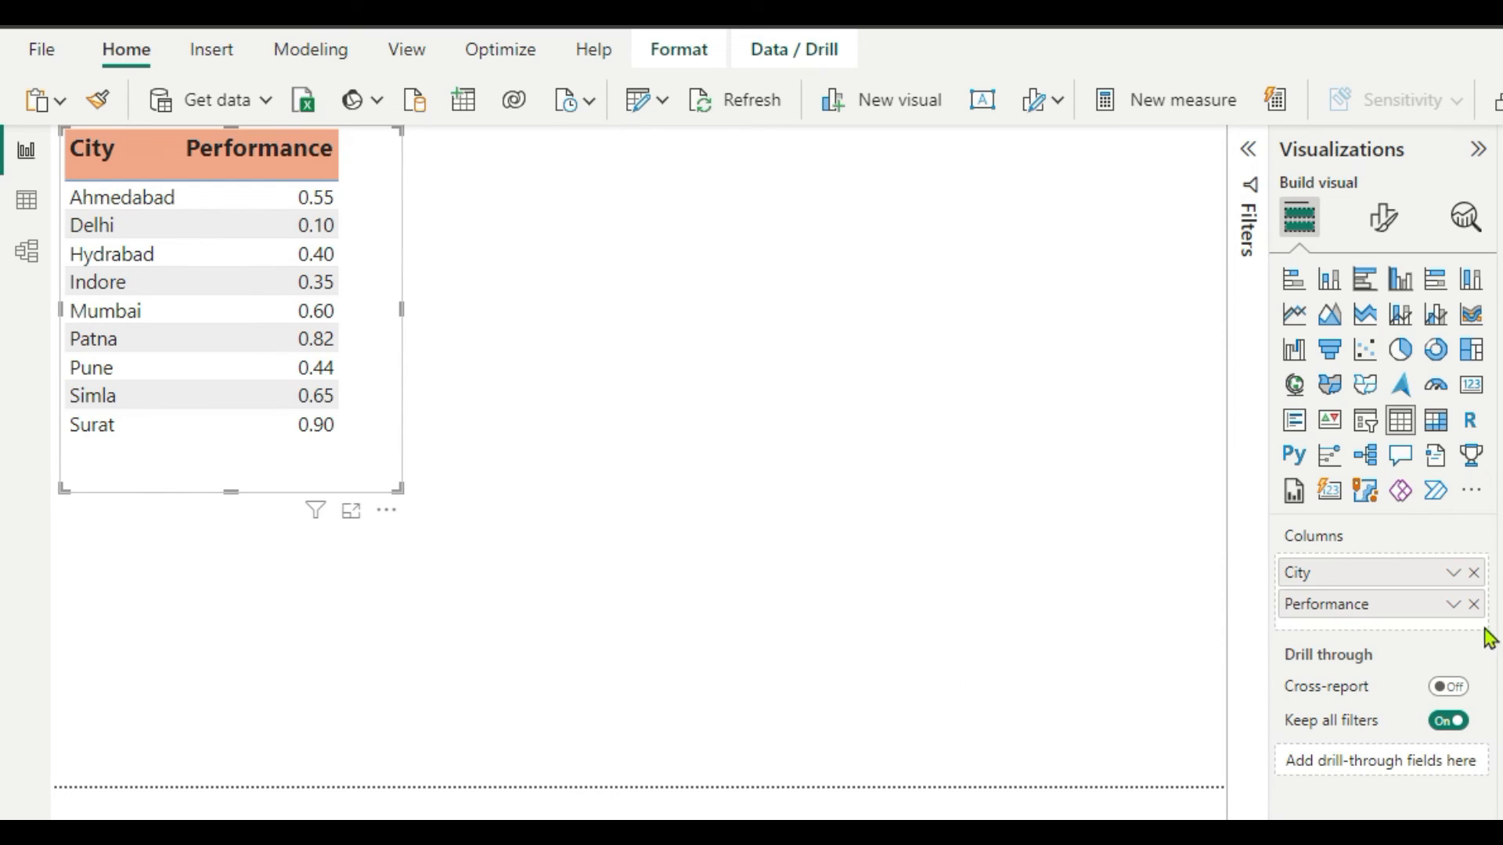
- Add data bars to Performance in the plain City table, with lowest-to-highest value range, blue positive bars and left-to-right direction
left_click(1453, 604)
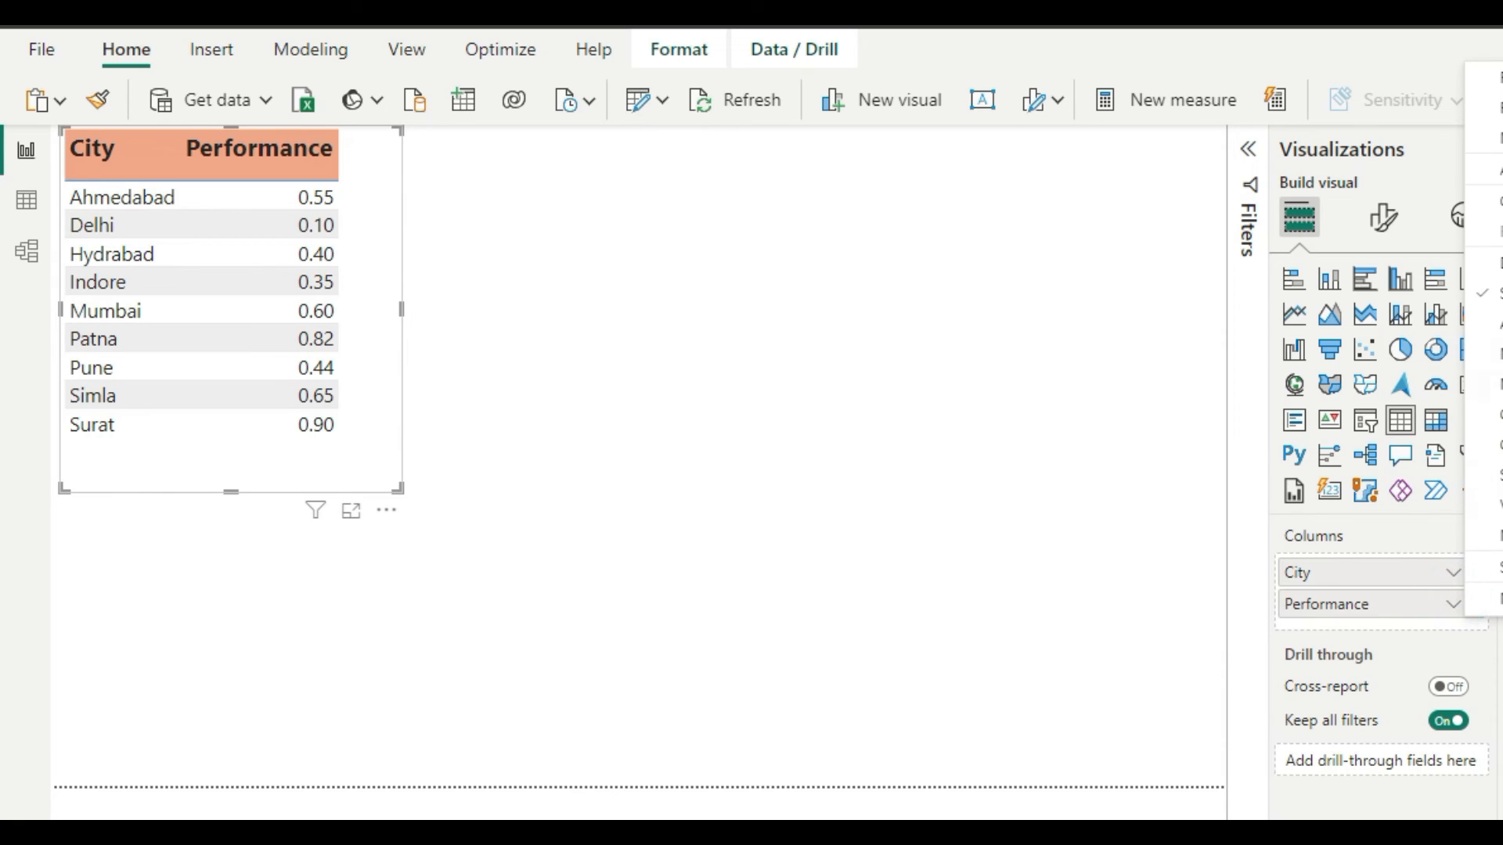
mouse_move(1482, 202)
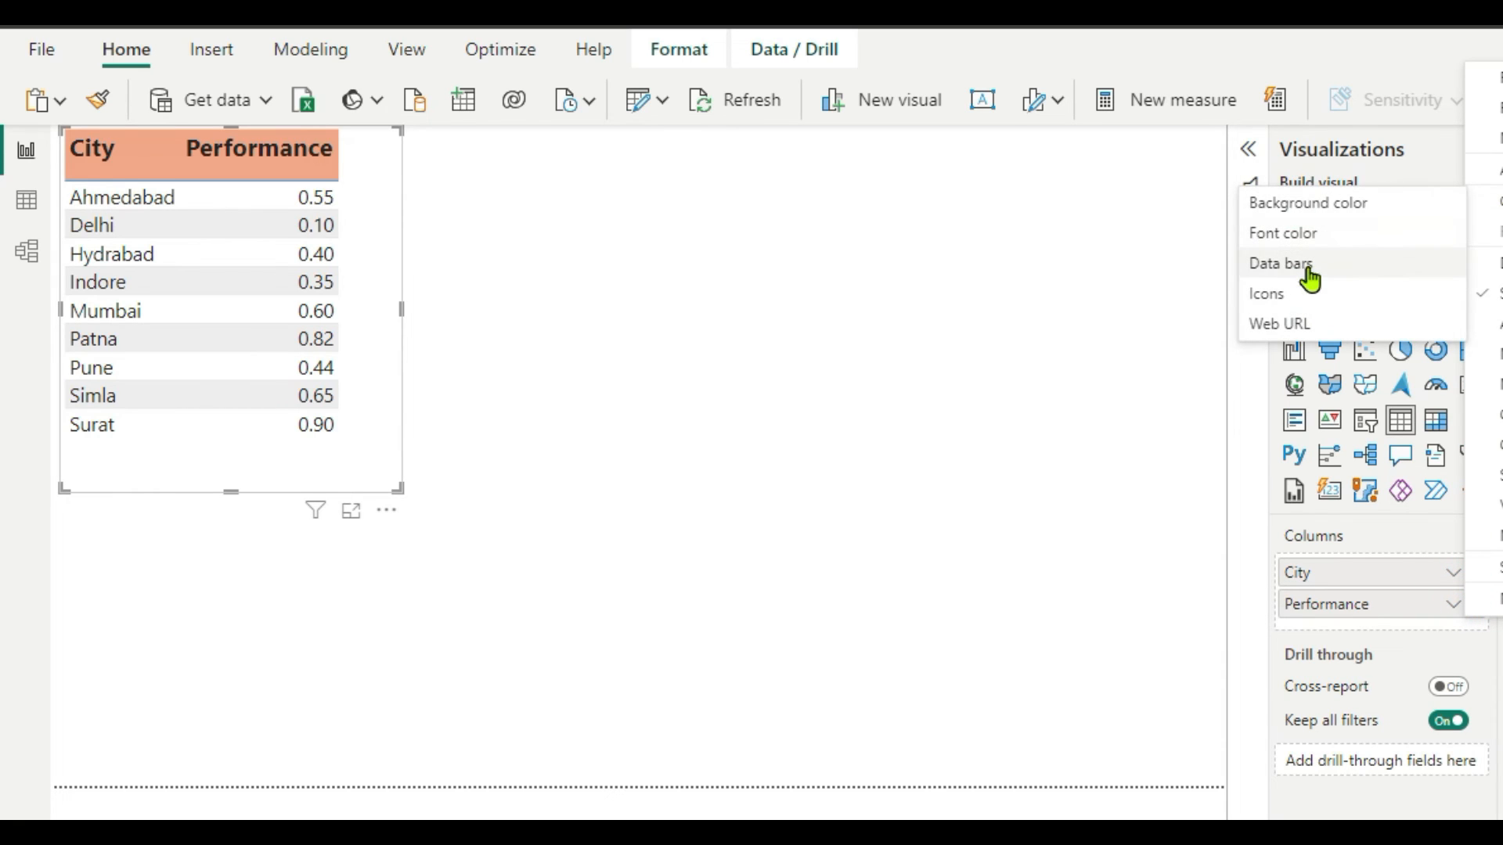
left_click(1270, 274)
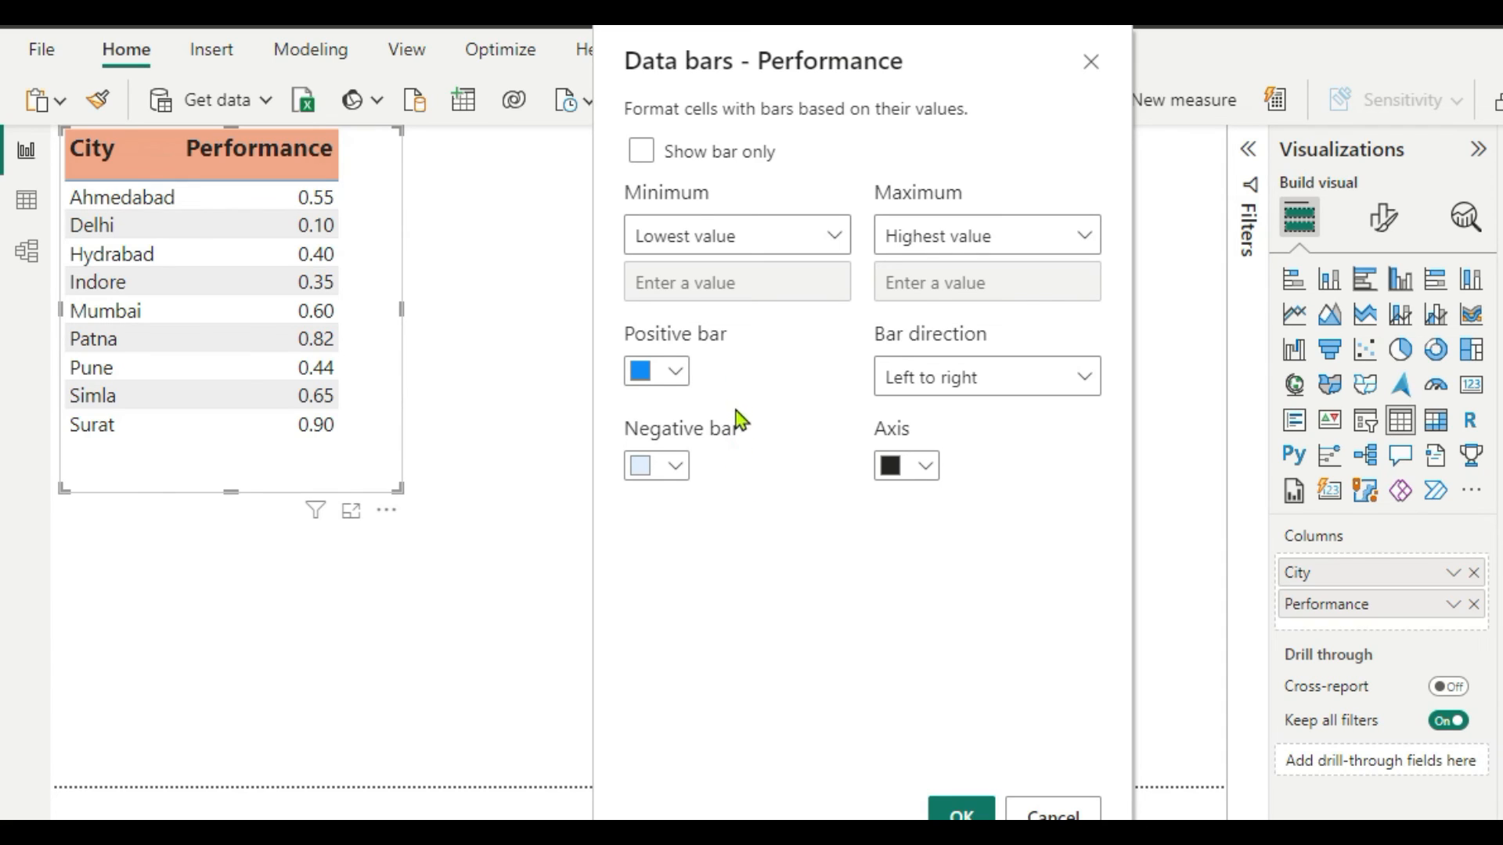
left_click(959, 814)
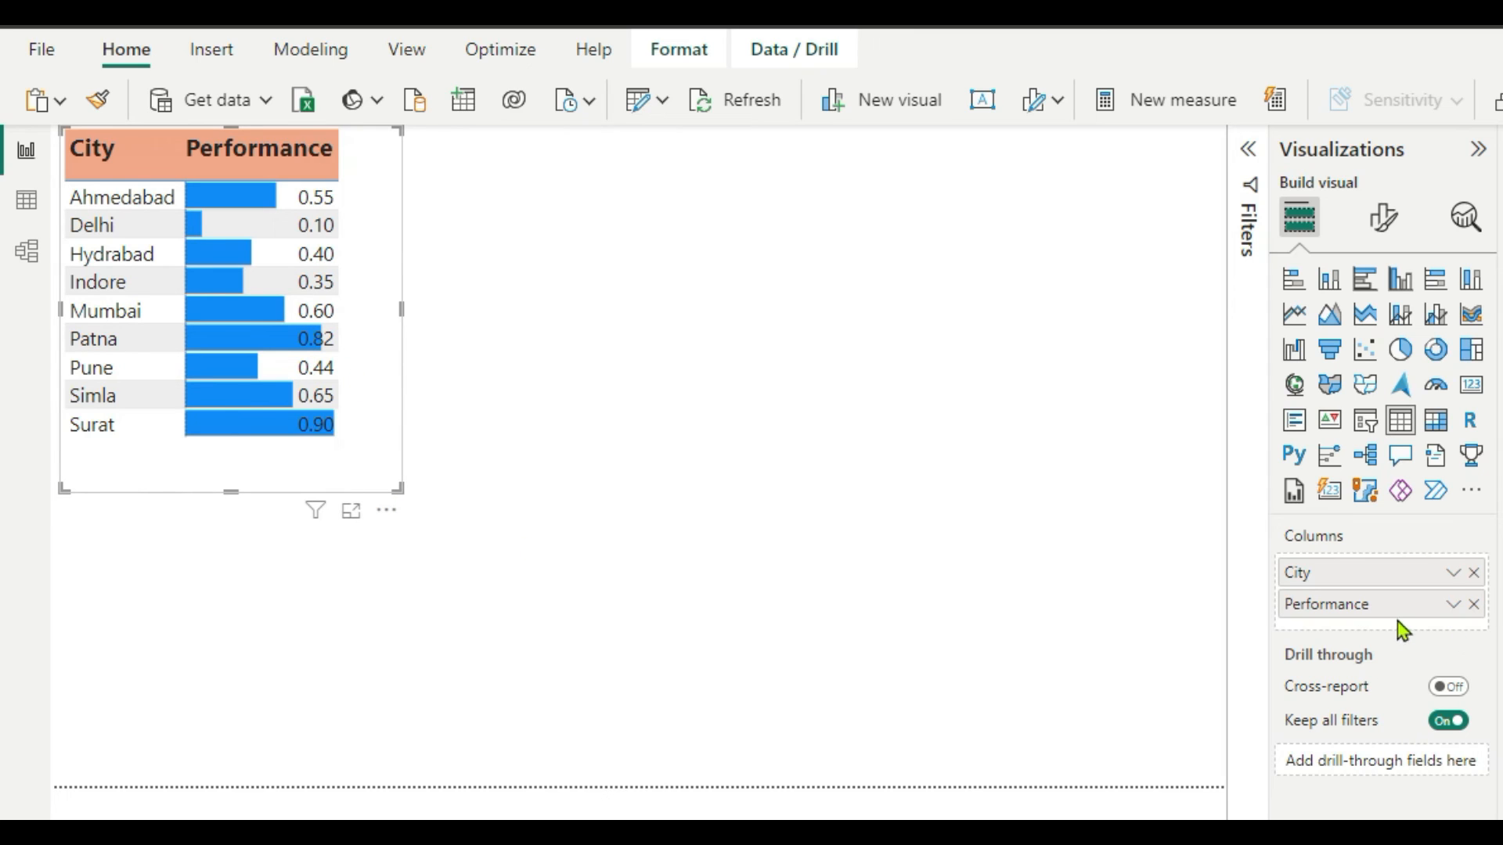
- Set the Performance data bars to show the bar only
left_click(1454, 605)
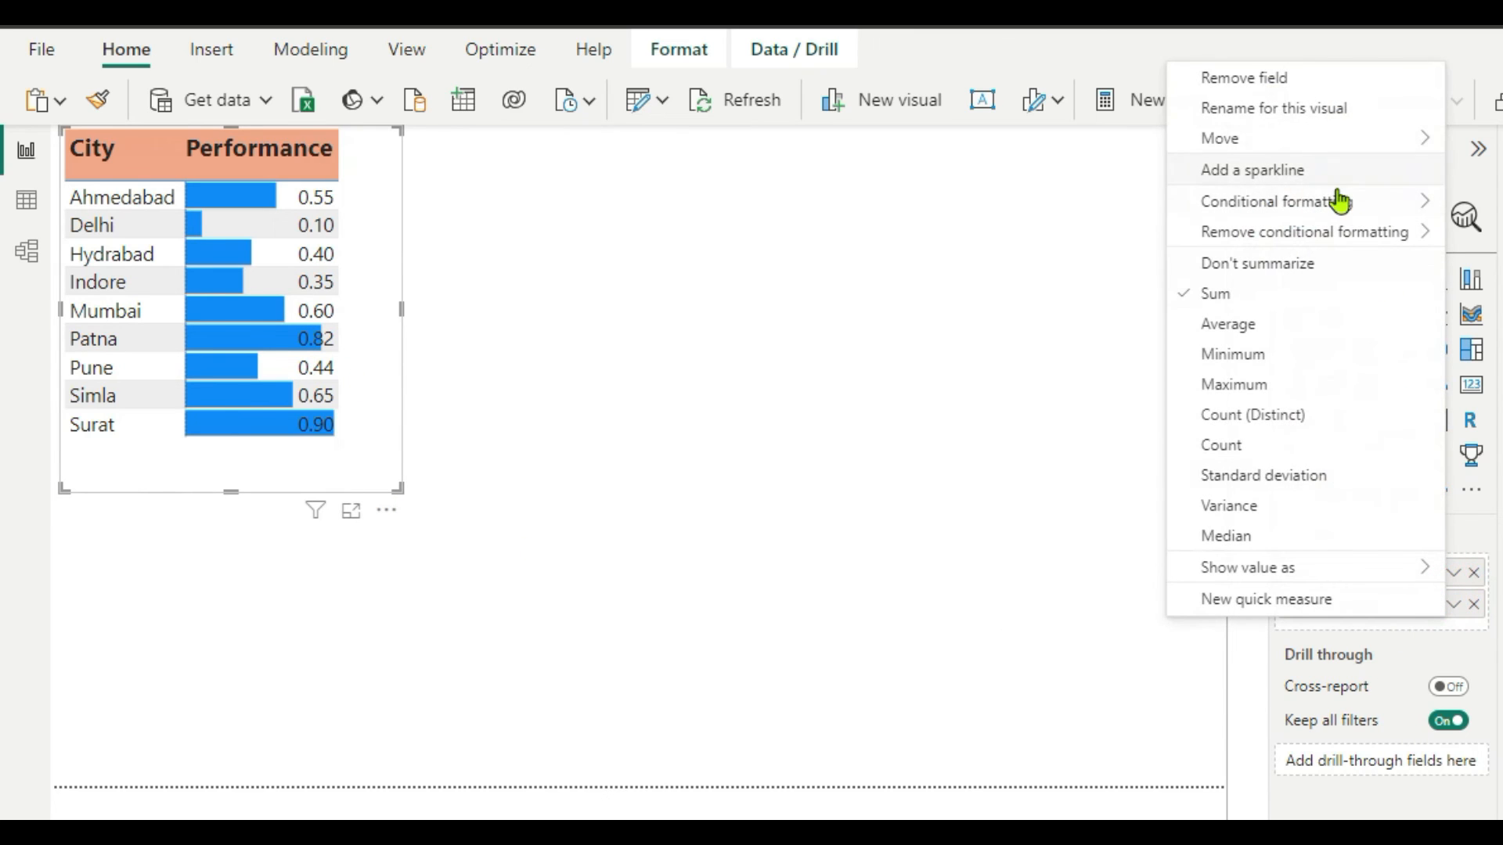
mouse_move(1331, 207)
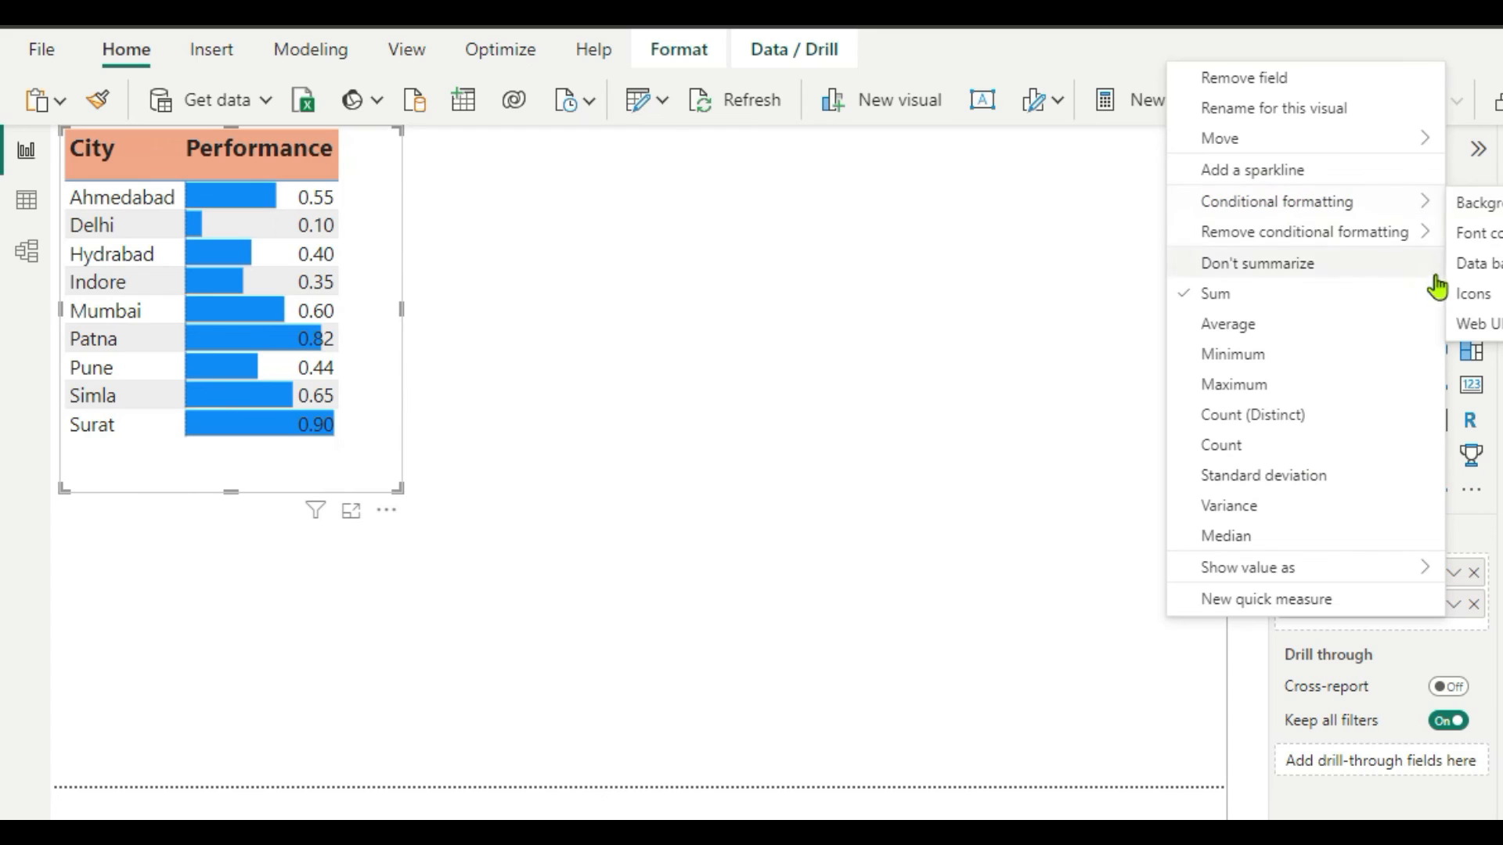
left_click(1487, 263)
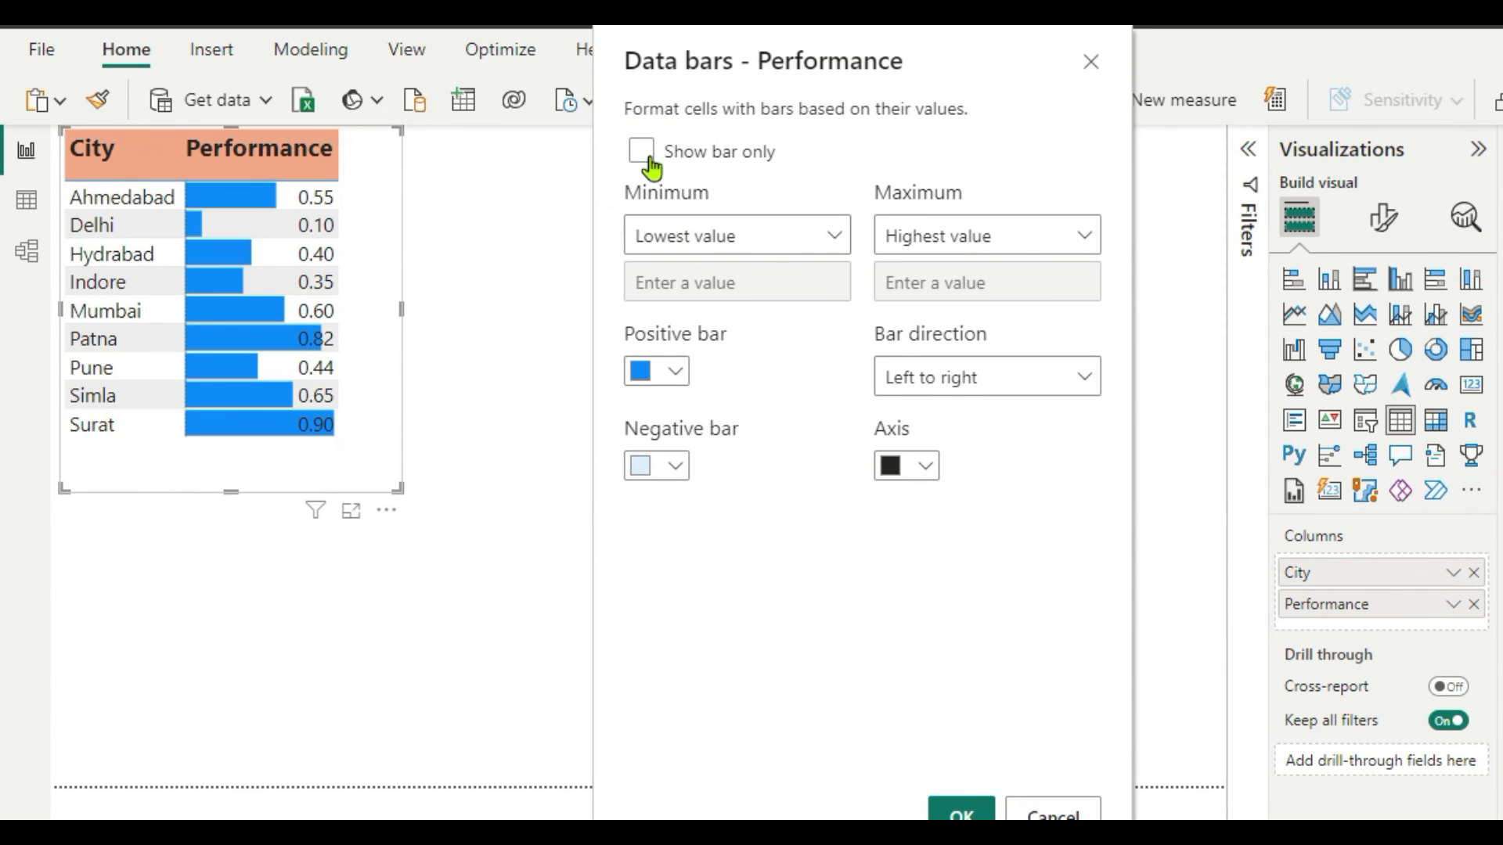
left_click(641, 152)
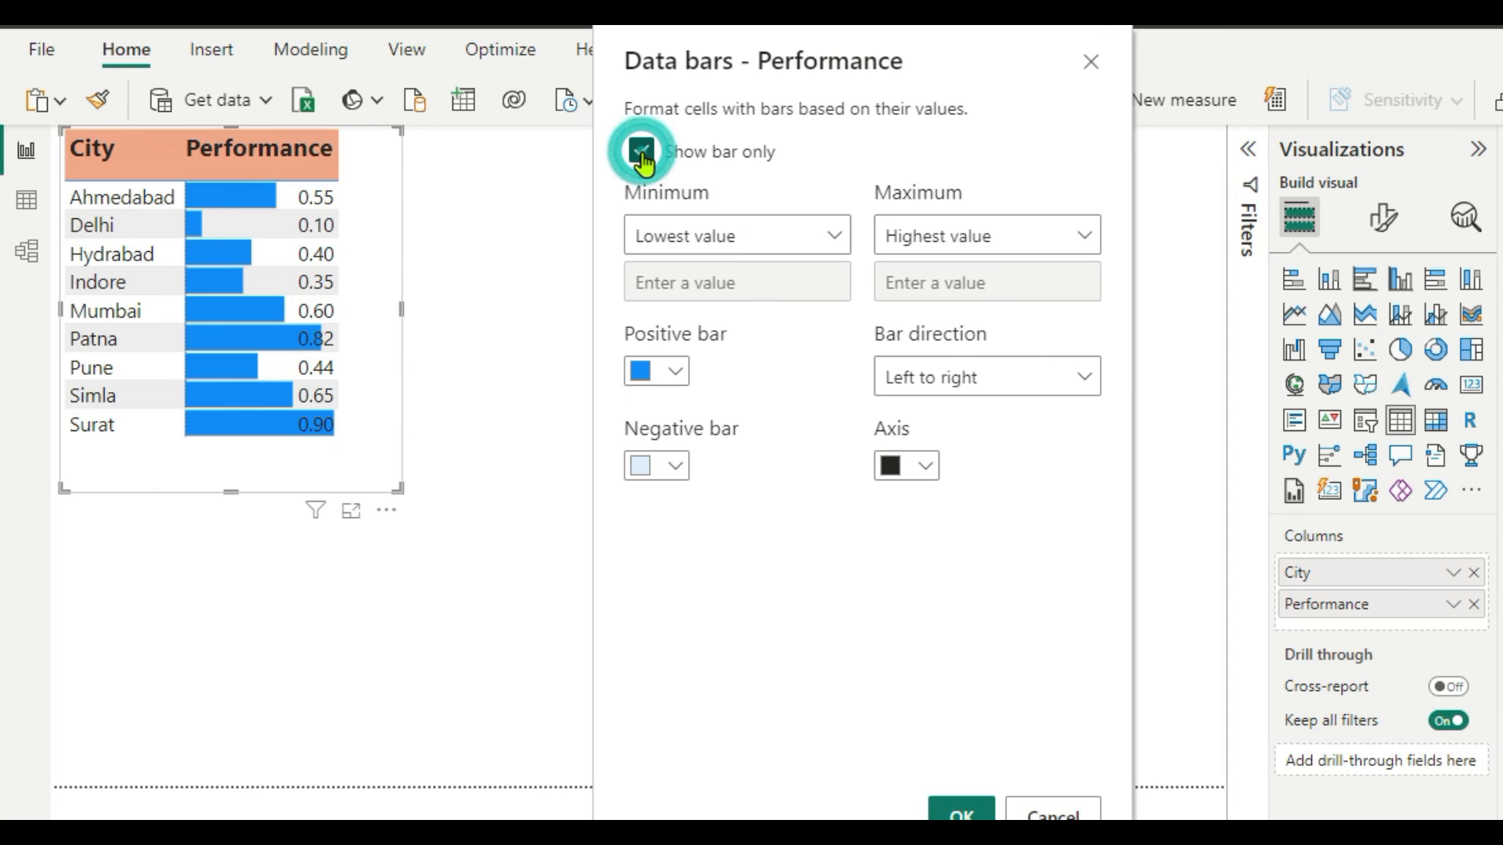
left_click(960, 812)
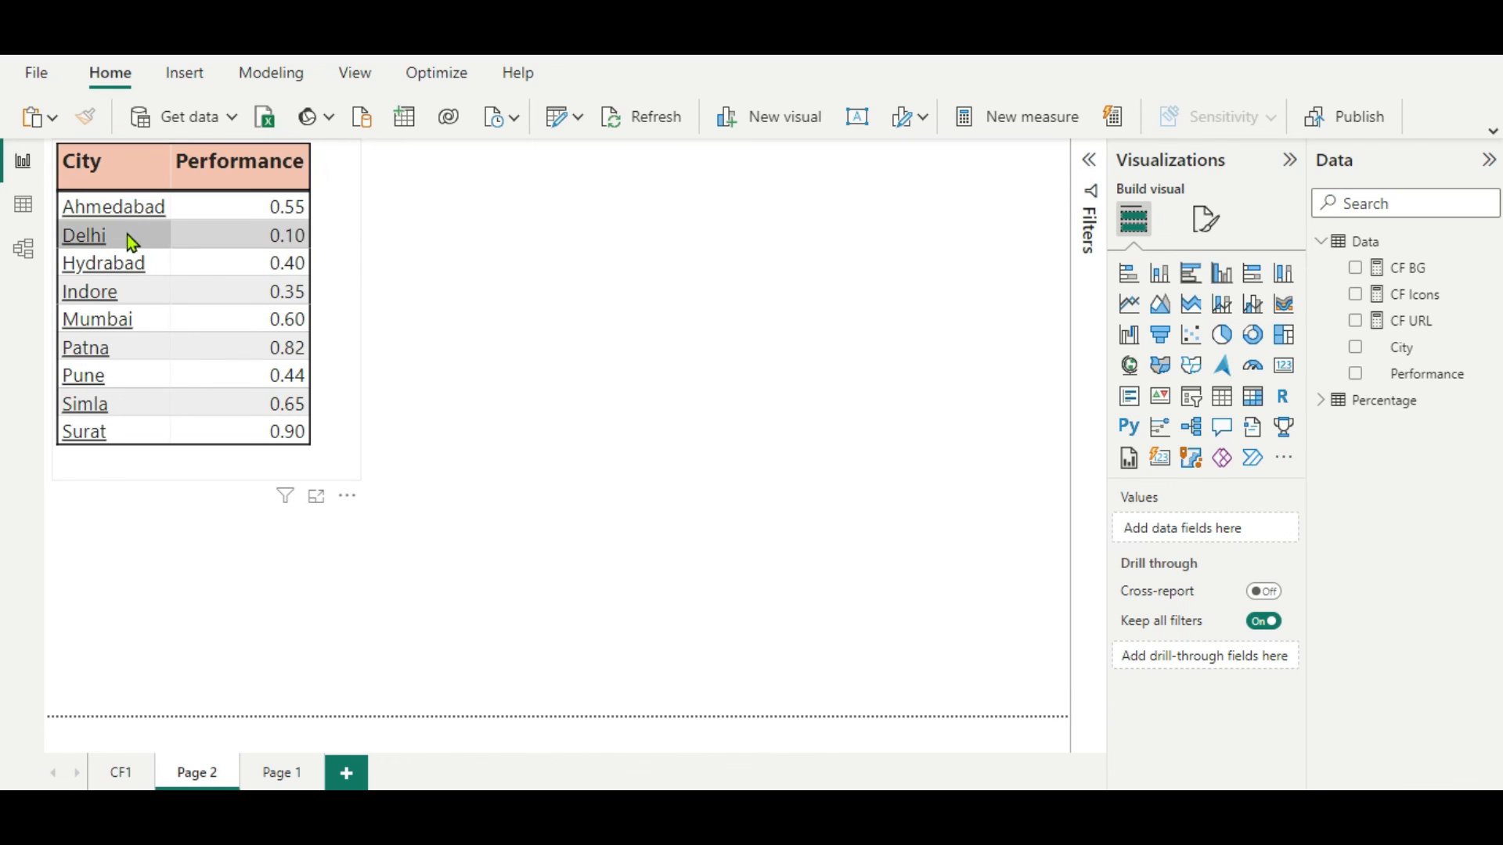
- Duplicate the lower field-value icon table on Page 1, place the copy beside it, and remove the icon formatting from the copy's Performance column
left_click(275, 779)
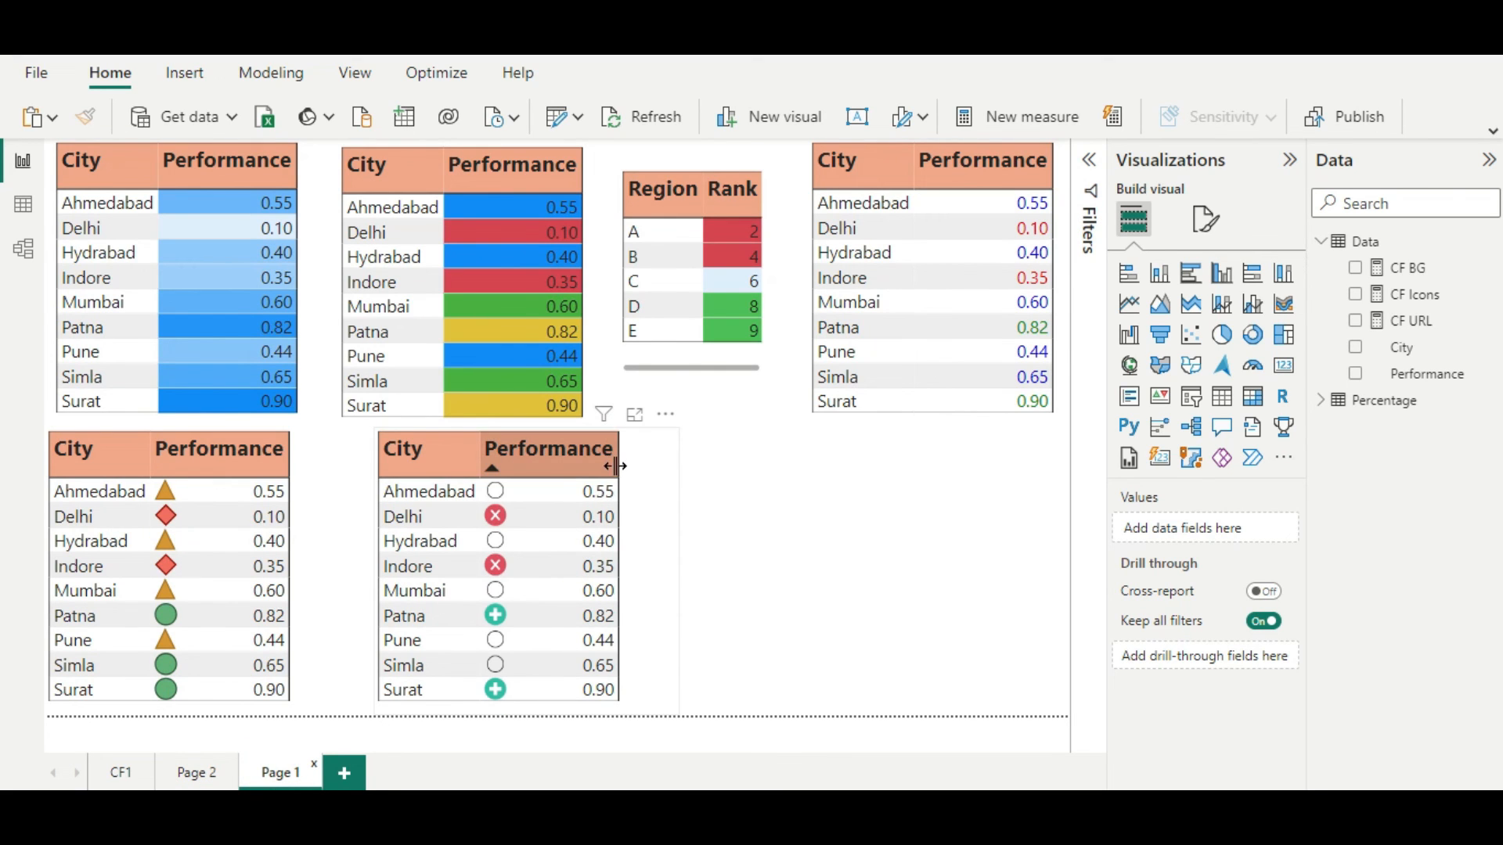
left_click(639, 461)
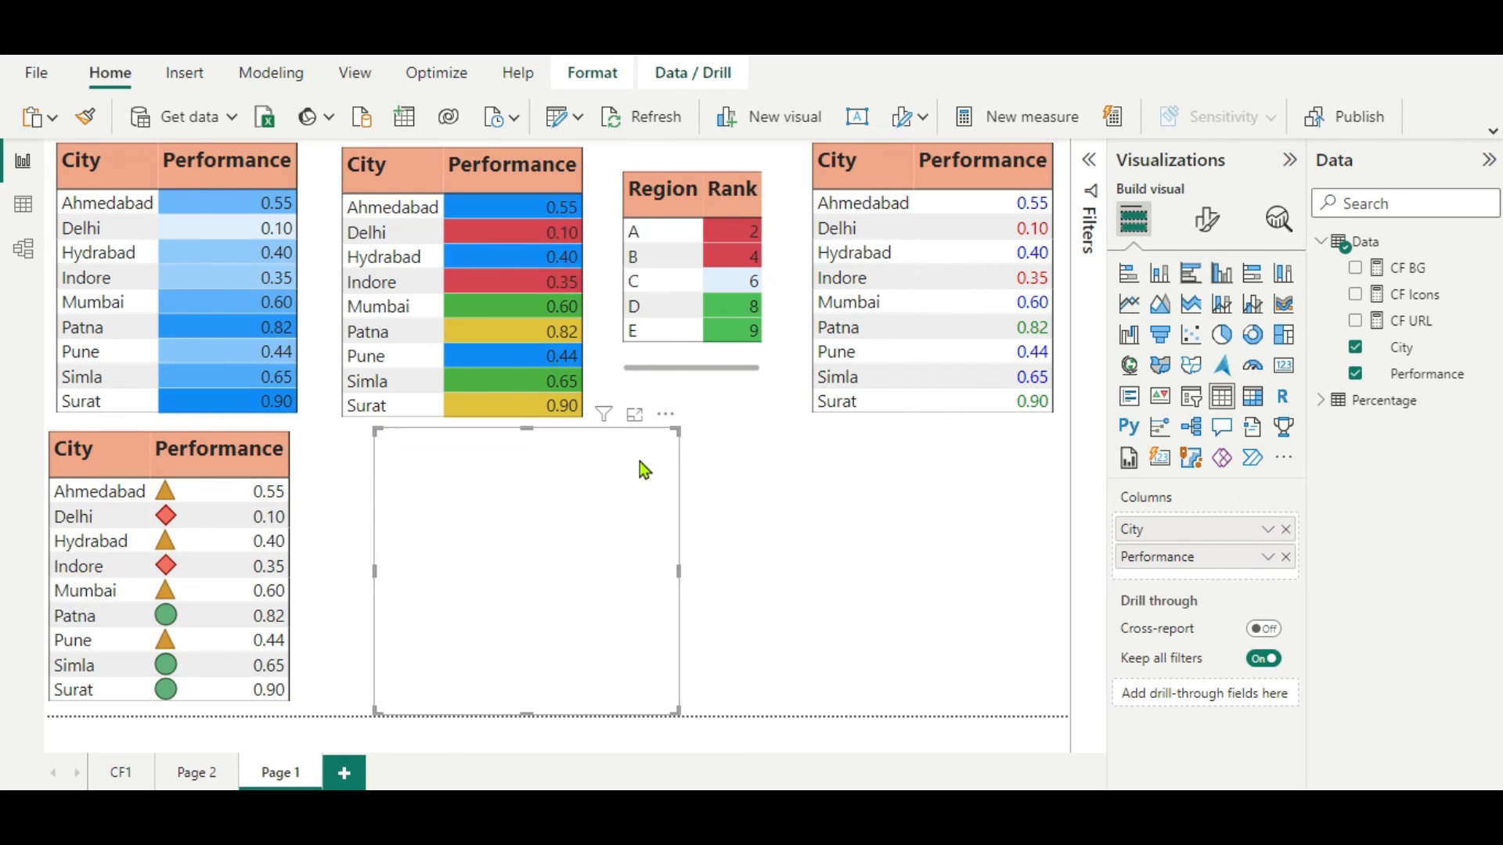
left_click_drag(647, 503, 1029, 523)
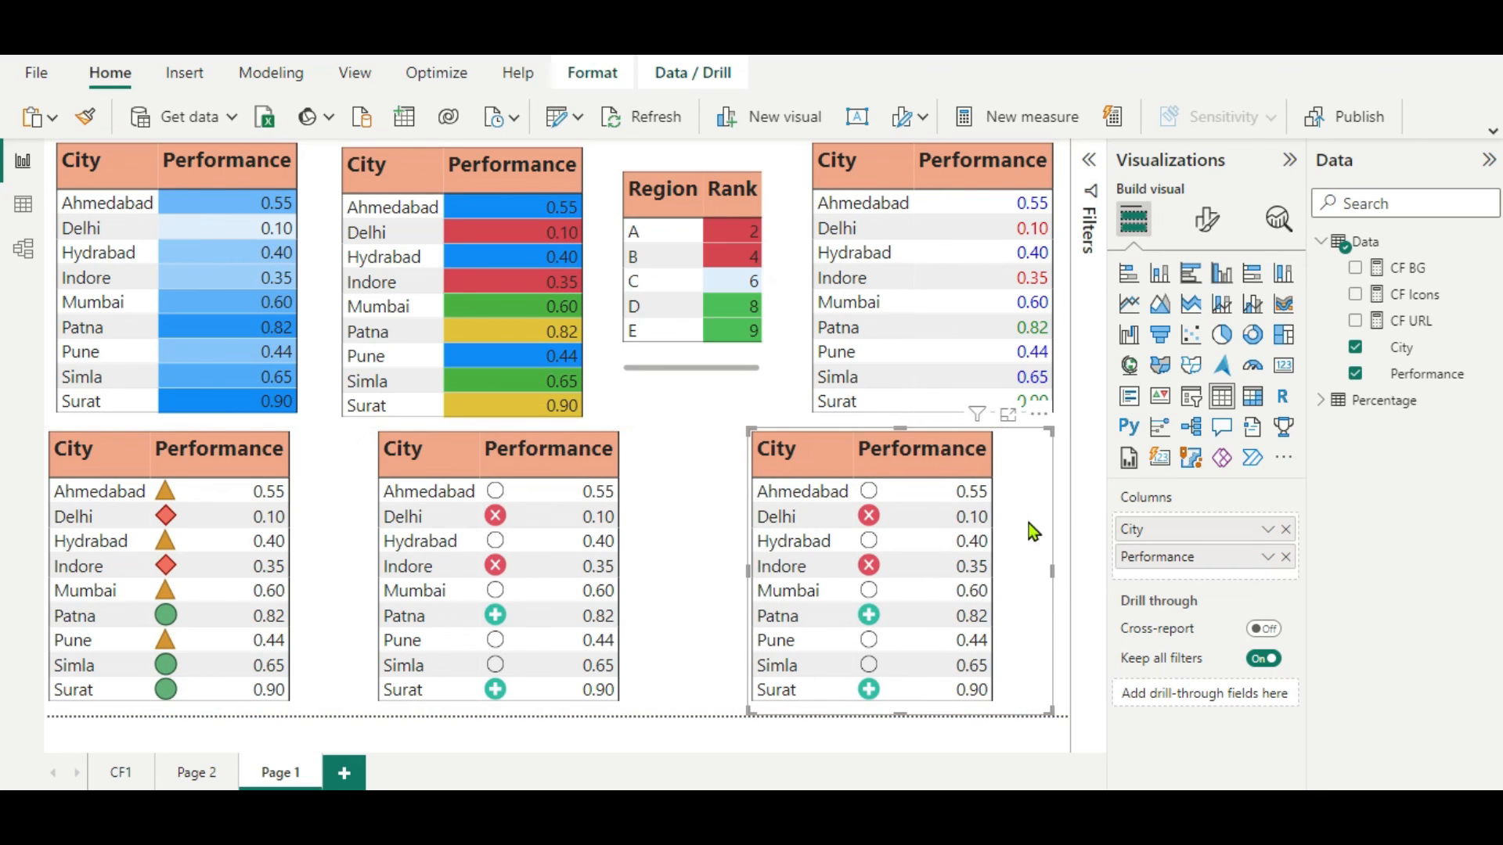
left_click(1268, 558)
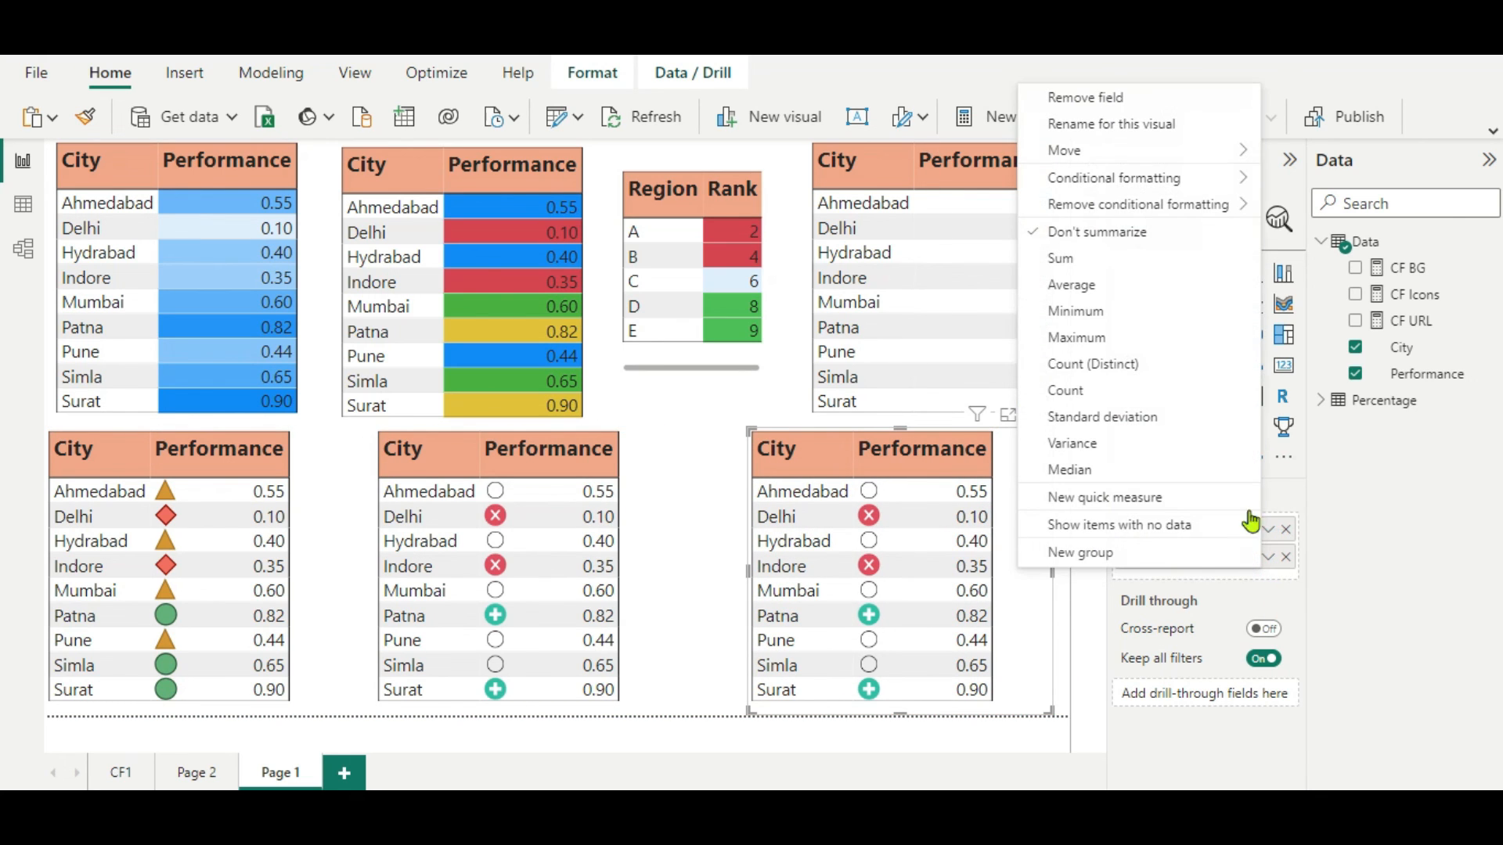
mouse_move(1251, 204)
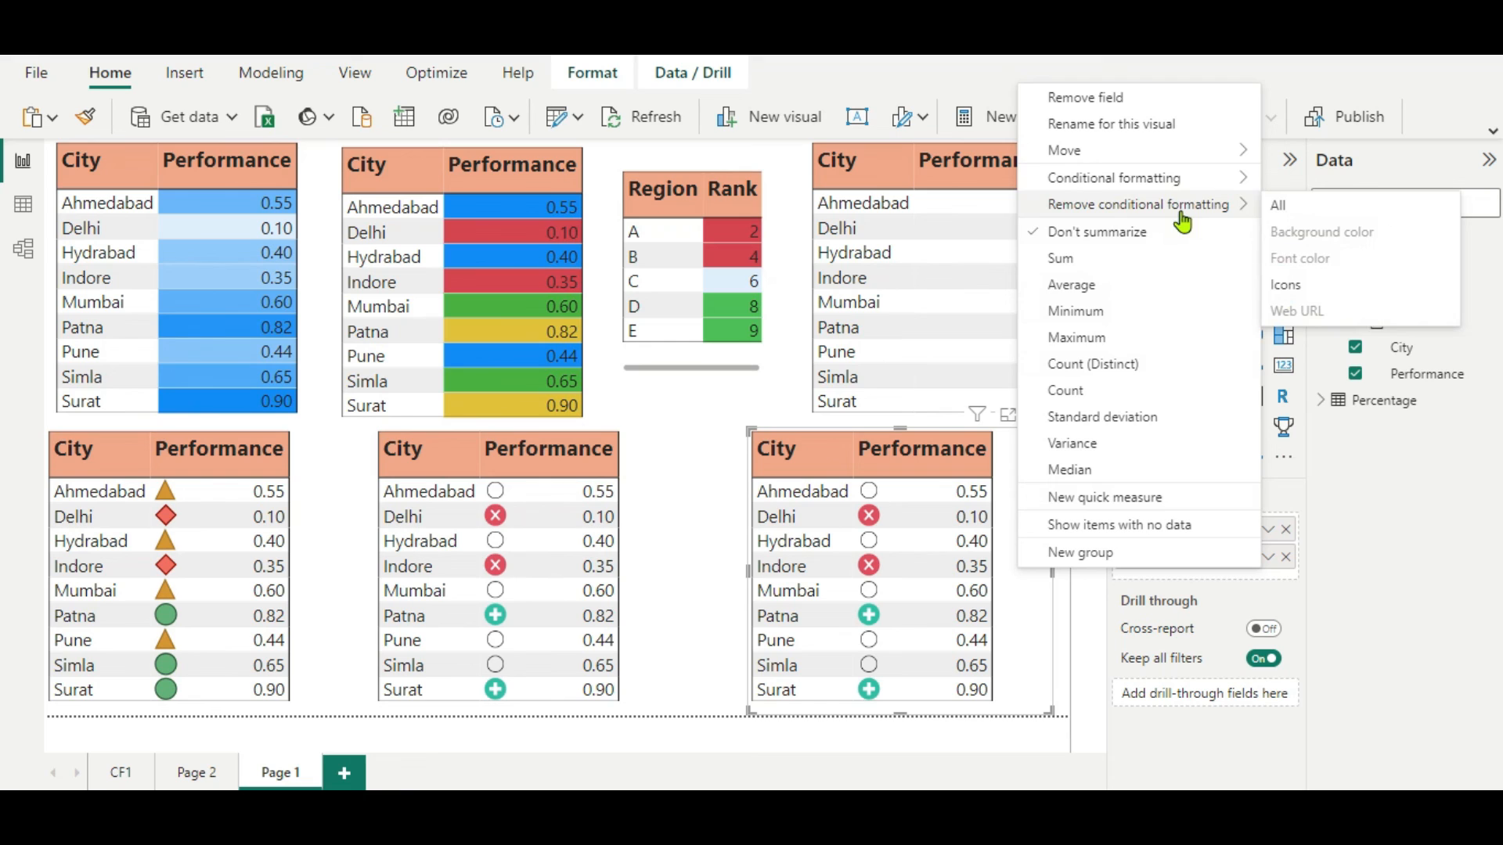
left_click(1276, 286)
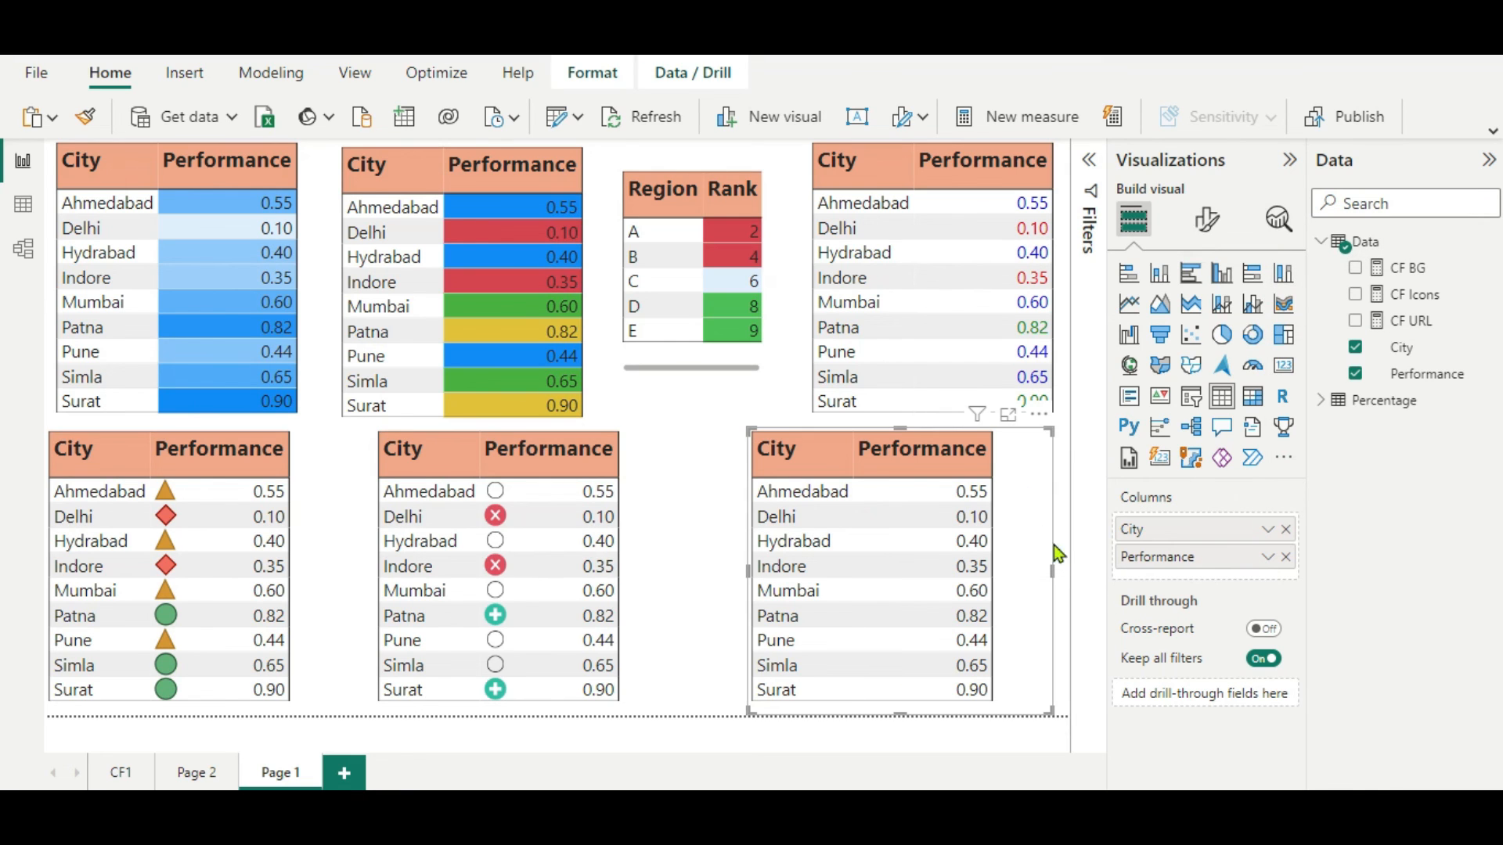
left_click(1267, 532)
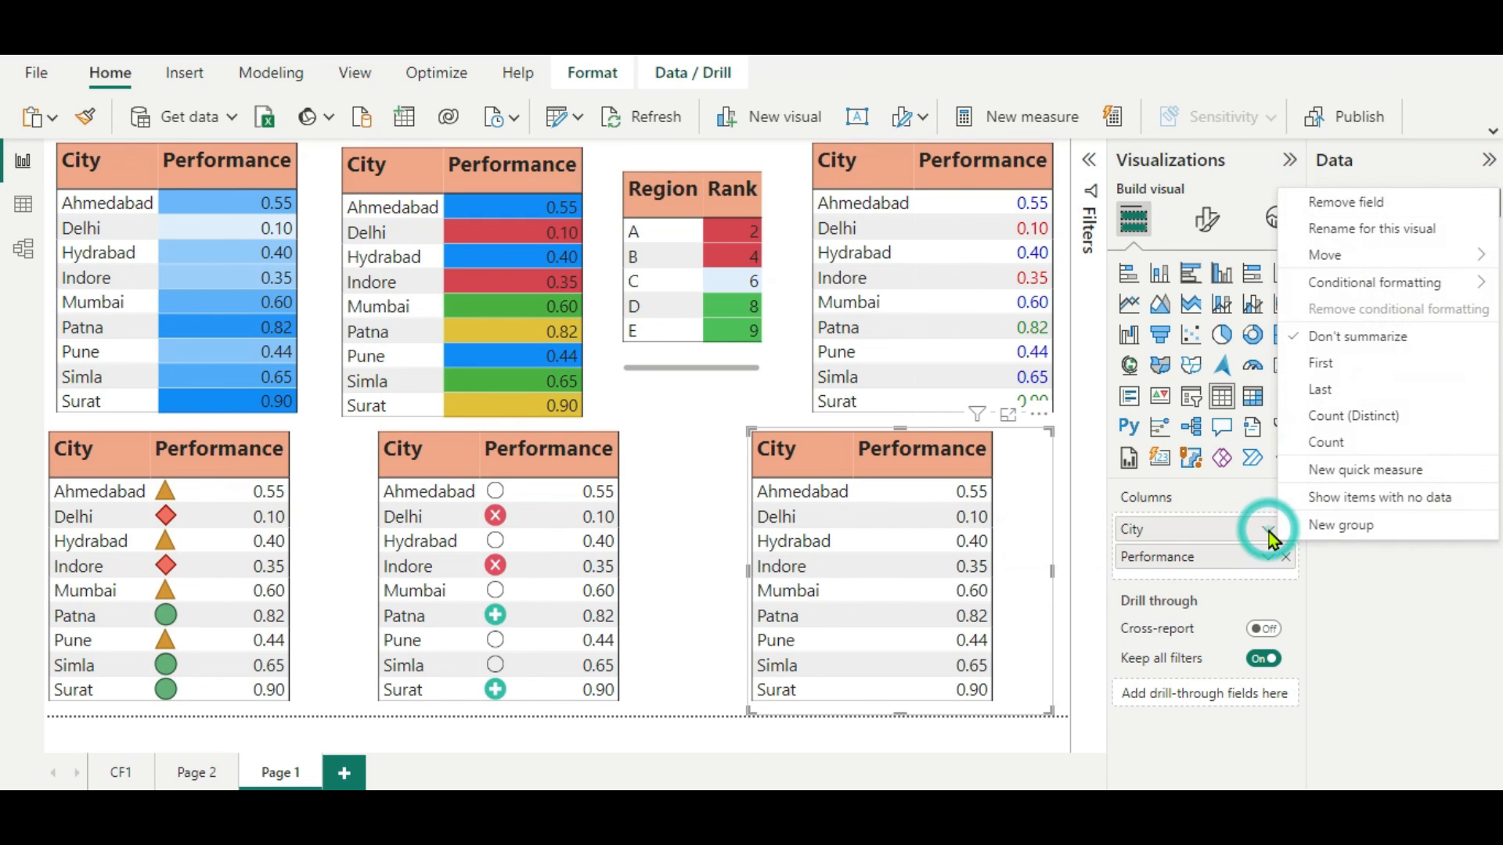
mouse_move(1339, 284)
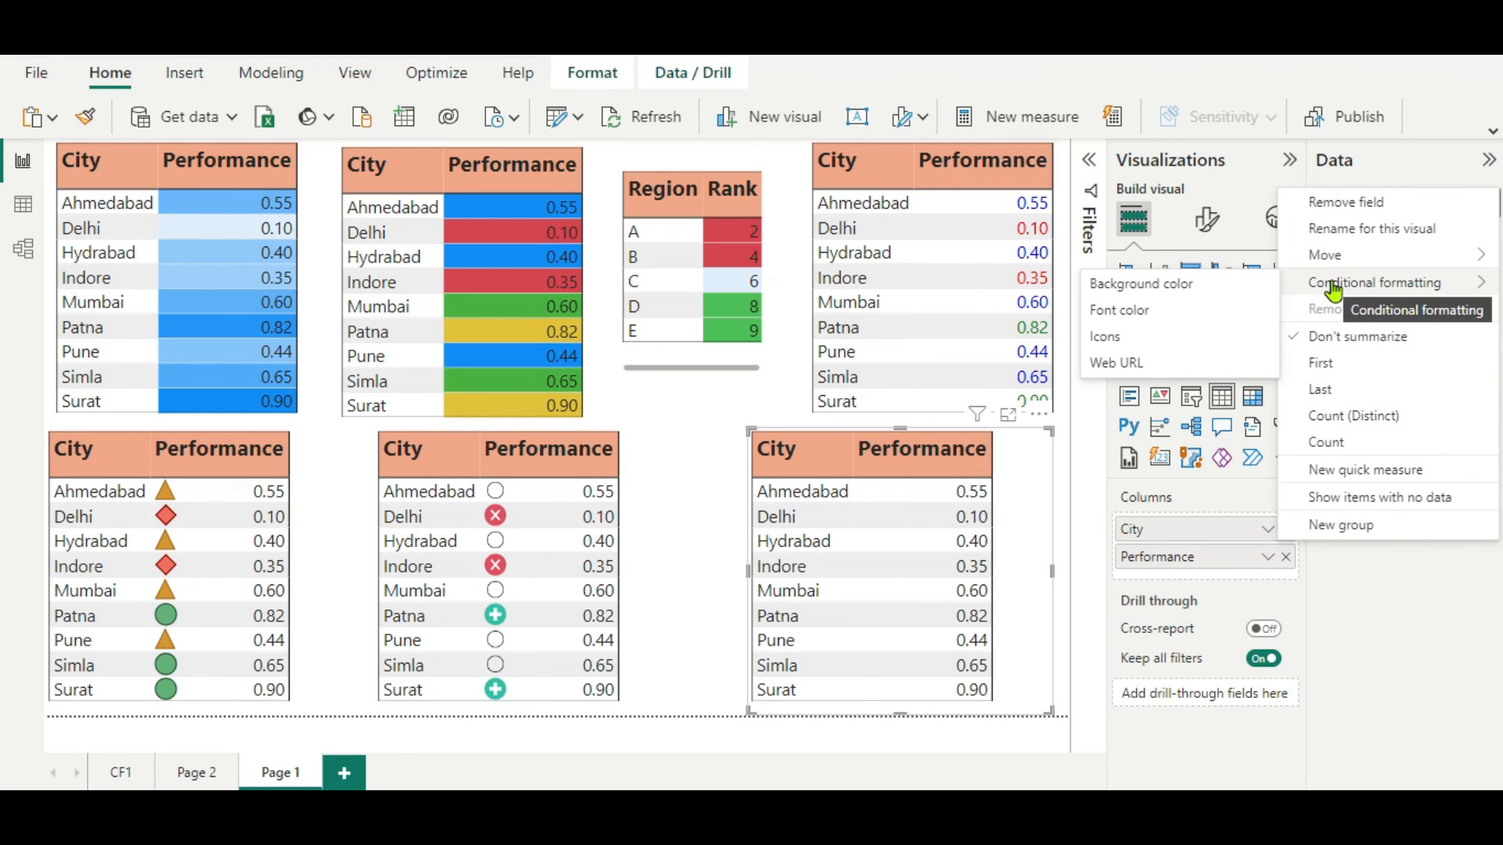
left_click(1121, 373)
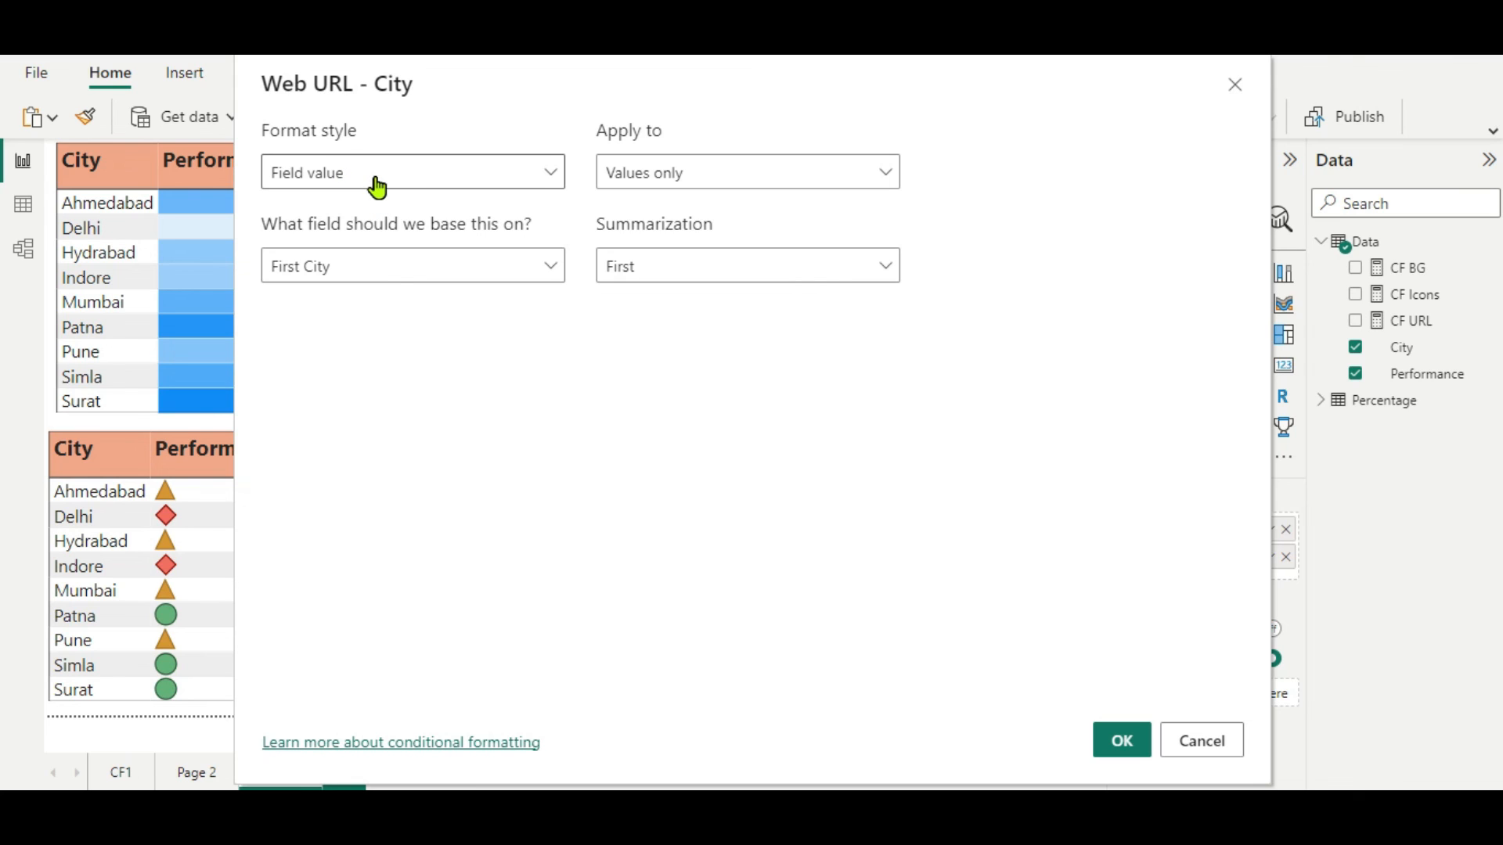
left_click(1234, 84)
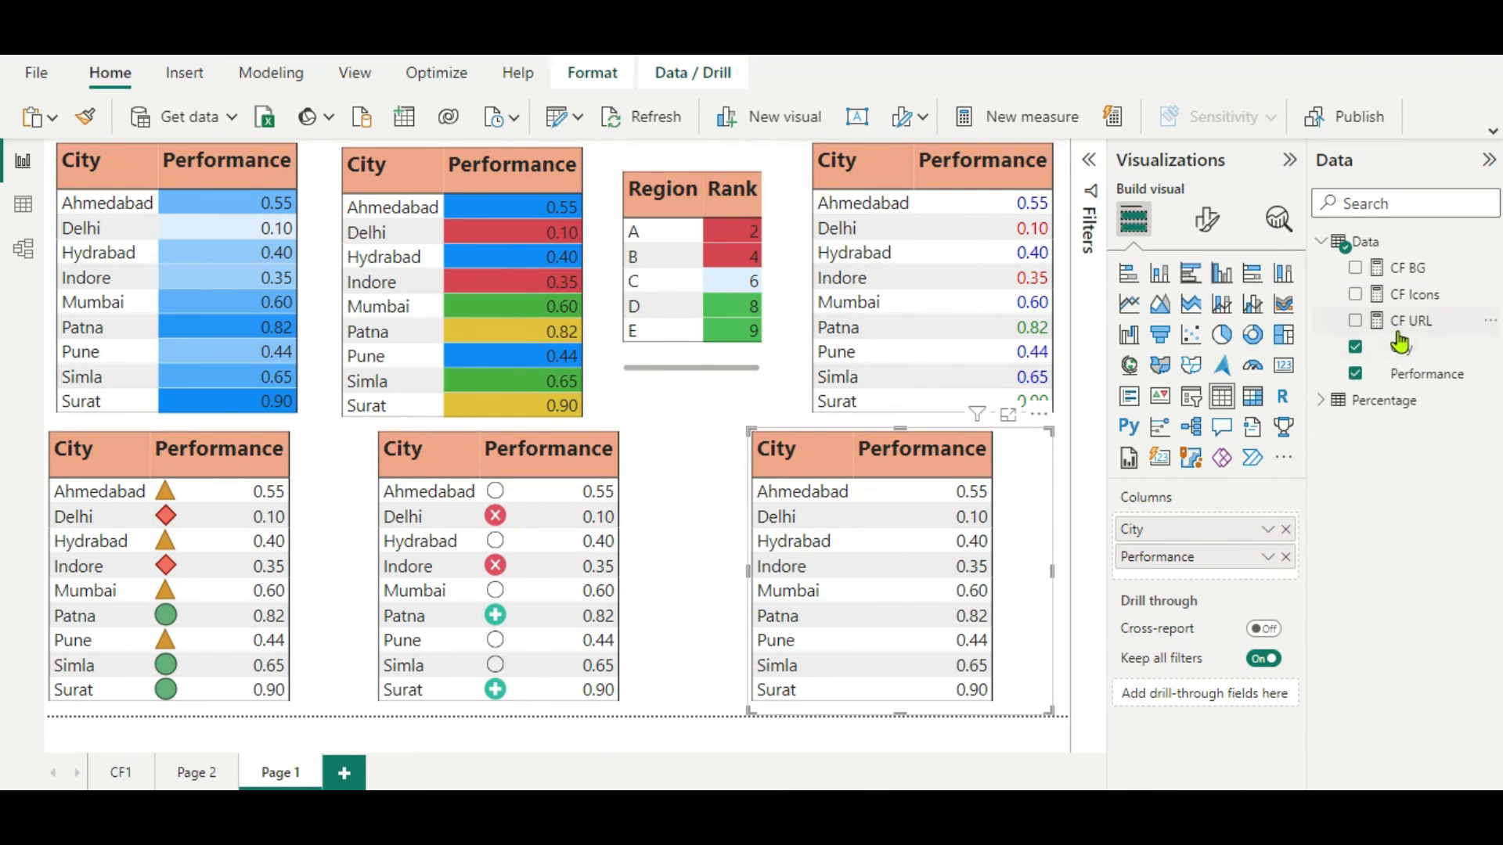
- Examine the formula of the CF URL measure in the Data table
left_click(1419, 323)
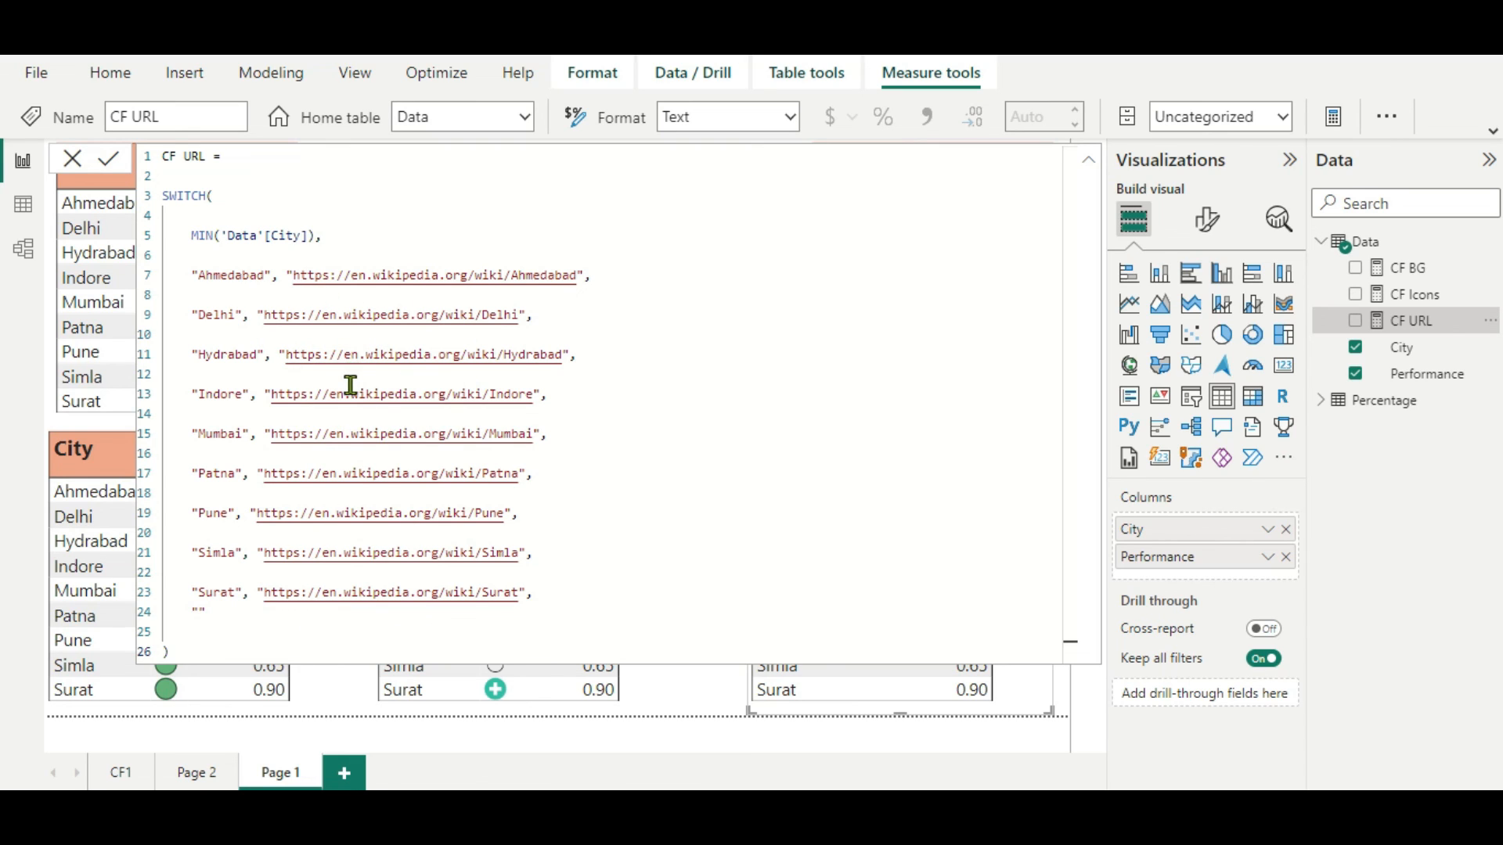
left_click(929, 745)
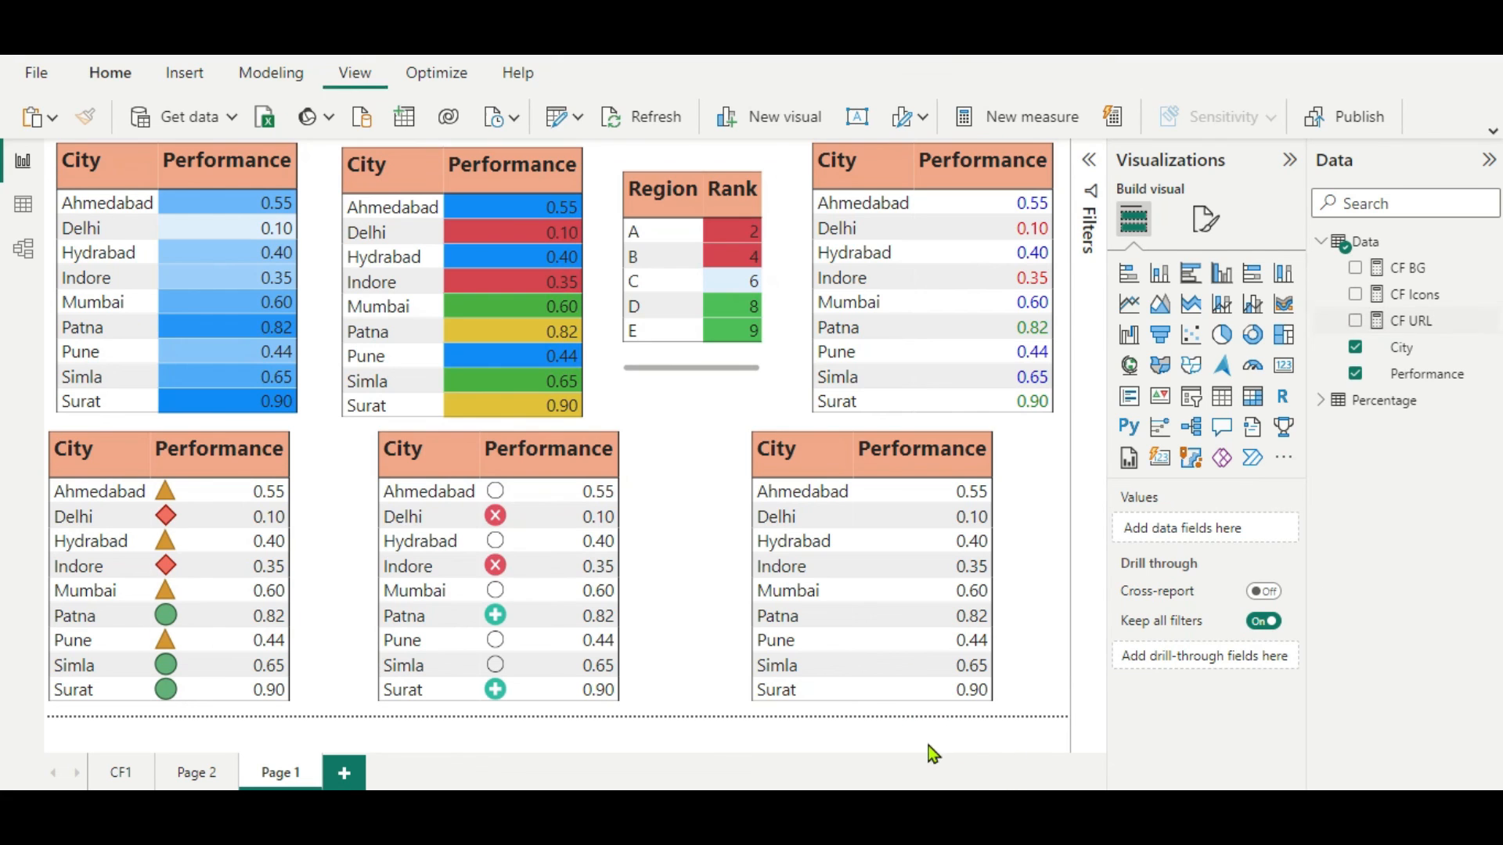
- Apply web URL conditional formatting to City in the plain copied table, using the Field value format style based on the CF URL measure
left_click(1010, 464)
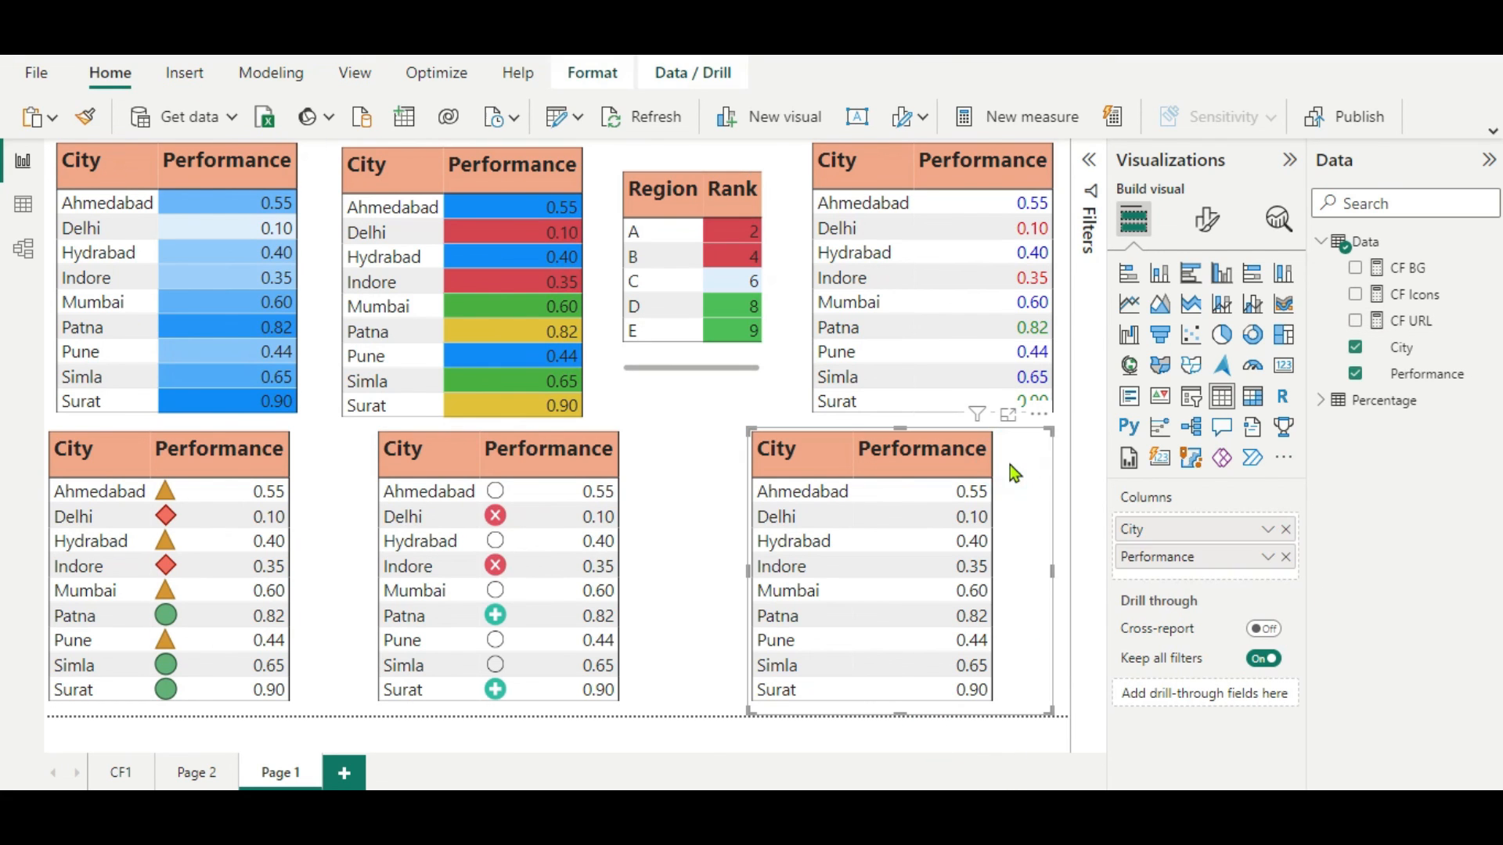
left_click(1266, 559)
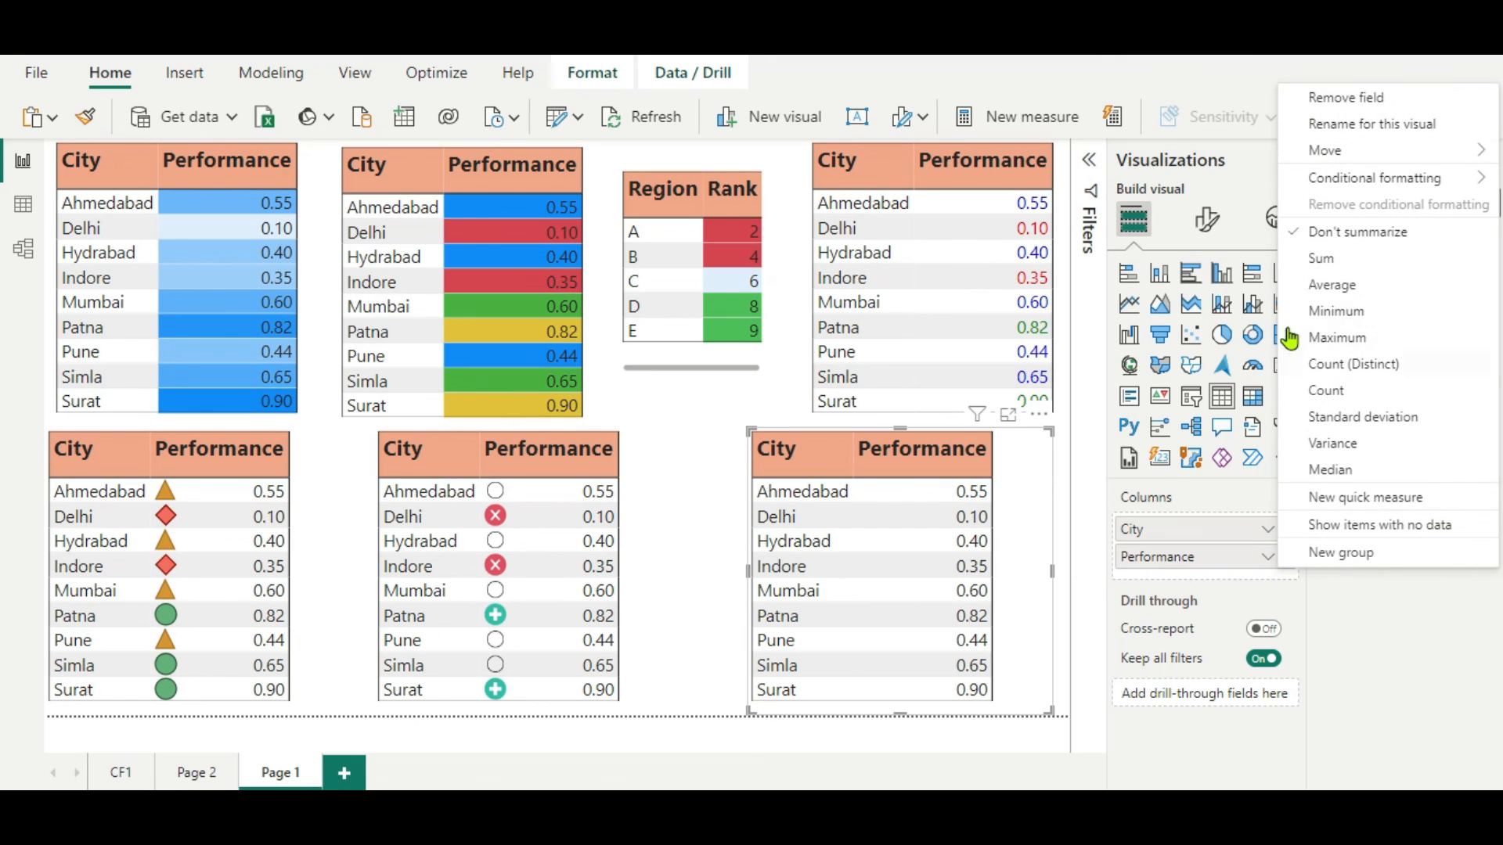
left_click(1266, 530)
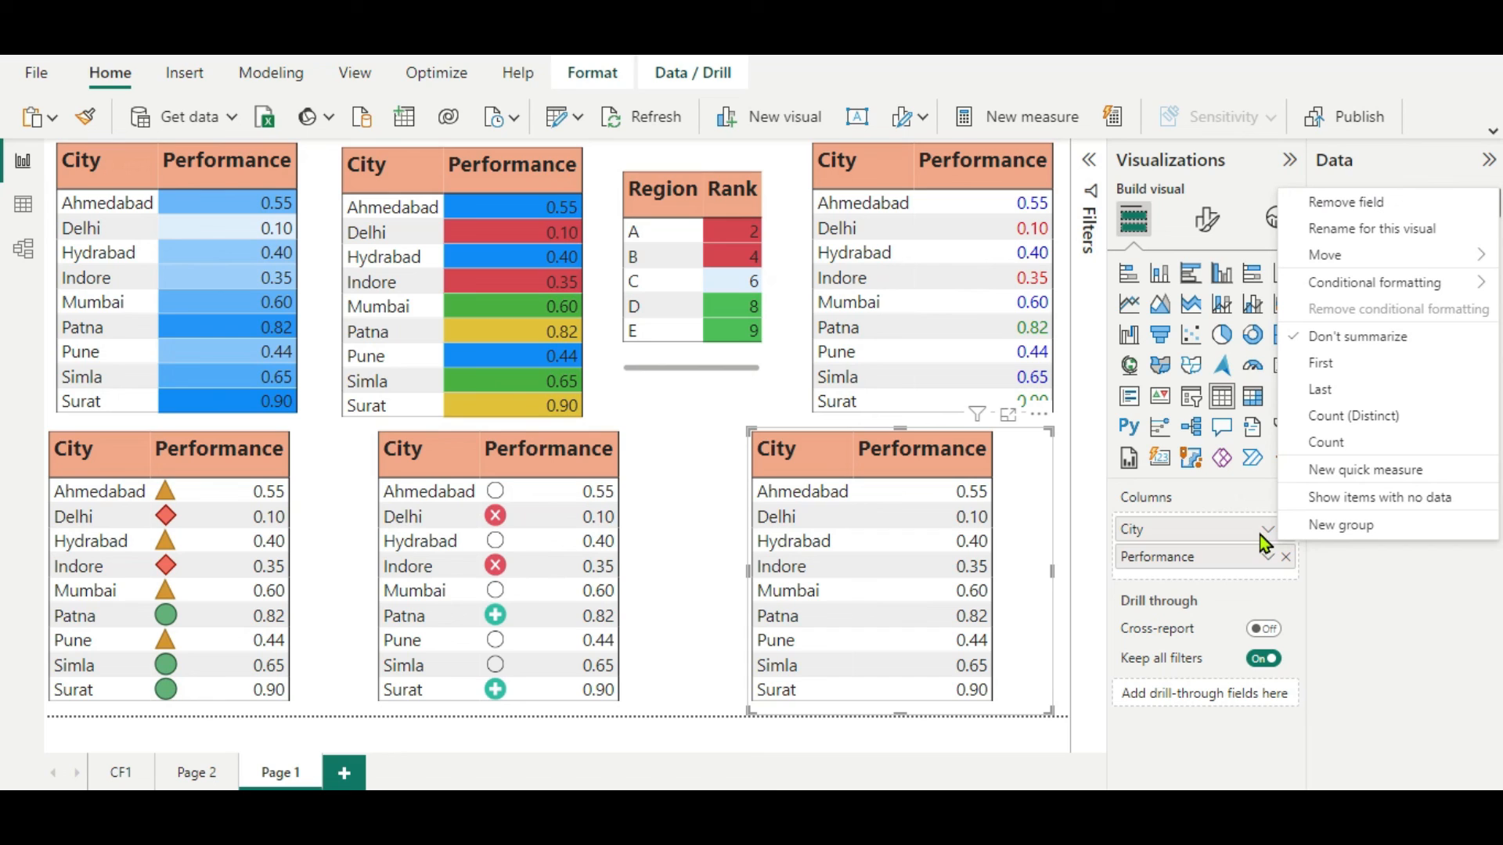
mouse_move(1376, 284)
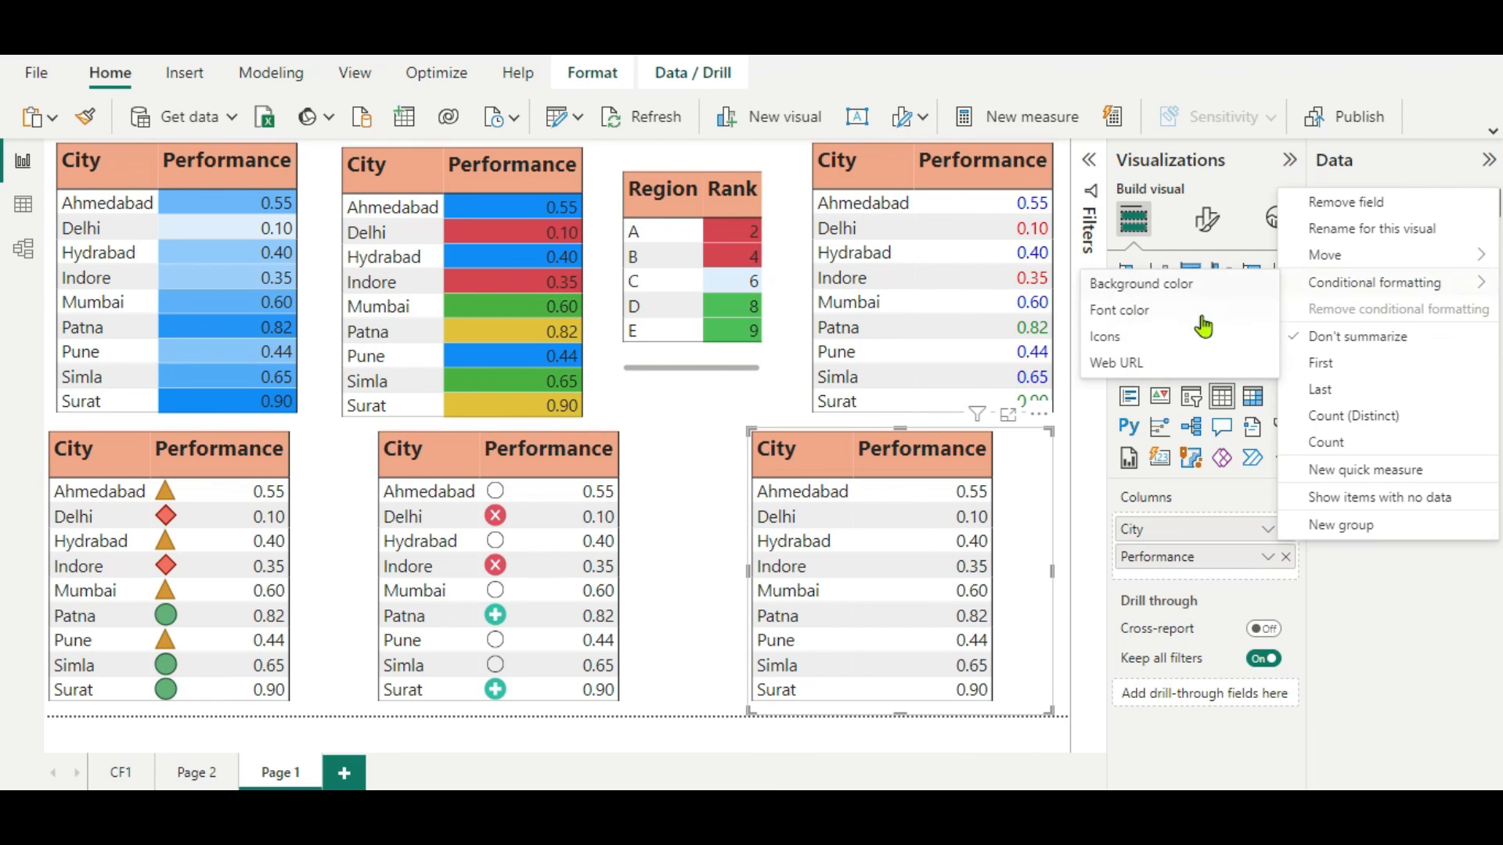
left_click(1136, 364)
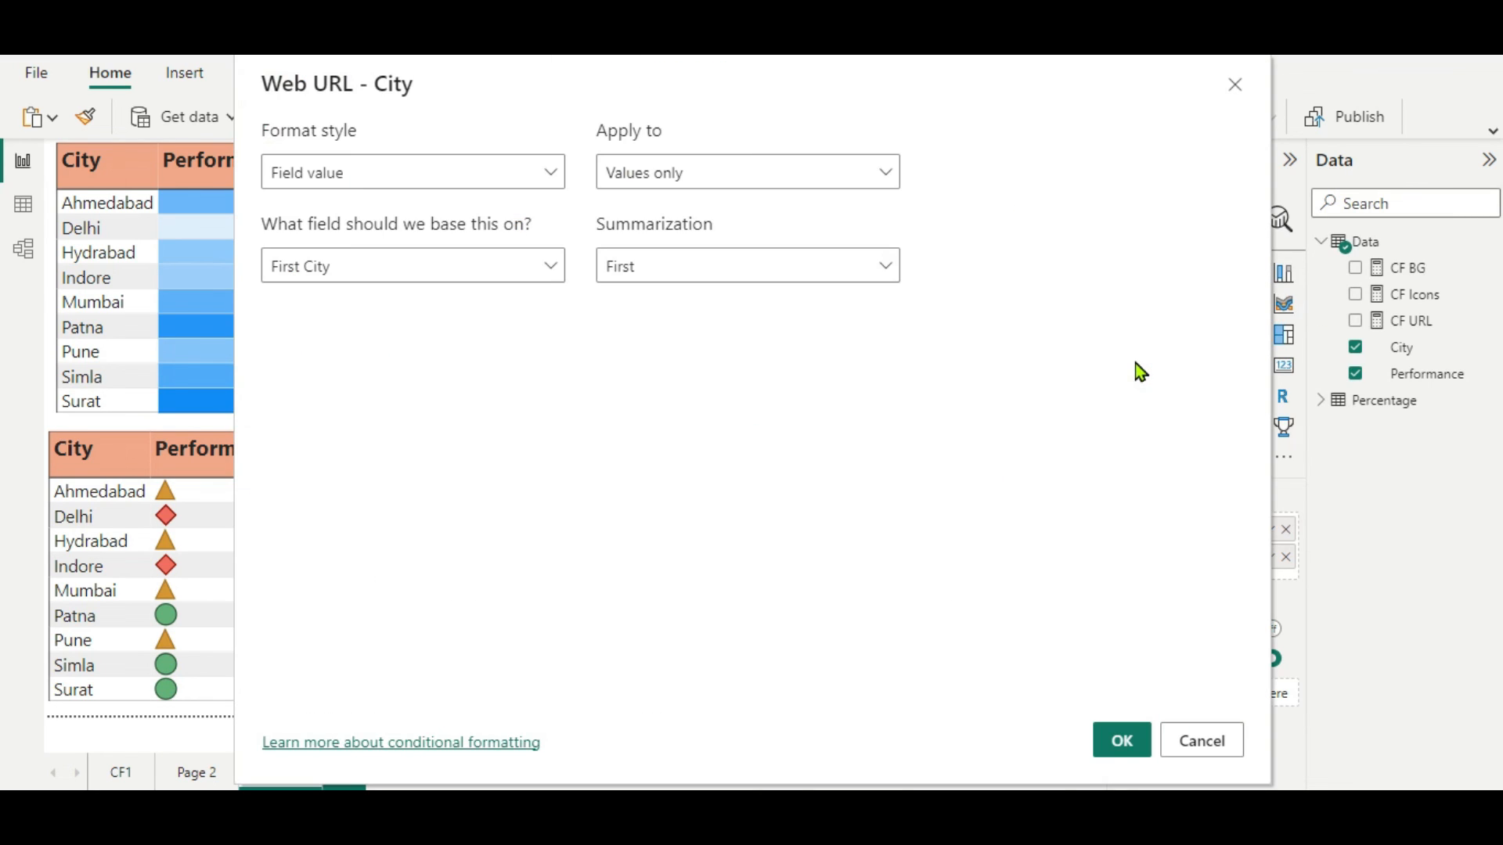
left_click(552, 265)
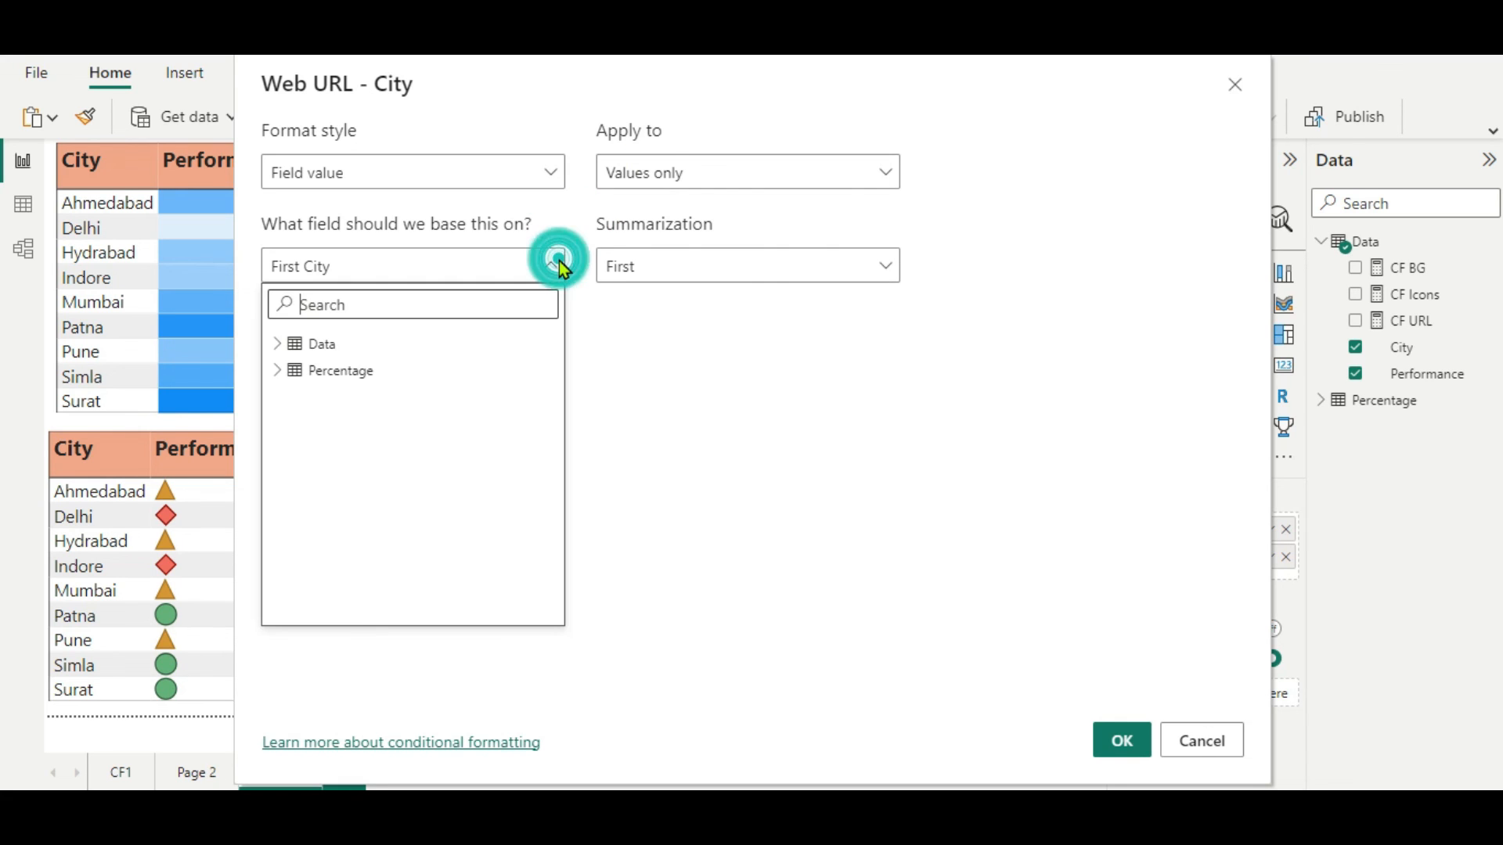
left_click(279, 345)
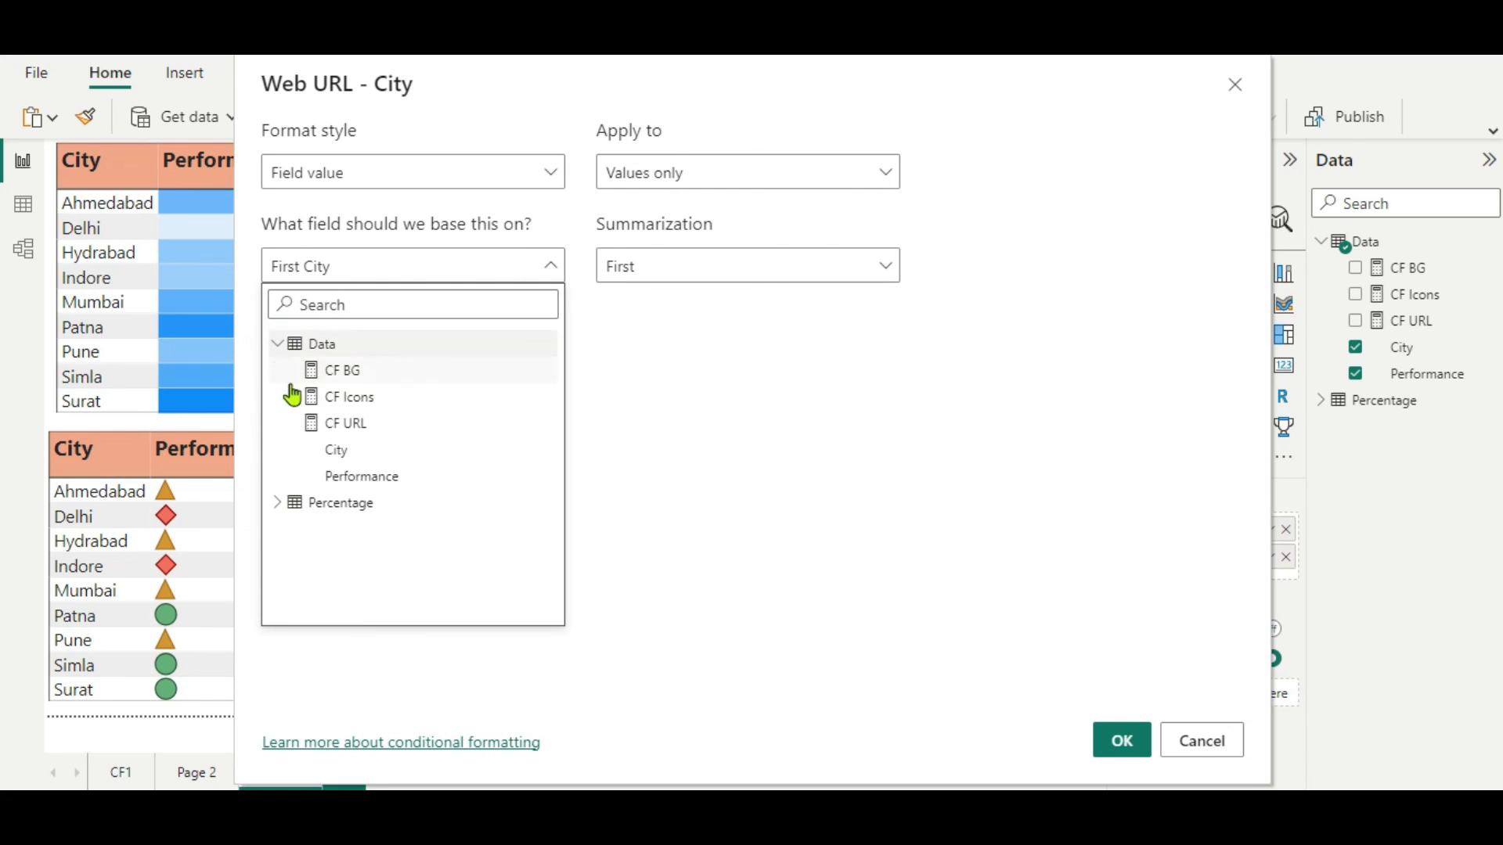
left_click(340, 425)
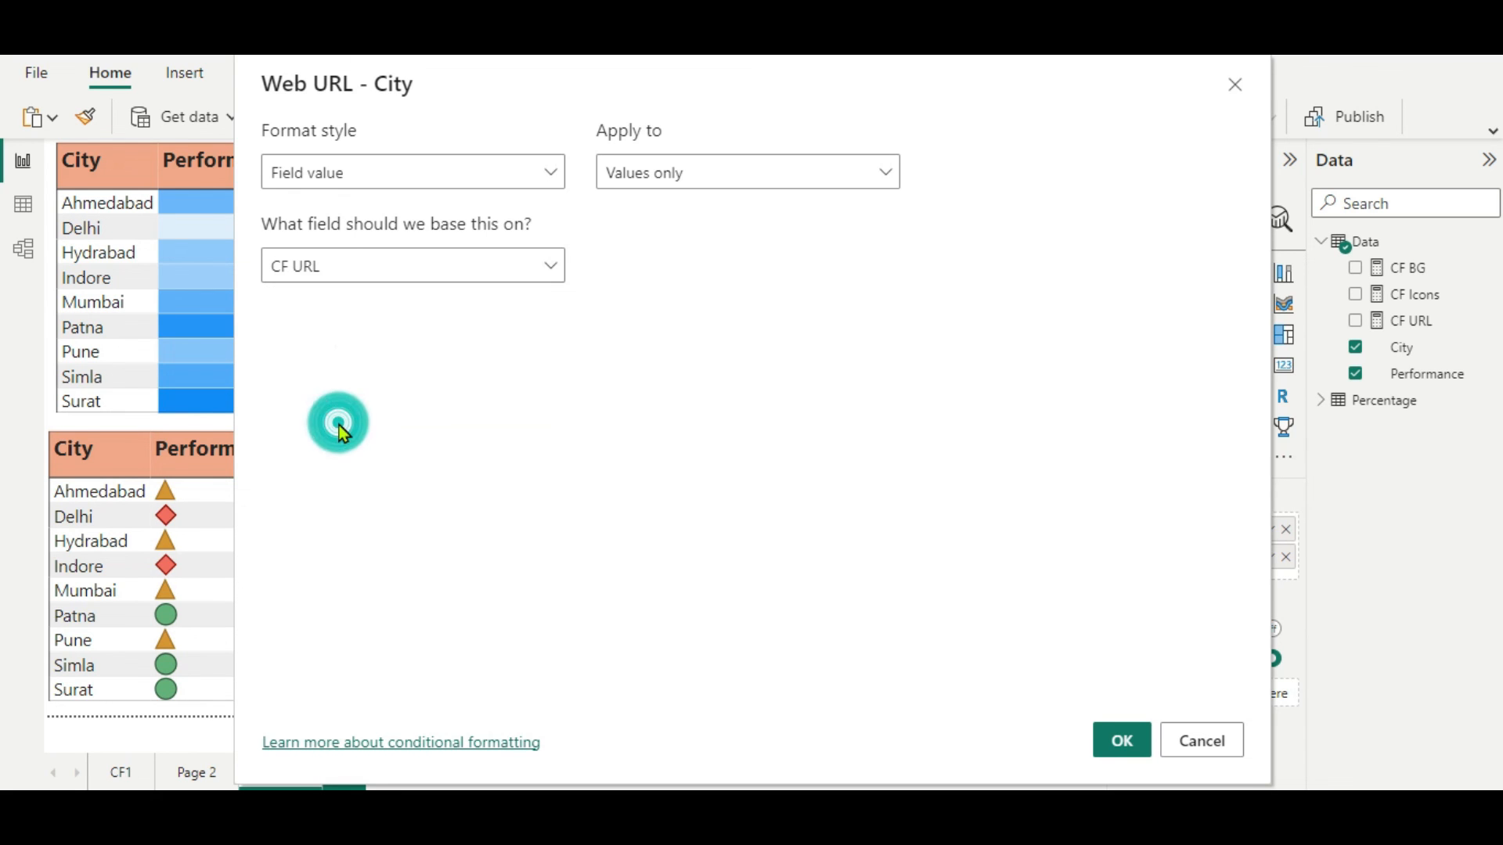
left_click(1120, 741)
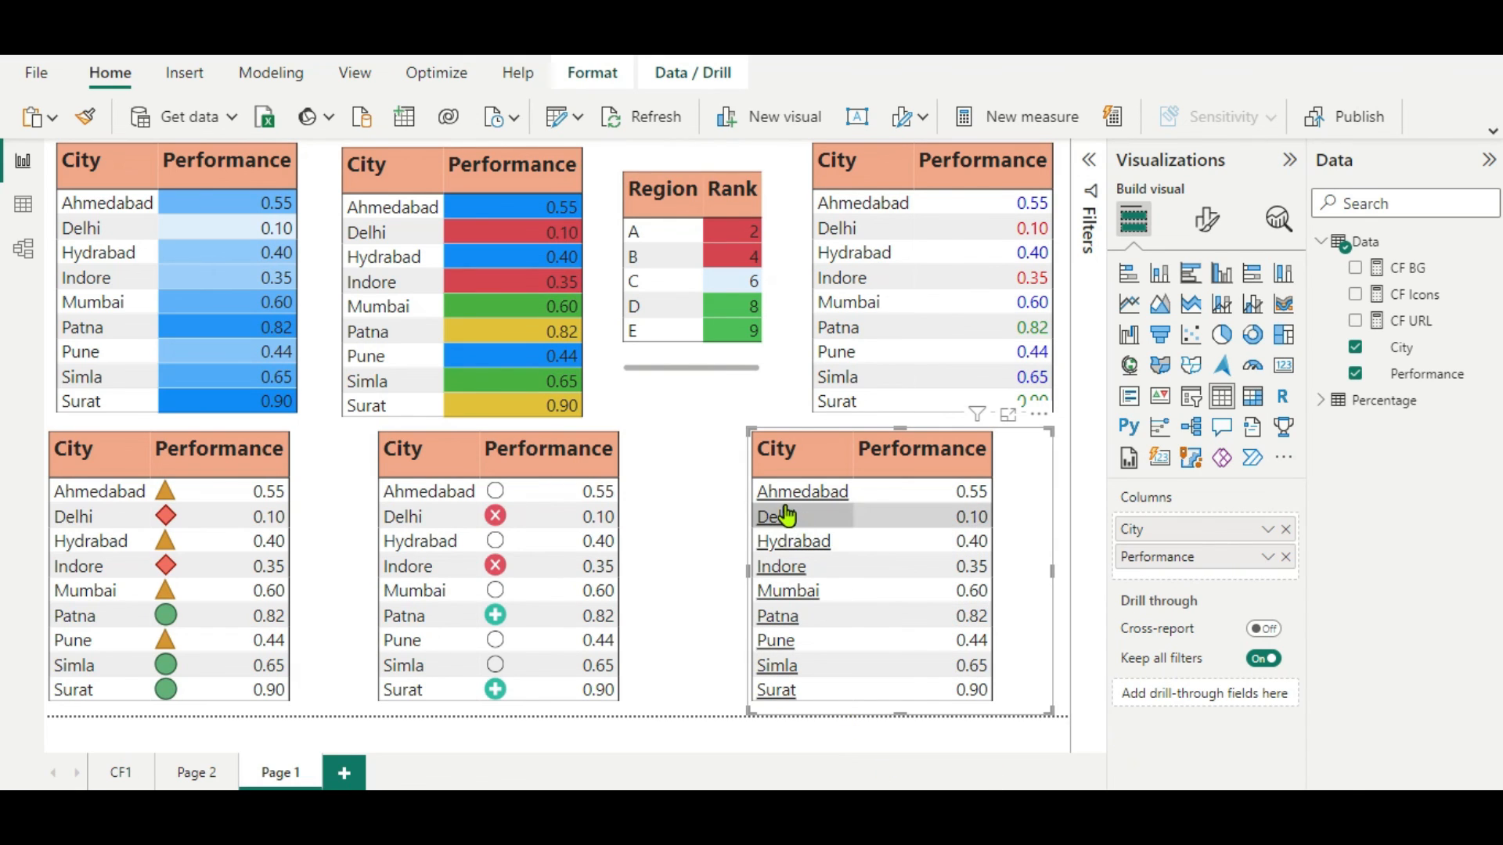
mouse_move(801, 496)
left_click(671, 542)
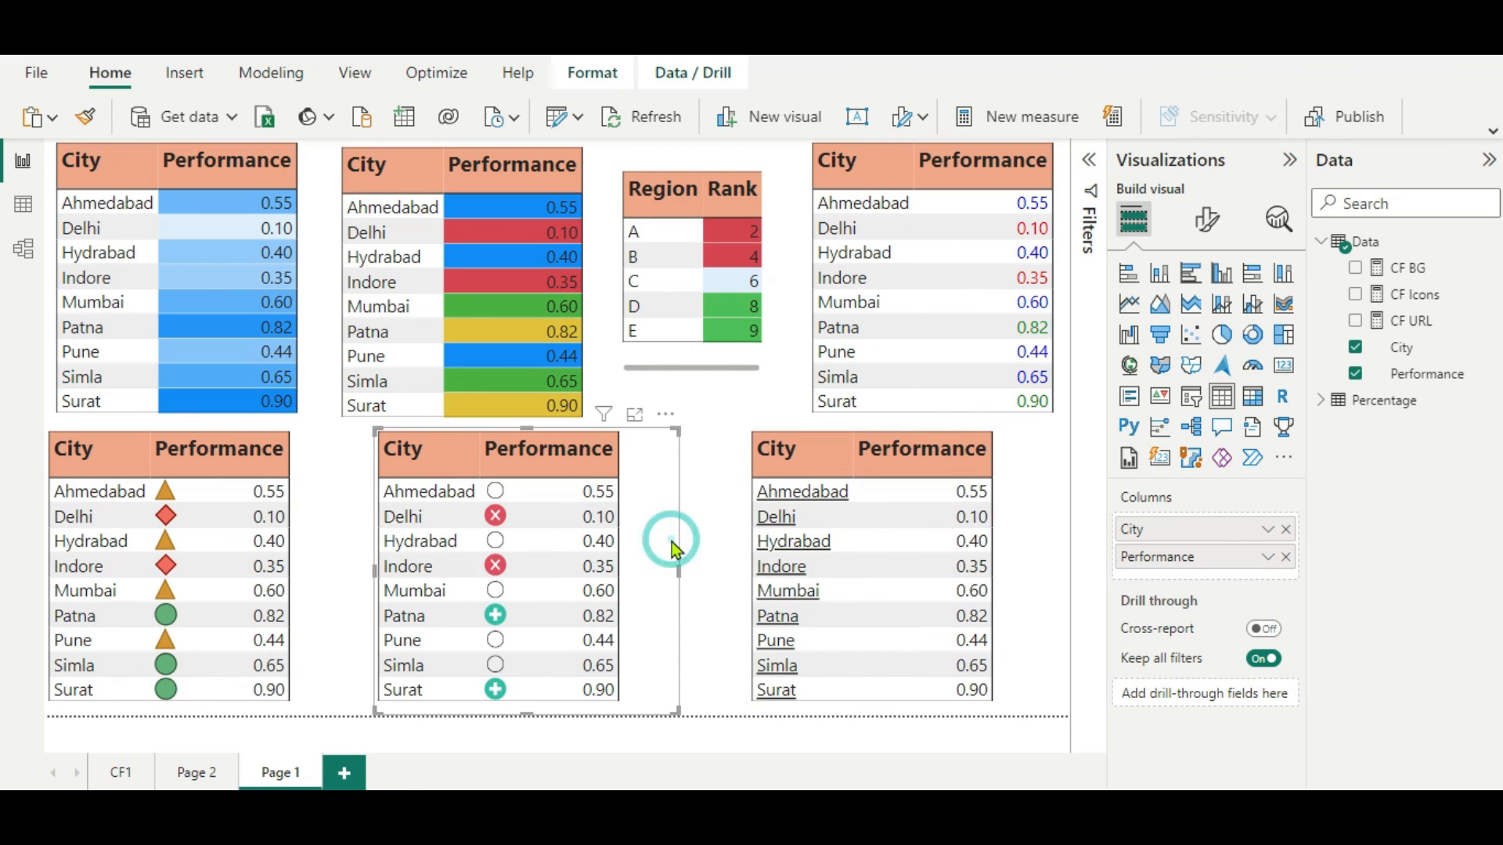
left_click(740, 474)
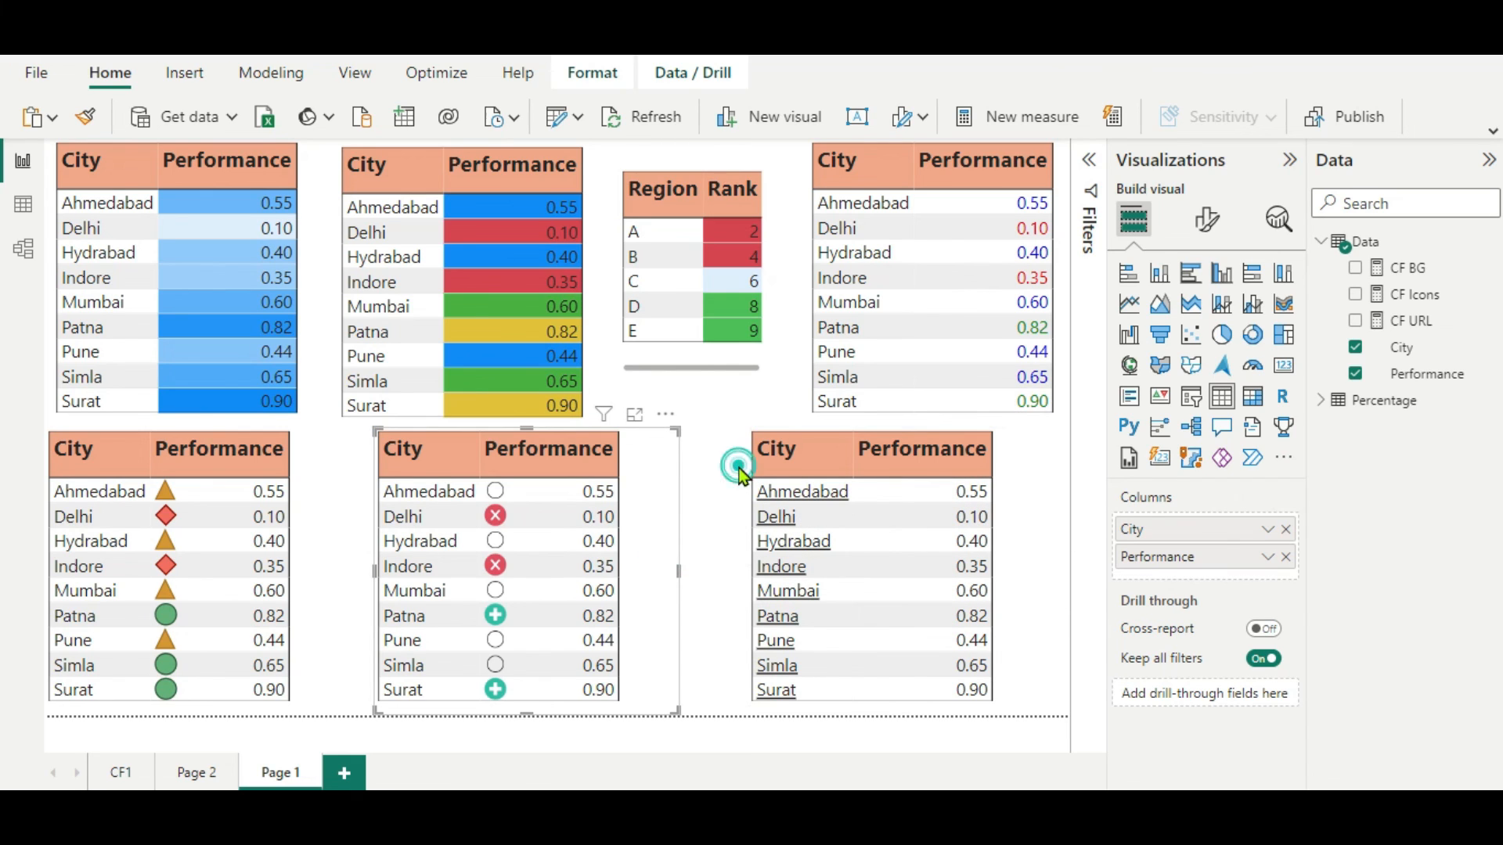